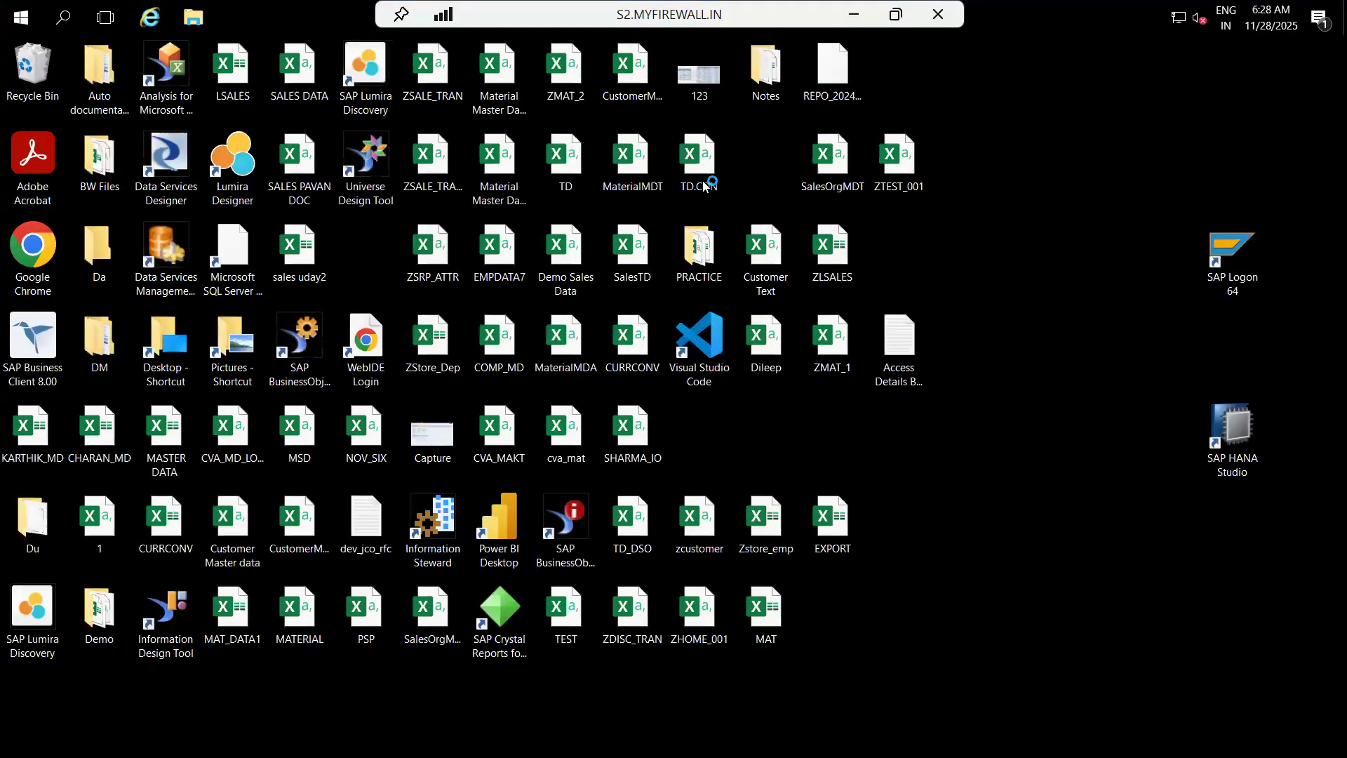
Step: Open a blank Notepad document and maximize its window
key(super+r)
text(notepad)
key(Return)
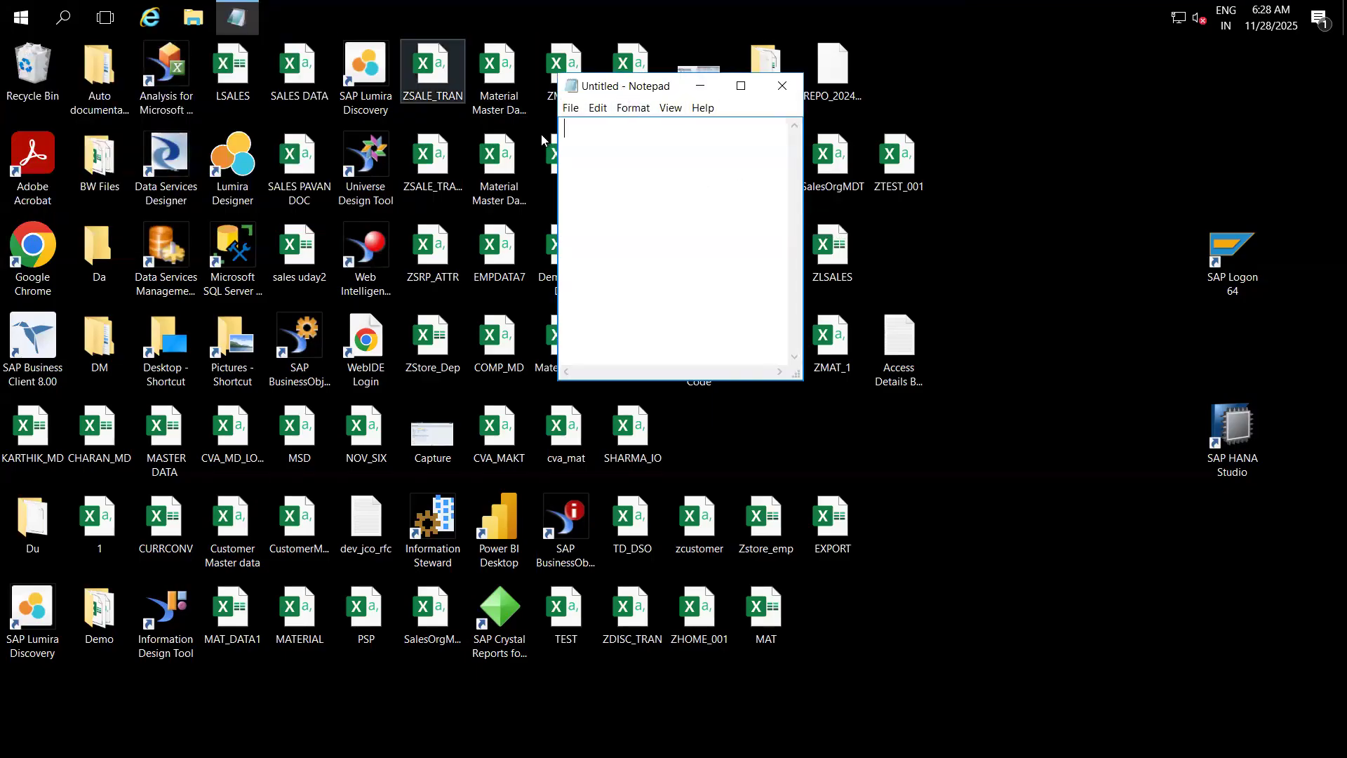
click(640, 109)
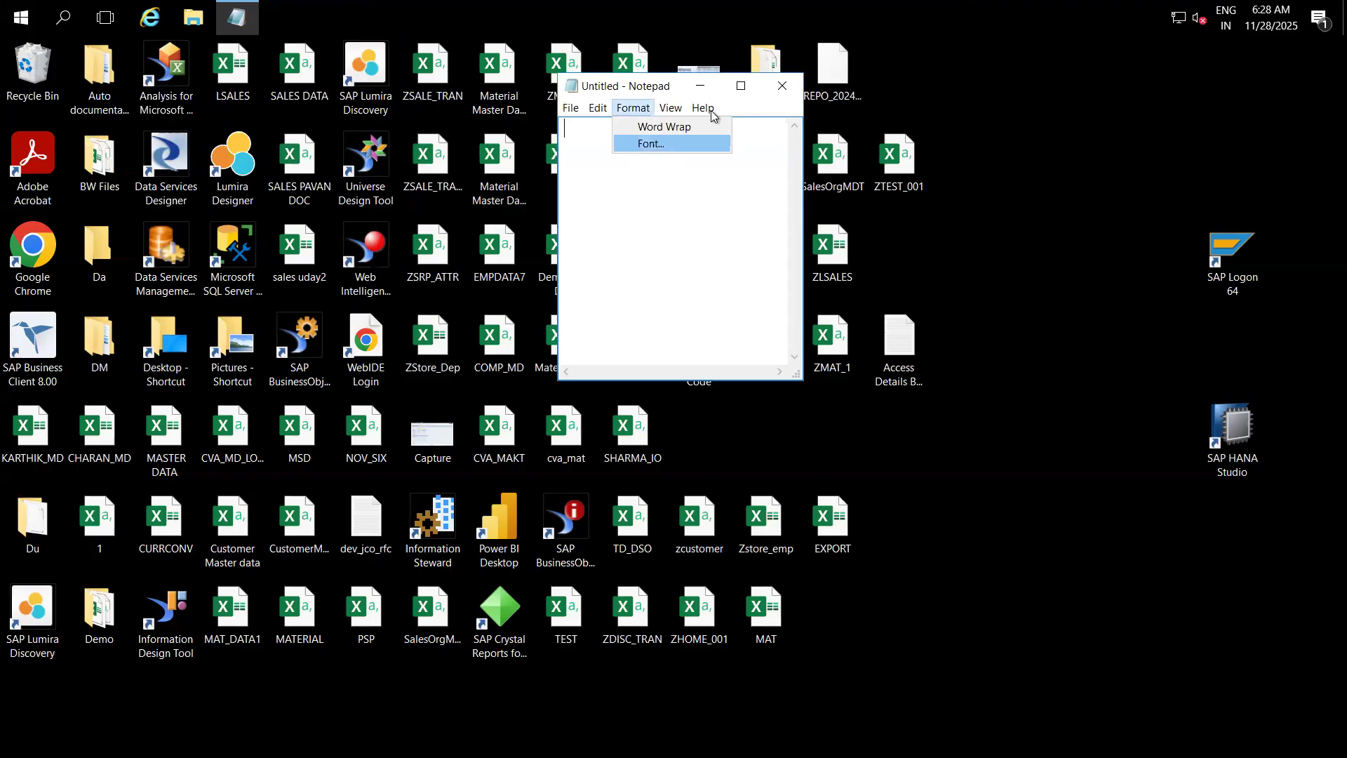
click(740, 85)
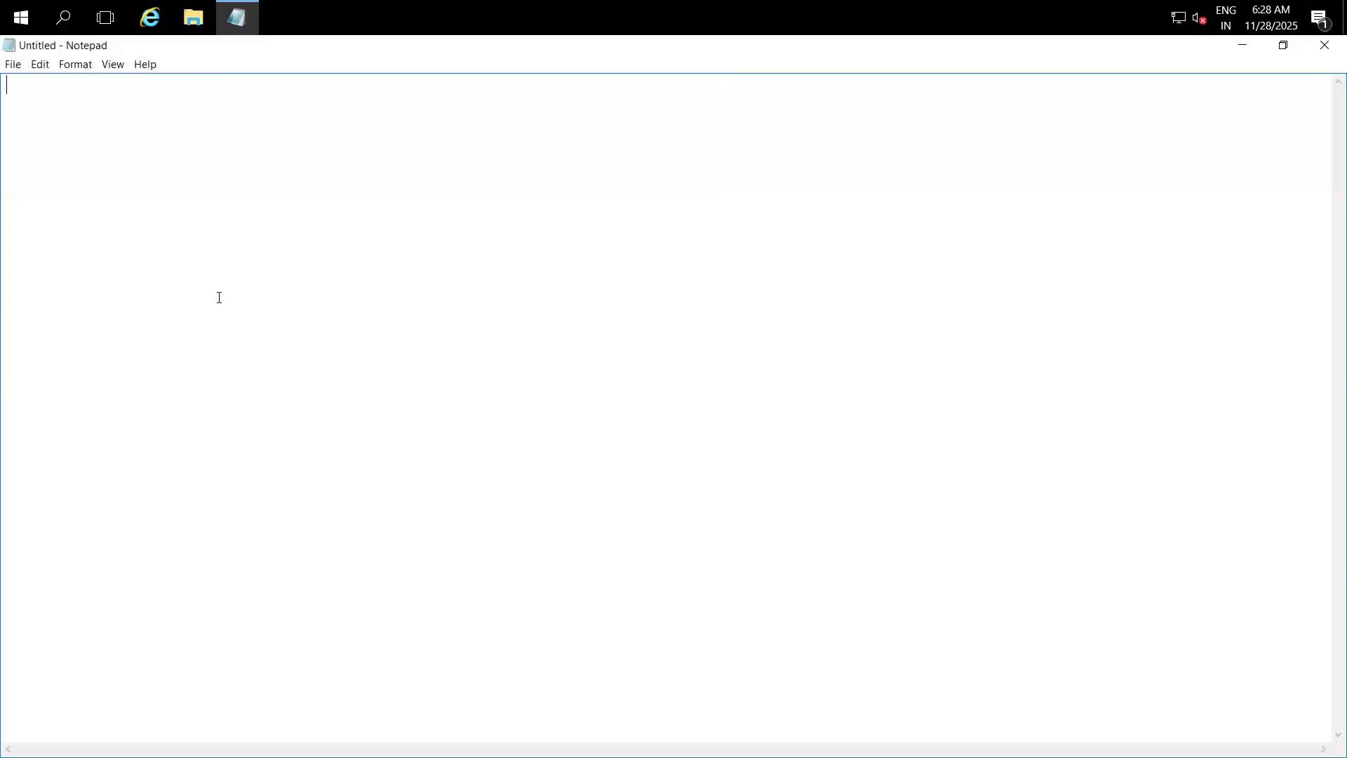
Step: Write the heading "Info Object:(IO)" and, below it, the line "Info Obejcts are 5 types"
key(Return)
key(Return)
text(Info Ob)
text(ject)
text(In)
key(BackSpace)
key(BackSpace)
text((IO))
key(Return)
text(Info Obejcts)
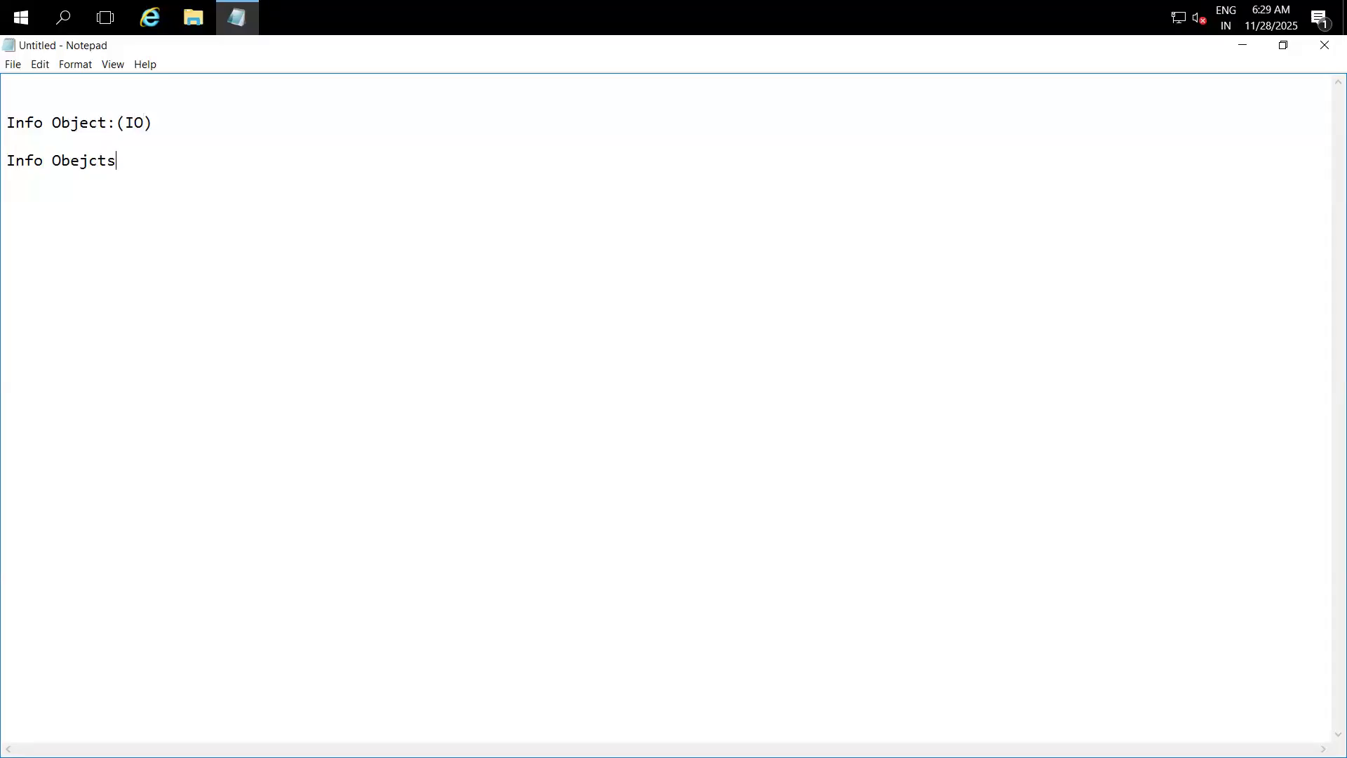
text( are 5 types)
Step: Start the list of types with "Characteristic I" and get rid of the Windows update notice and its settings window
key(Return)
key(Return)
text(Characterr)
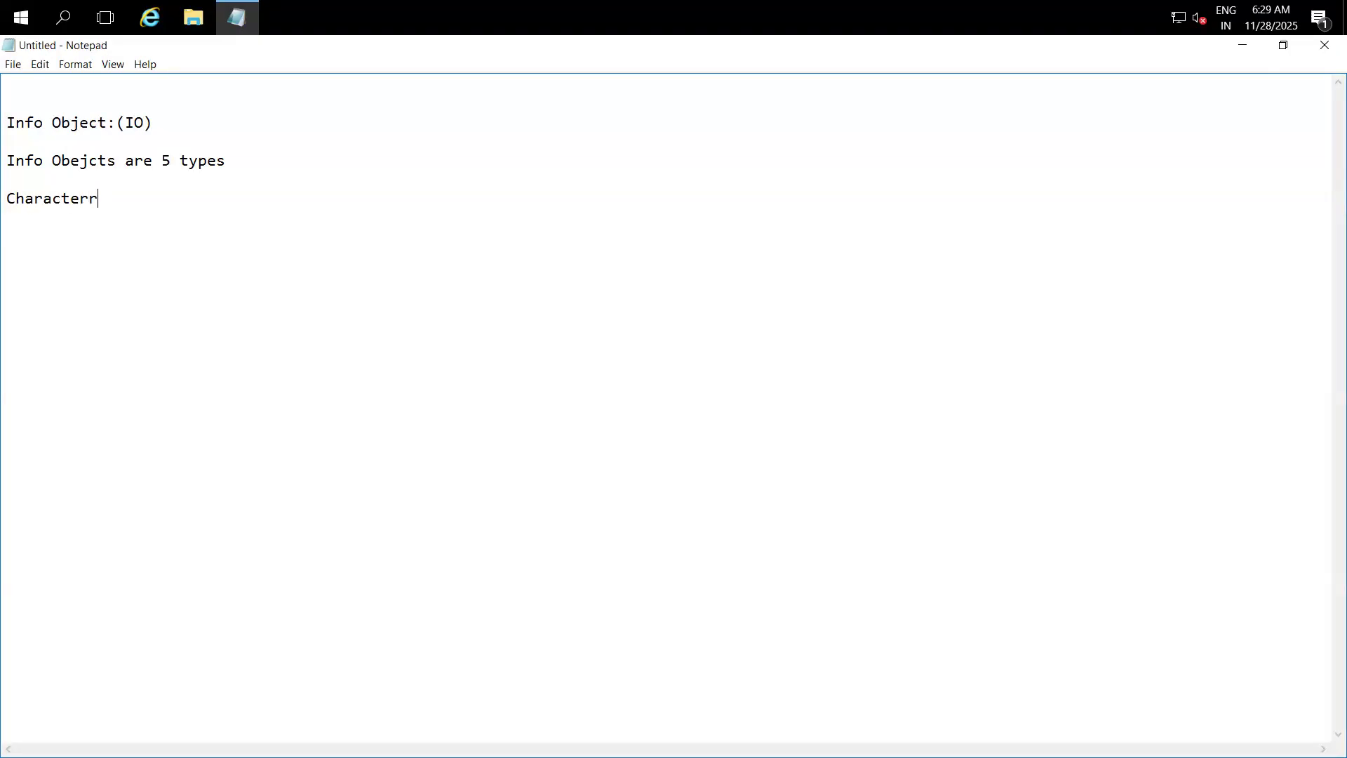
key(BackSpace)
text(istic I)
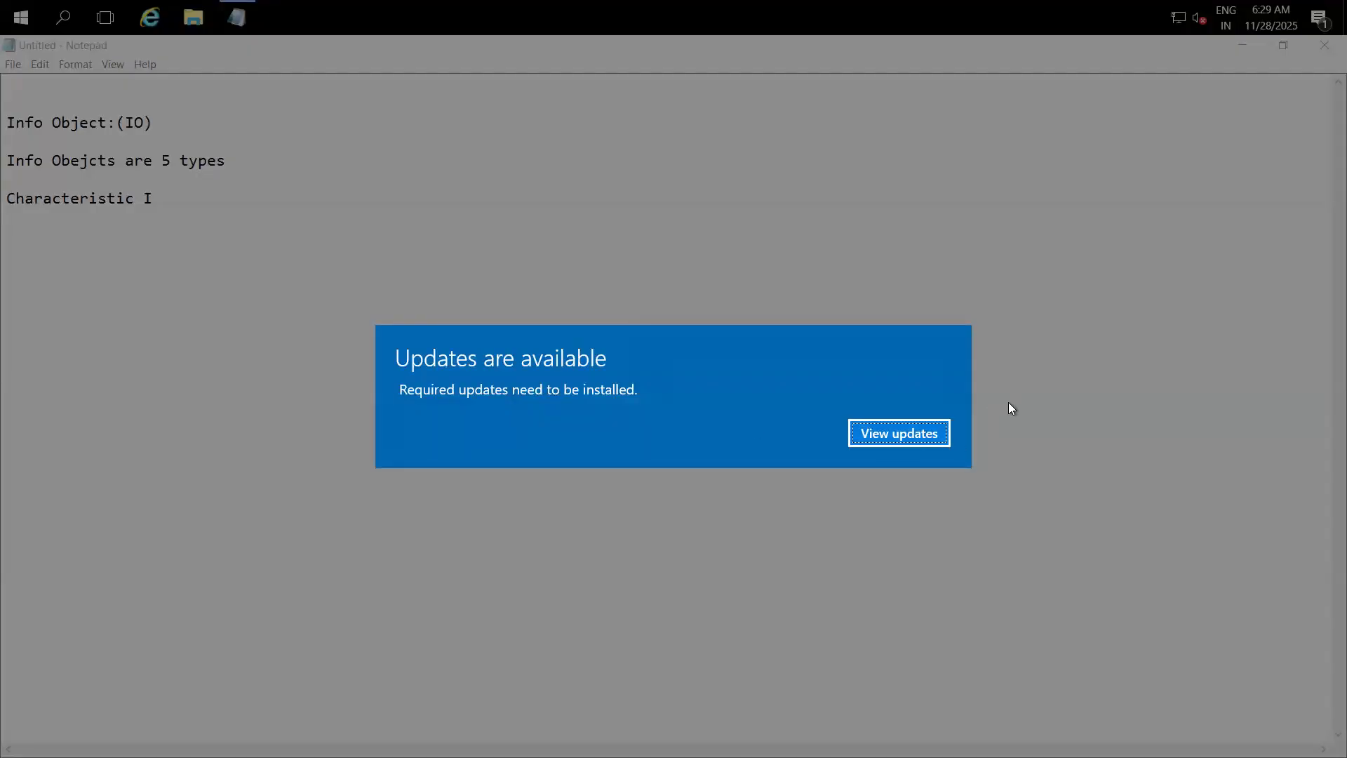
click(923, 428)
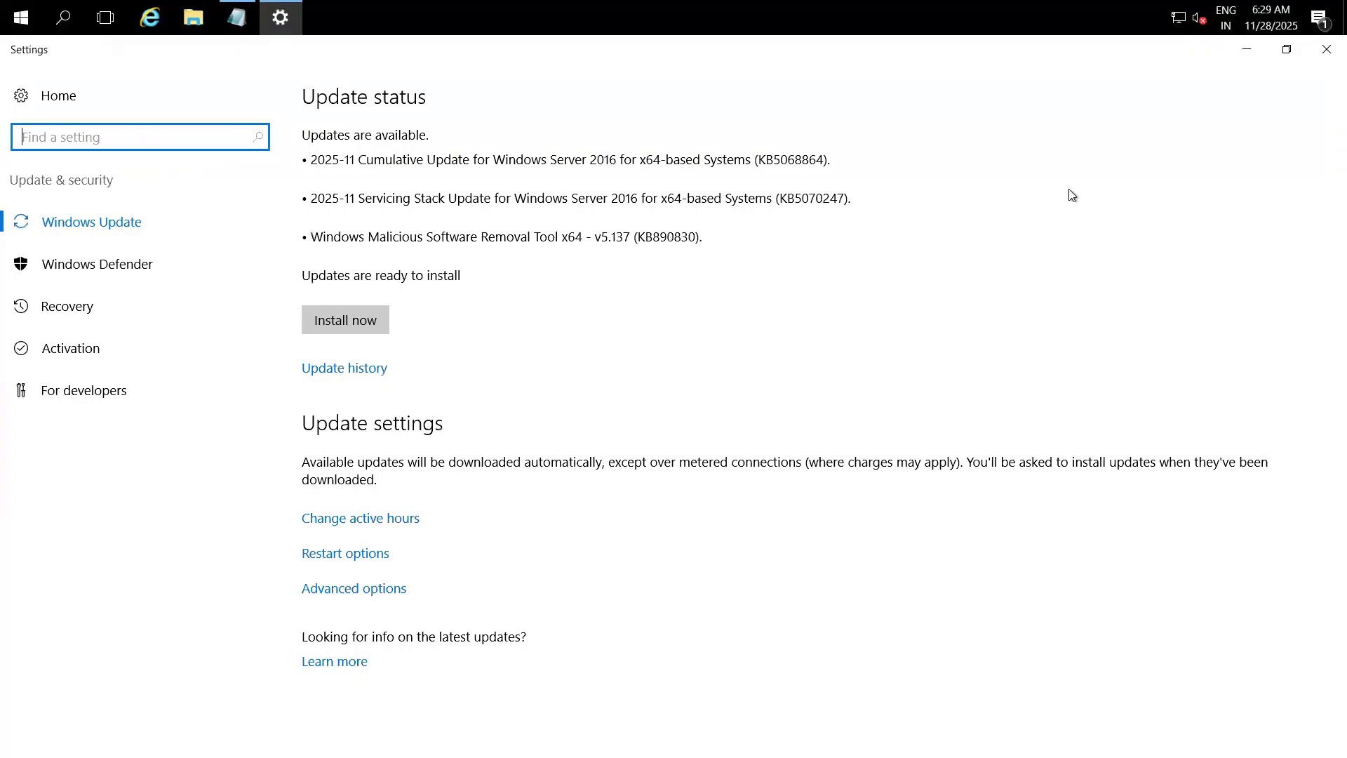
click(1317, 57)
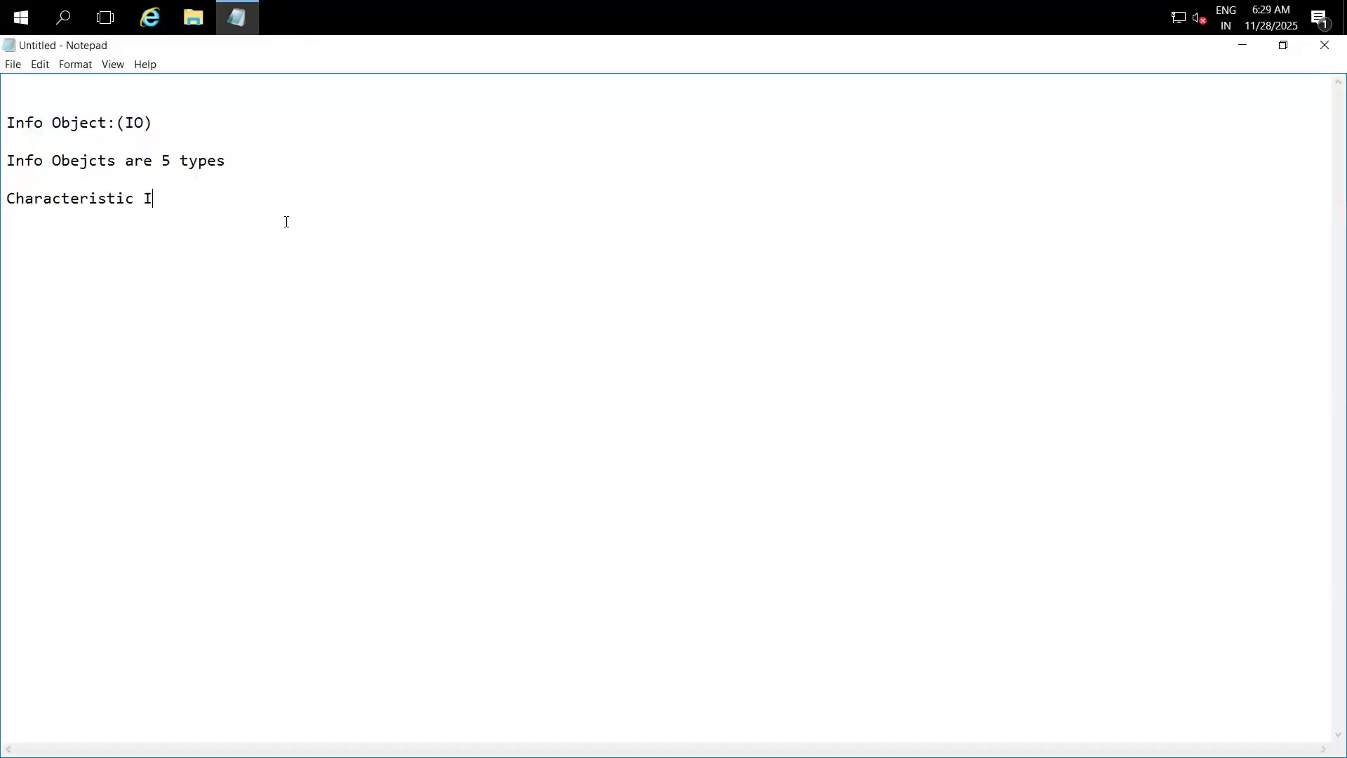
Step: Complete "Characteristic IO" and add "Key Figure IO", "Unit IO", "Technical IO" and "Time IO", separated by single blank lines
text(O)
key(Return)
text(Key Figure IO  Unit IO)
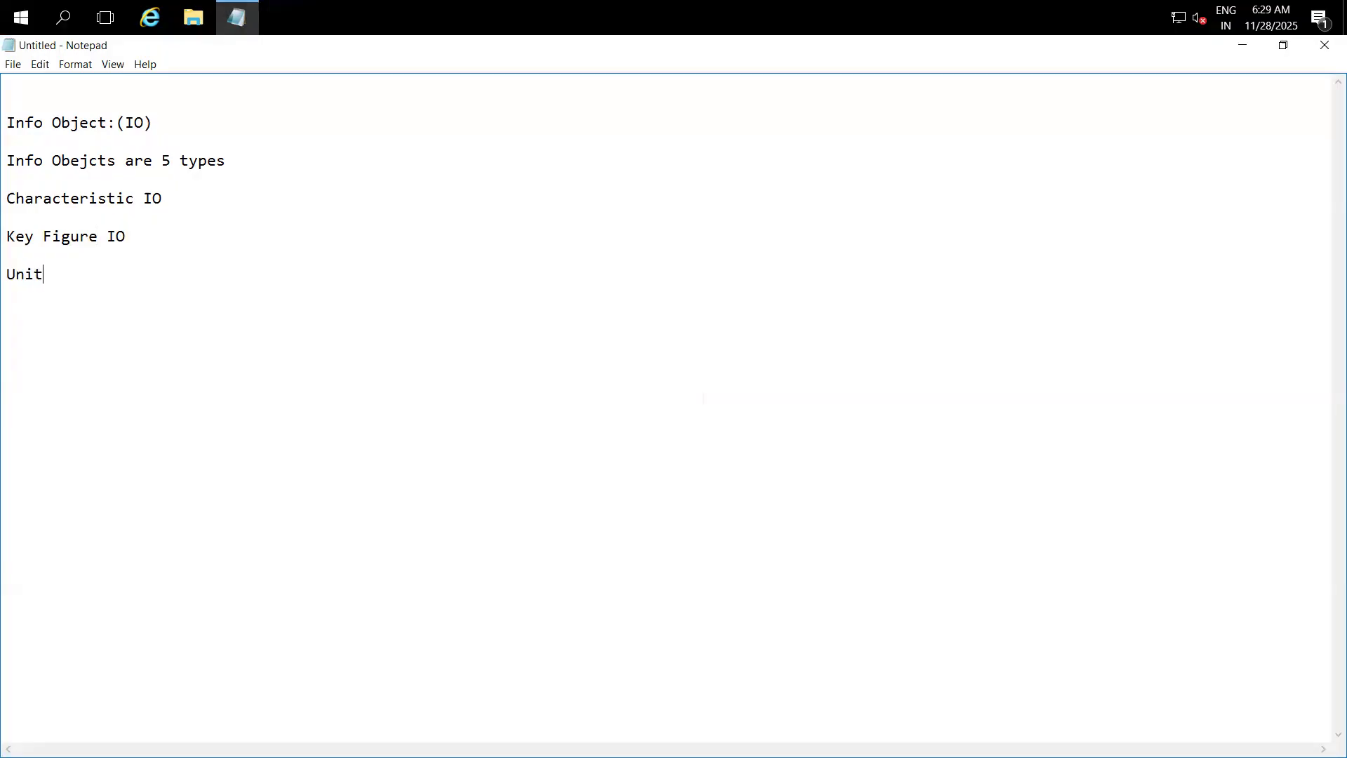
key(Return)
key(Return)
text(Technical)
text( IO   )
text(Time IO)
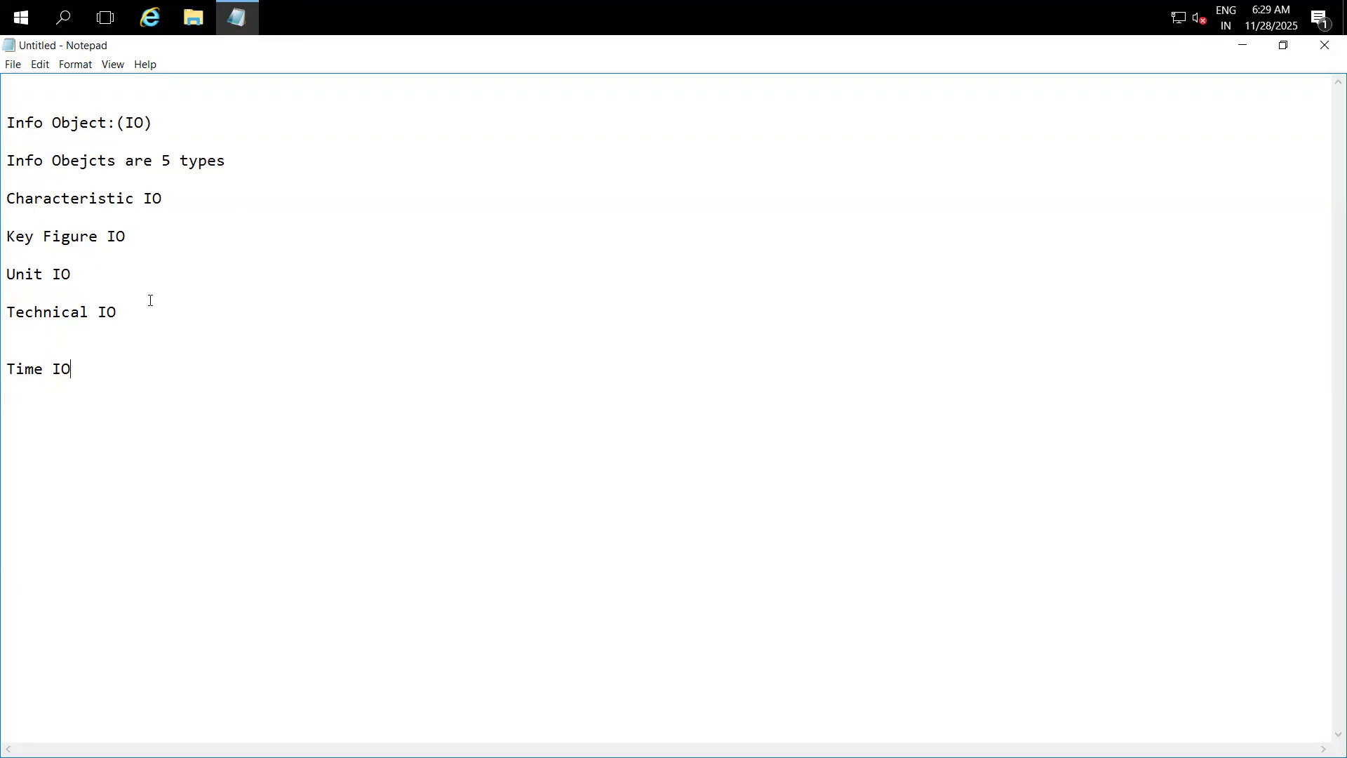
key(Delete)
Step: Number the five info object types from 1) to 5) at the start of their lines
click(7, 202)
text(1))
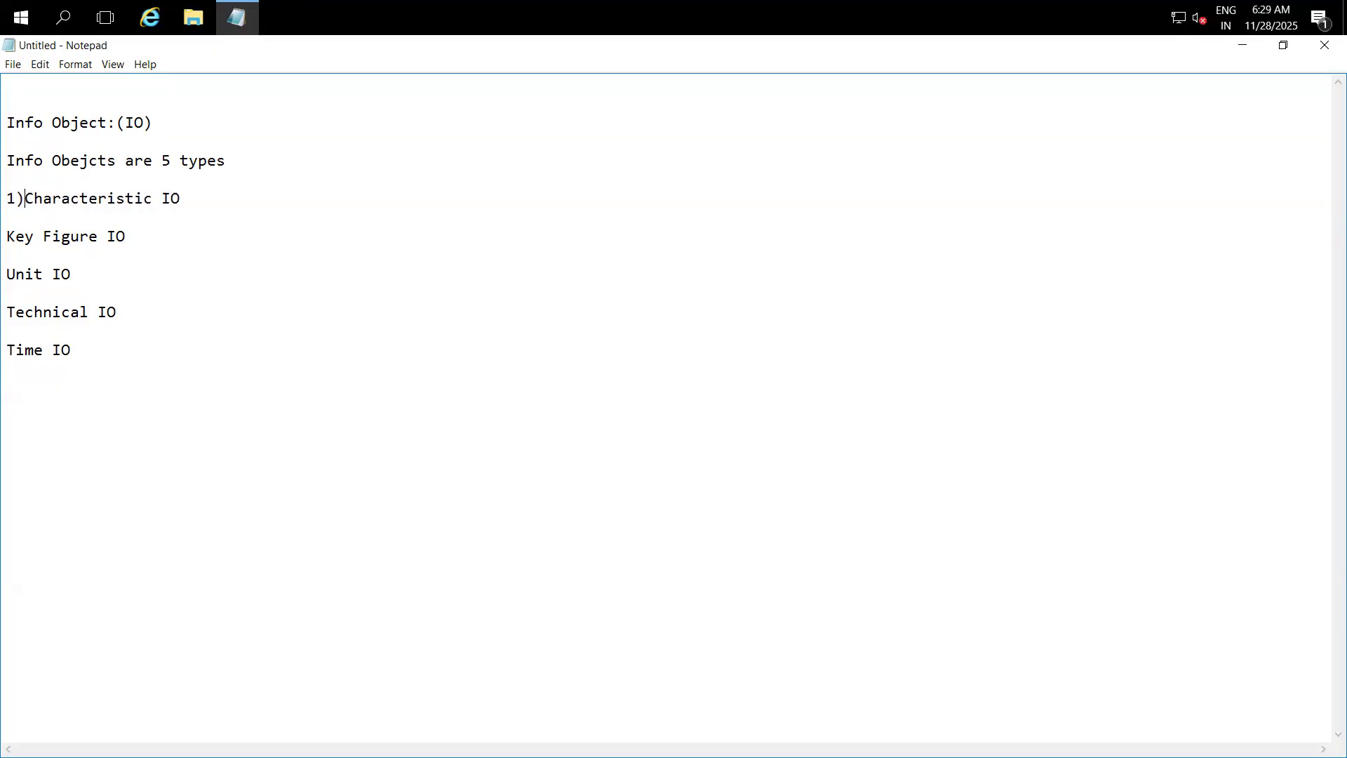
click(7, 239)
text(2))
click(7, 274)
text(3))
click(9, 313)
text(4))
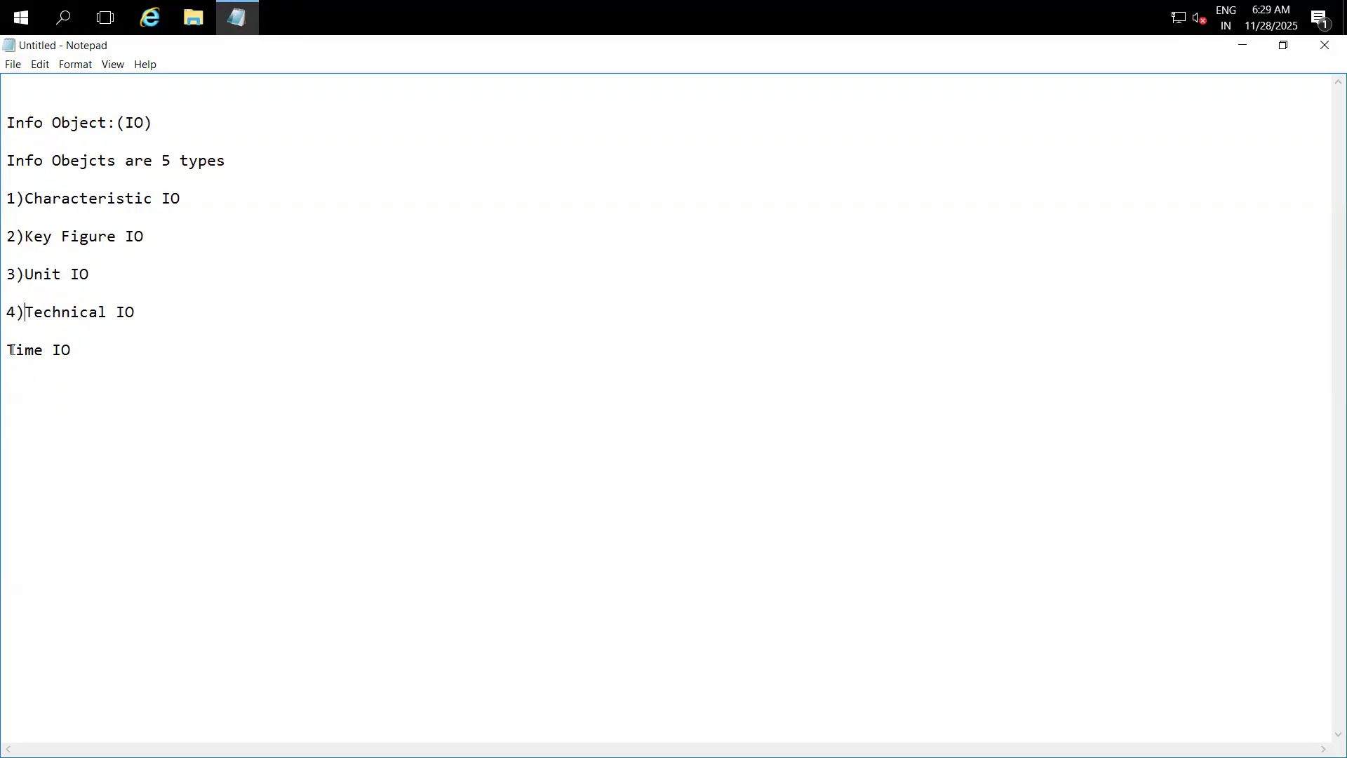
click(8, 349)
text(5))
Step: Below the list, write "Inof object is a basic building balock, wihtout info obejct we cannot design a any object in SAP BW"
text(Inof o)
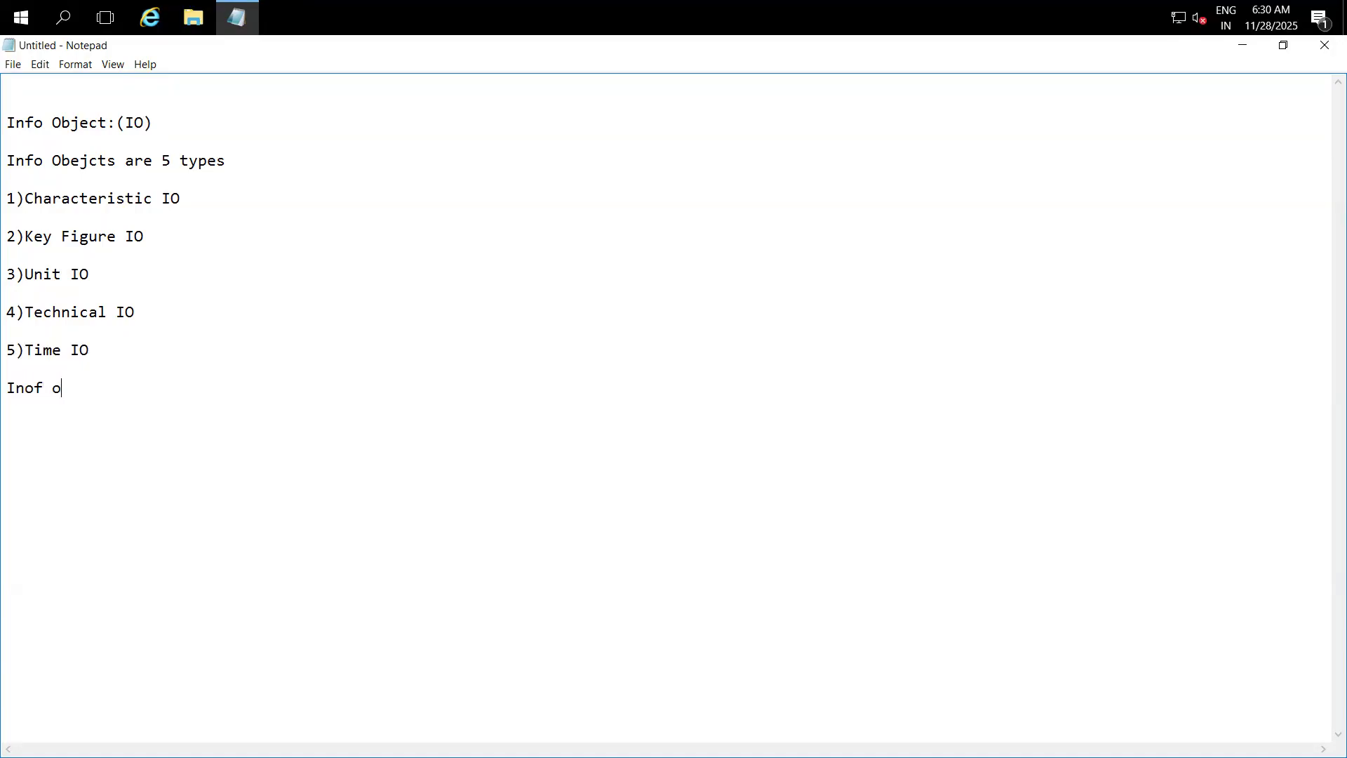
text(bject is a basic build)
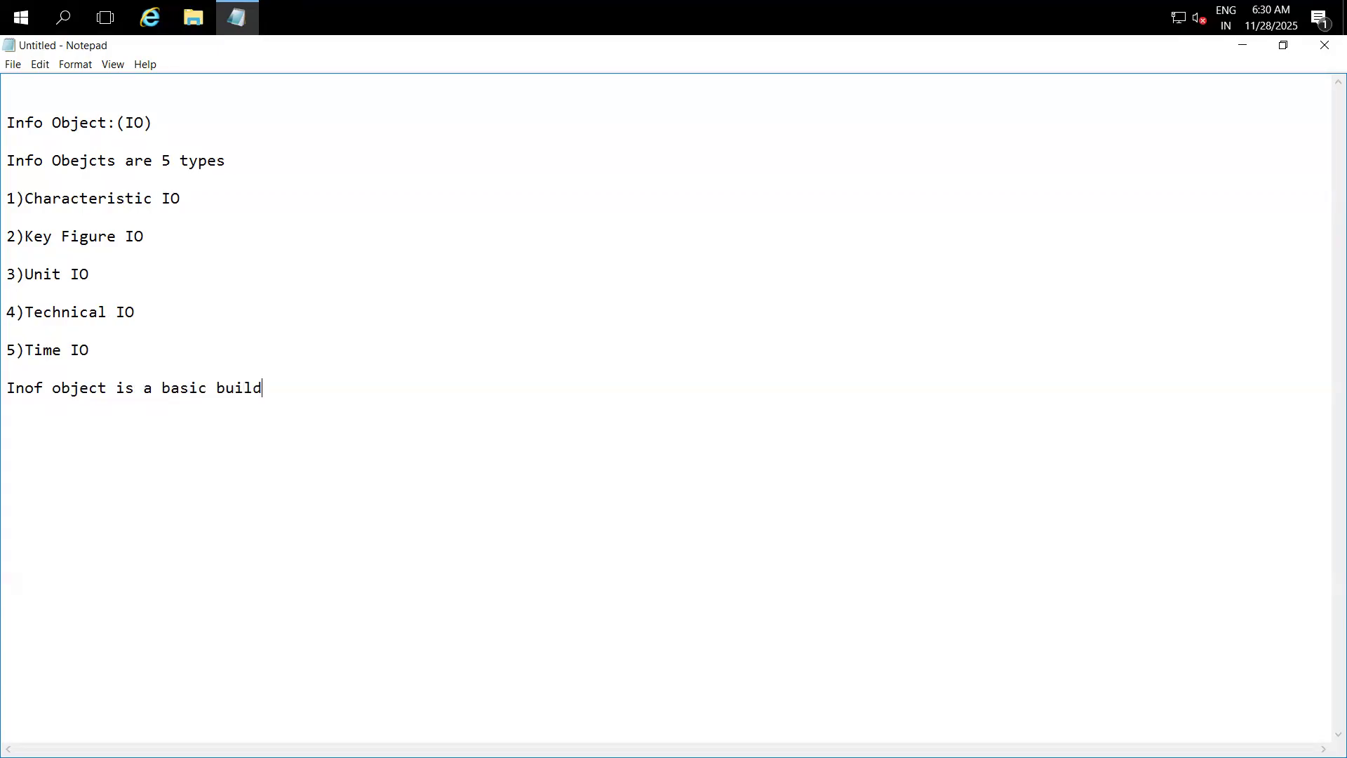
text(ing balock without)
key(BackSpace)
key(BackSpace)
key(BackSpace)
key(BackSpace)
key(BackSpace)
key(BackSpace)
key(BackSpace)
key(BackSpace)
key(BackSpace)
text(k, wihtout info obejct we cannot design a any object )
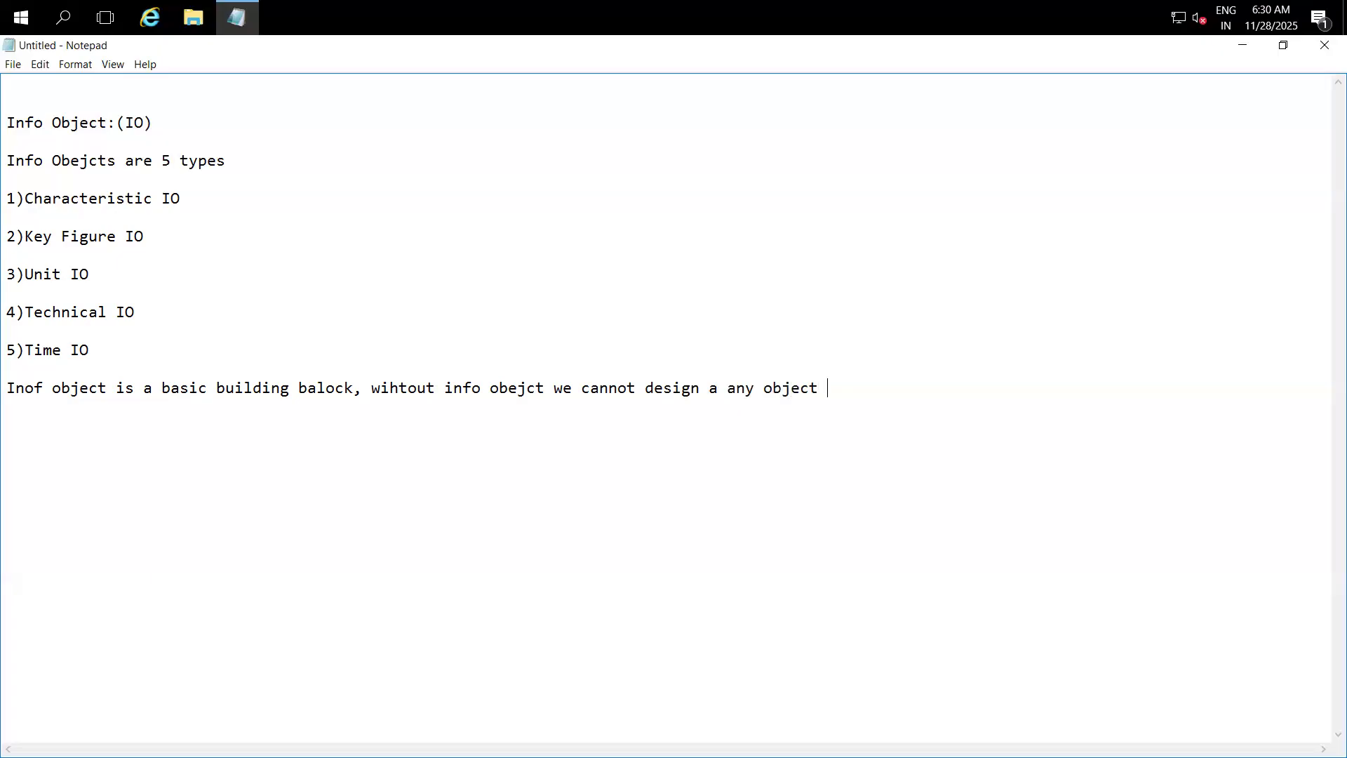
text(in SAP BW)
Step: Add the line "by using info obejct we can create obejcts like DSO, Cube, Multi Provider, Composite Provider, ADSO, Open Hub Destination."
key(Return)
key(Return)
text(by using)
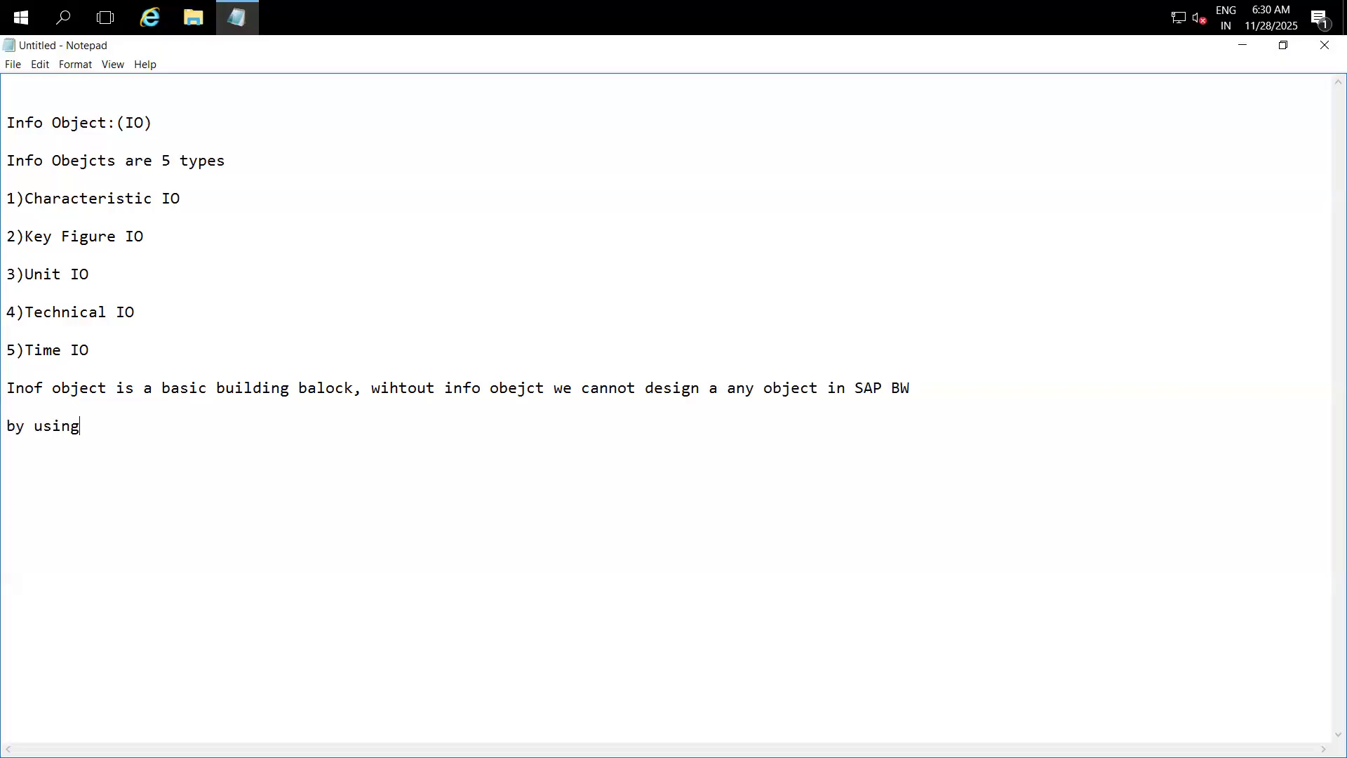
text( info obejct we can creat)
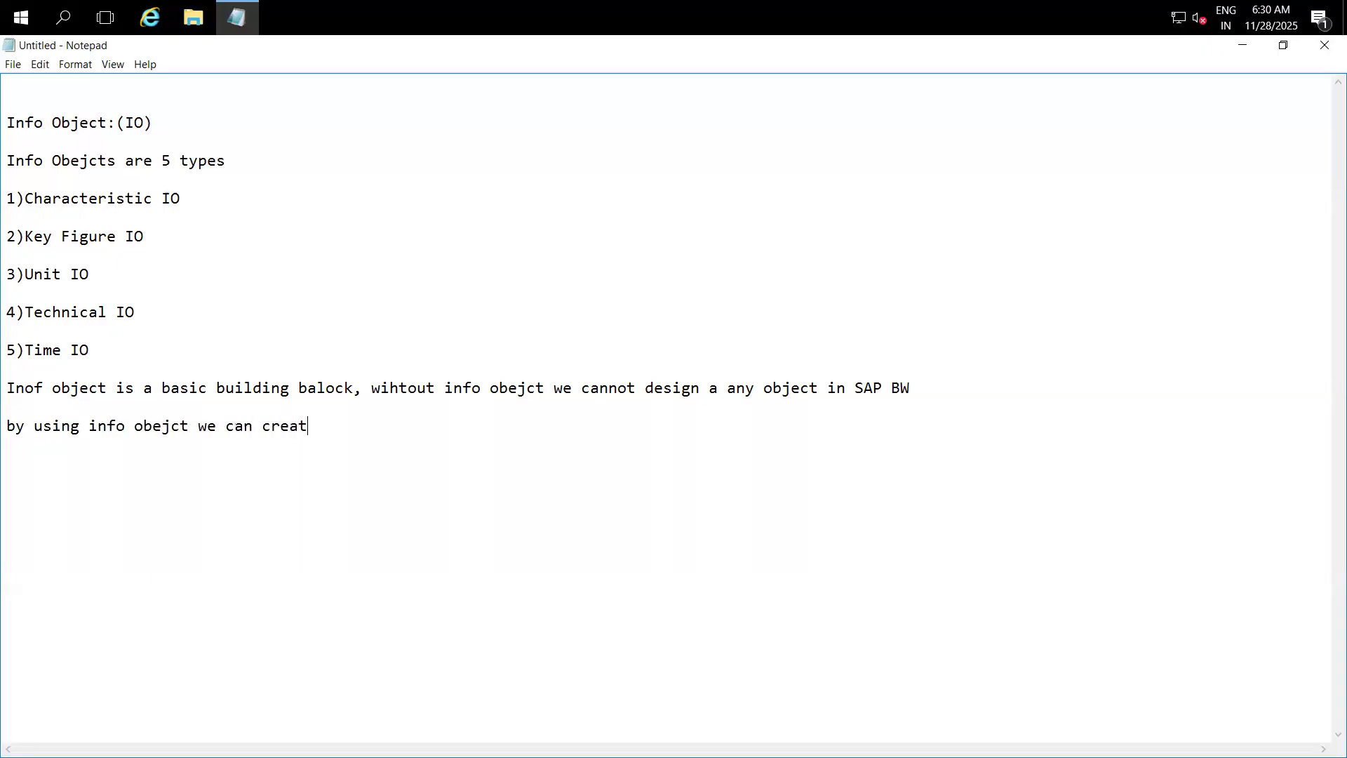
text(e obejcts like DSO,)
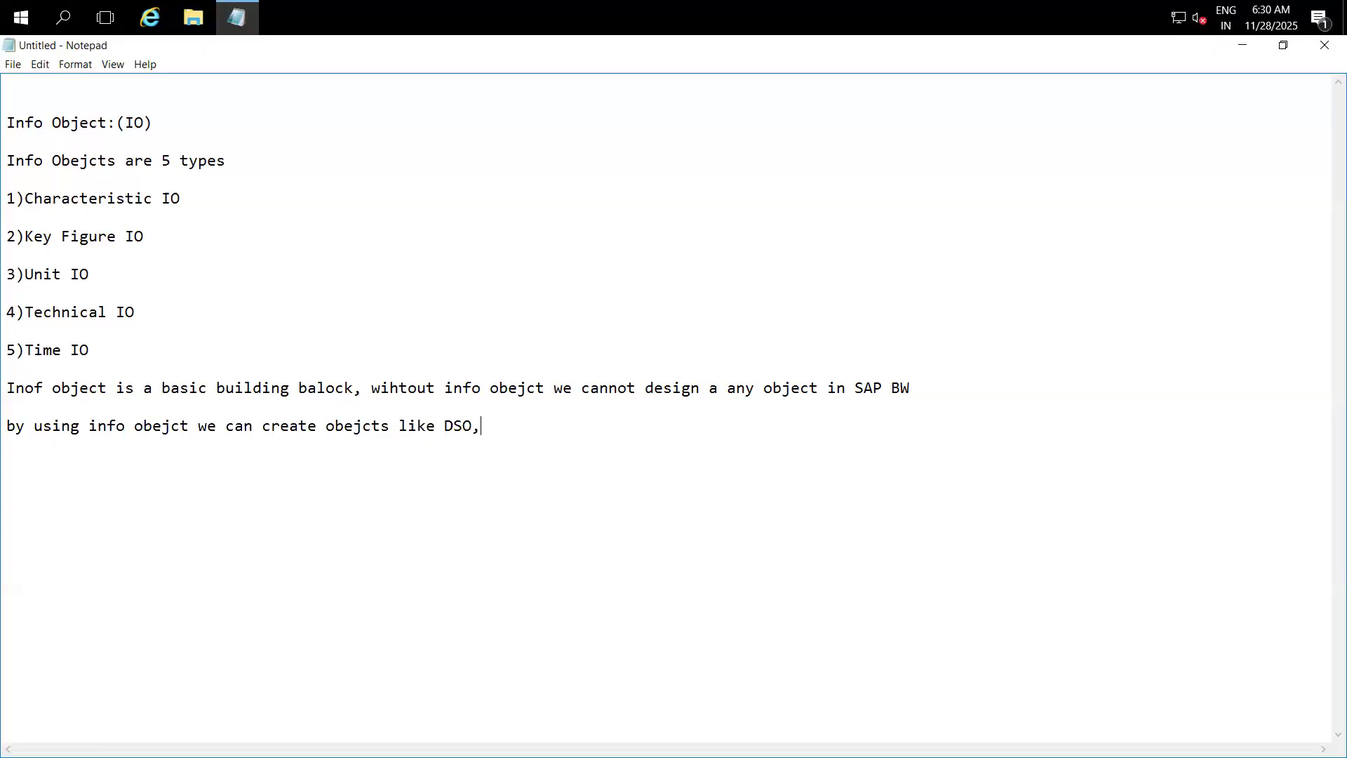
text( Cube, Multi Proi)
key(BackSpace)
text(vider, )
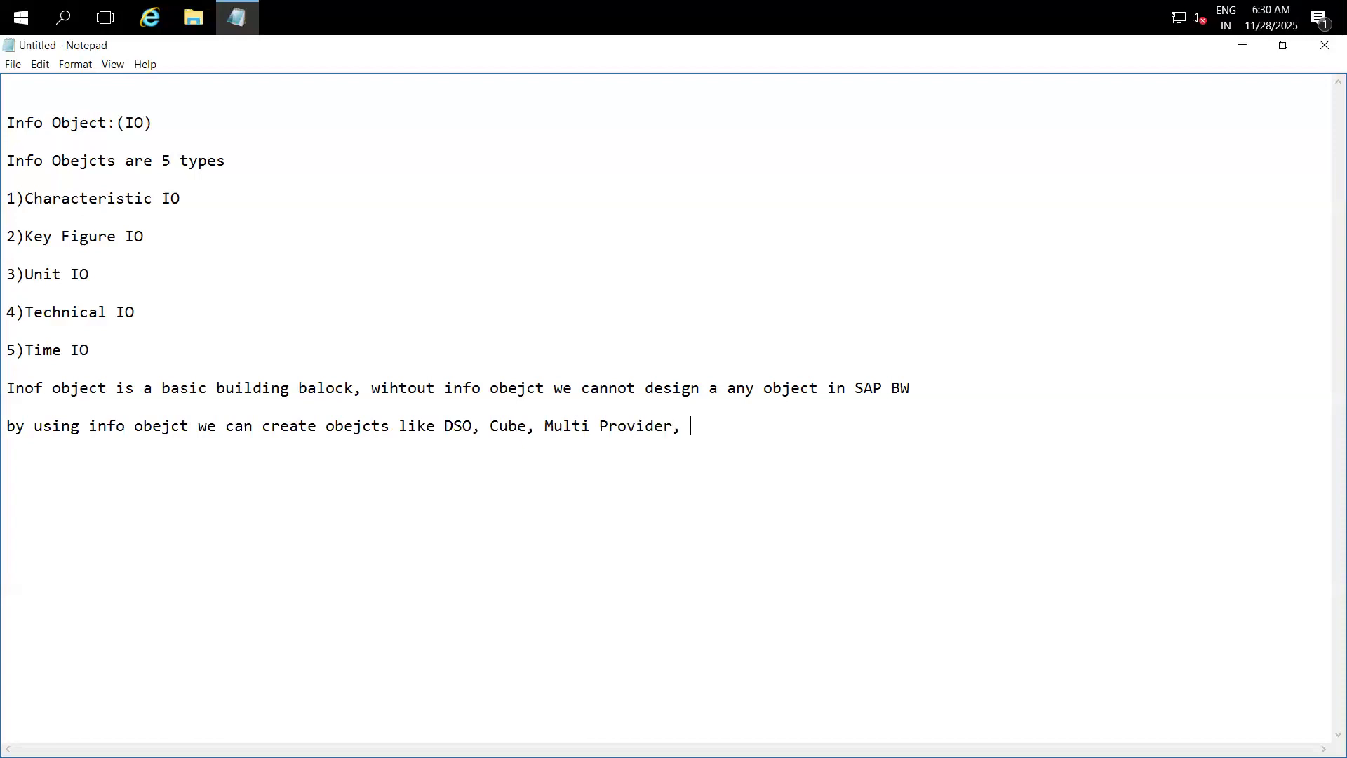
text(Composite )
text(Provider, )
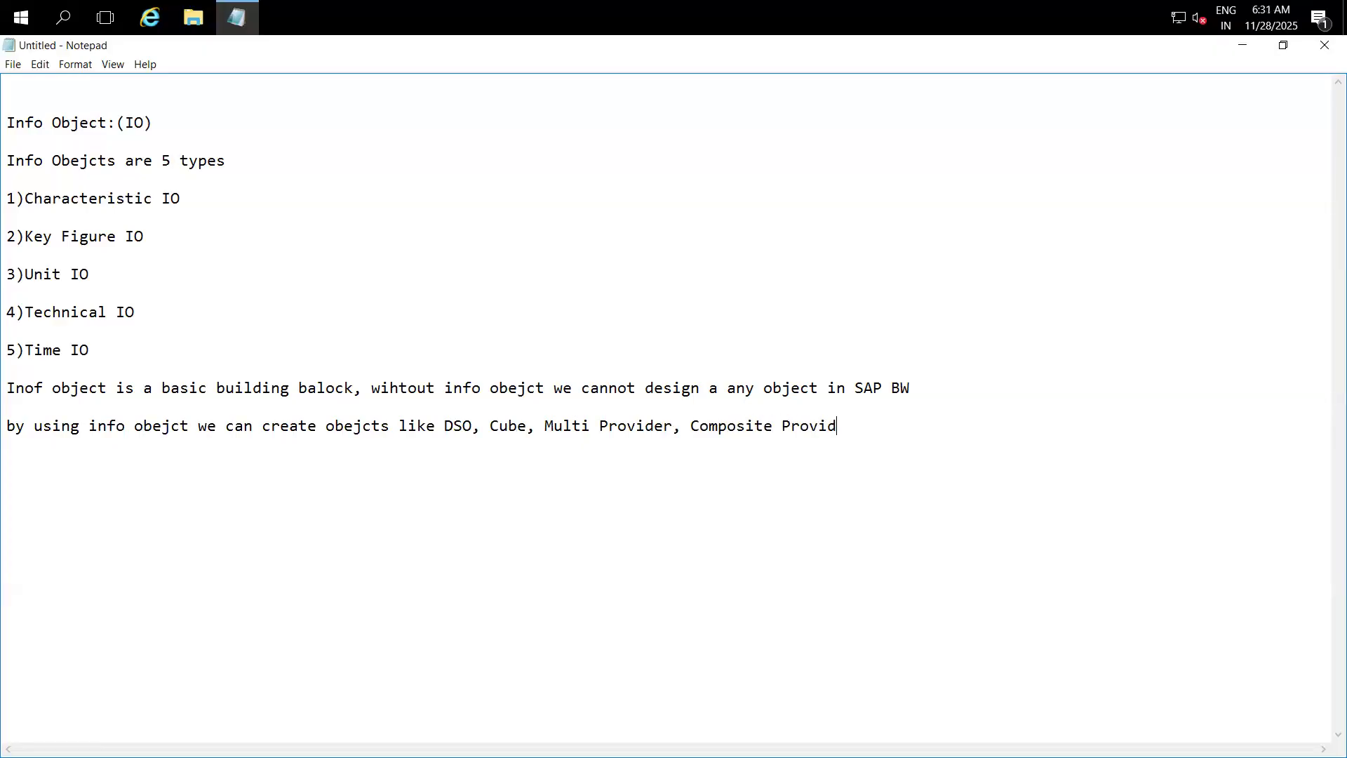
text(ADSO, Open Hub Des)
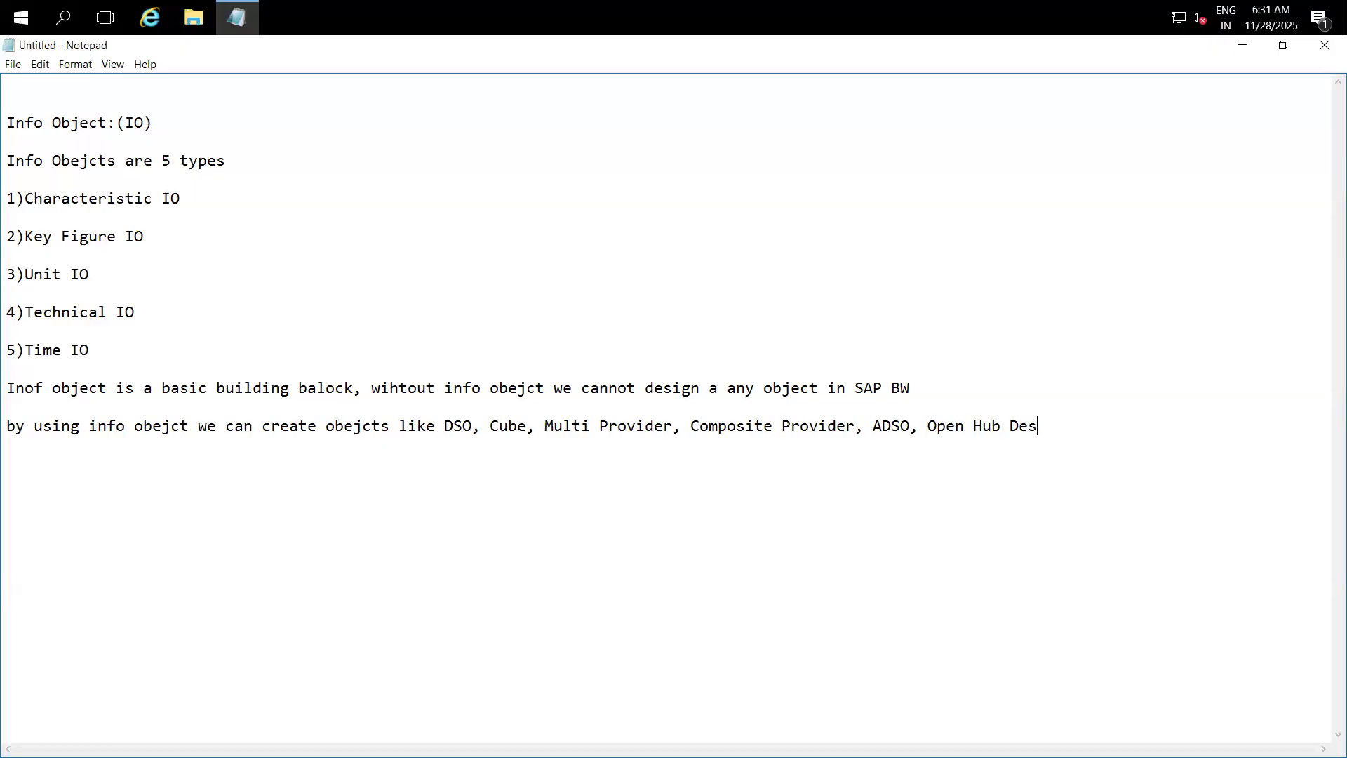
text(tination.)
key(Return)
key(Return)
key(Return)
Step: Insert "Infoset," between "Multi Provider," and "Composite Provider" without surrounding spaces
drag(443, 425, 966, 426)
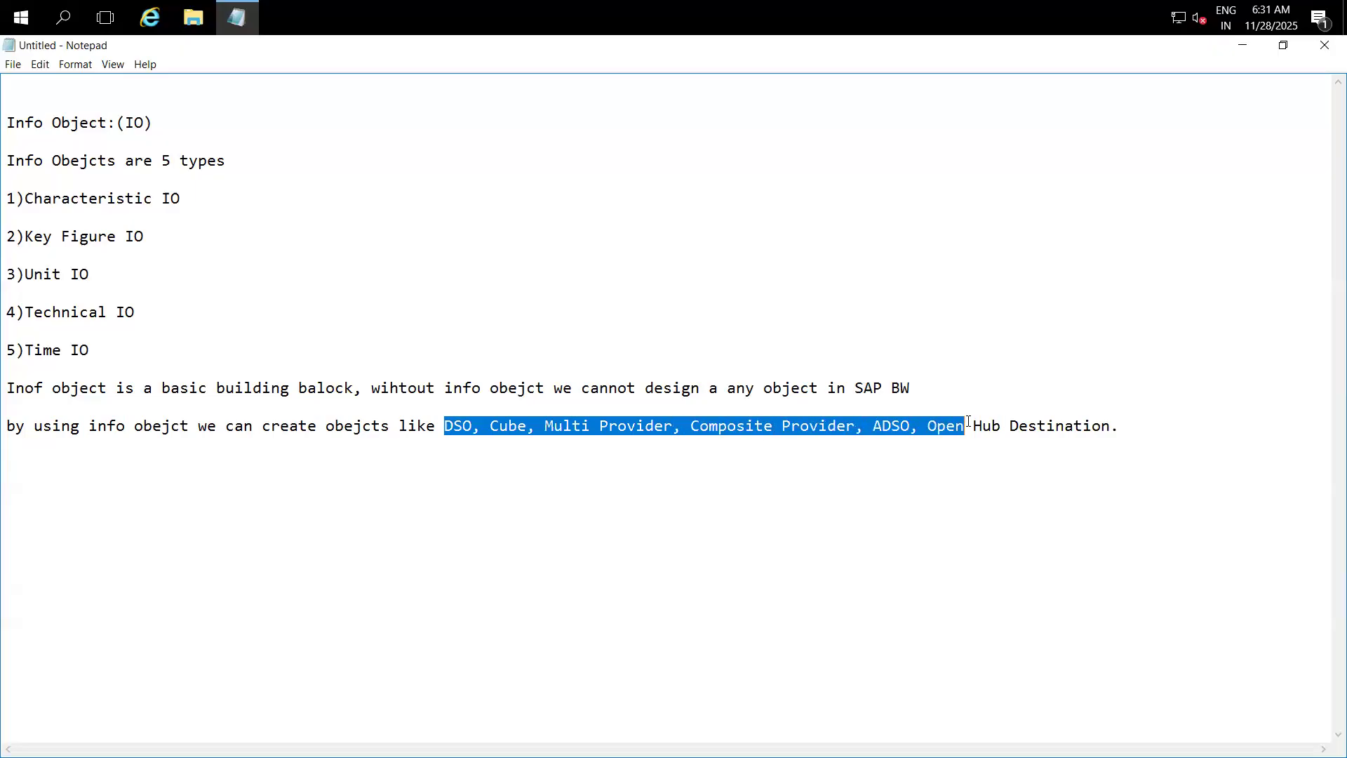
click(680, 426)
text(Infoset)
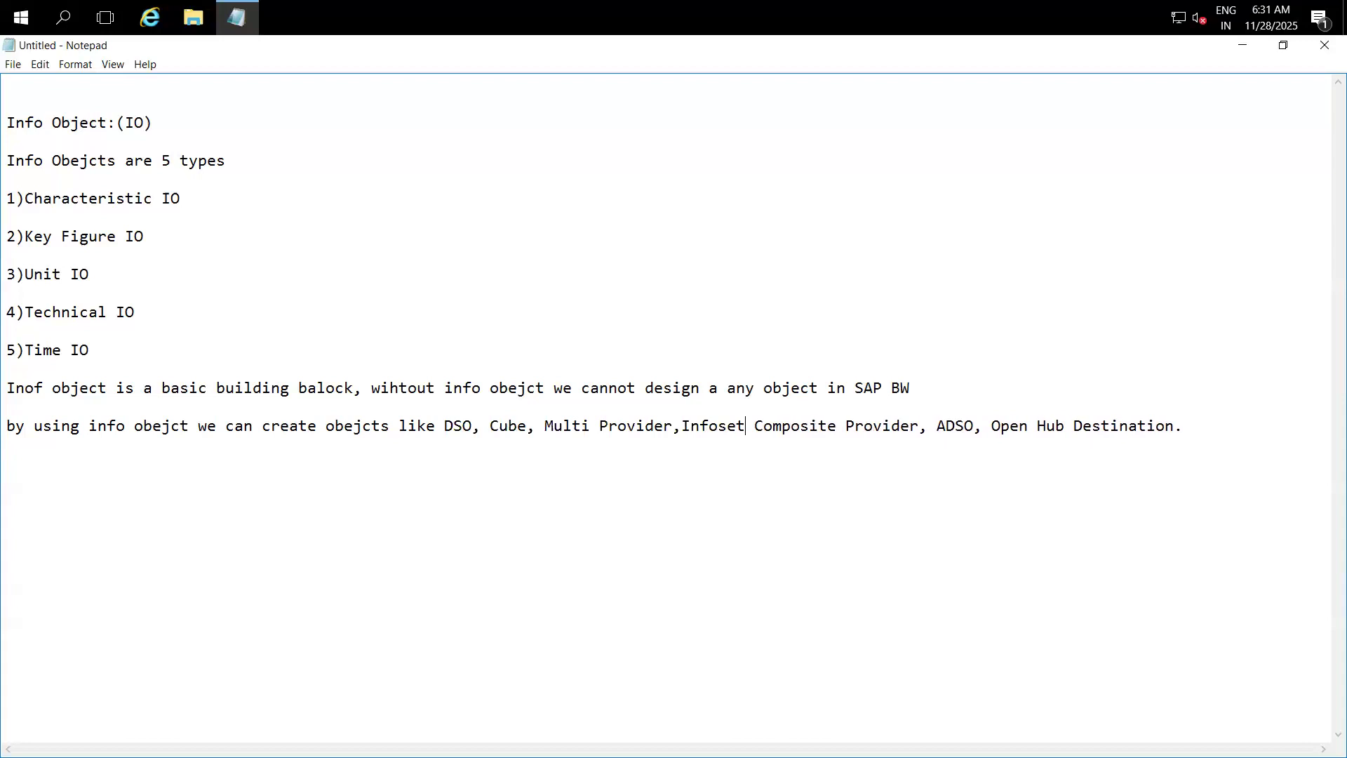
text(,)
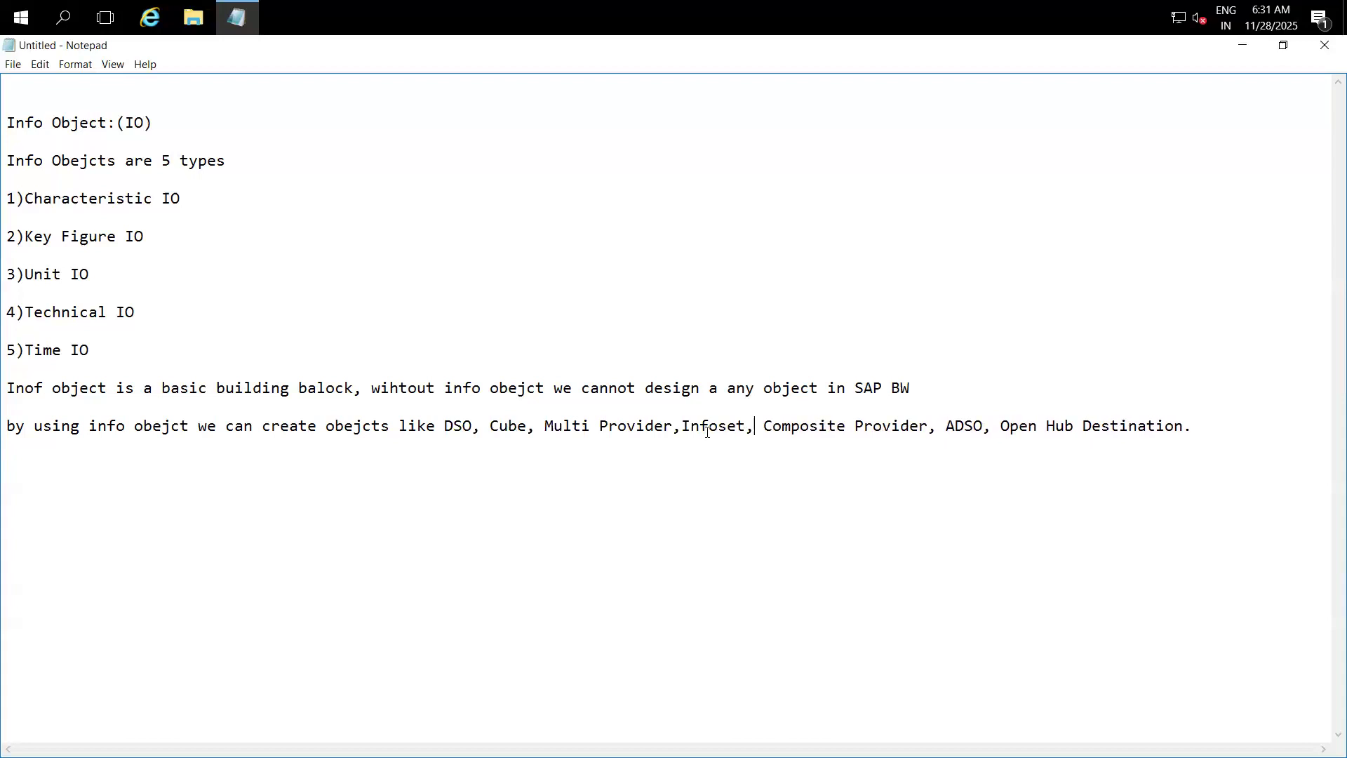
key(Delete)
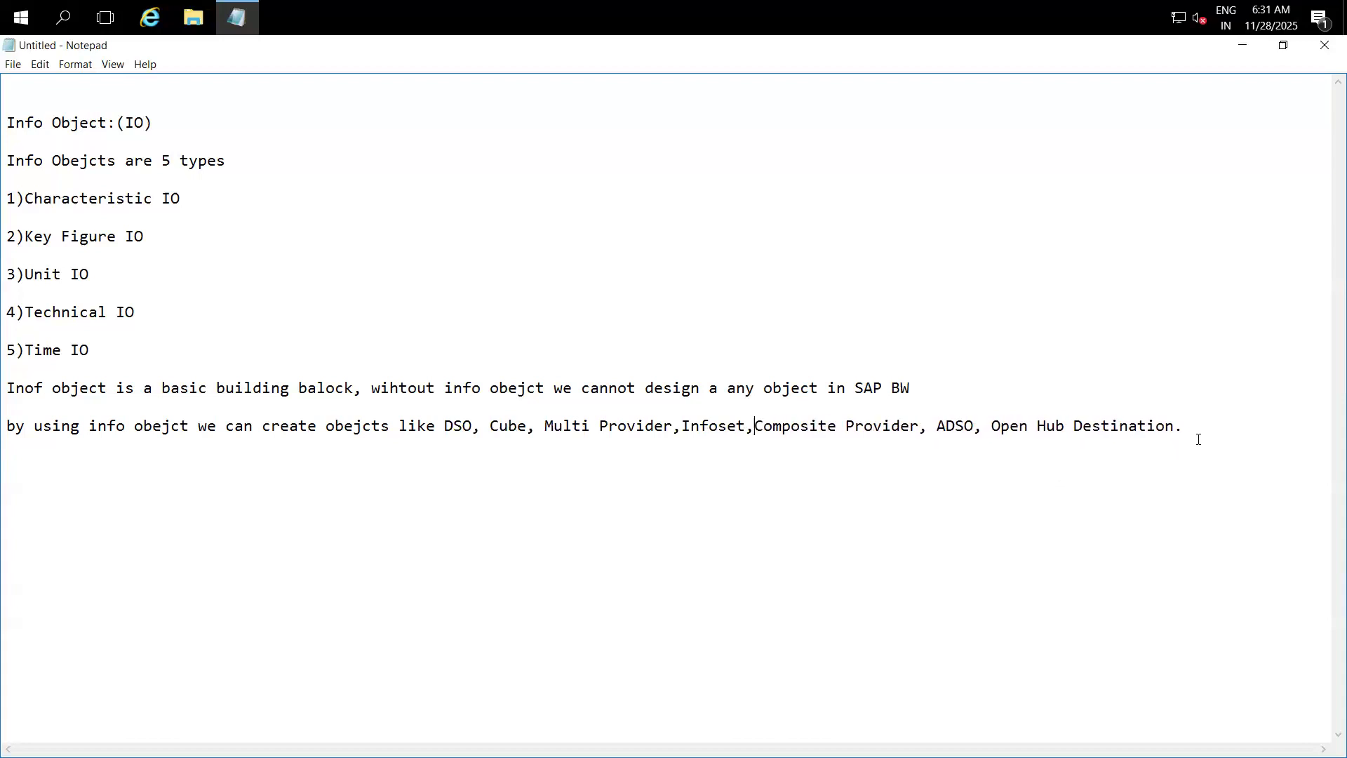
Step: Add the line "Info Obejct length should be minimum 3 to 8" below the object examples
key(Return)
text(Info Obejct lenght)
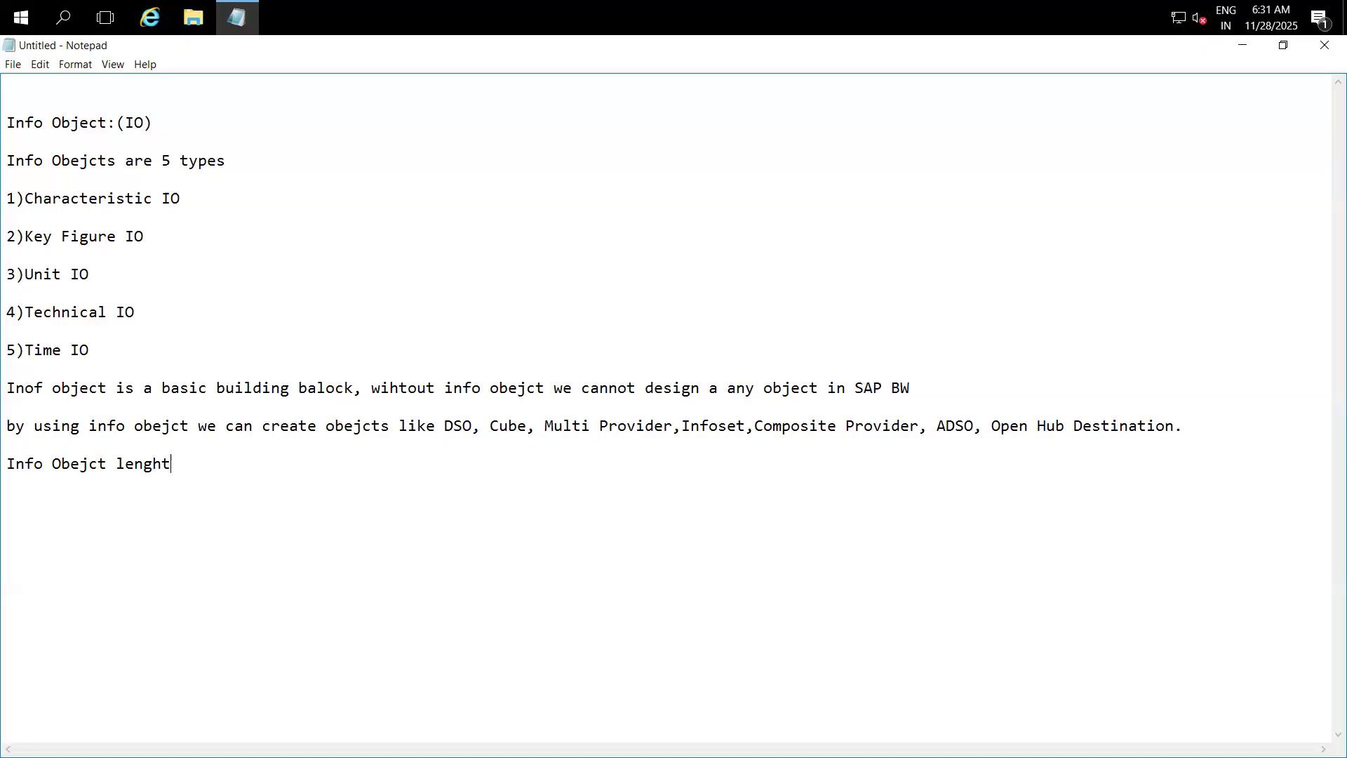
key(BackSpace)
key(BackSpace)
key(BackSpace)
text(gth shou)
text(be minimu)
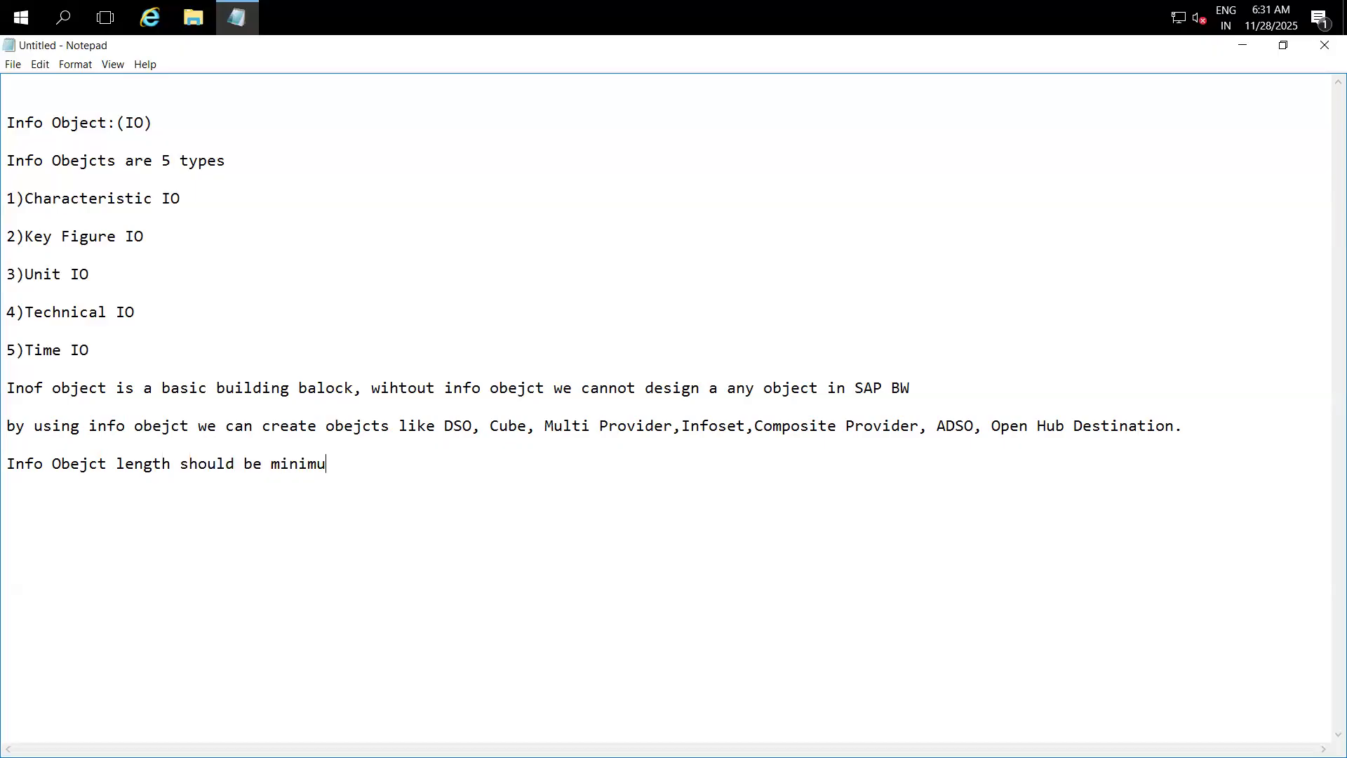
text(m 3 to 8)
key(Return)
text(chars.)
key(BackSpace)
key(BackSpace)
key(BackSpace)
key(BackSpace)
key(BackSpace)
key(BackSpace)
Step: Add the line "it won't accept more than 8 letters" below the length rule
key(Return)
text(it won't accept more than 8 letters)
key(Return)
key(Return)
key(Return)
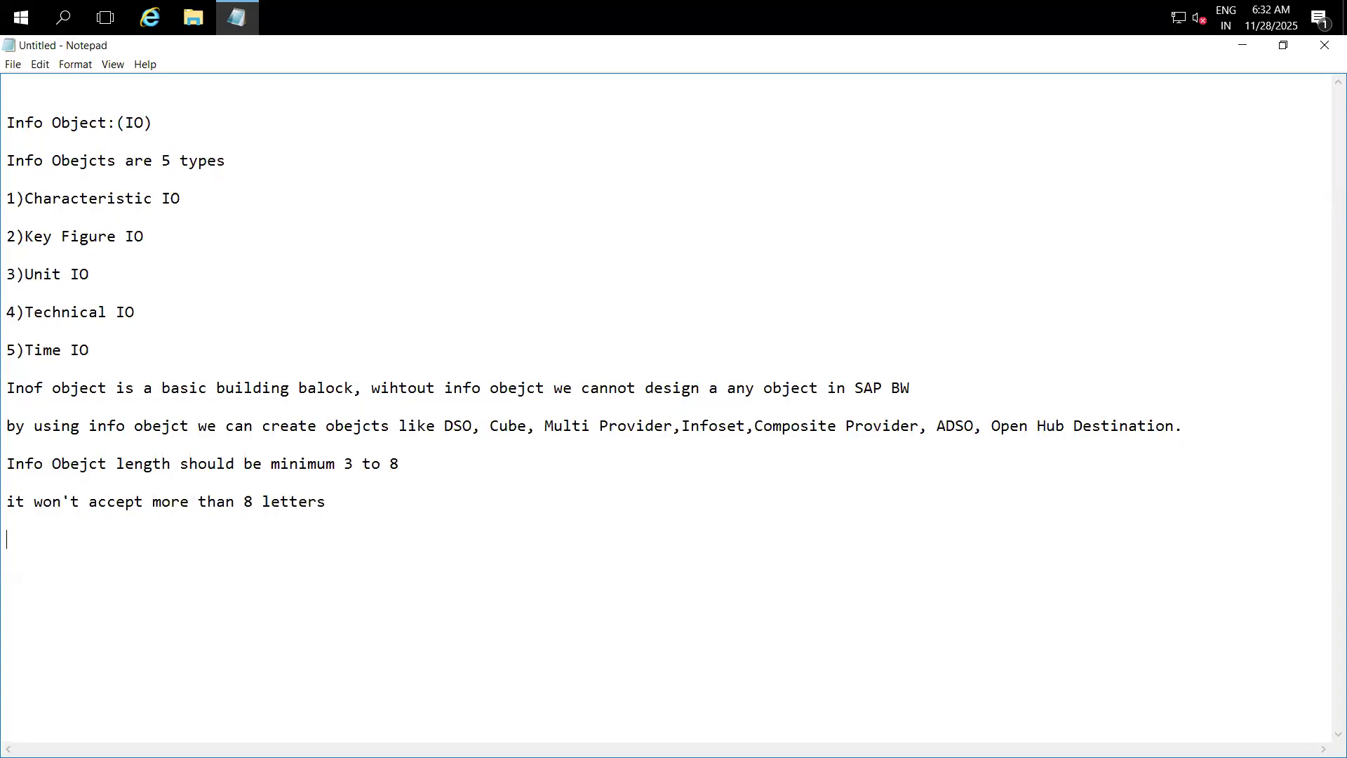
key(BackSpace)
key(Down)
key(Down)
Step: Write "While creating info object, few tables will create automatically based on the settings in database." as the following line
text(While creating info object)
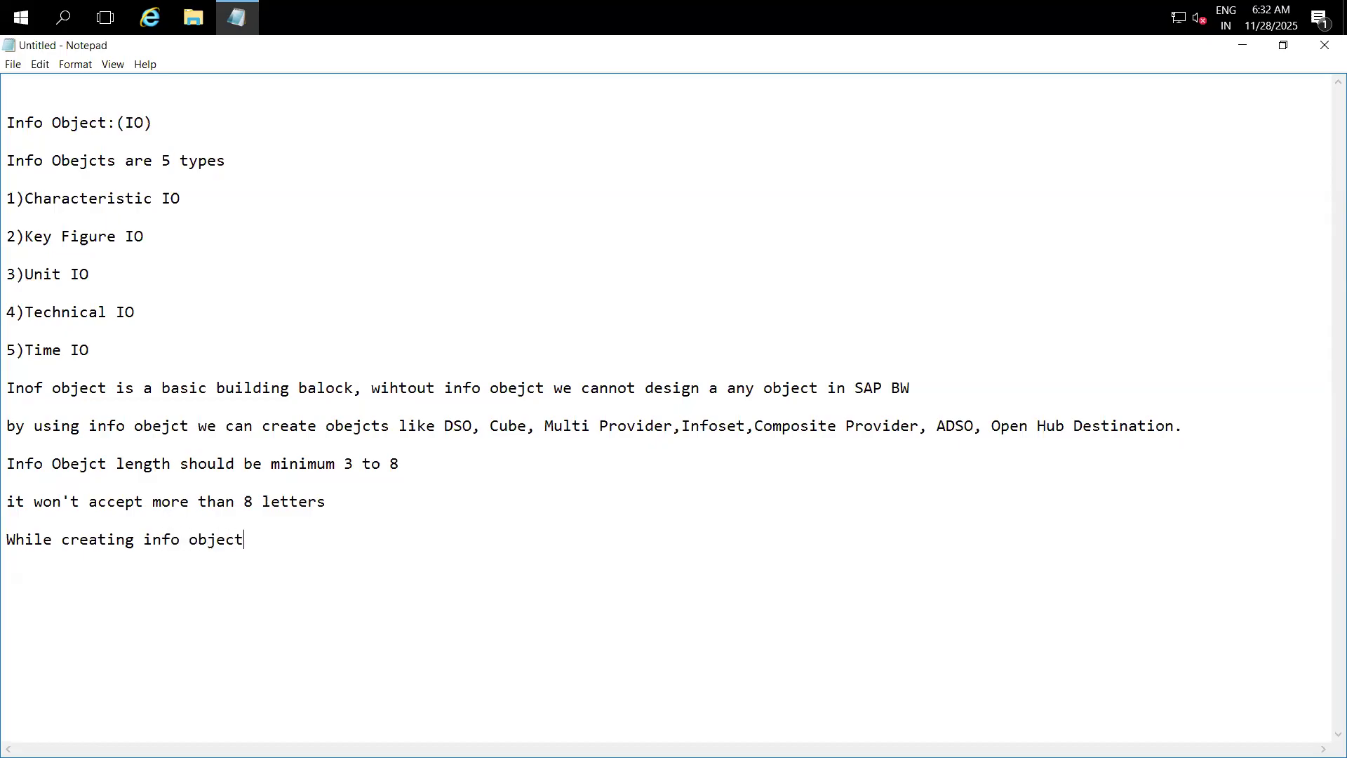
text(, few tables will create au)
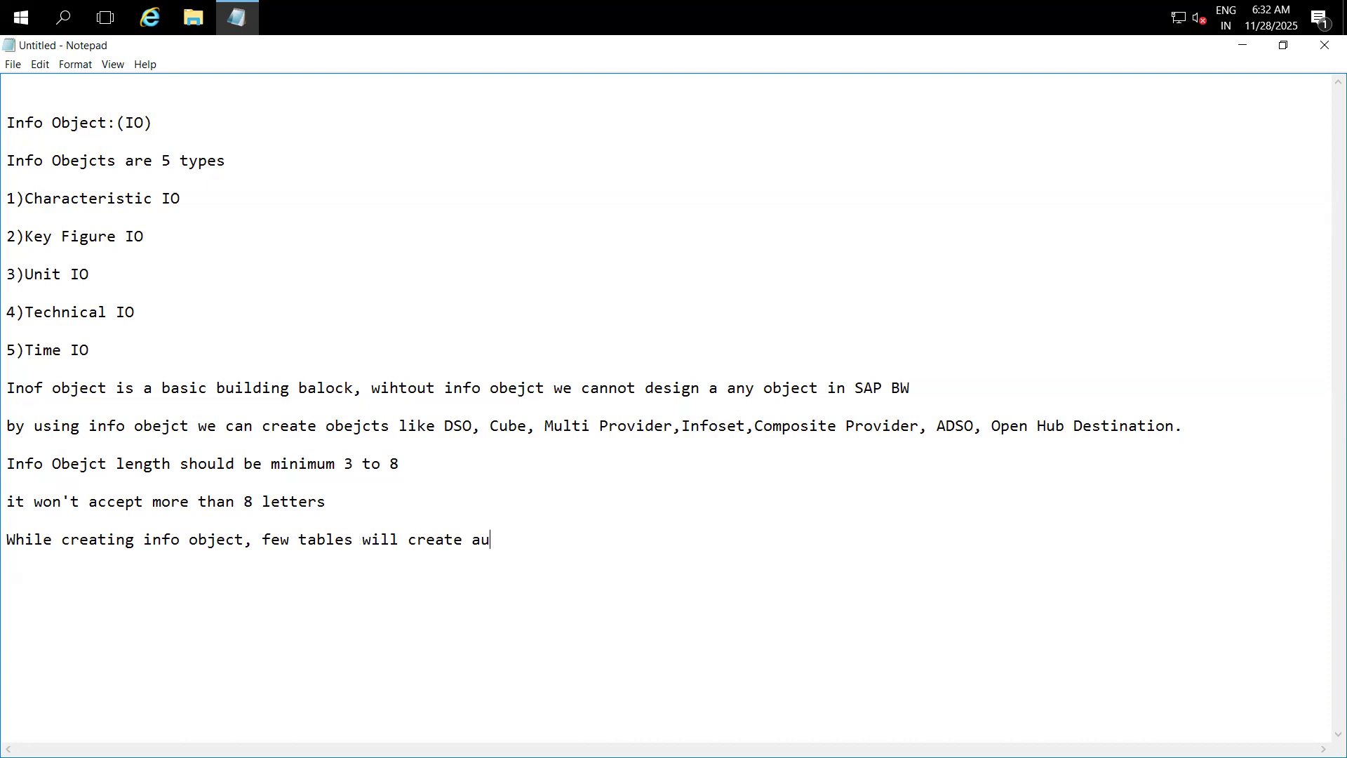
text(tomatically)
text( based ont he)
text( a)
key(BackSpace)
key(BackSpace)
key(BackSpace)
key(BackSpace)
key(BackSpace)
key(BackSpace)
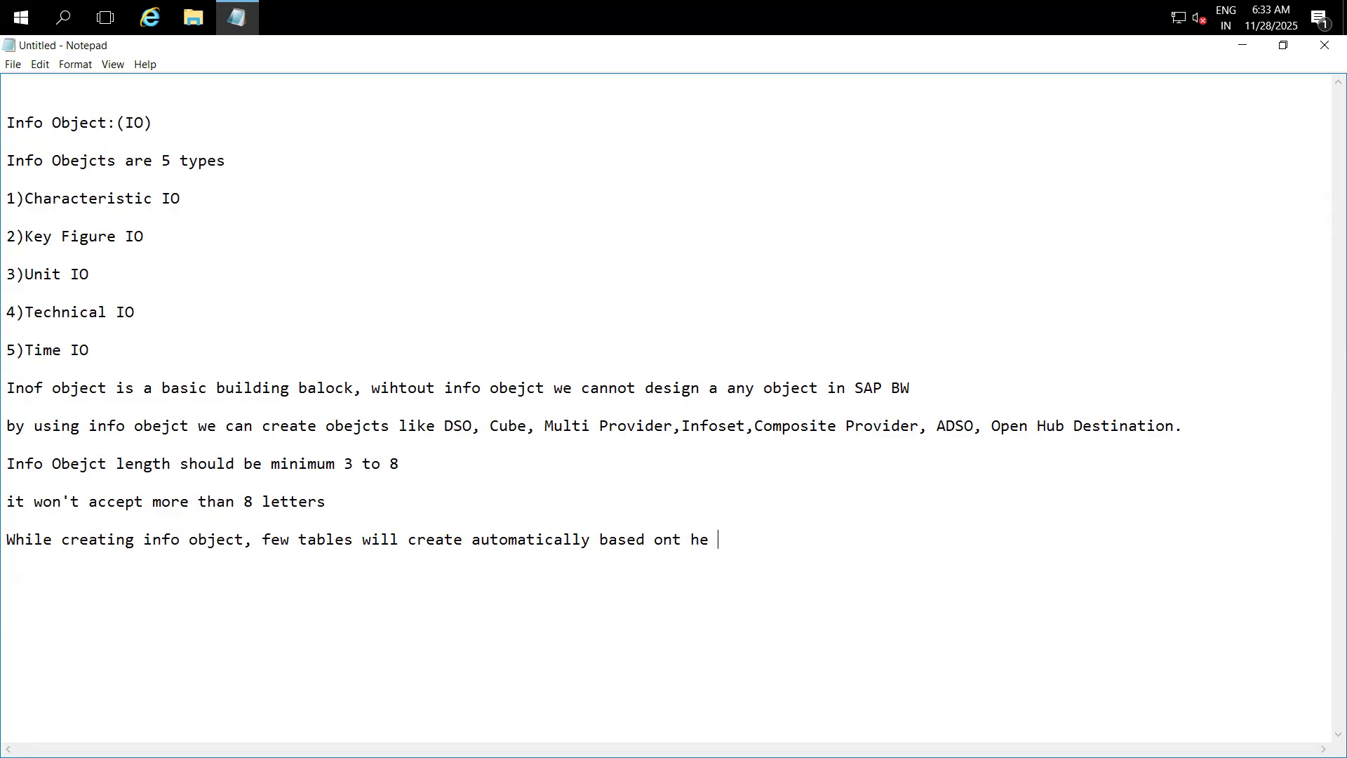
text(the settings in database)
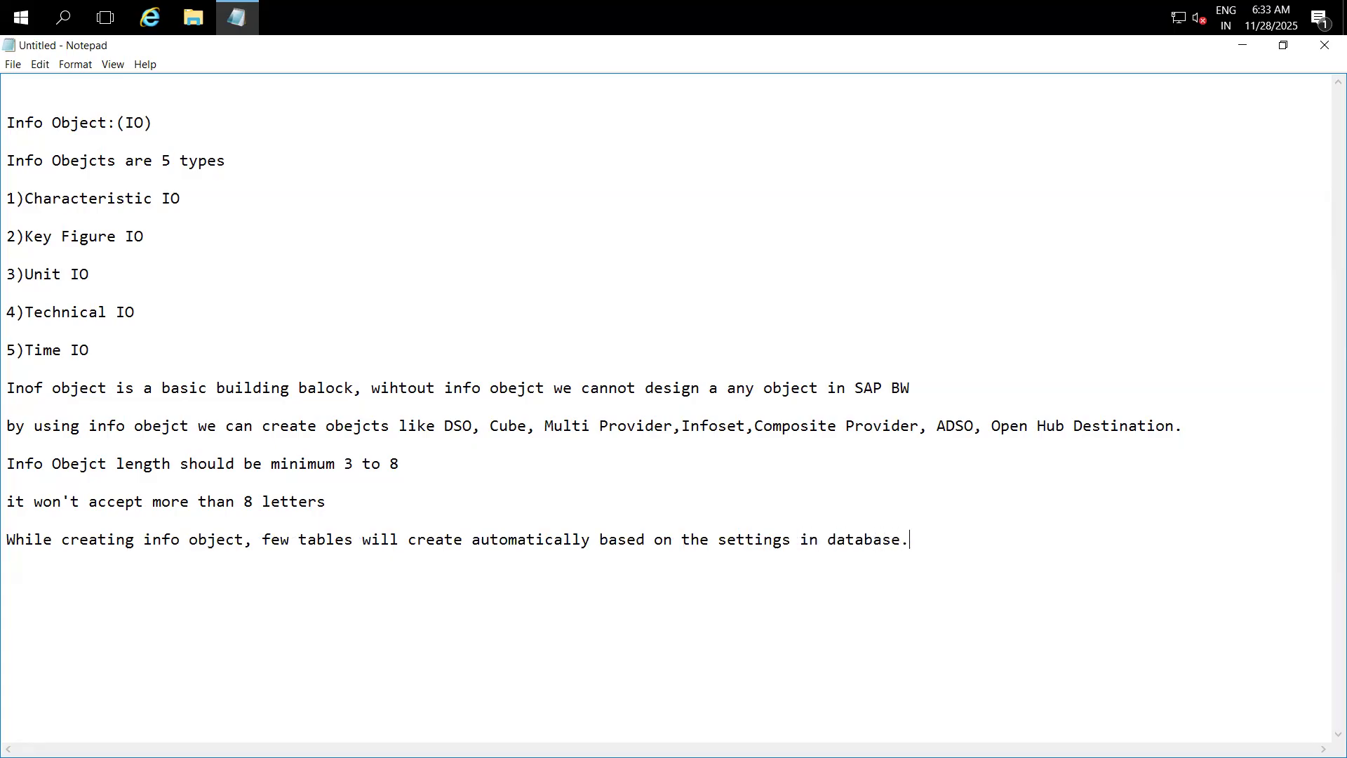
text(.)
Step: List "Master data", "Text" and "Hierarchies" on separate lines below the sentence about tables
key(Return)
key(Return)
text(Master data)
key(Return)
key(Return)
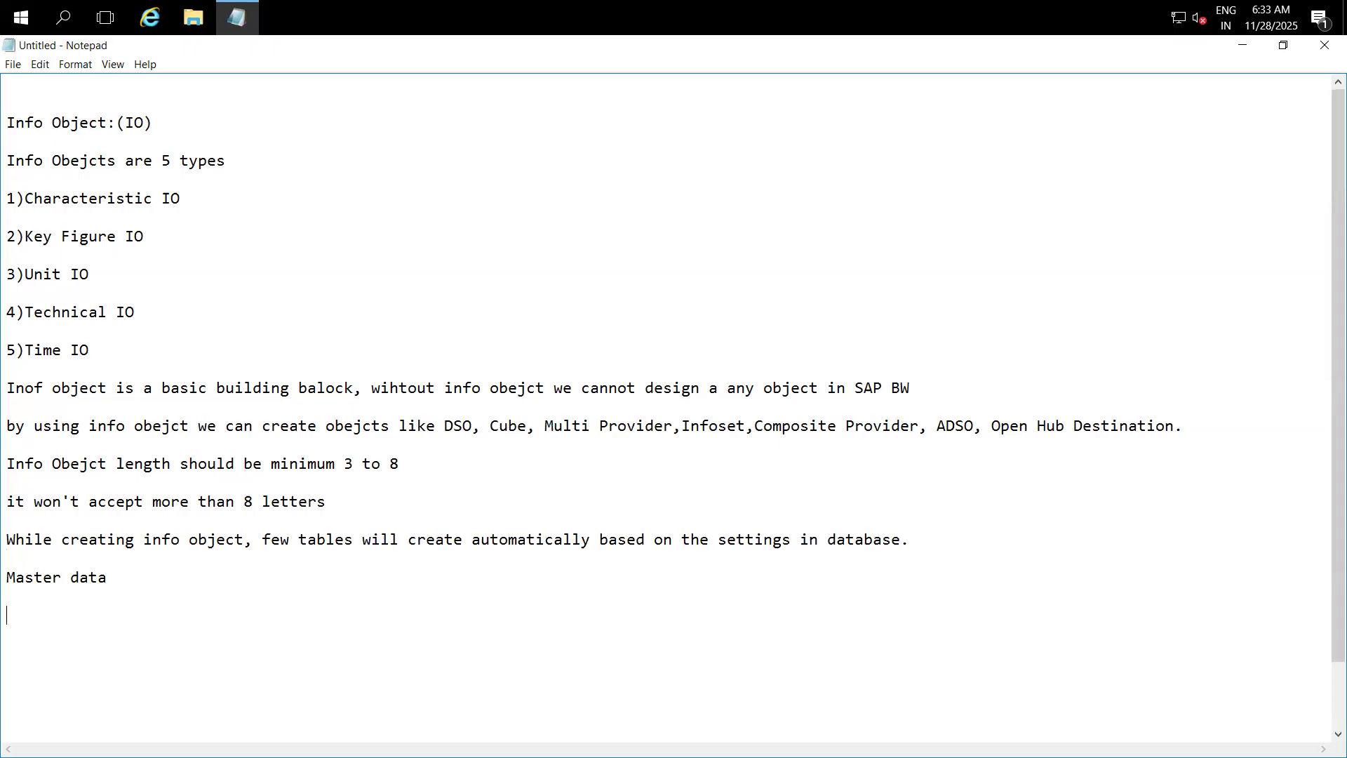
text(Text)
key(Return)
key(Return)
text(Hierarchies)
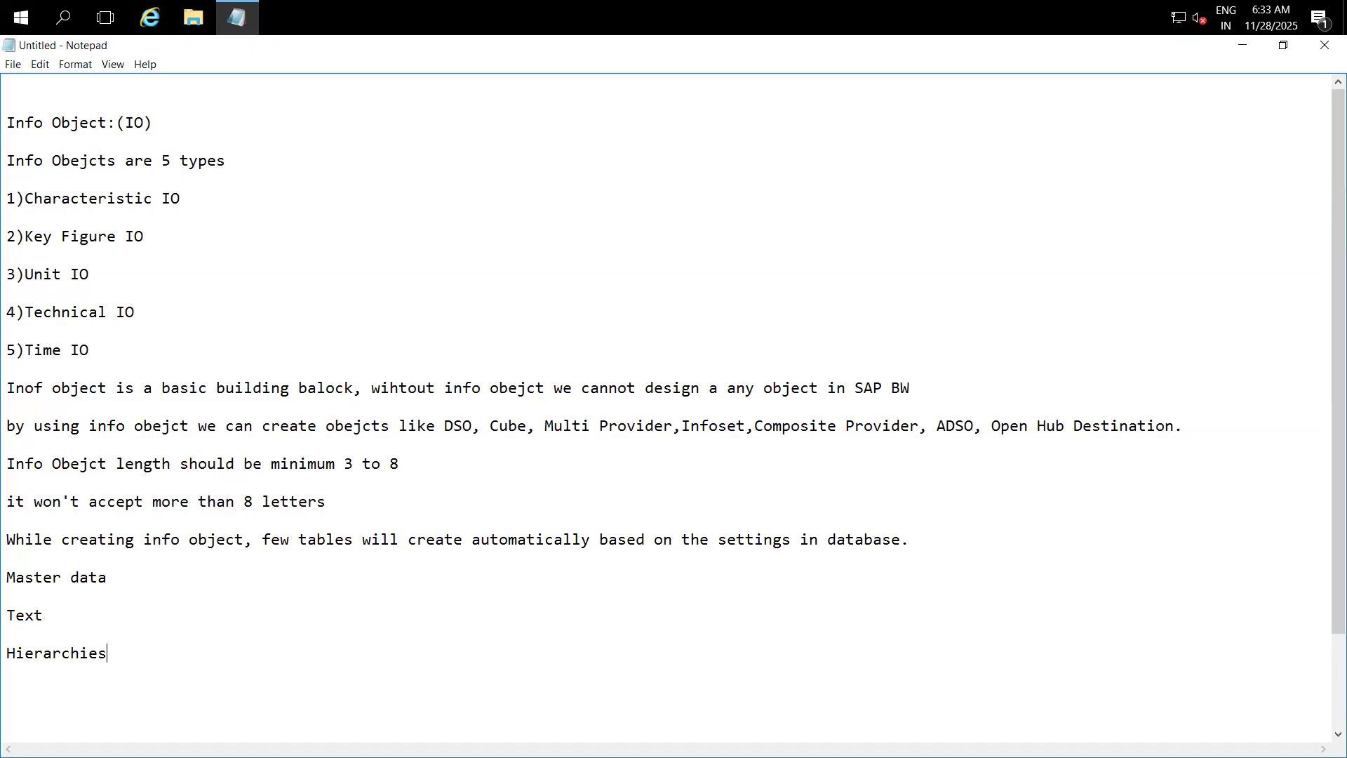
Step: Prefix the "Master data", "Text" and "Hierarchies" lines with "checkbox:", "Checkbox:" and "Checkbox: " respectively
click(7, 577)
text(chec)
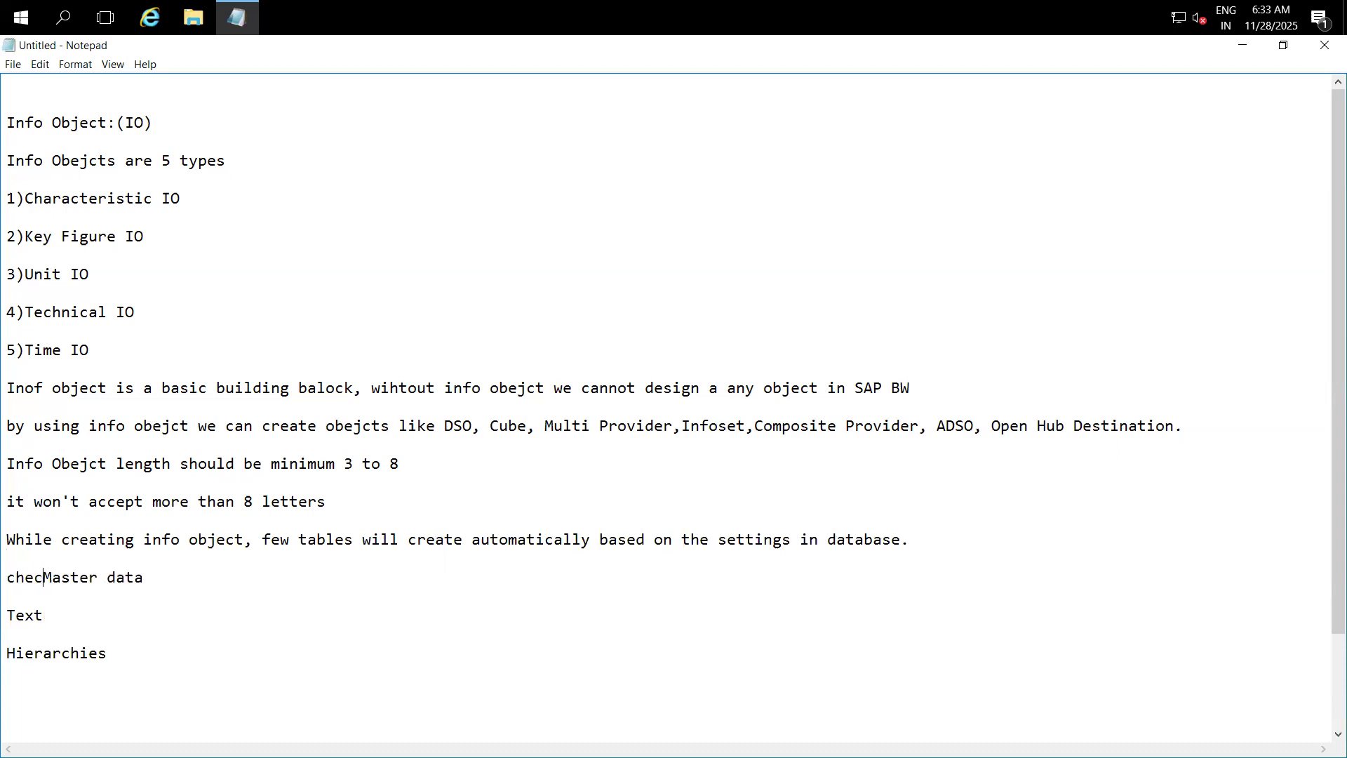
text(kbox:)
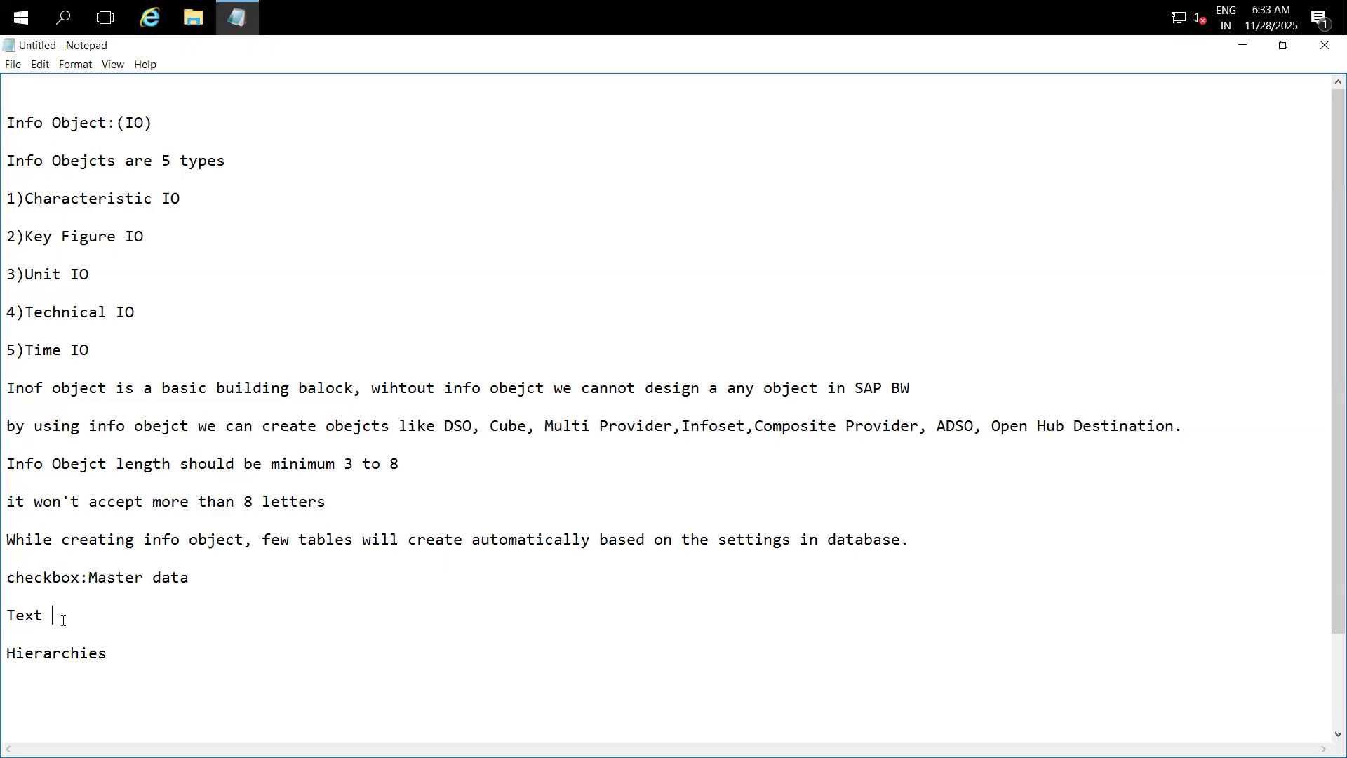
click(7, 616)
text(Checkbox)
text(:)
text(Checkbox)
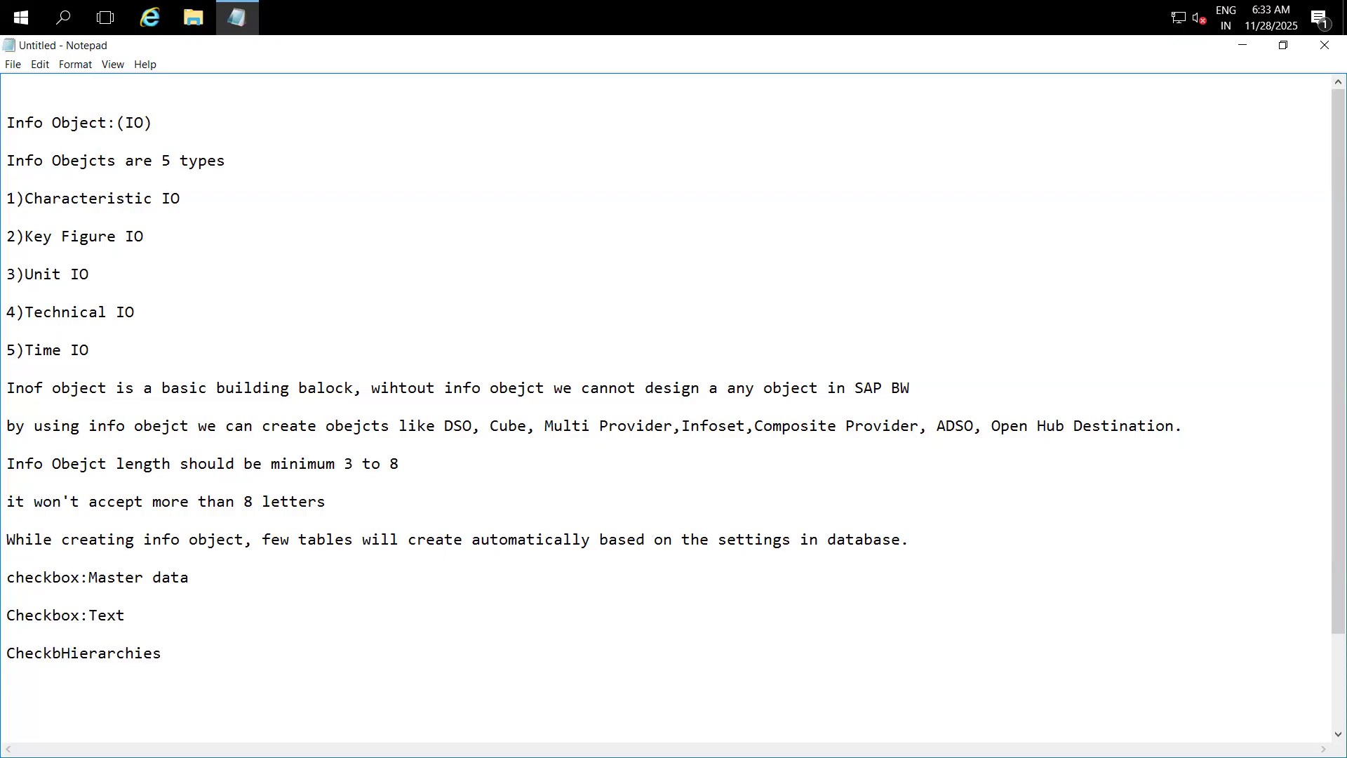
text(: )
Step: Append "(P, Q , X, Y and M view)" to the Master data line and "(Text table will generate T table)" to the Text line
text((P)
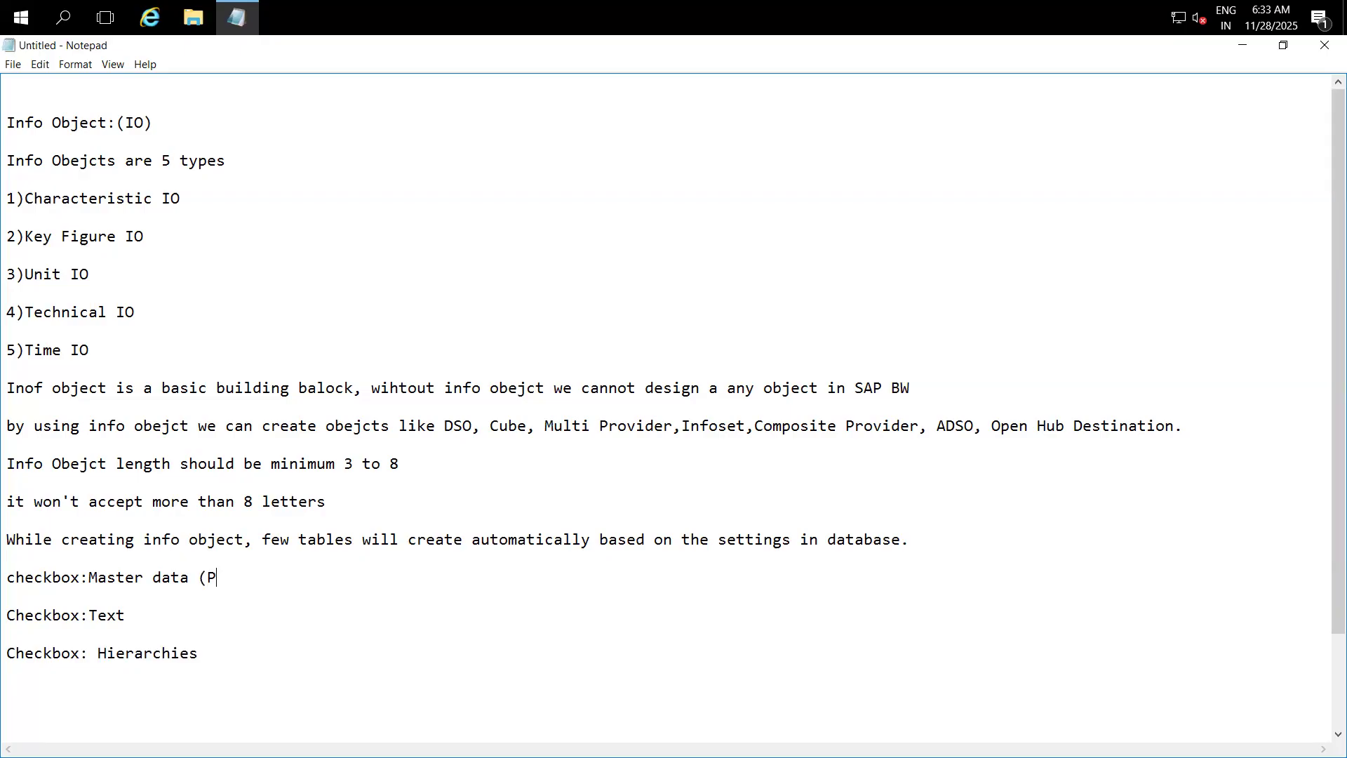
text(, Q , X, Y and M view))
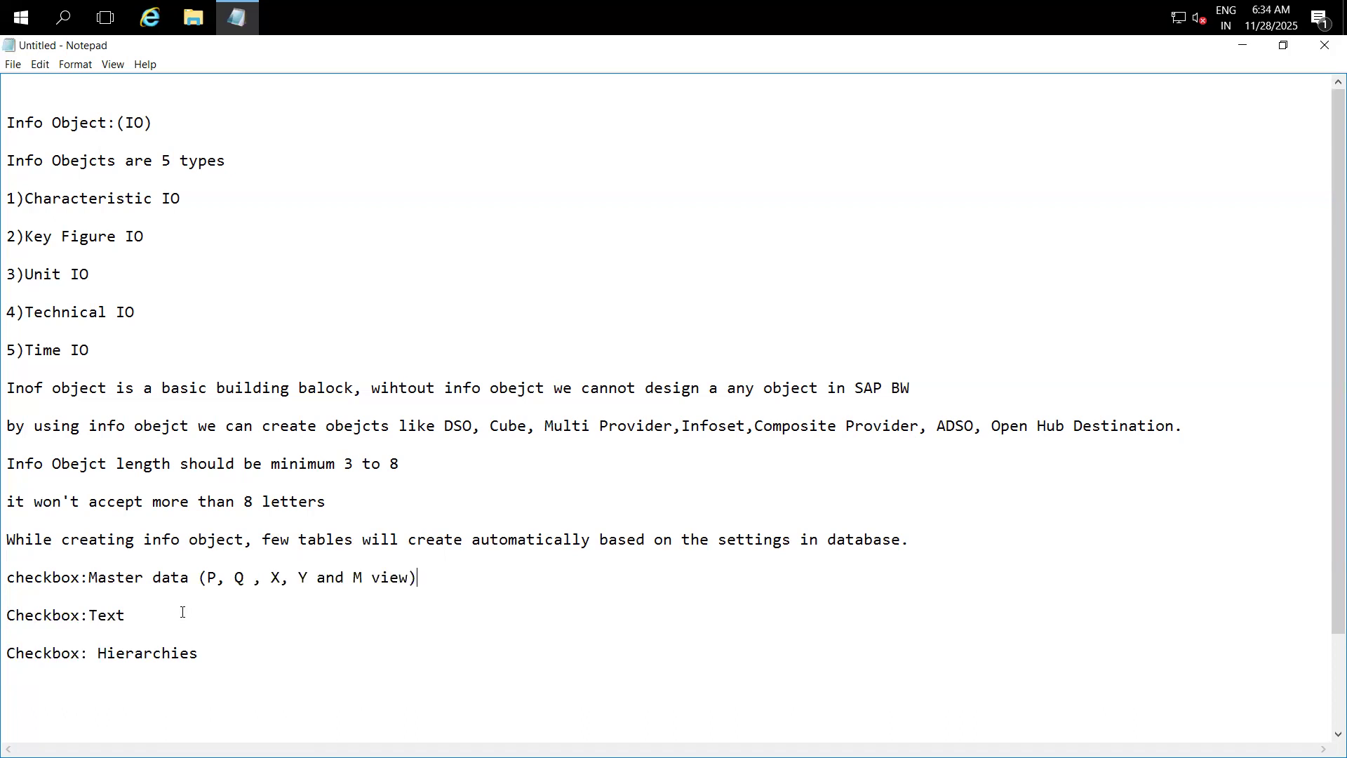
text((Text table will generate T tb)
key(BackSpace)
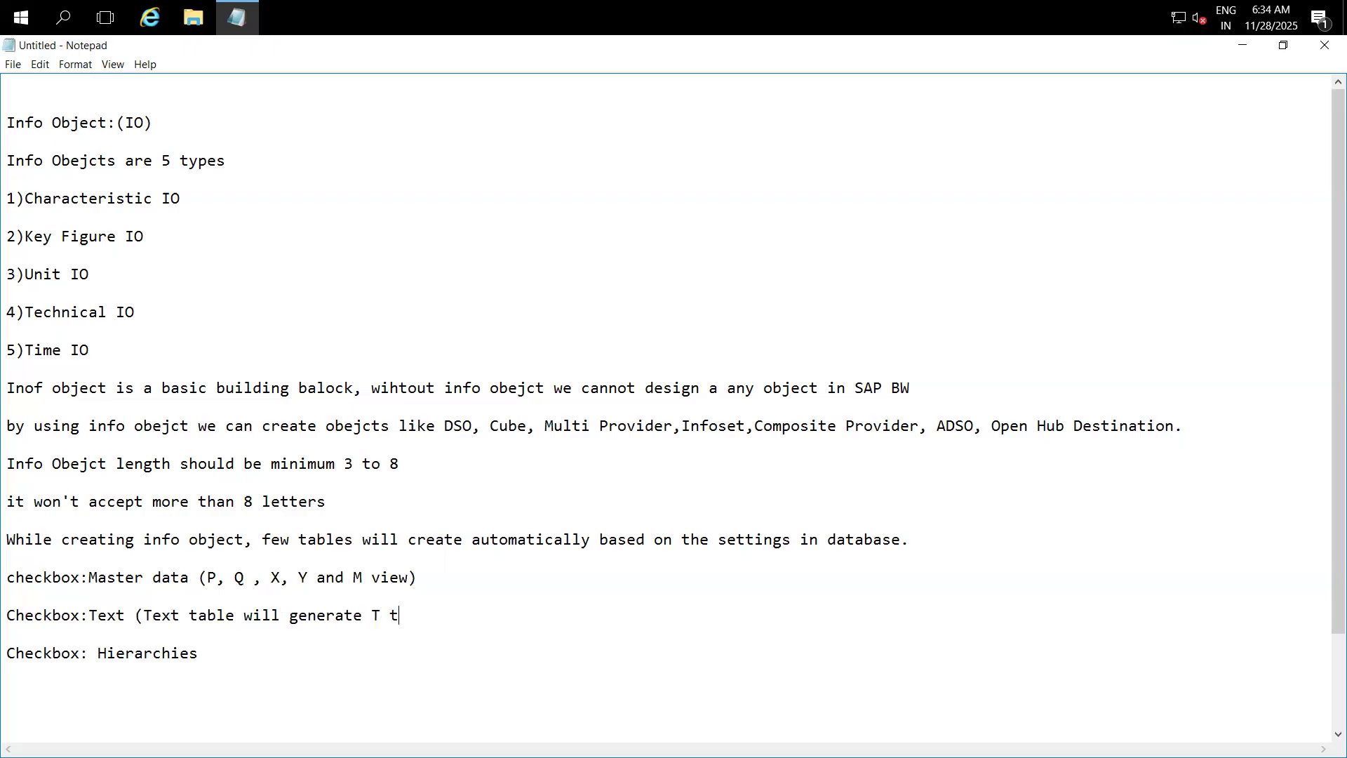
text(able))
Step: Append "(H , I , J and K tables)" to the Hierarchies line and start a new line below it
text(()
text(H , I )
text(, J and K)
text( tables))
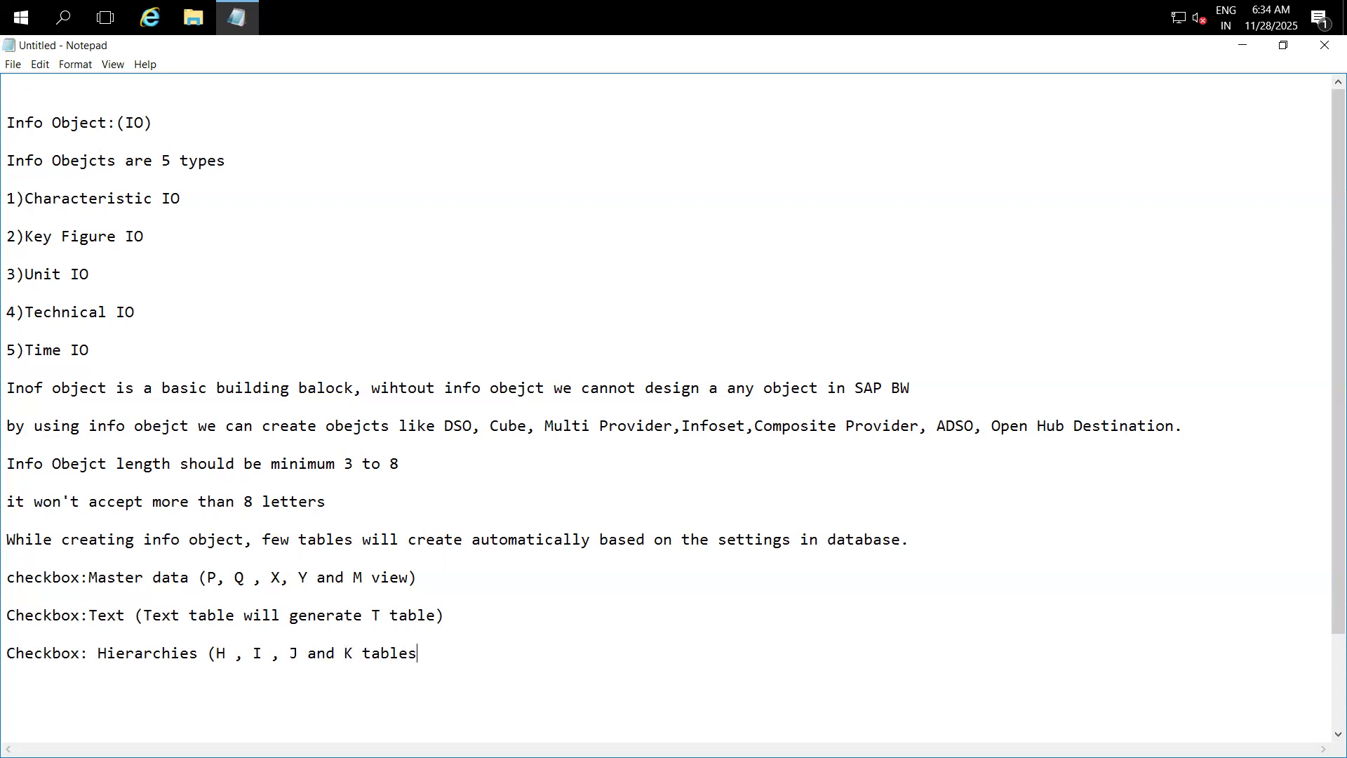
key(Return)
key(Return)
Step: Capitalise "Checkbox" on the Master data line and add blank lines below the Hierarchies line
click(16, 579)
key(BackSpace)
text(C)
key(Return)
key(Return)
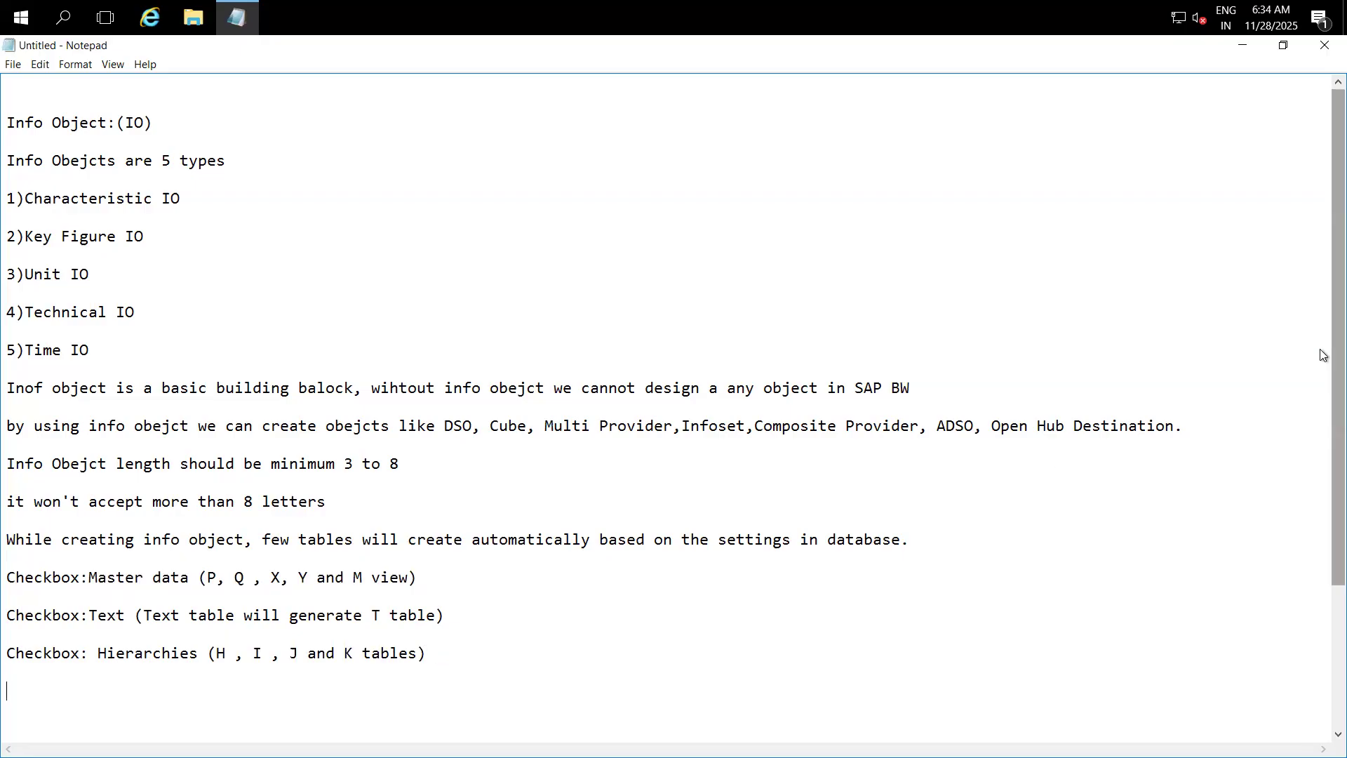
drag(1320, 348, 1323, 494)
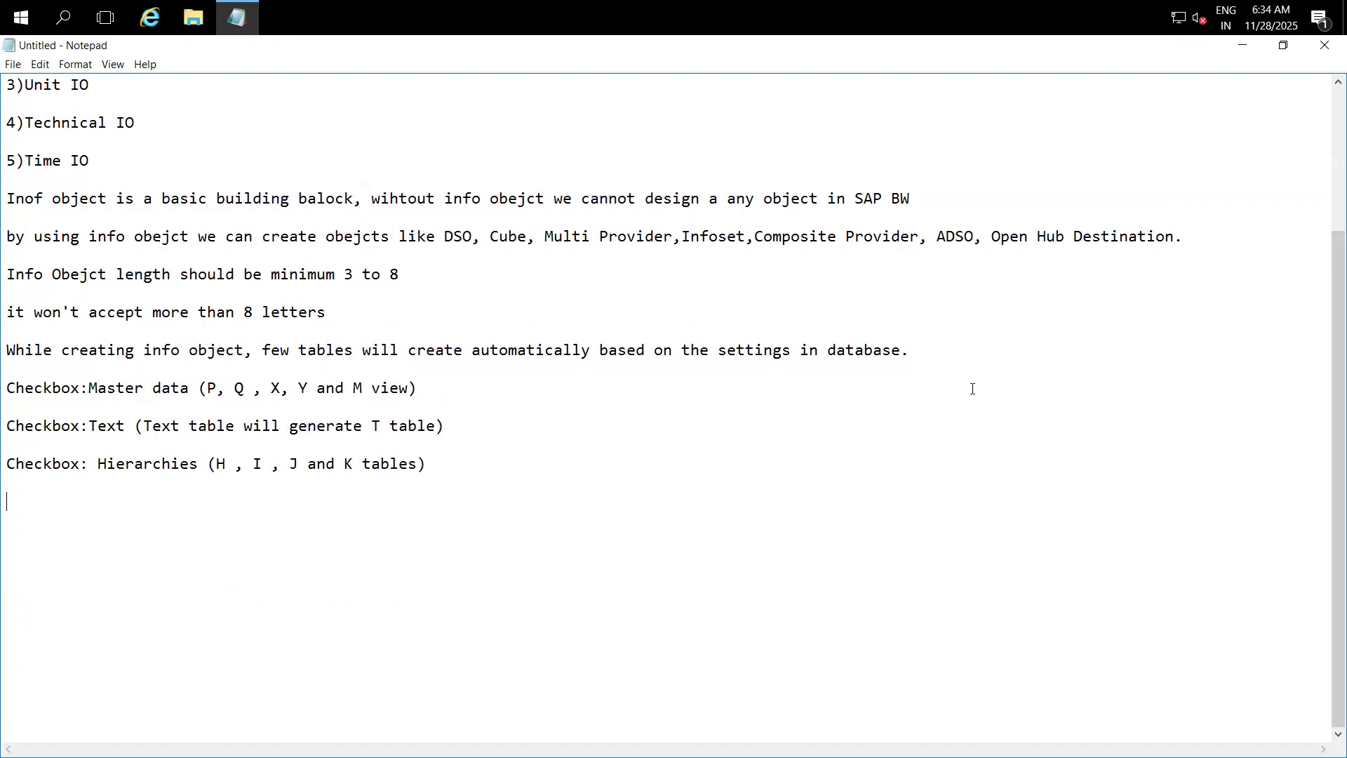
key(Return)
text(When we se)
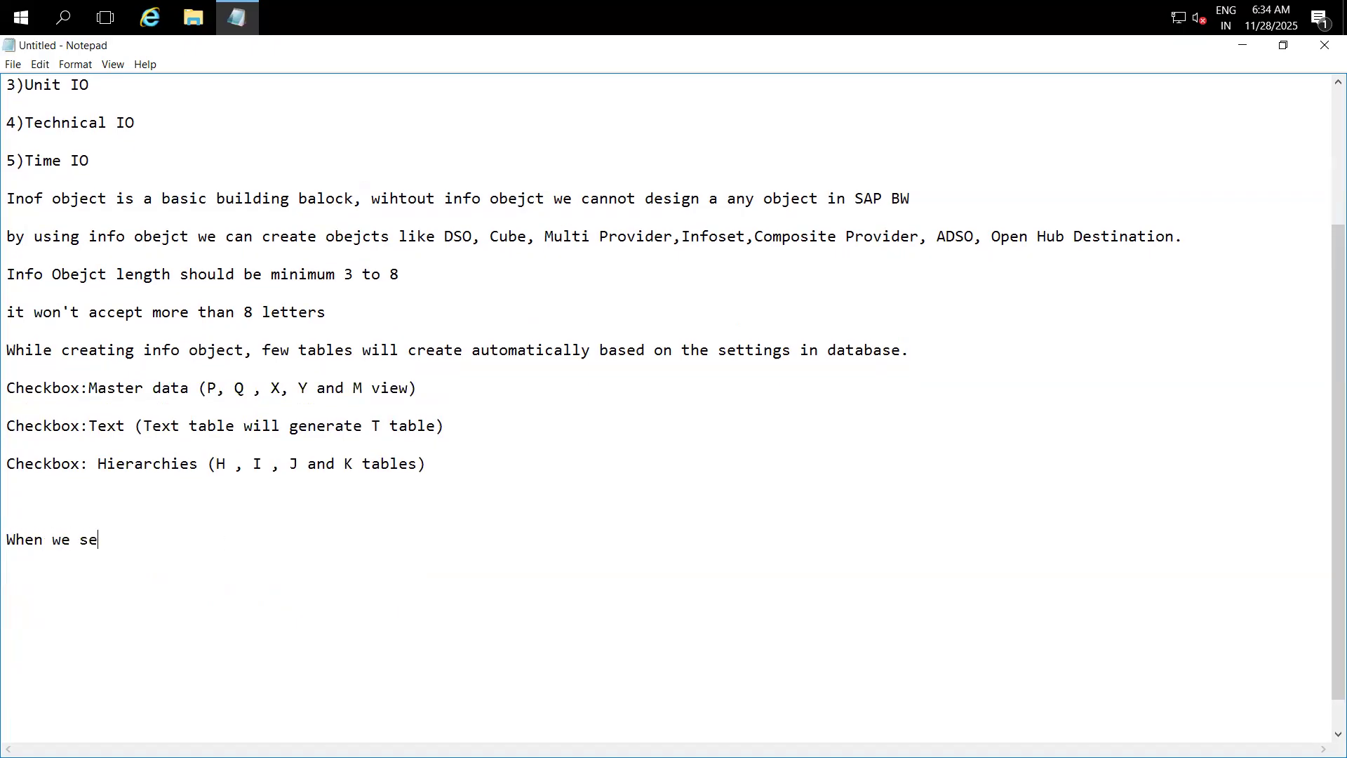
text(lect)
key(BackSpace)
key(BackSpace)
key(BackSpace)
key(BackSpace)
key(BackSpace)
key(BackSpace)
key(BackSpace)
key(BackSpace)
key(BackSpace)
key(BackSpace)
key(BackSpace)
key(BackSpace)
key(BackSpace)
key(BackSpace)
Step: Write "Data two types :" below the checkbox list, with "1.Master data" and "2.Transactional data" on separate lines under it
text(Data two types : Ma)
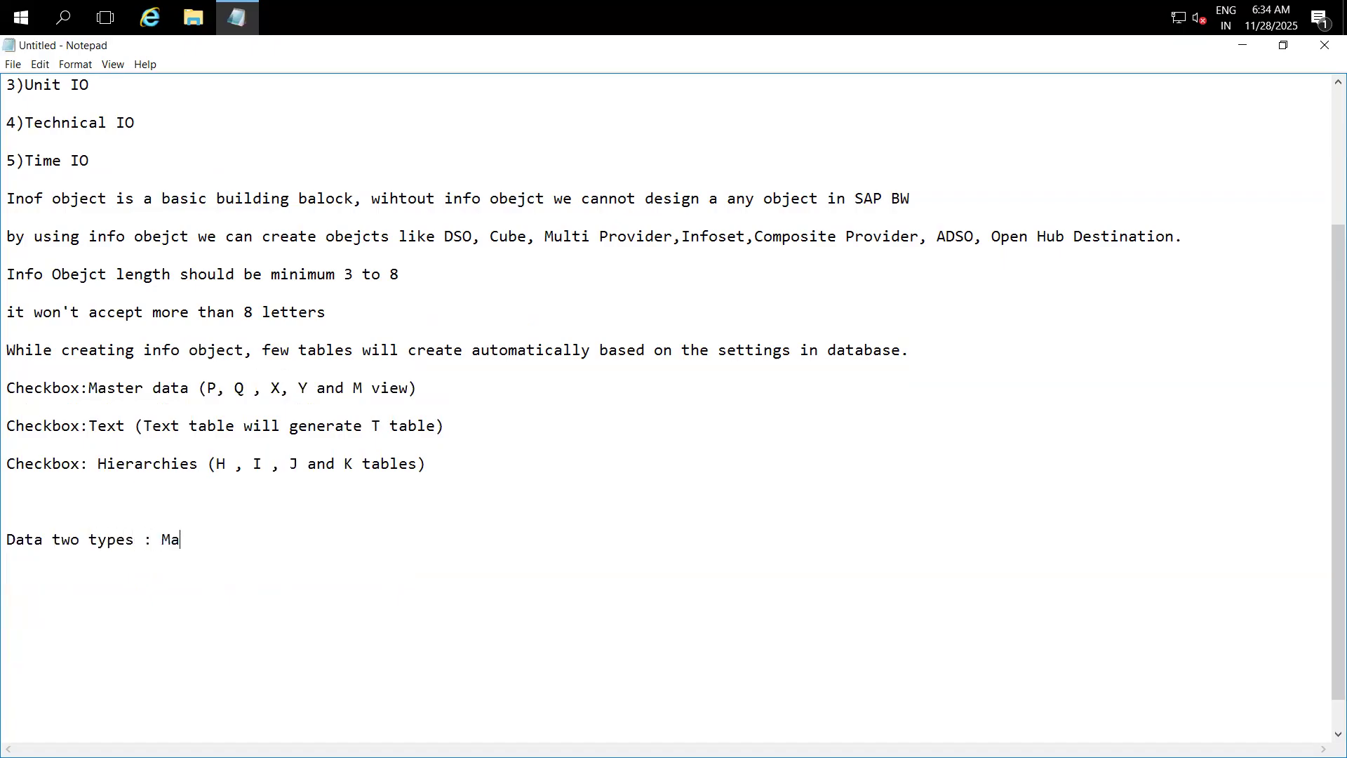
key(BackSpace)
key(BackSpace)
text(.Master data  2.Transactional data)
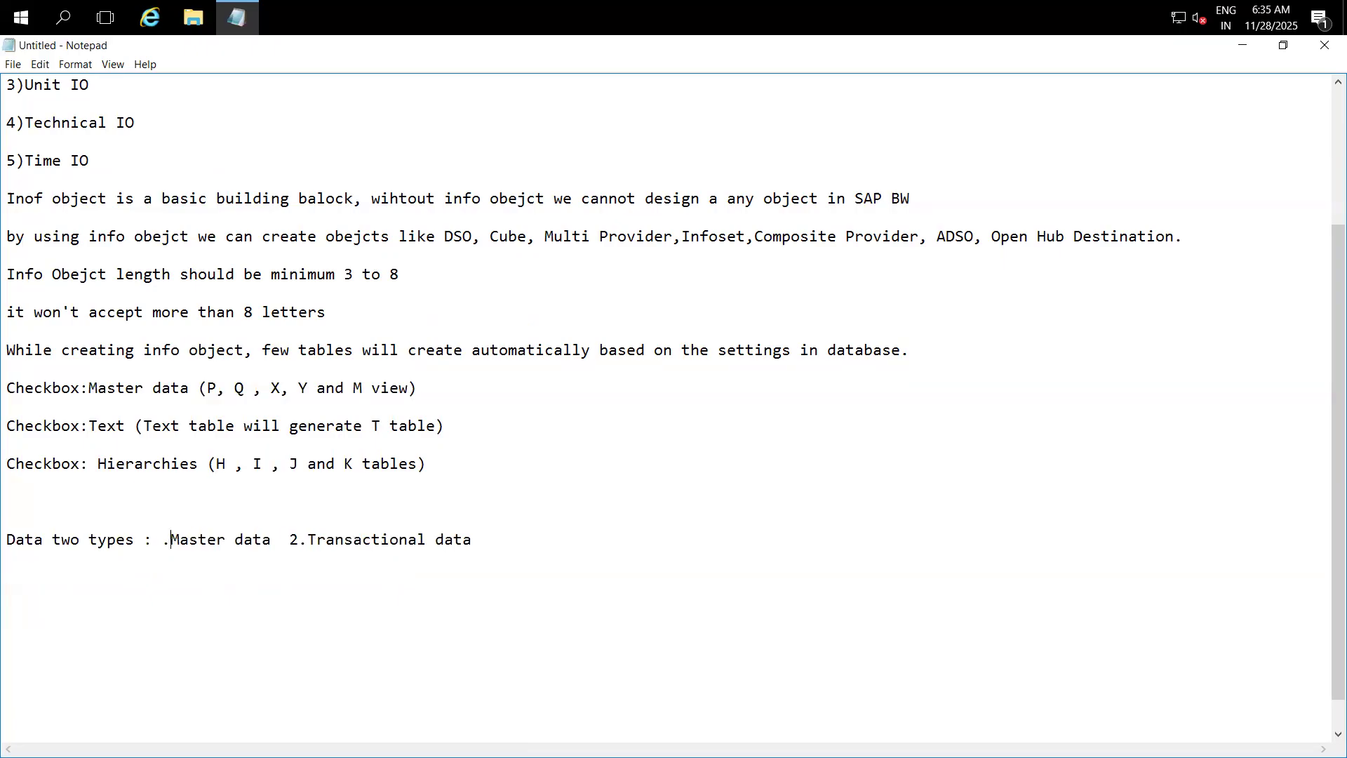
key(BackSpace)
text(1.)
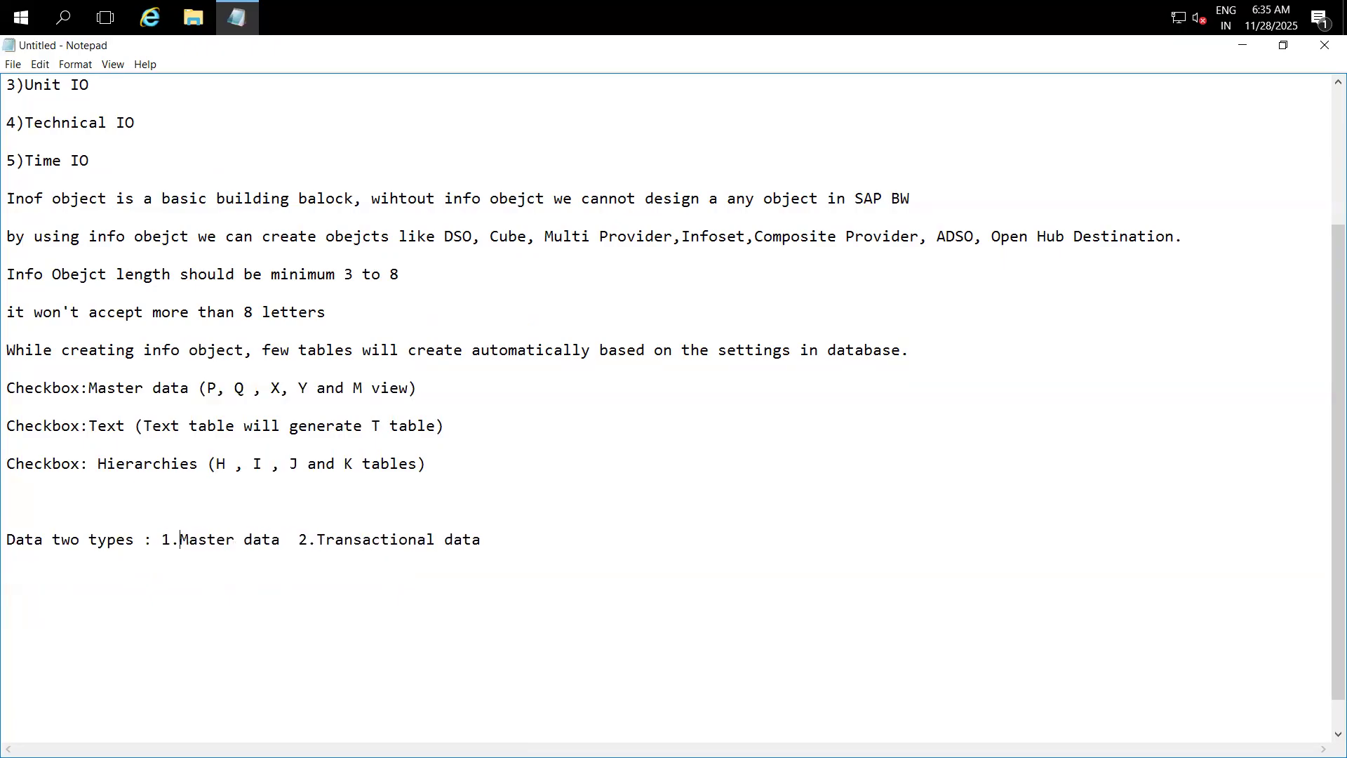
click(163, 540)
key(Return)
click(143, 558)
key(Return)
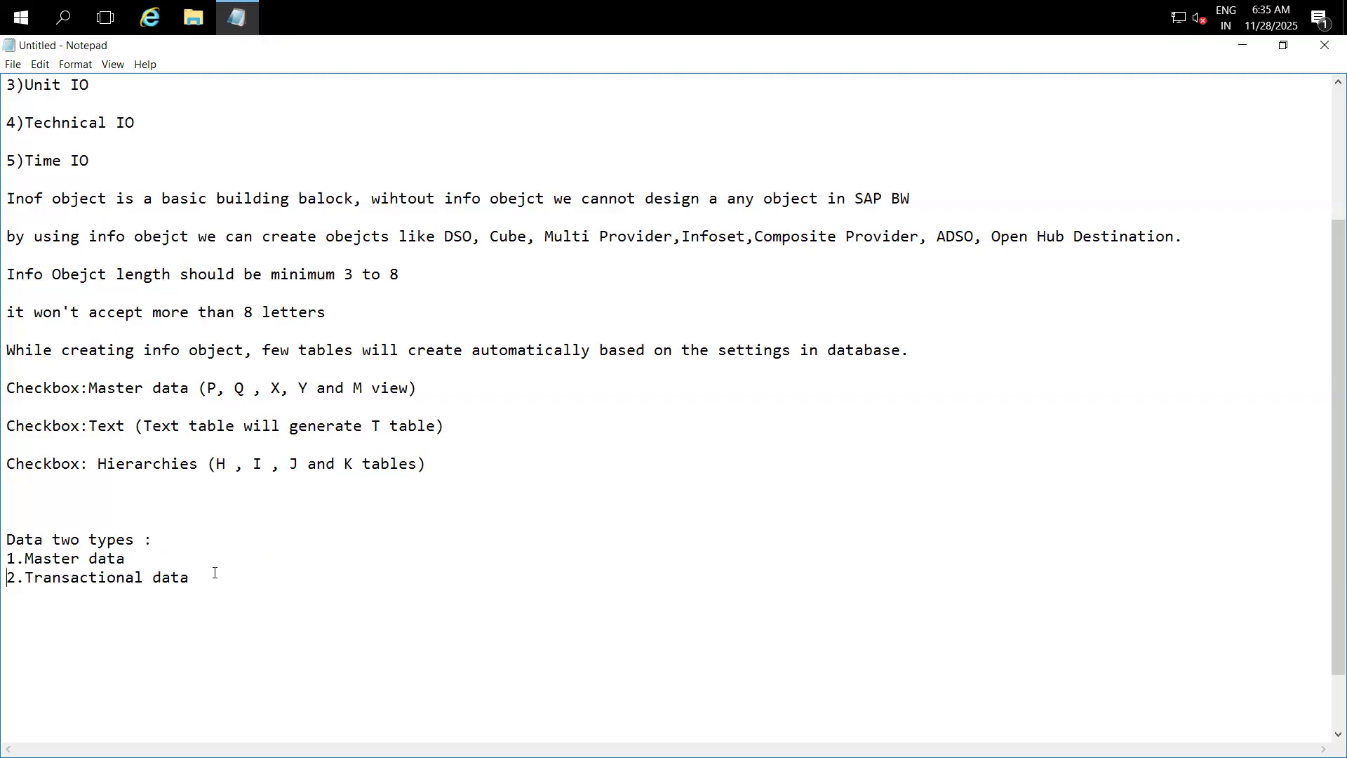
Step: Add the line "Info Obejct will behave master data and will store physically data" below the two data types
key(Return)
key(Return)
text(Info Obejct will behave master)
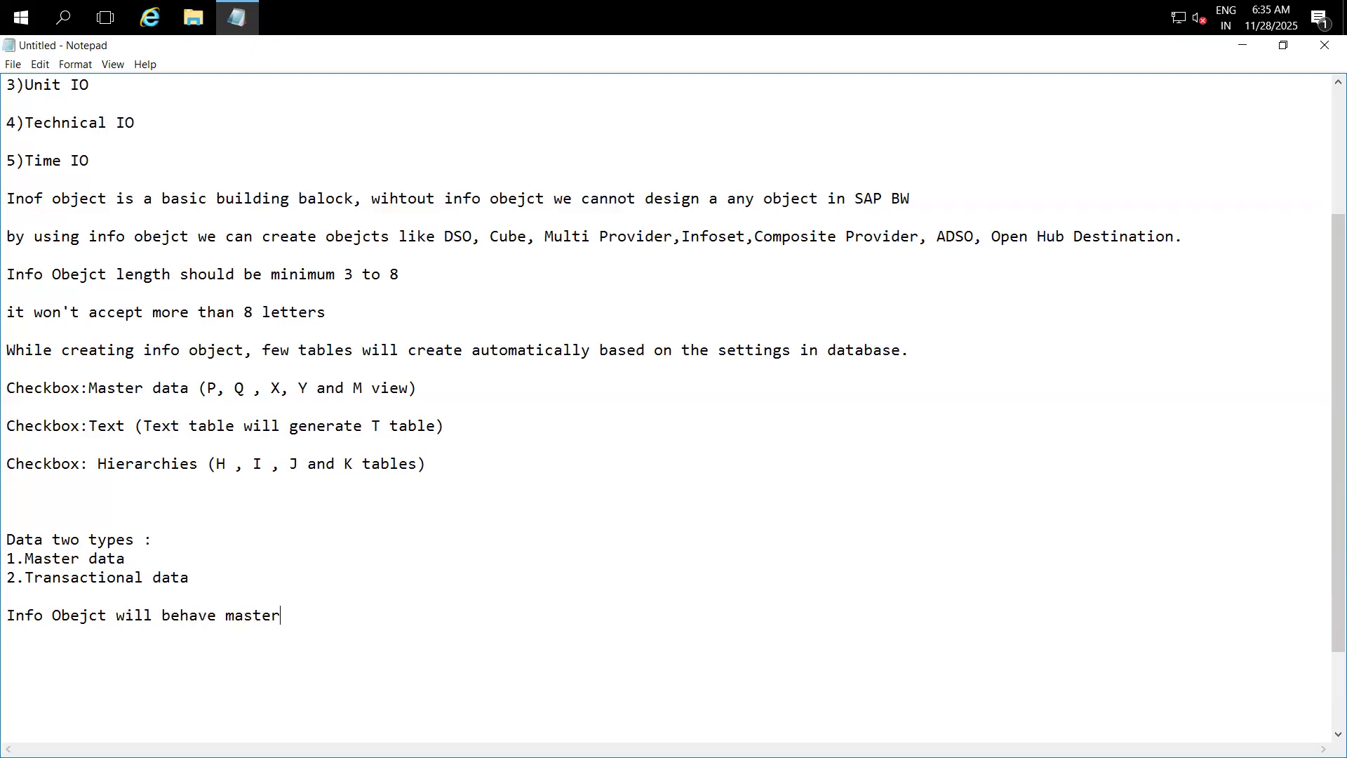
text( data and will sto)
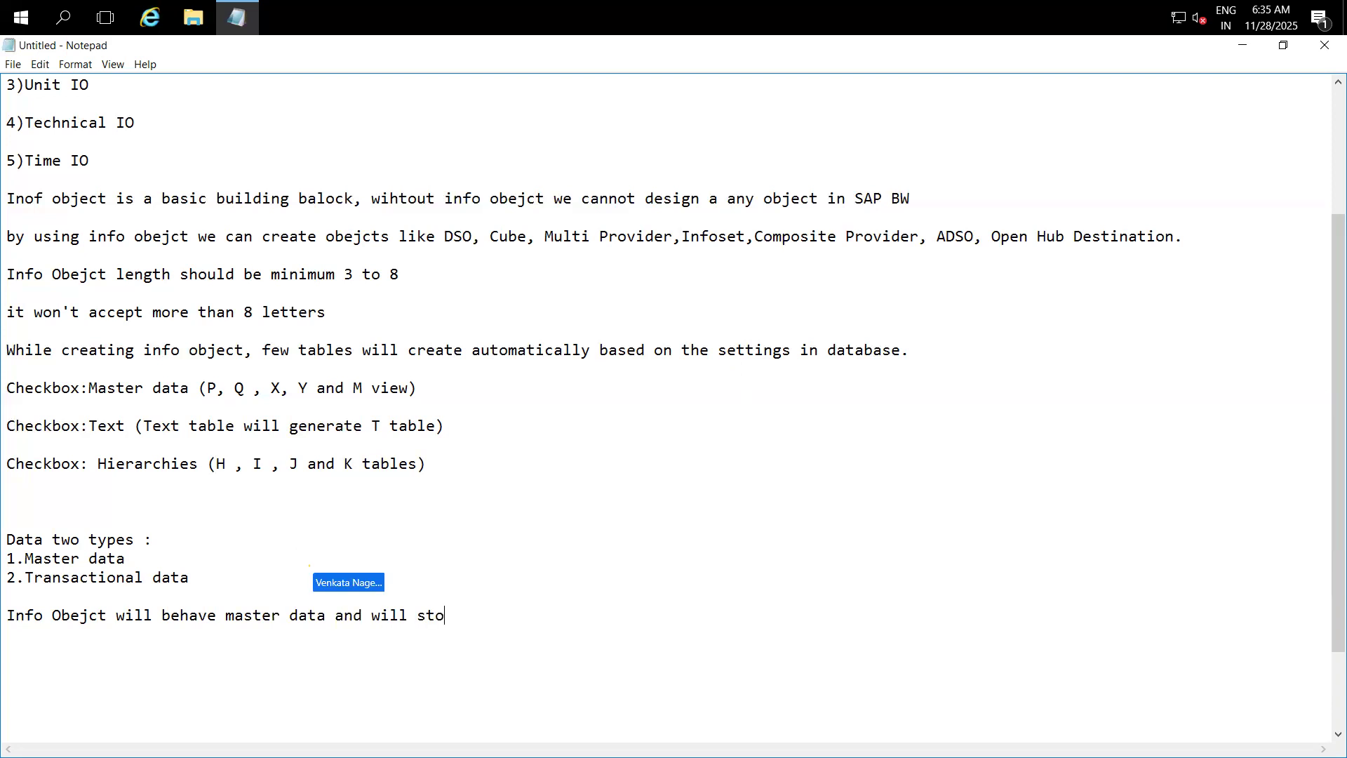
text(re physica)
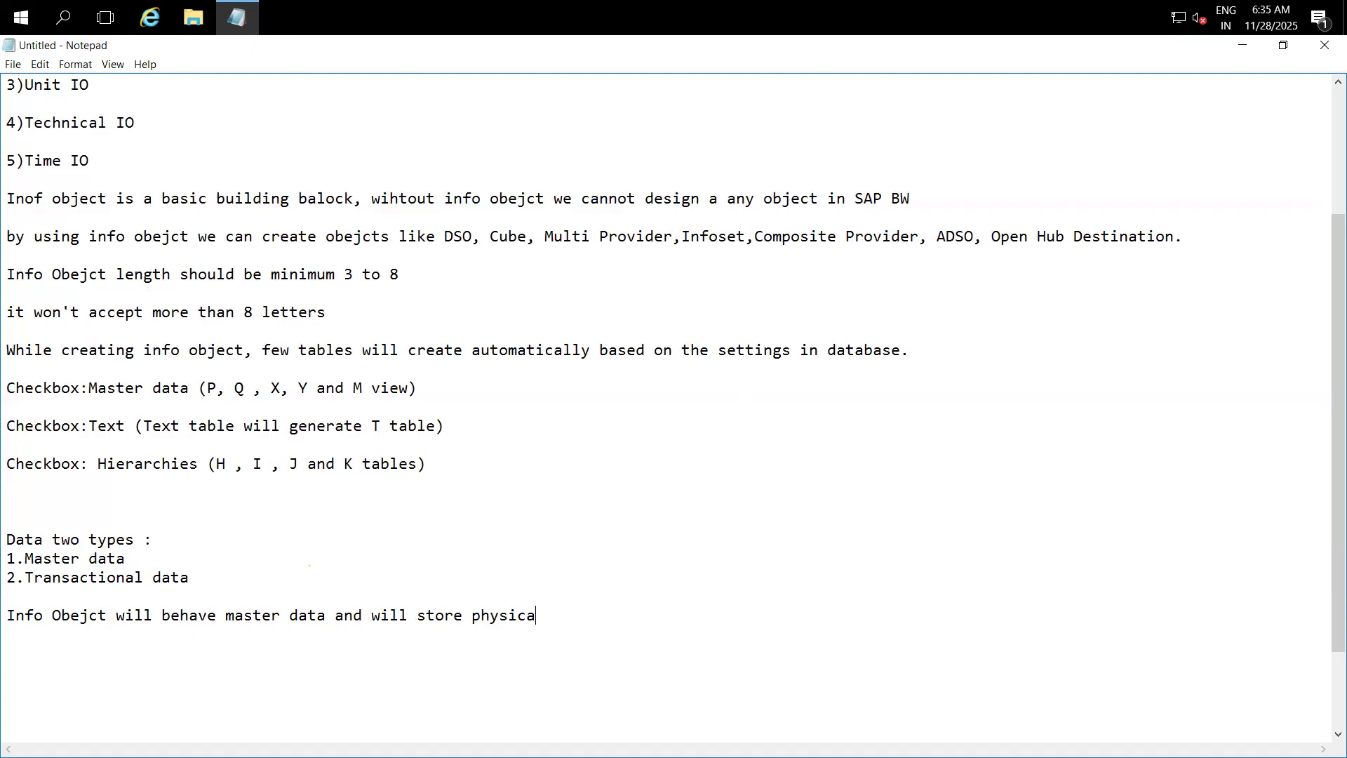
text(lly data)
key(Return)
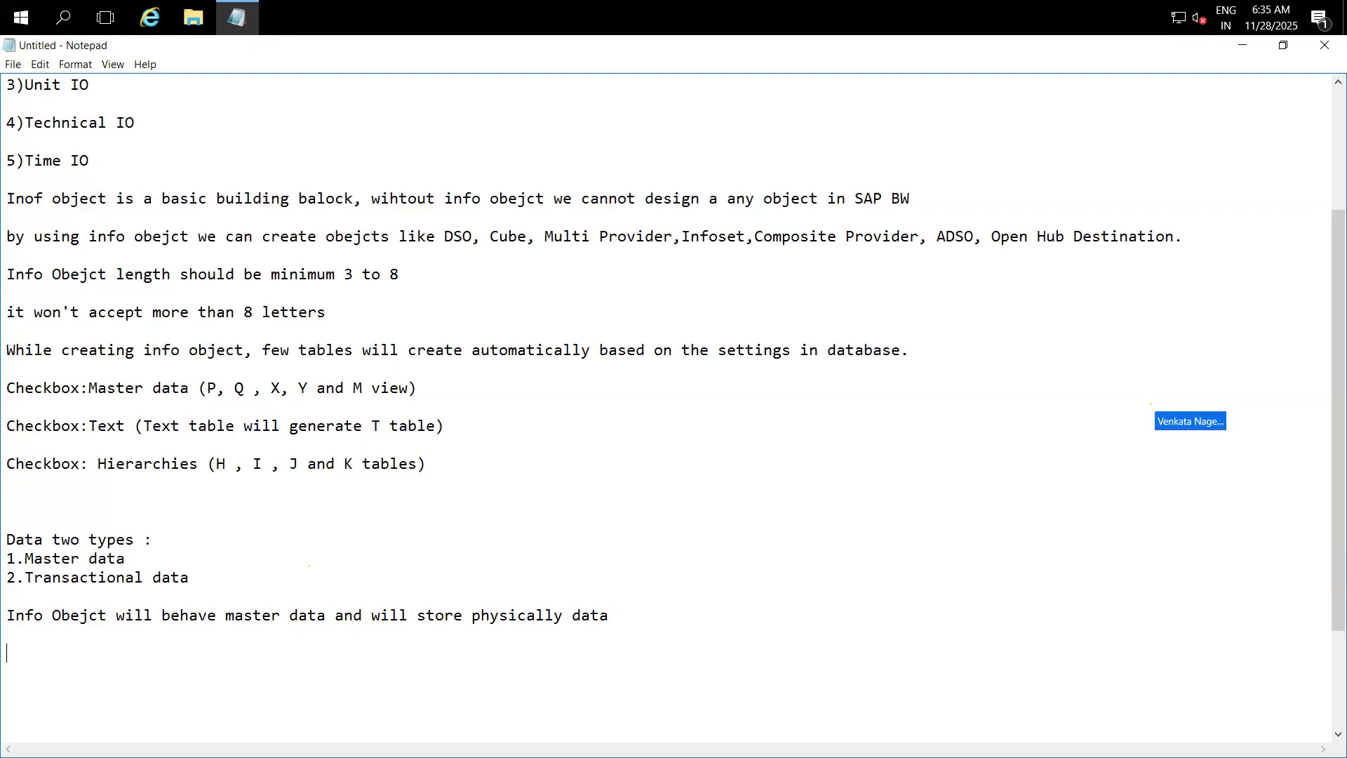
Step: Add the line "when we check the checkbox of master data or text or hierarchy then it will behave master data"
text(when we ceh)
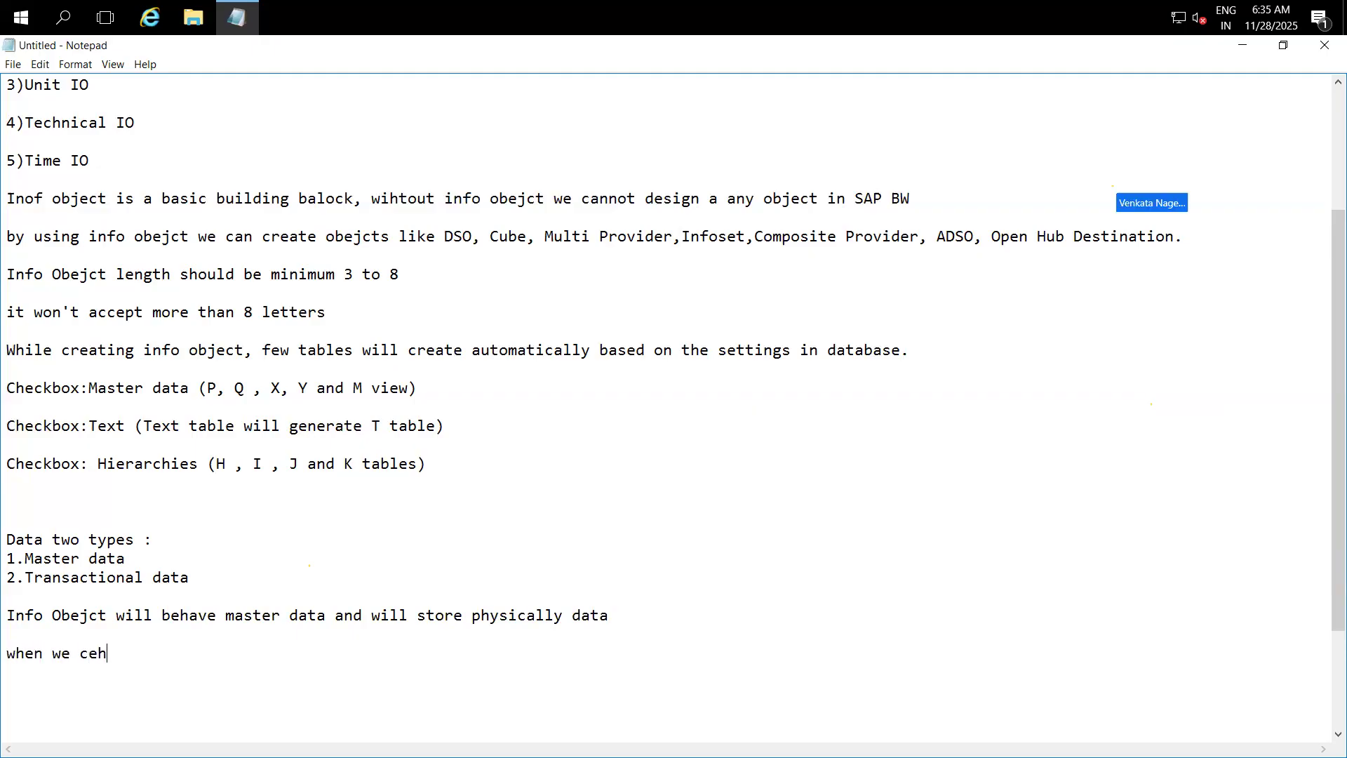
text(ck the)
key(BackSpace)
key(BackSpace)
key(BackSpace)
key(BackSpace)
key(BackSpace)
key(BackSpace)
key(BackSpace)
key(BackSpace)
key(BackSpace)
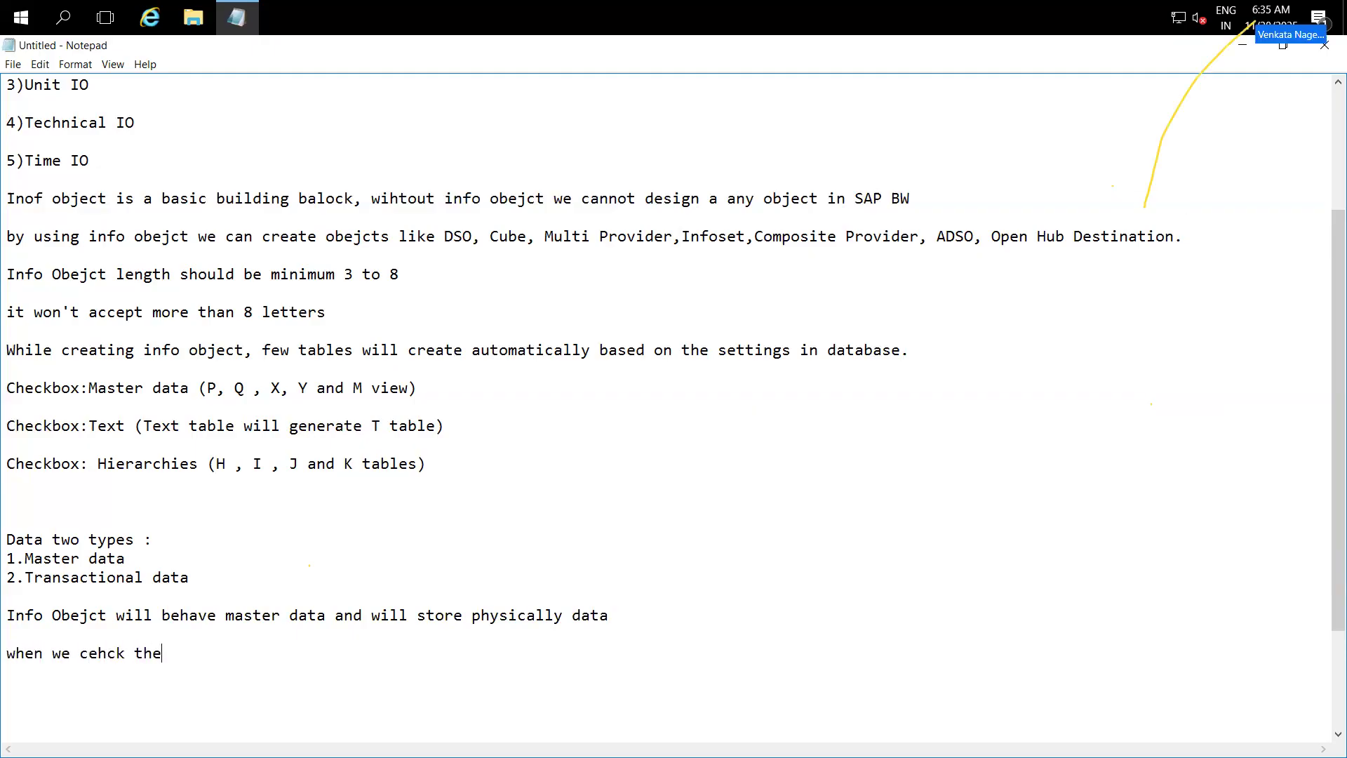
text(heck )
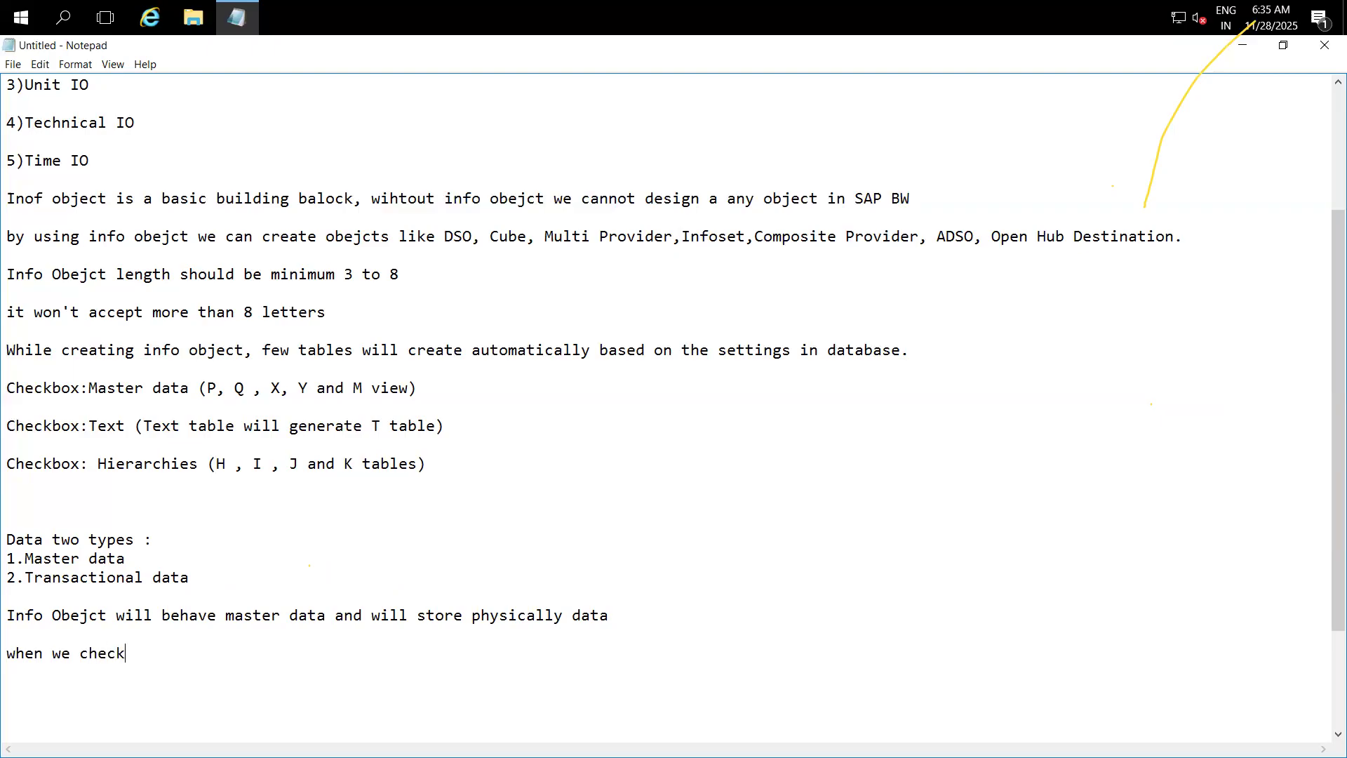
text(the checkbox of mast)
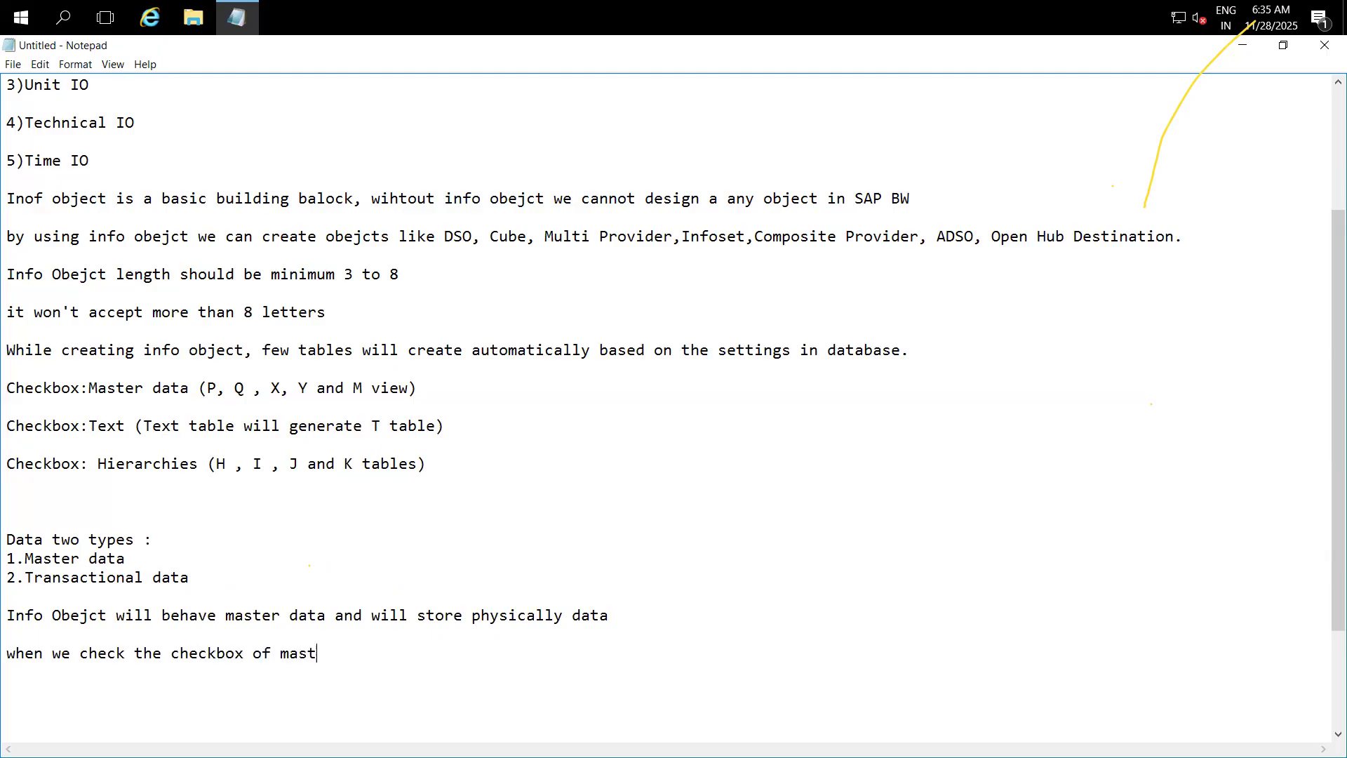
text(er data or text or hierarchy then it)
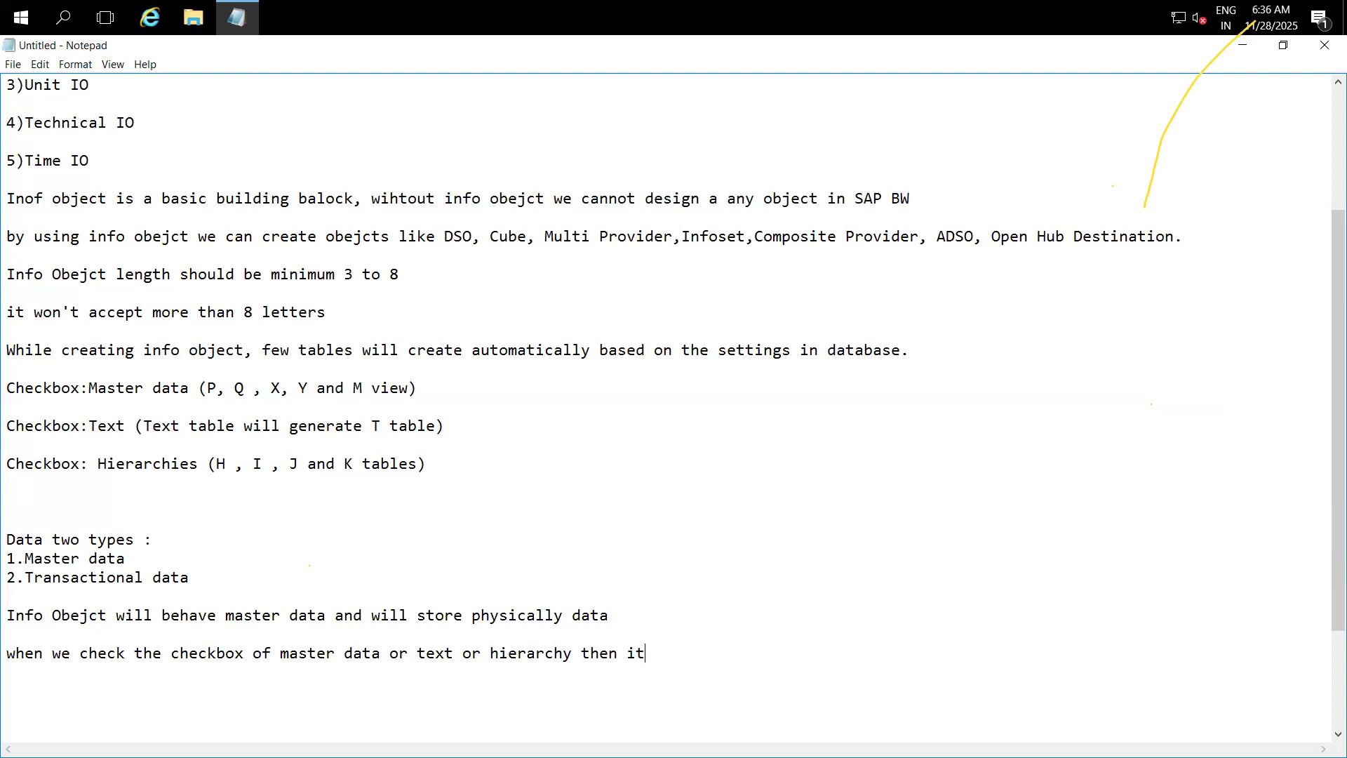
text( will behave master data)
key(Return)
key(Return)
Step: Add "if you don't select the checkboxes then it will behave normal info object(Its not a master data)." followed by blank lines
text(if you don't select the checkboxes then it will behave )
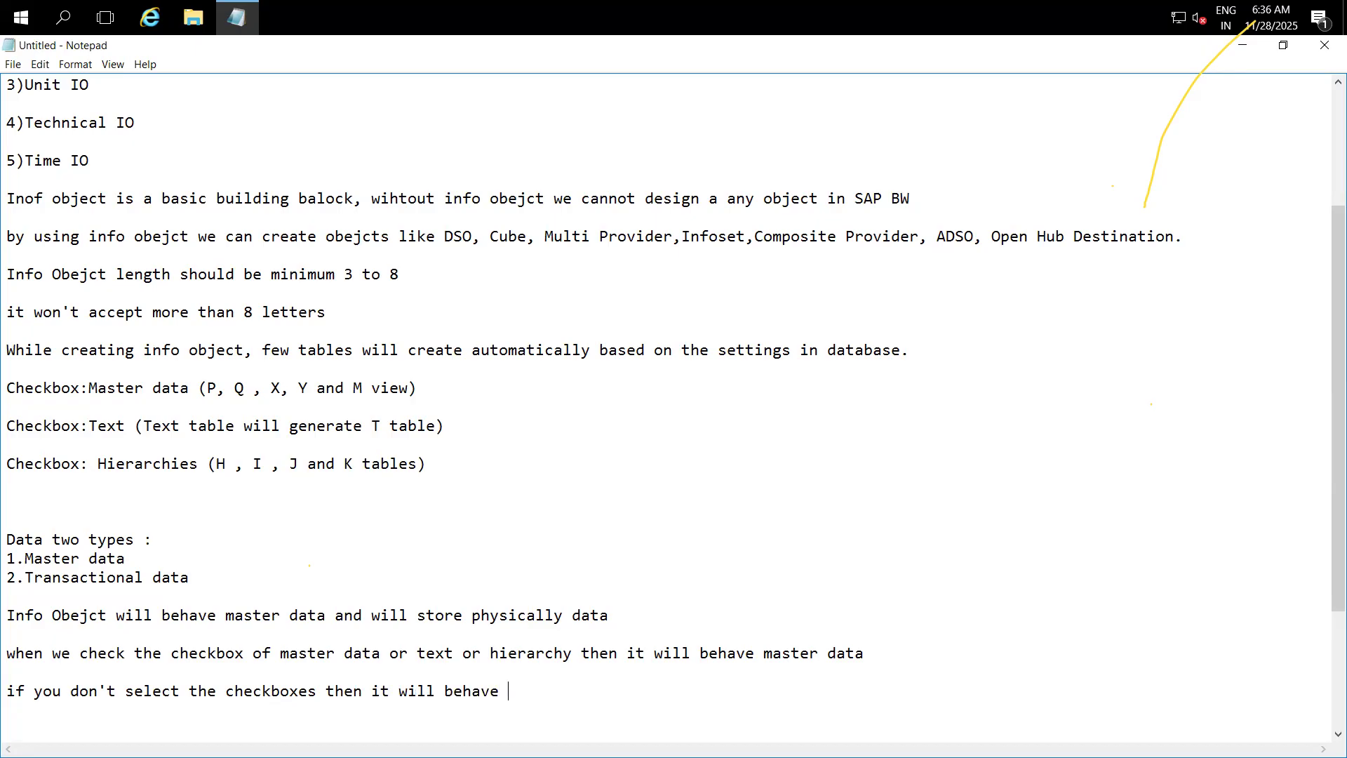
text(normal info object(I)
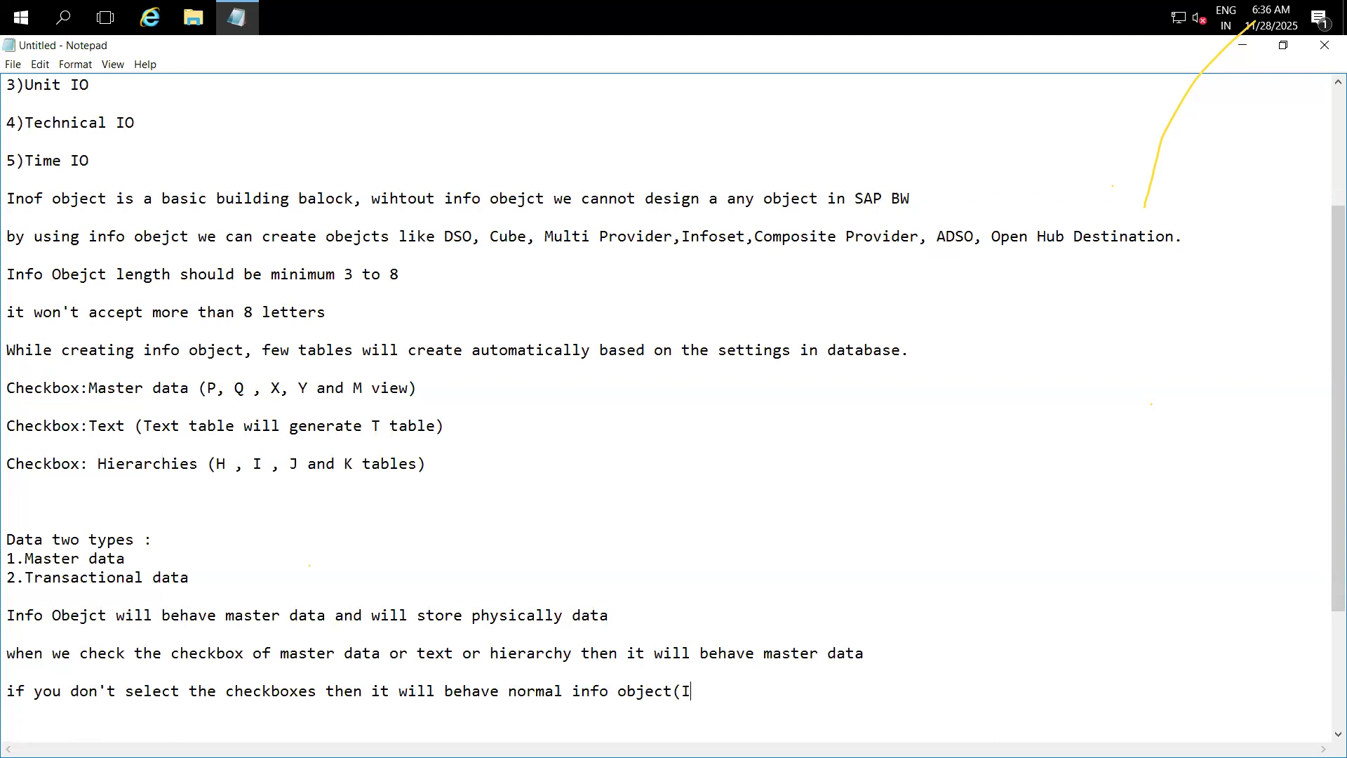
text(ts not a master data).)
key(Return)
key(Return)
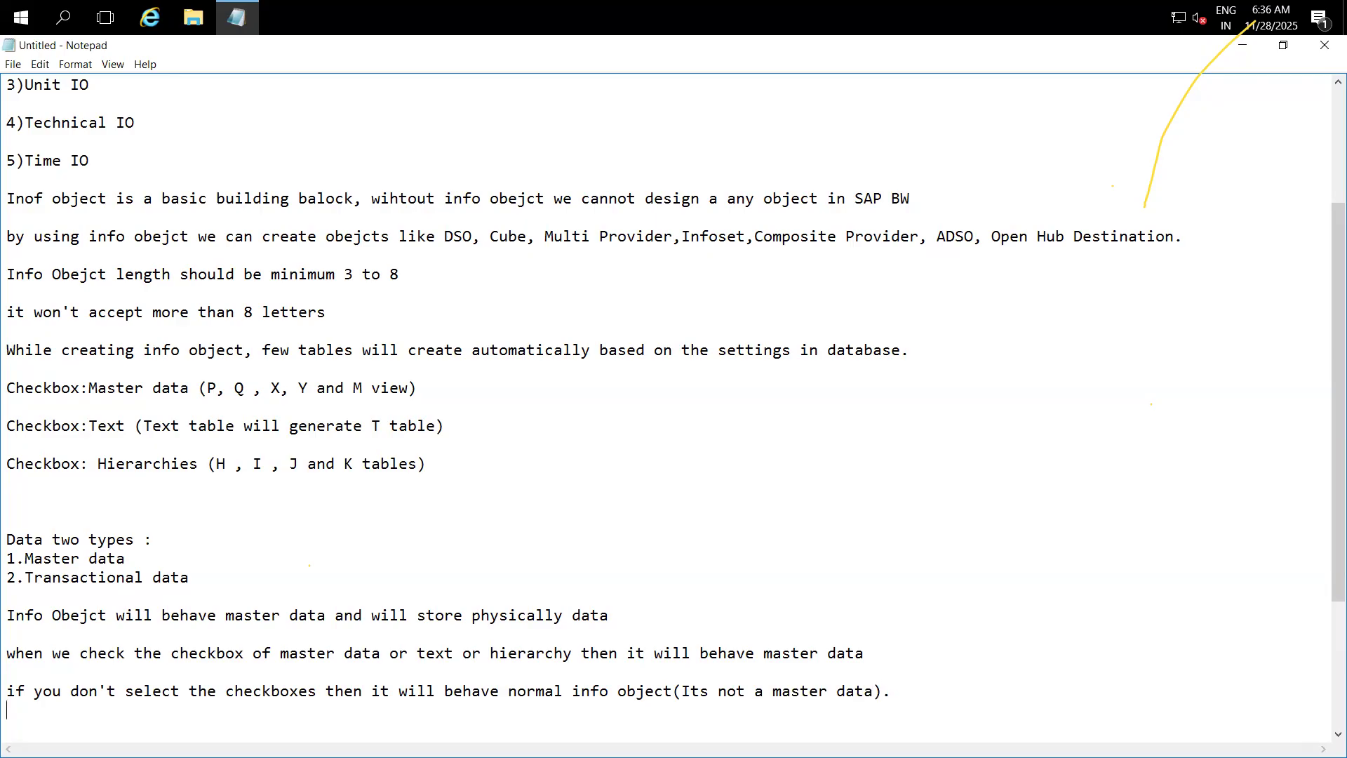
key(Return)
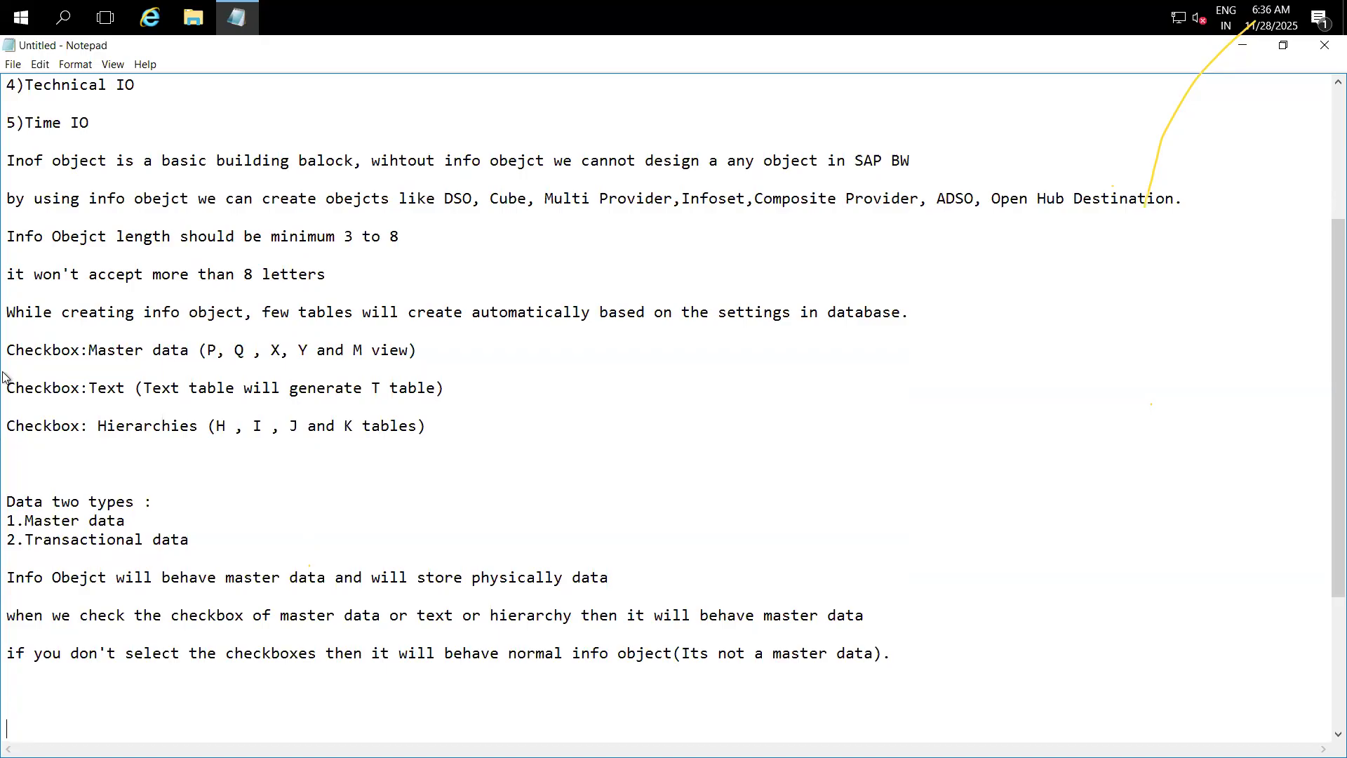
Step: Switch from the notes to SAP Logon 64 on the desktop and open the BW-ECC system's logon screen
drag(7, 350, 466, 438)
key(super+d)
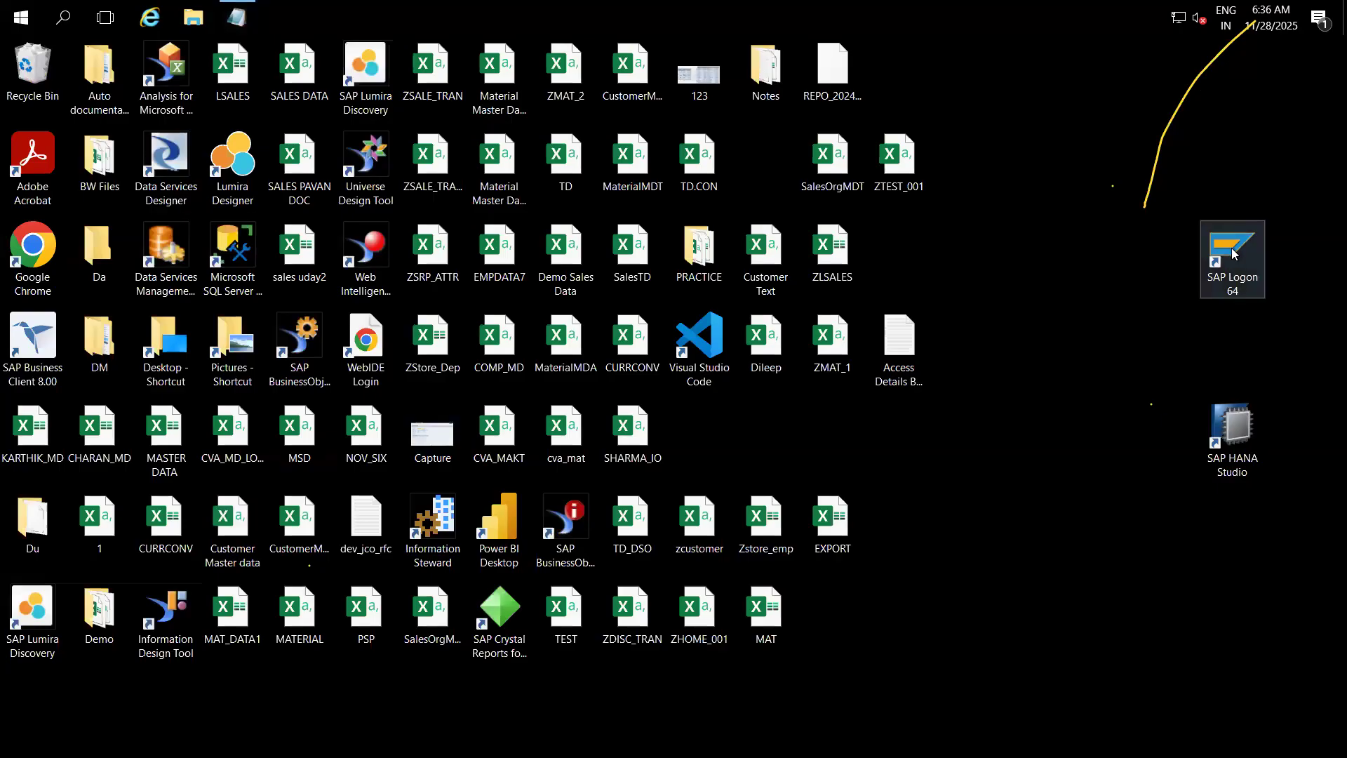
drag(1233, 251, 1031, 345)
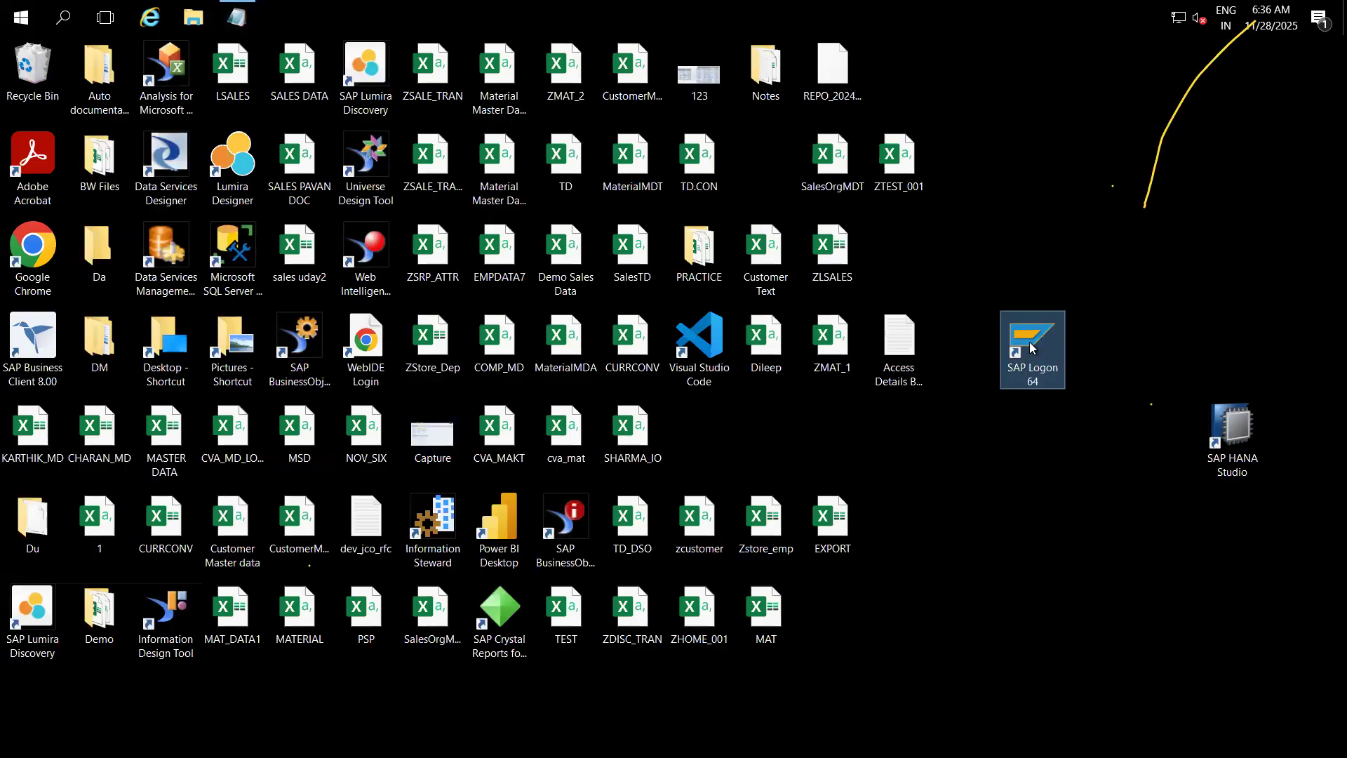
double_click(1046, 344)
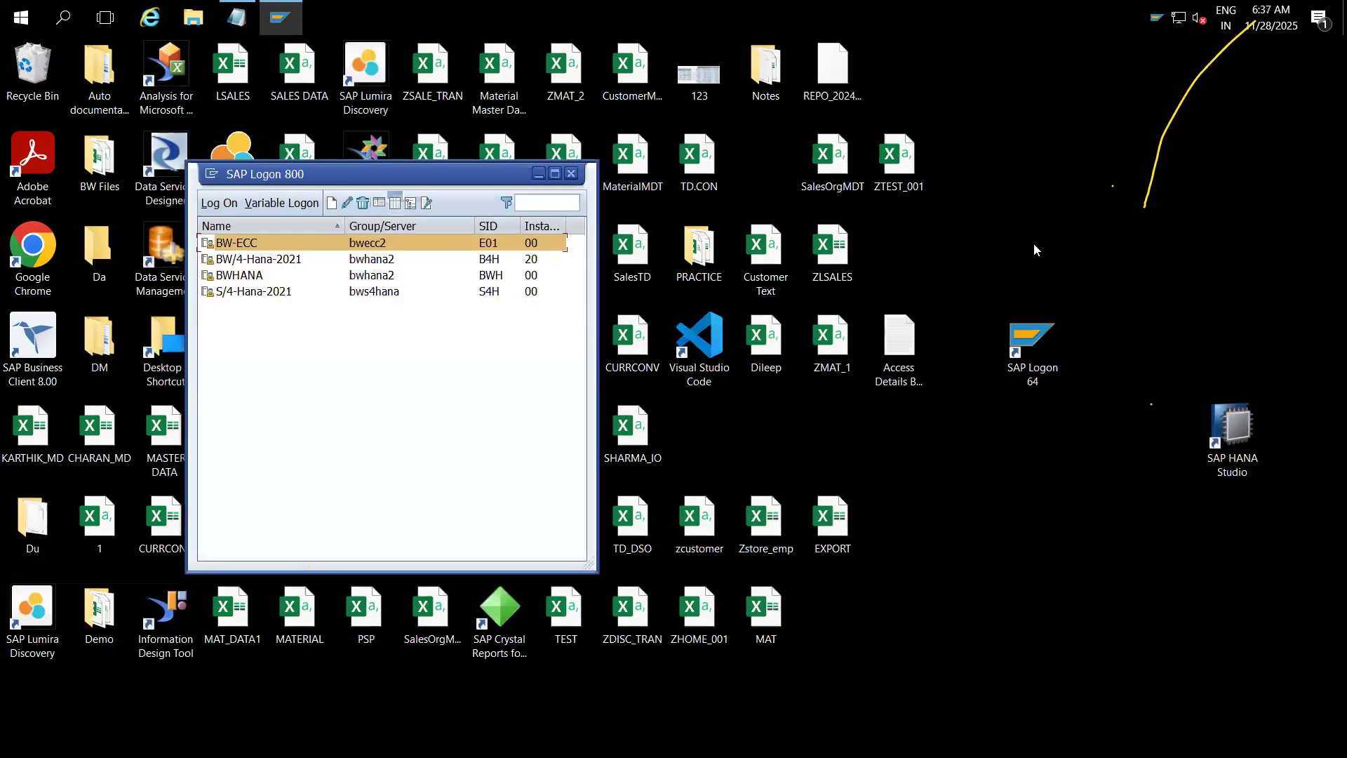
double_click(246, 242)
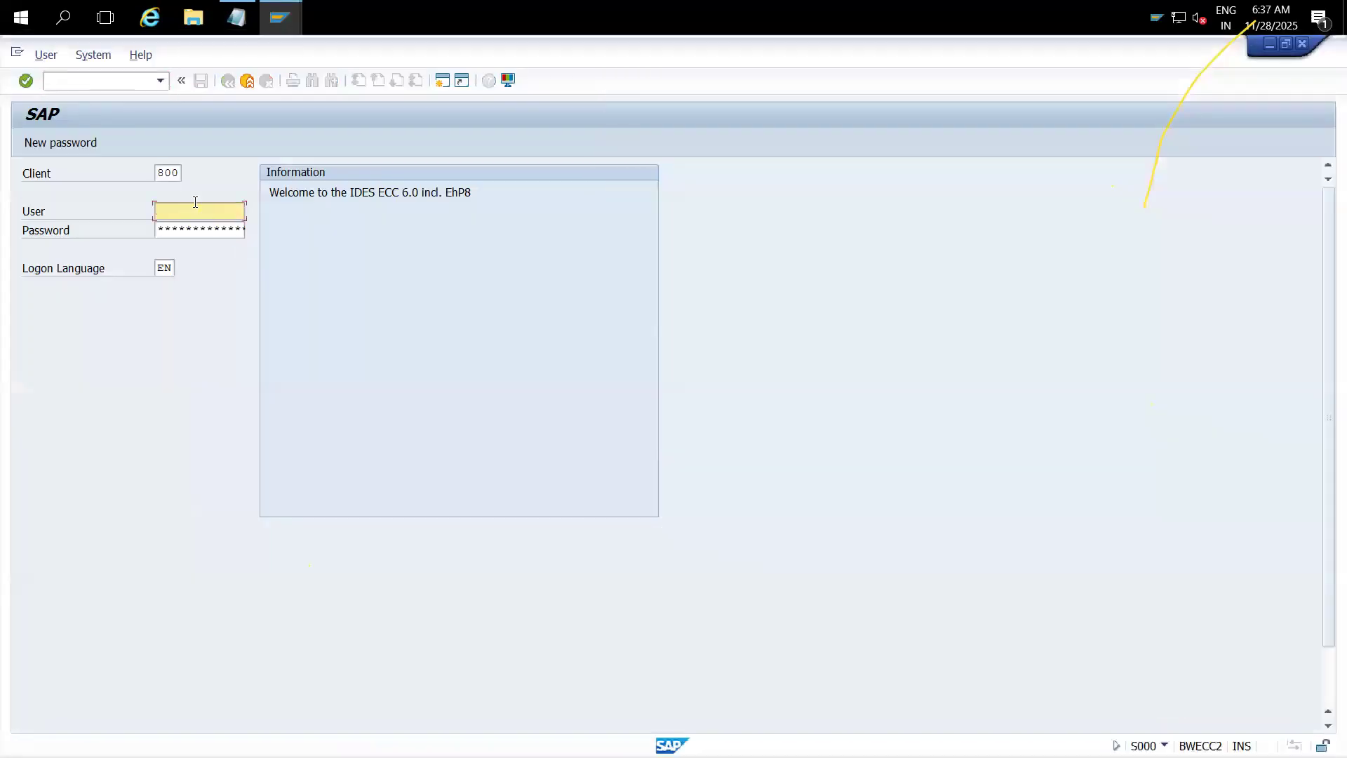
Step: Log on to client 800 as user HANA with the account password
click(195, 217)
click(168, 231)
click(168, 231)
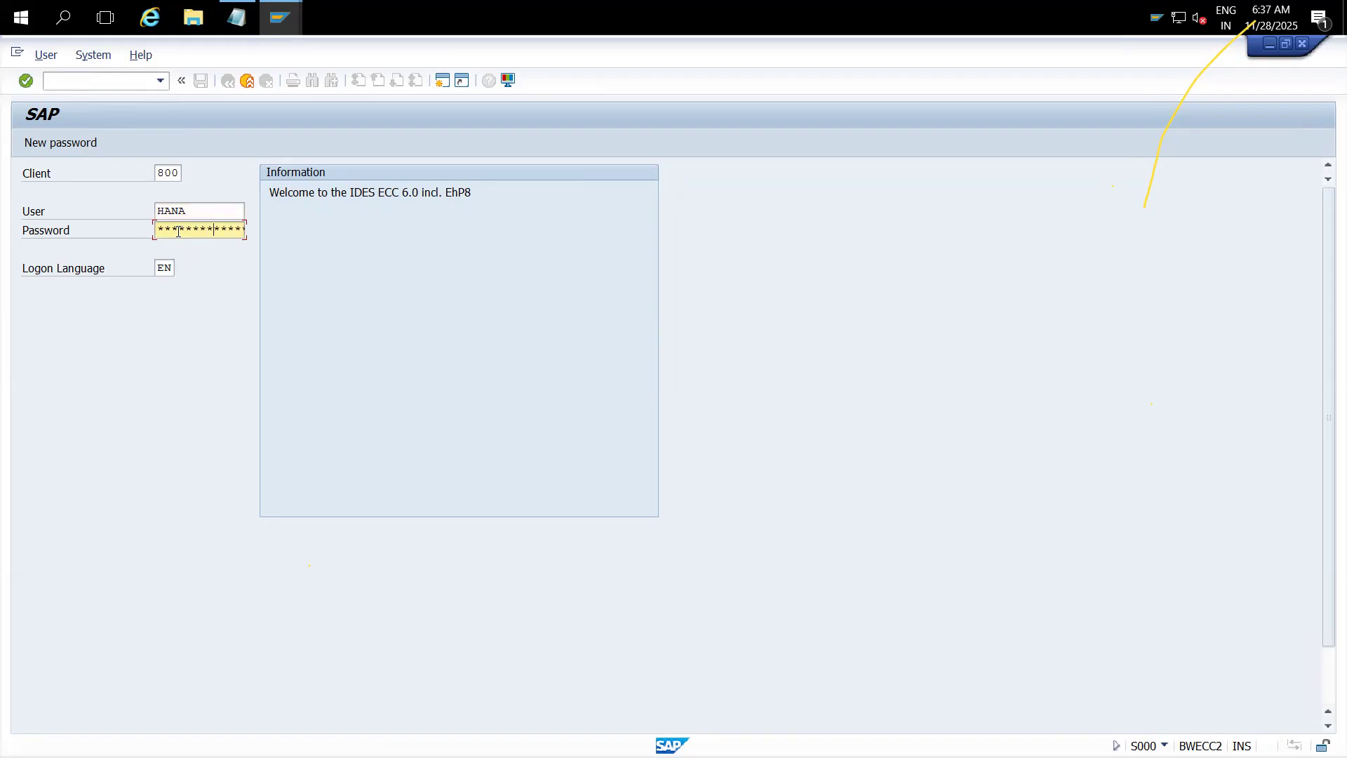
key(Return)
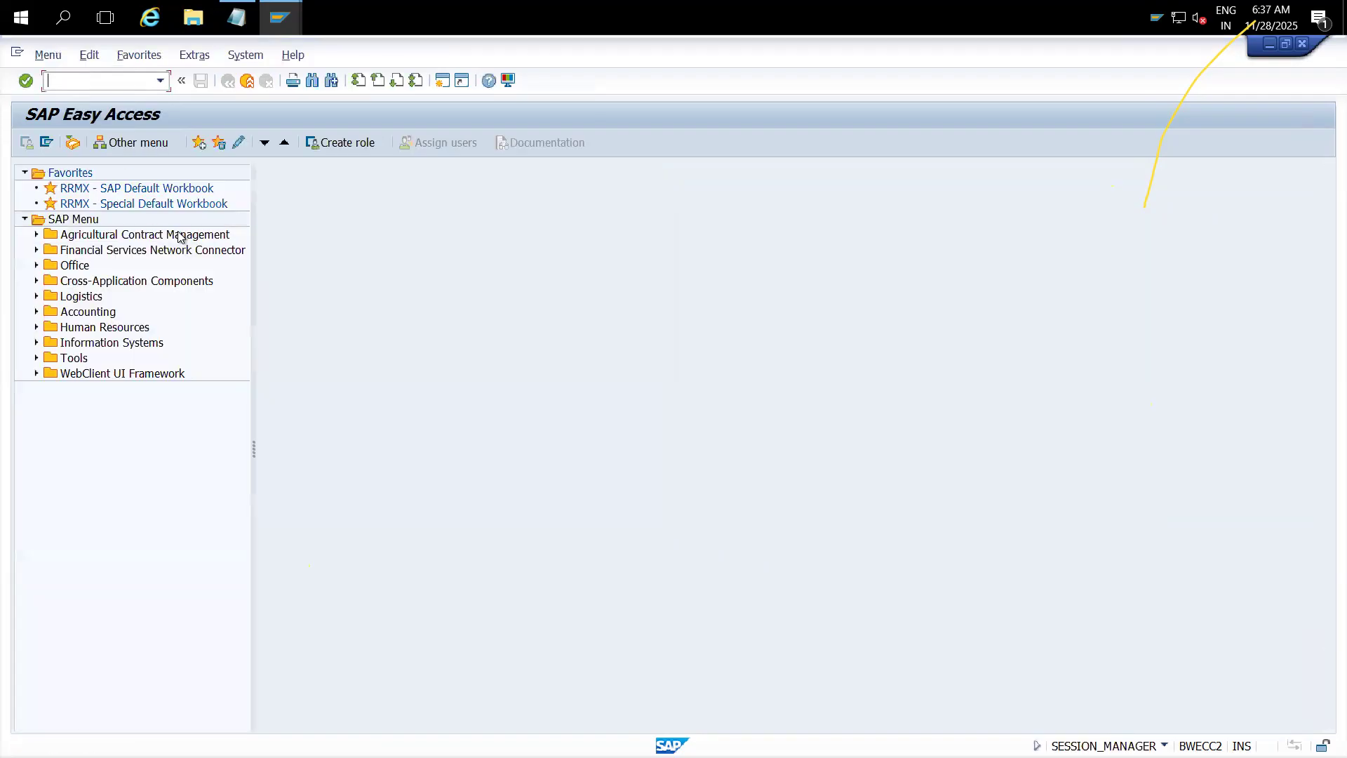
Step: Open transaction RSD1 for editing InfoObjects and display the session's system and transaction details
text(rsd1)
key(Return)
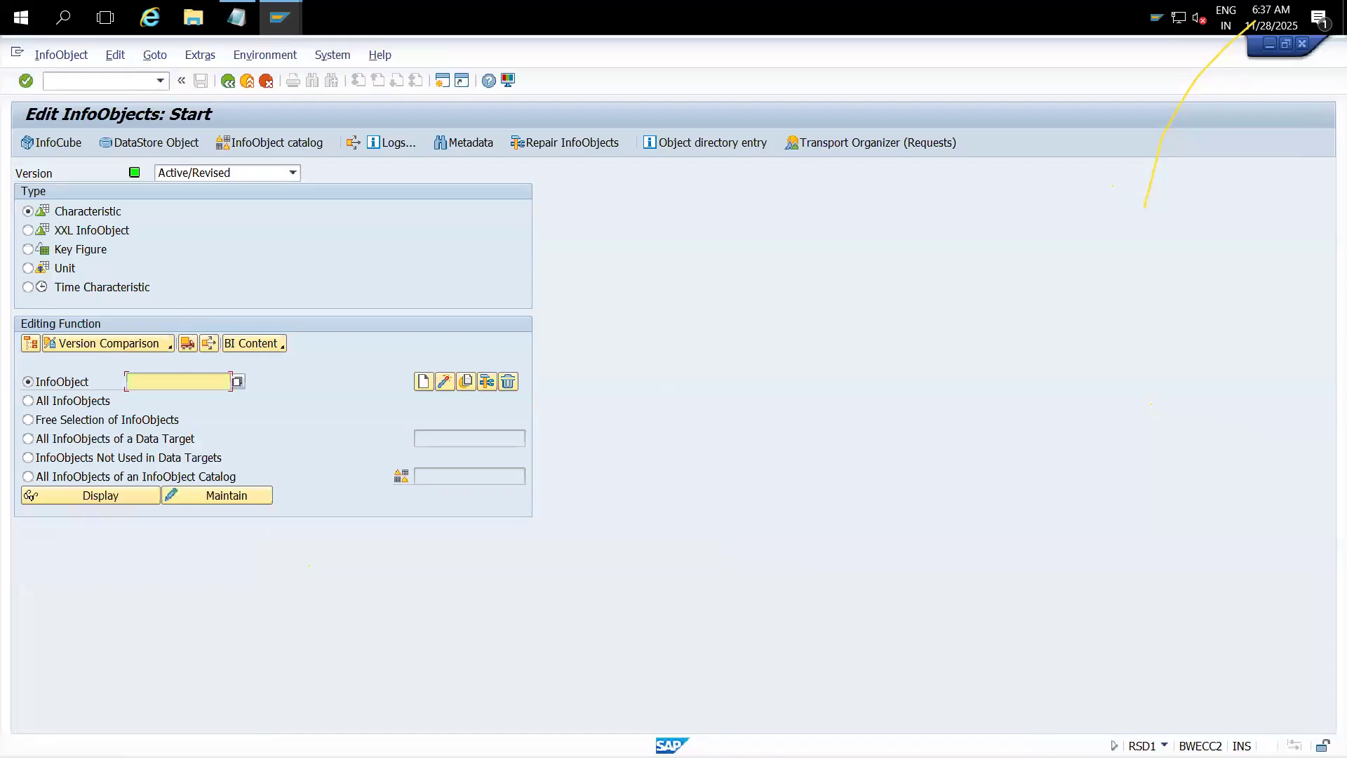
click(1164, 745)
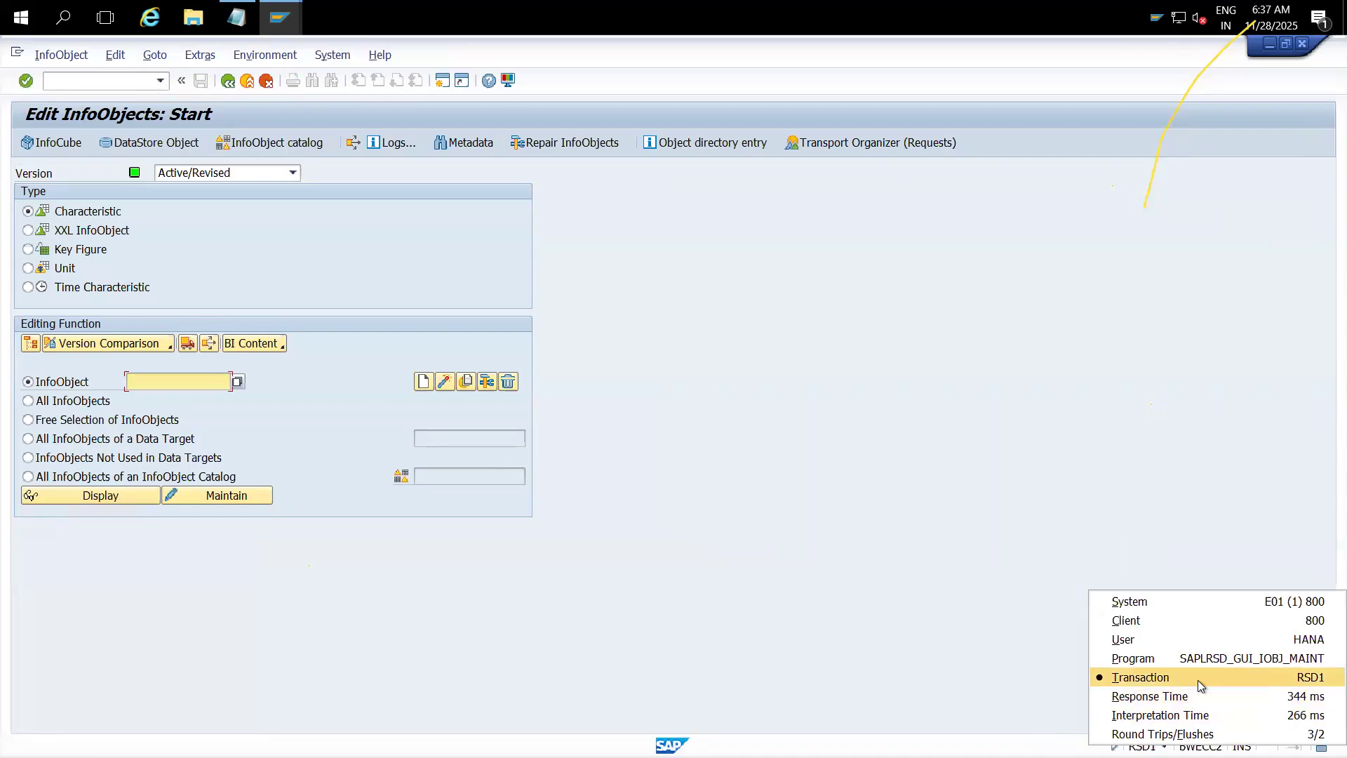
Step: Dismiss the session details and display the details of characteristic YYPLANT
click(836, 504)
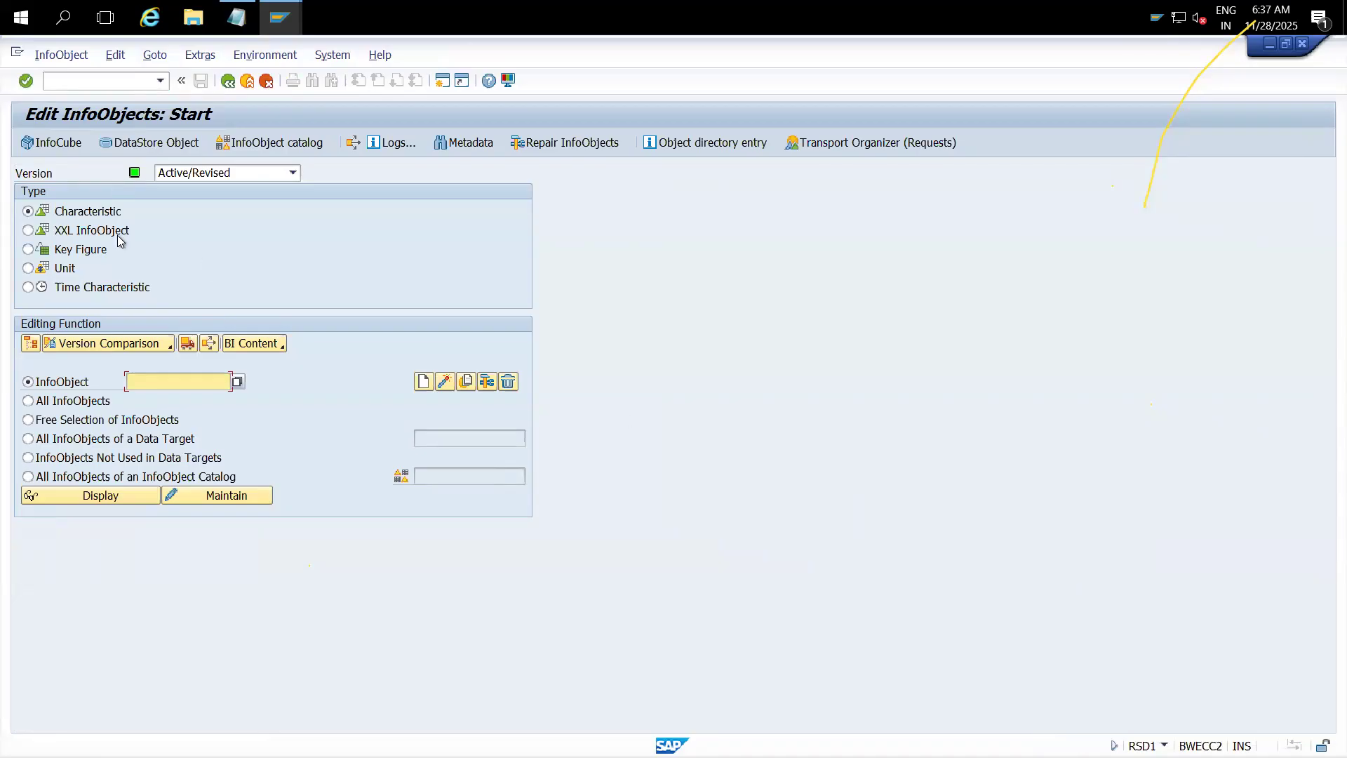
click(167, 388)
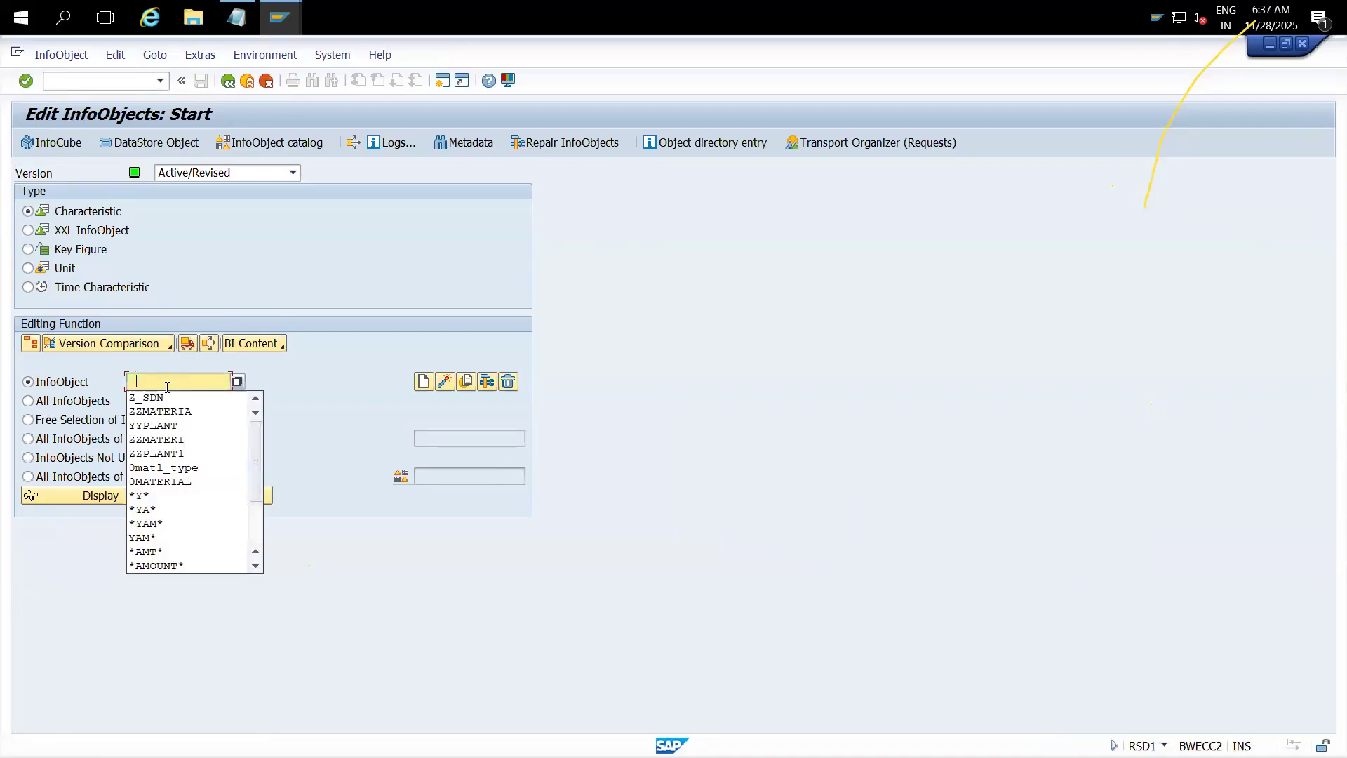
click(168, 426)
click(110, 495)
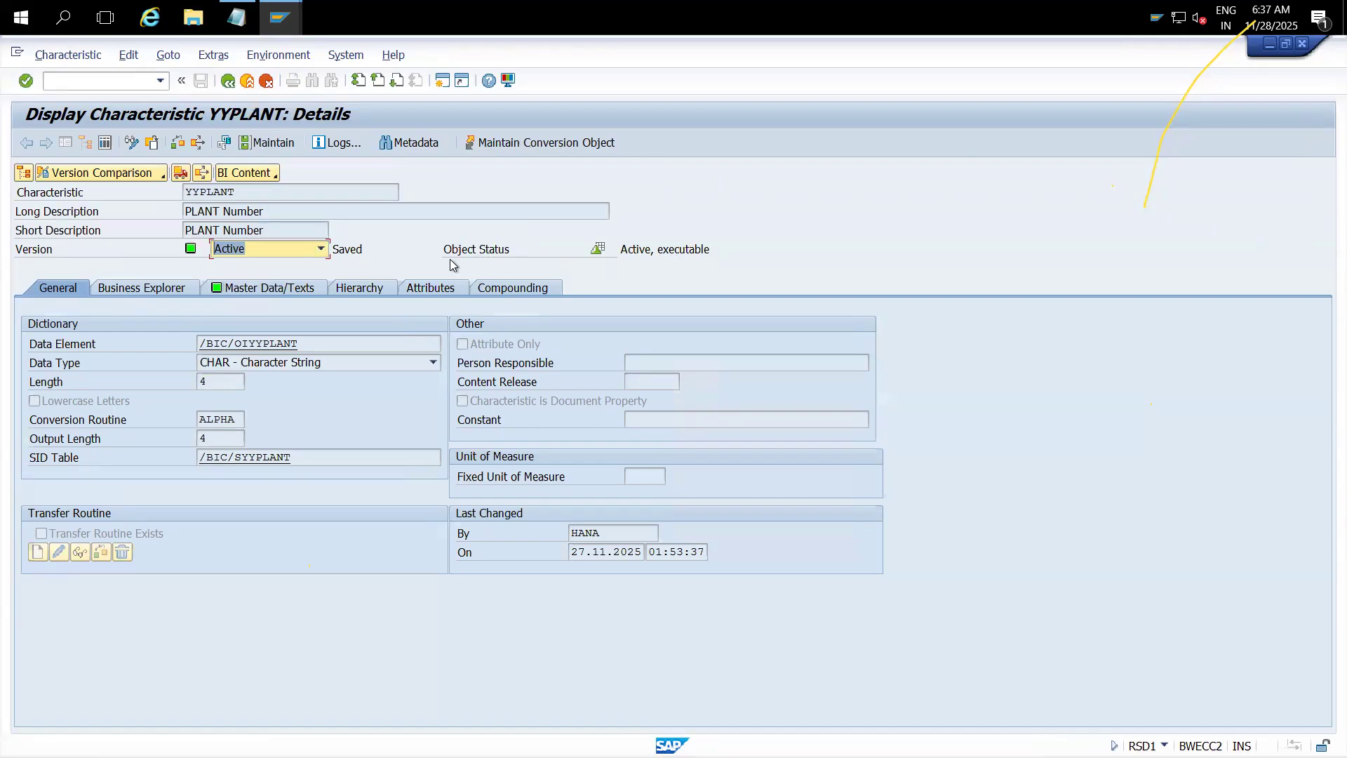
Step: Examine the master data, text and hierarchy settings of YYPLANT, including its master data view, master data table and attribute SID table fields
click(264, 293)
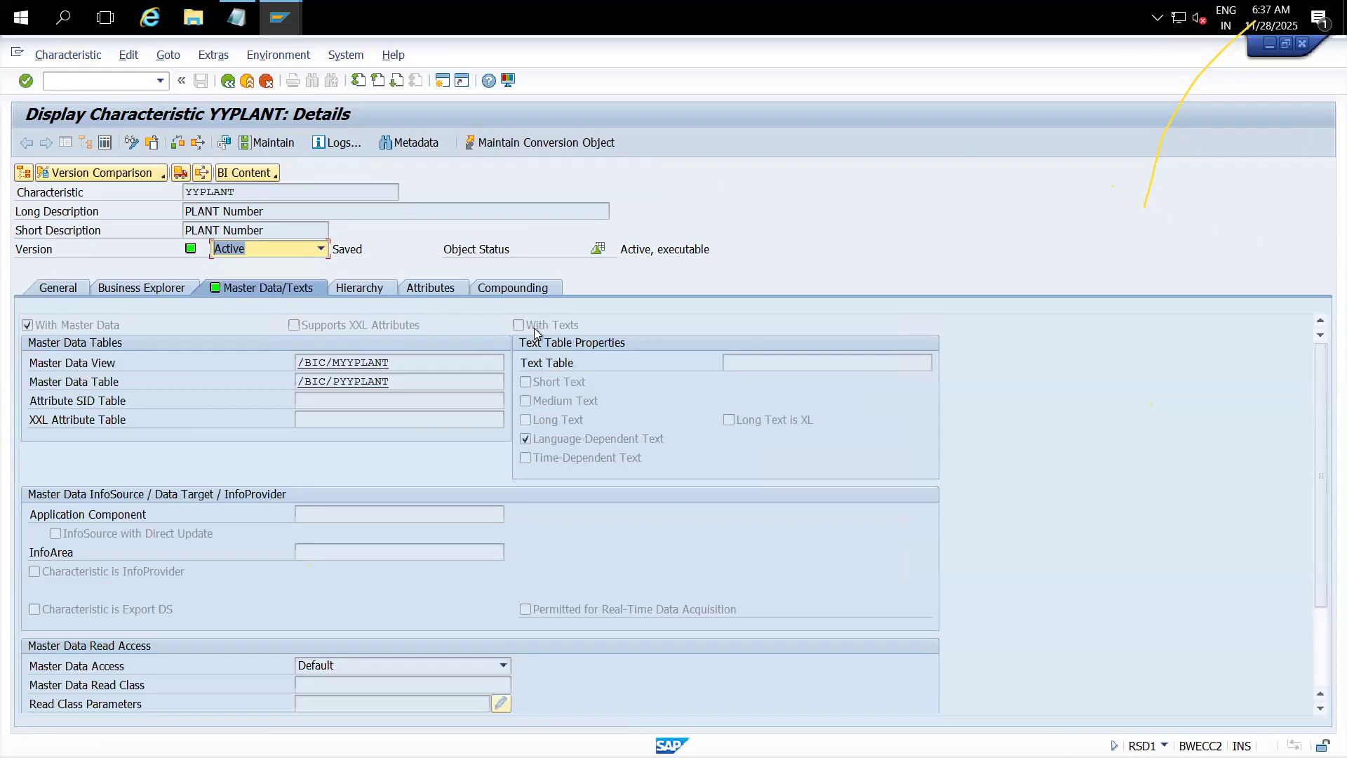
click(348, 289)
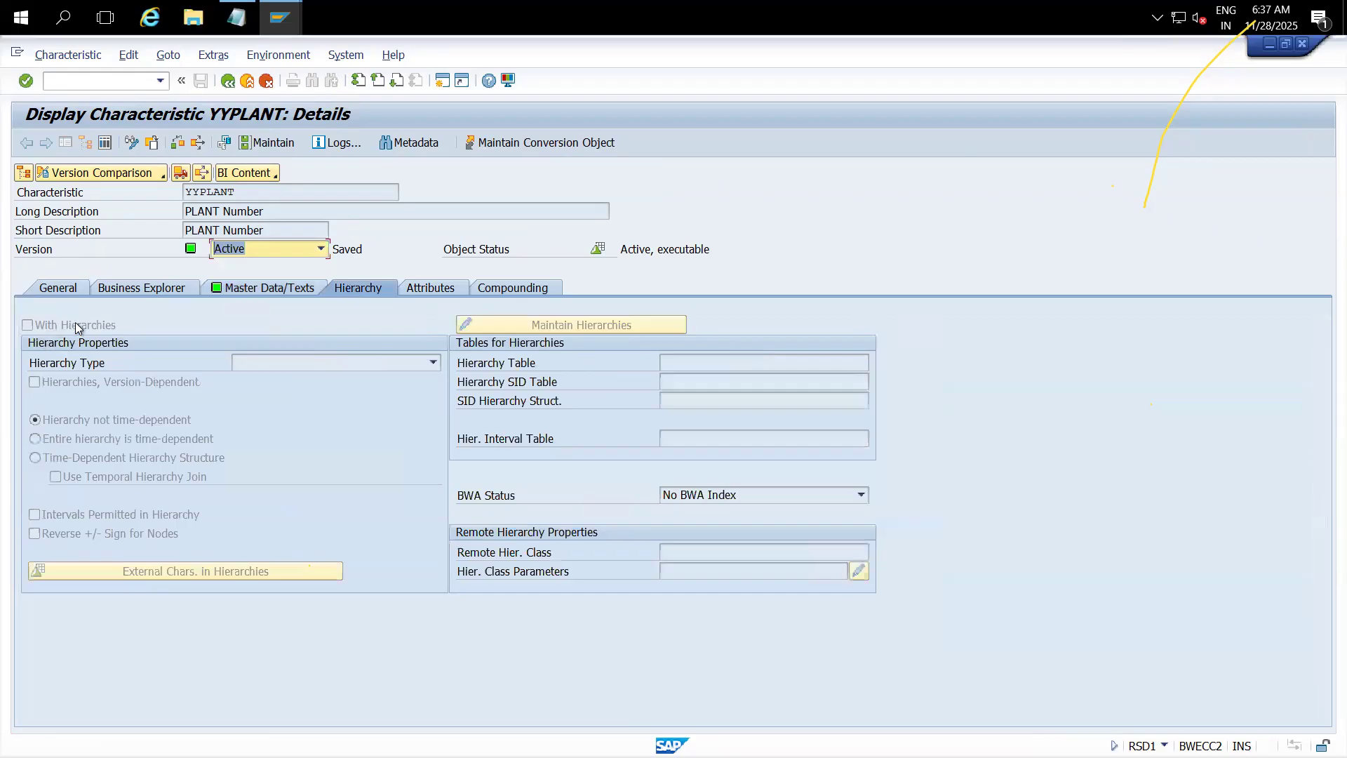
click(282, 290)
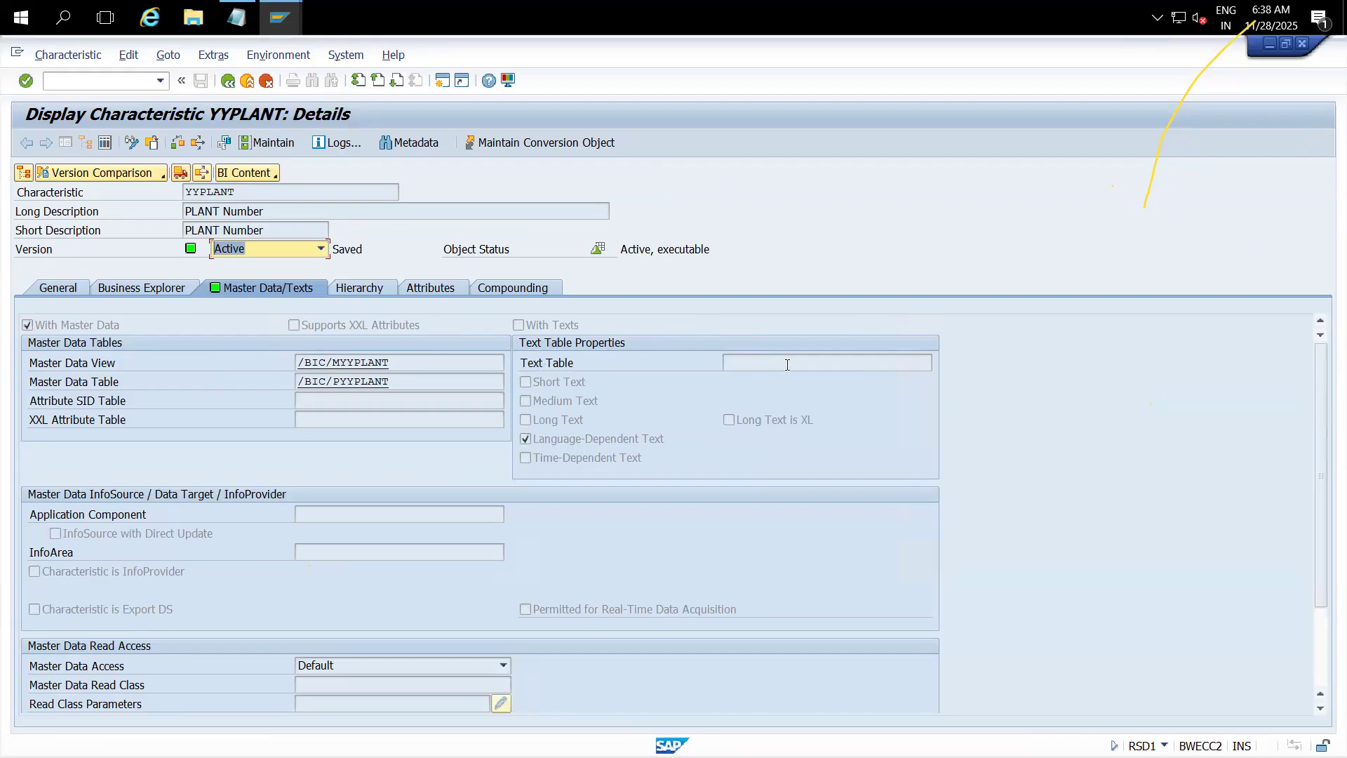
click(745, 361)
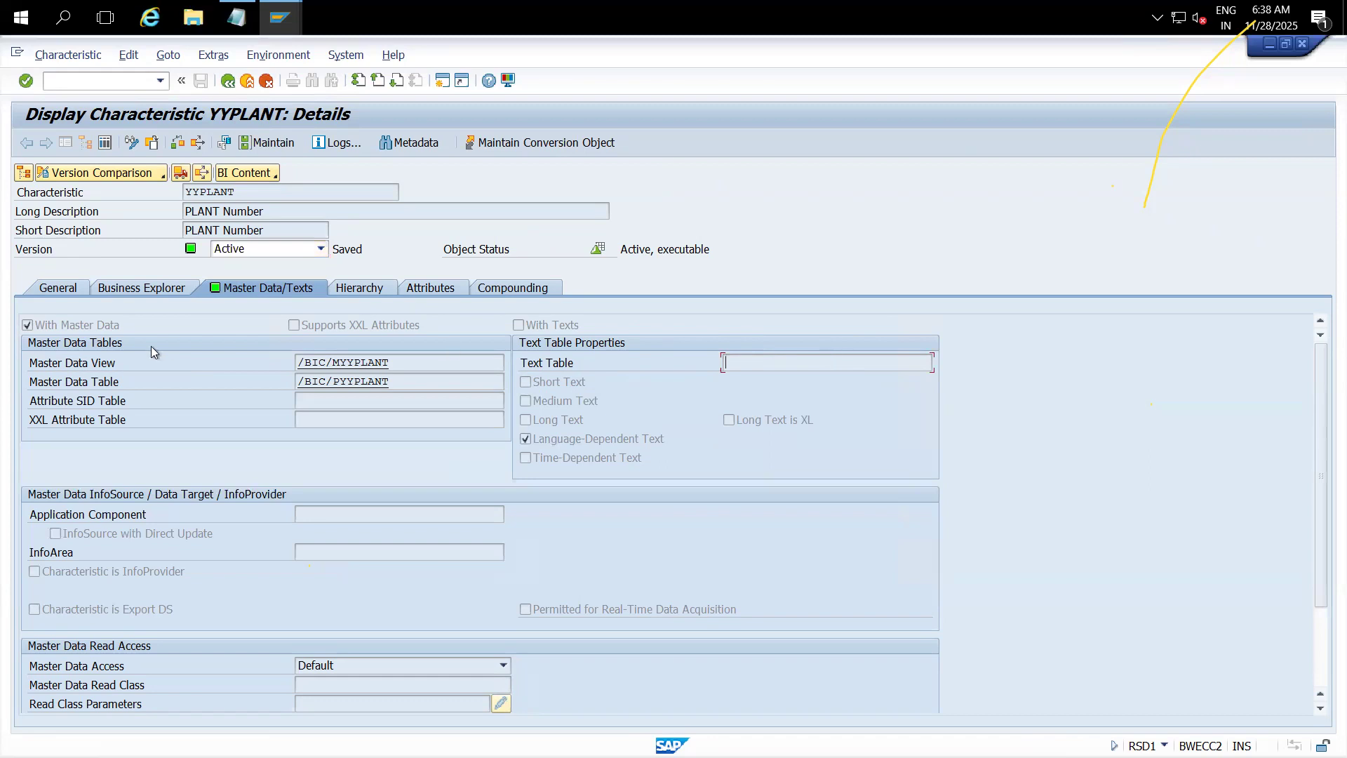
drag(405, 362, 276, 362)
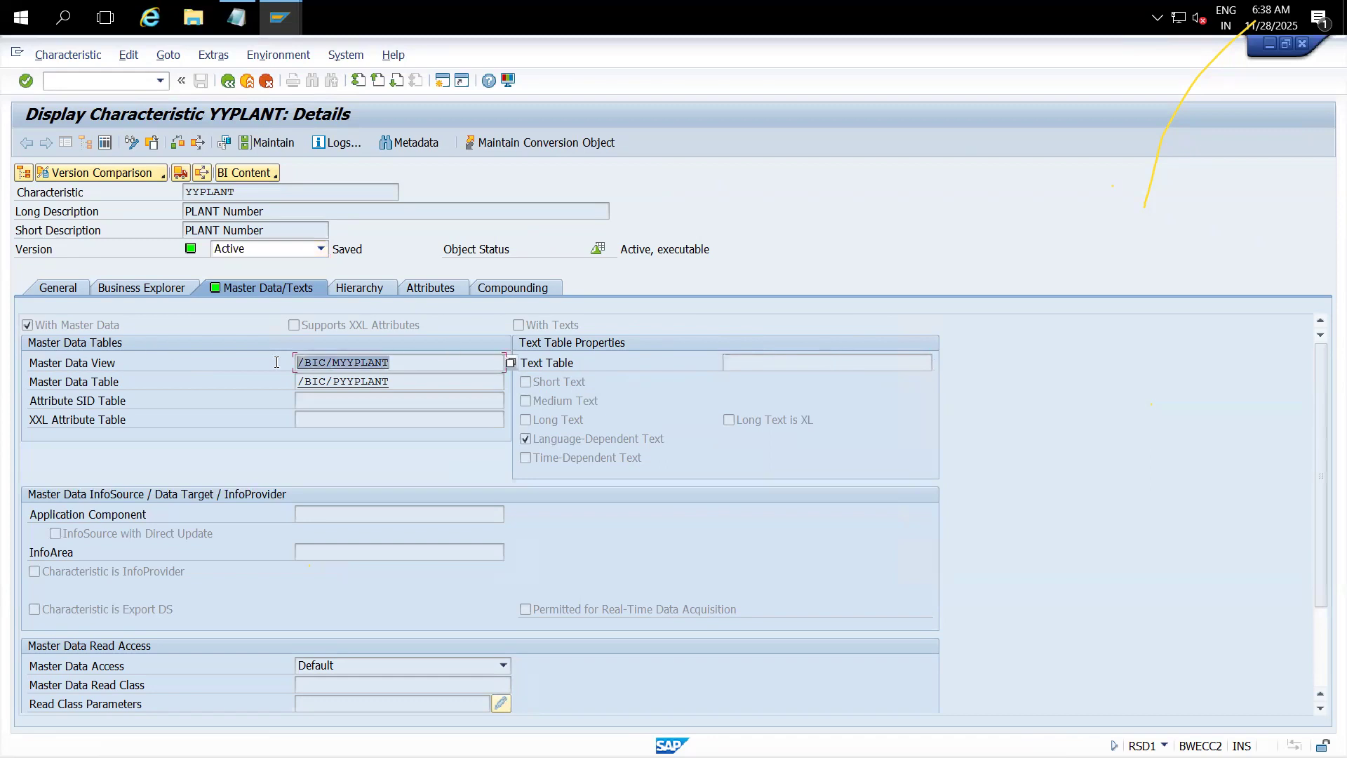
drag(414, 381, 275, 393)
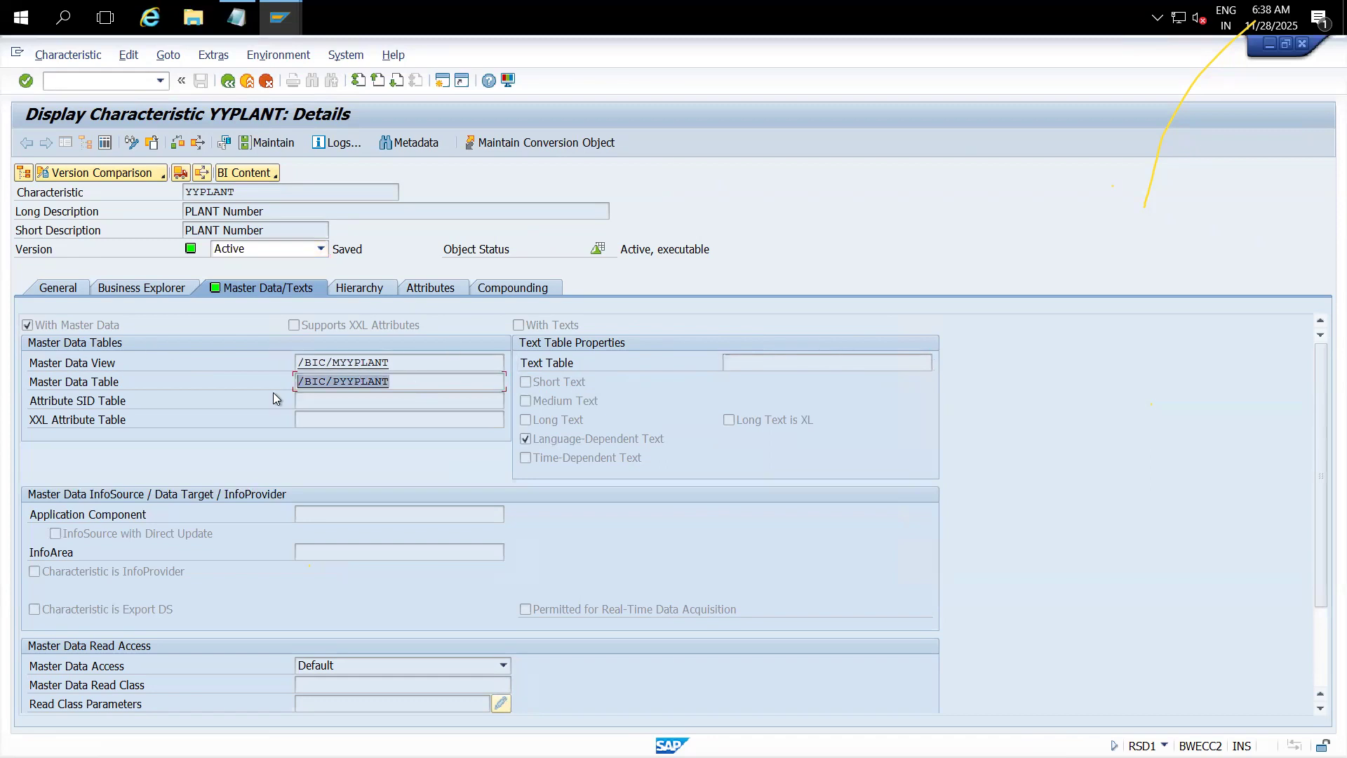
click(343, 403)
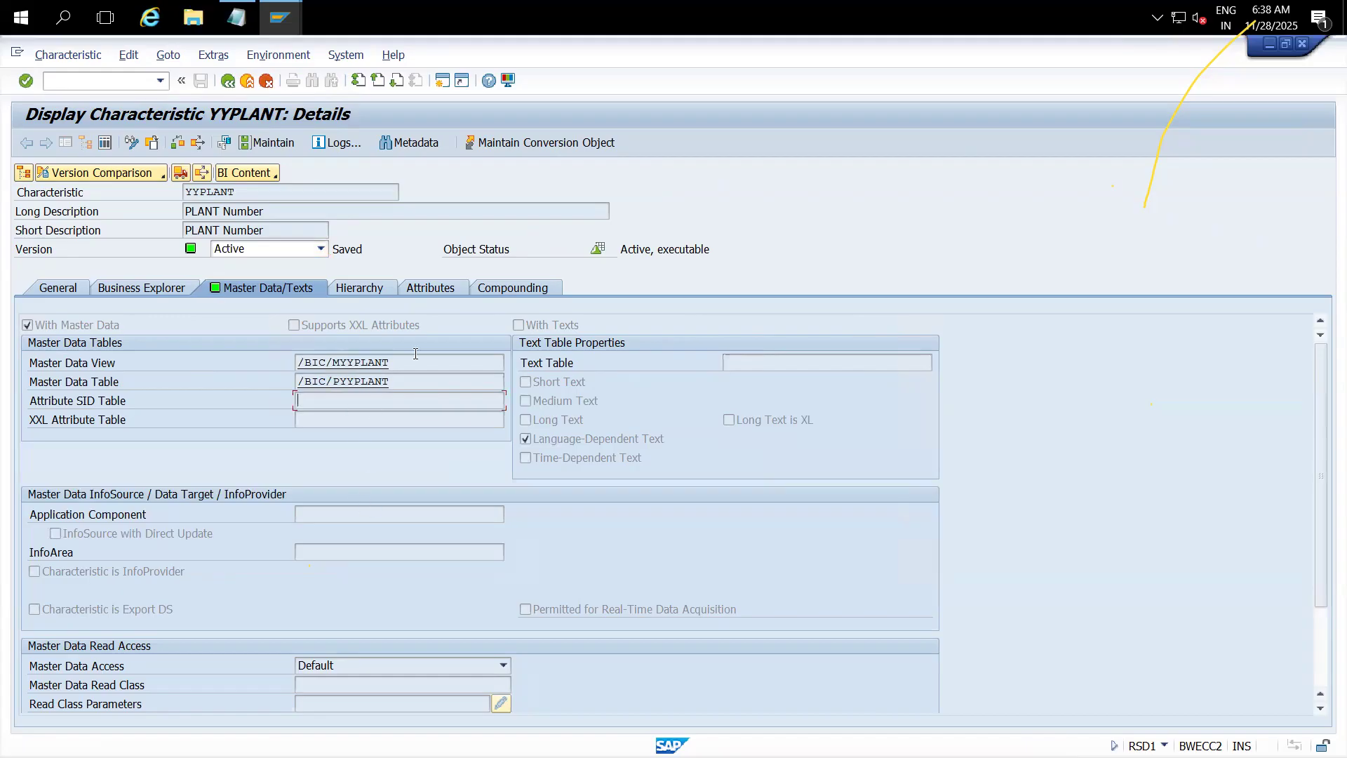
Step: Switch YYPLANT to editing mode and enable hierarchies for the characteristic
click(381, 289)
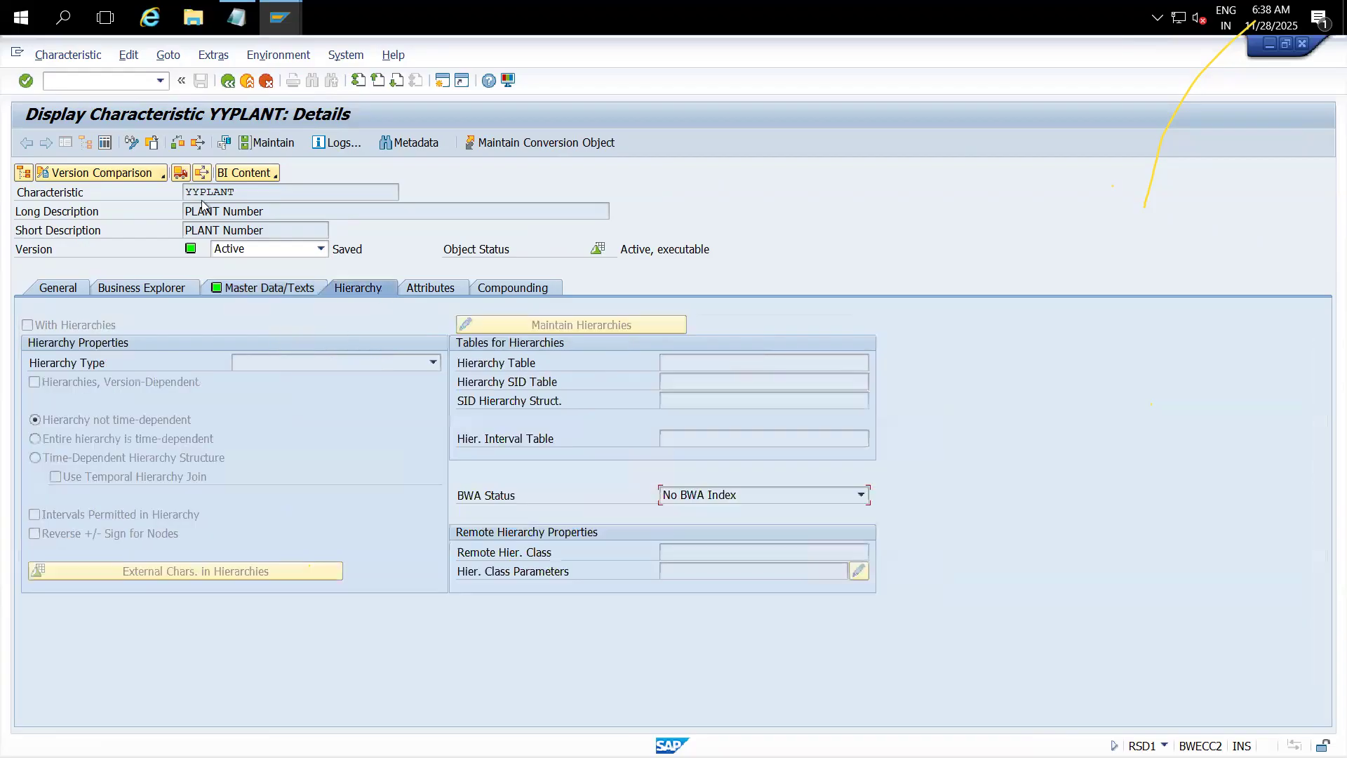
click(131, 143)
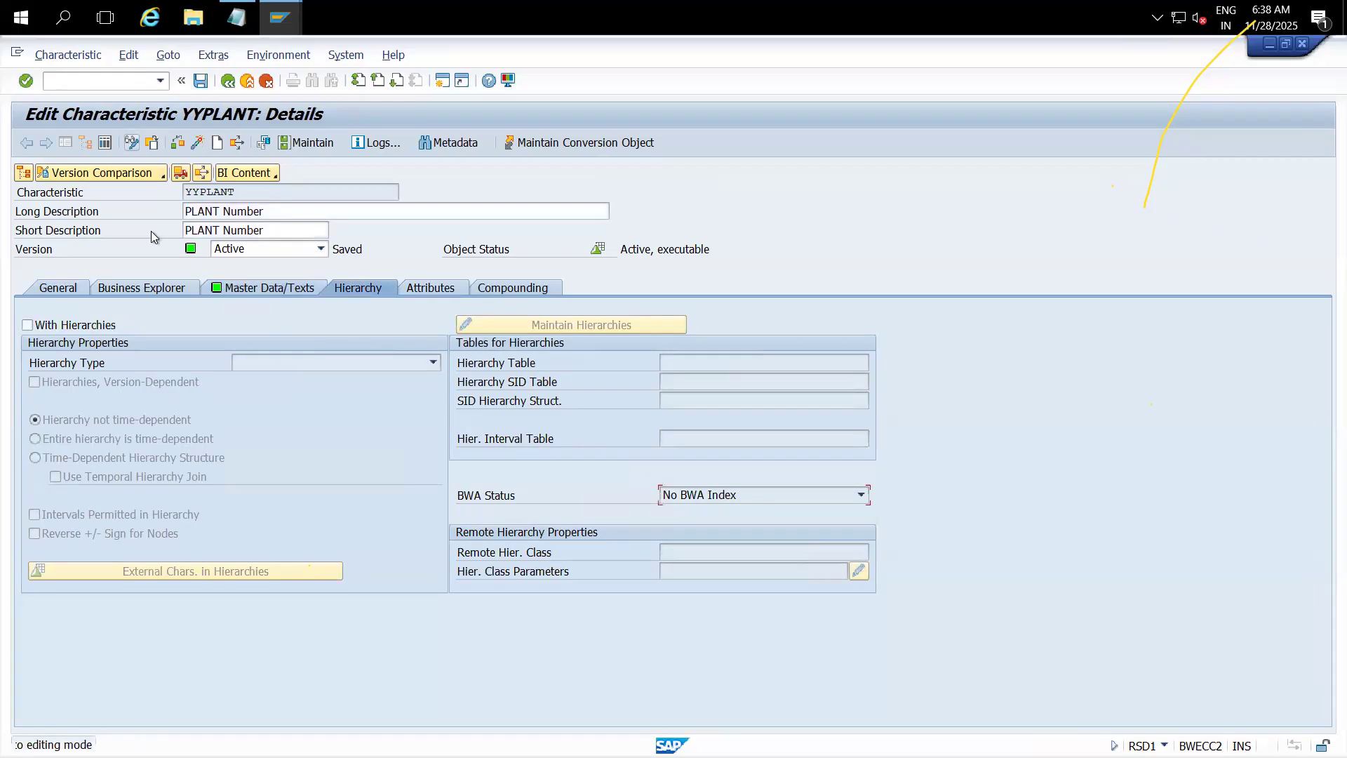
click(27, 325)
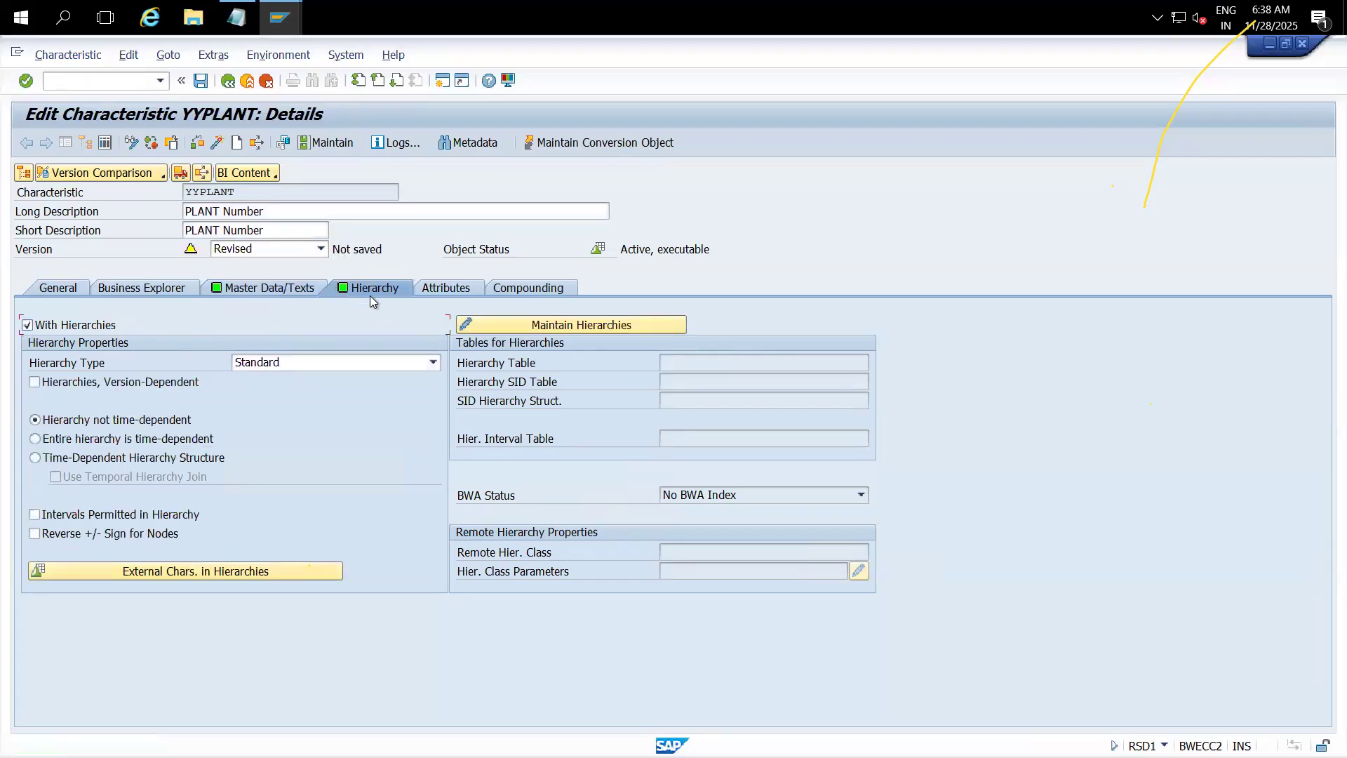
Step: Enable texts for YYPLANT with short, medium and long text, leaving the With Master Data option selected
click(293, 290)
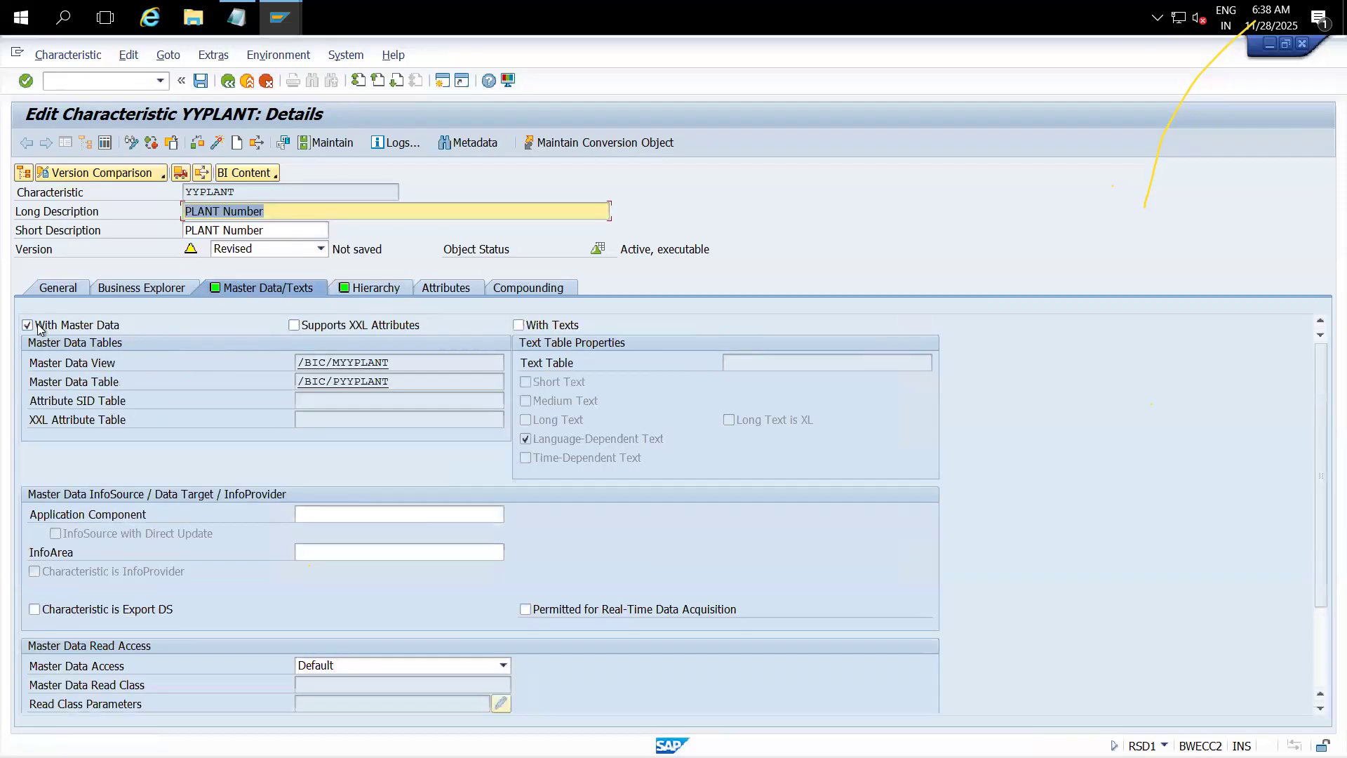
click(29, 325)
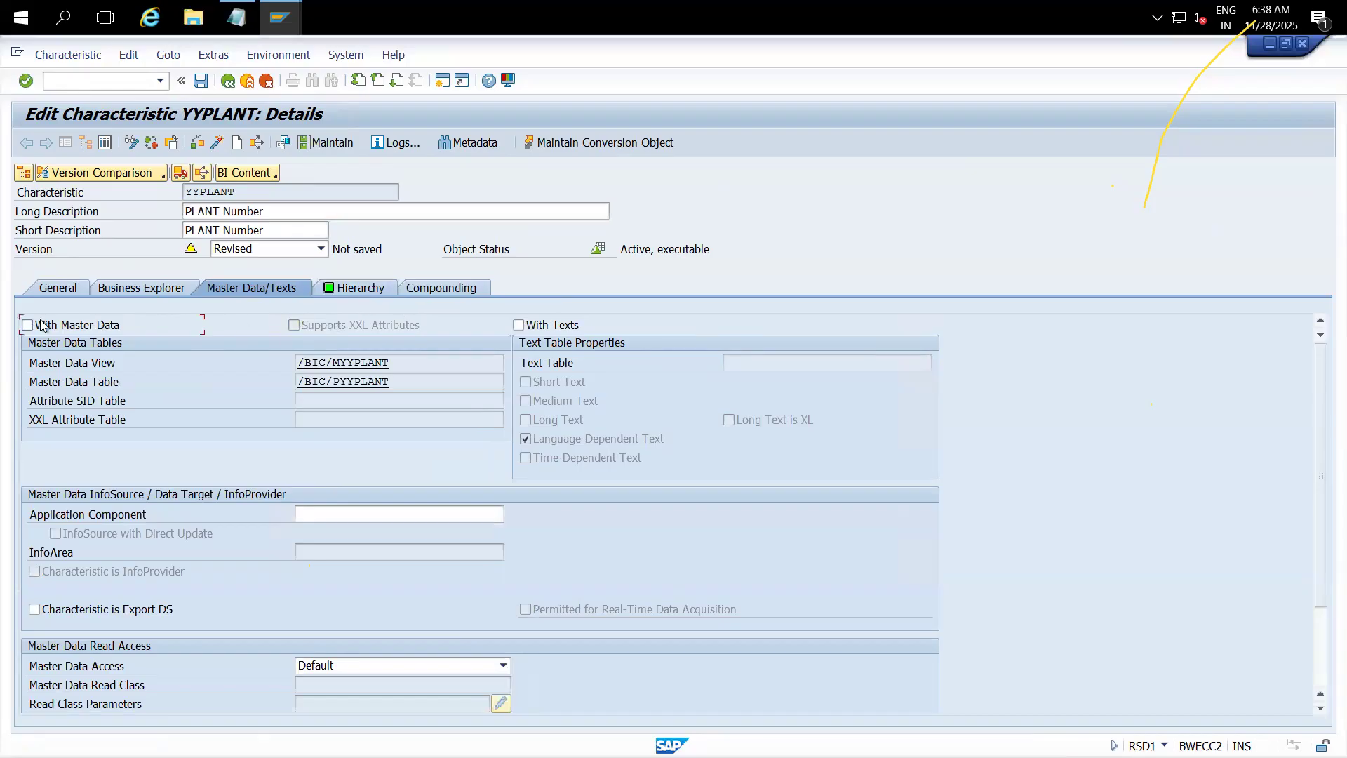
click(28, 325)
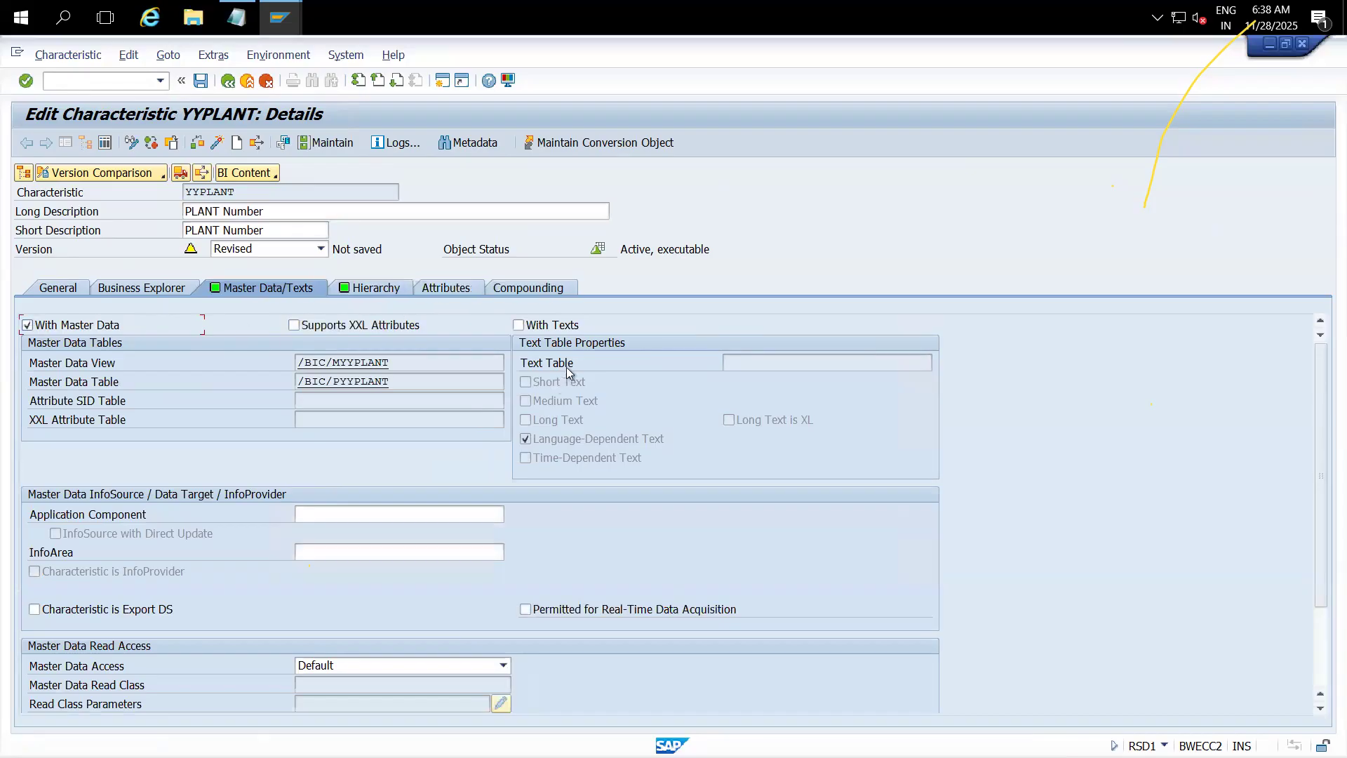
click(519, 326)
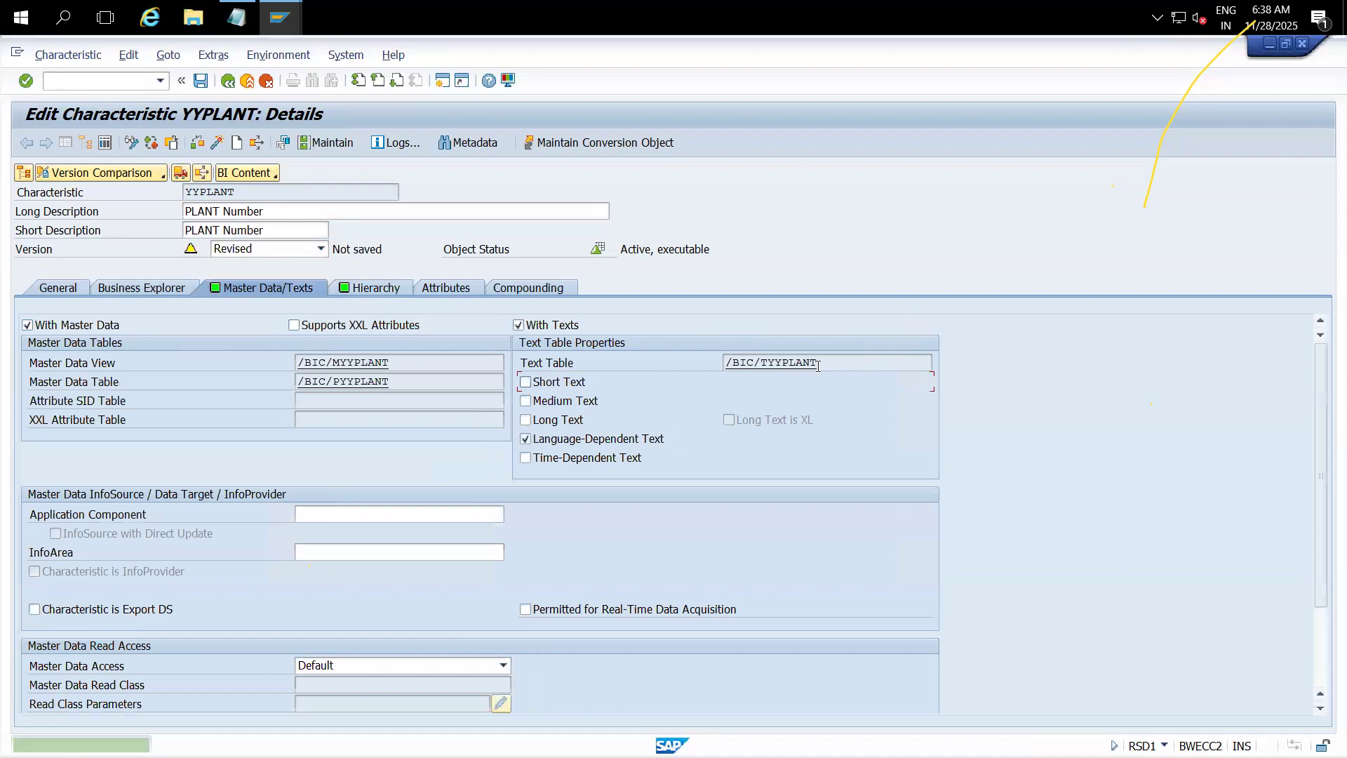
click(532, 384)
click(530, 384)
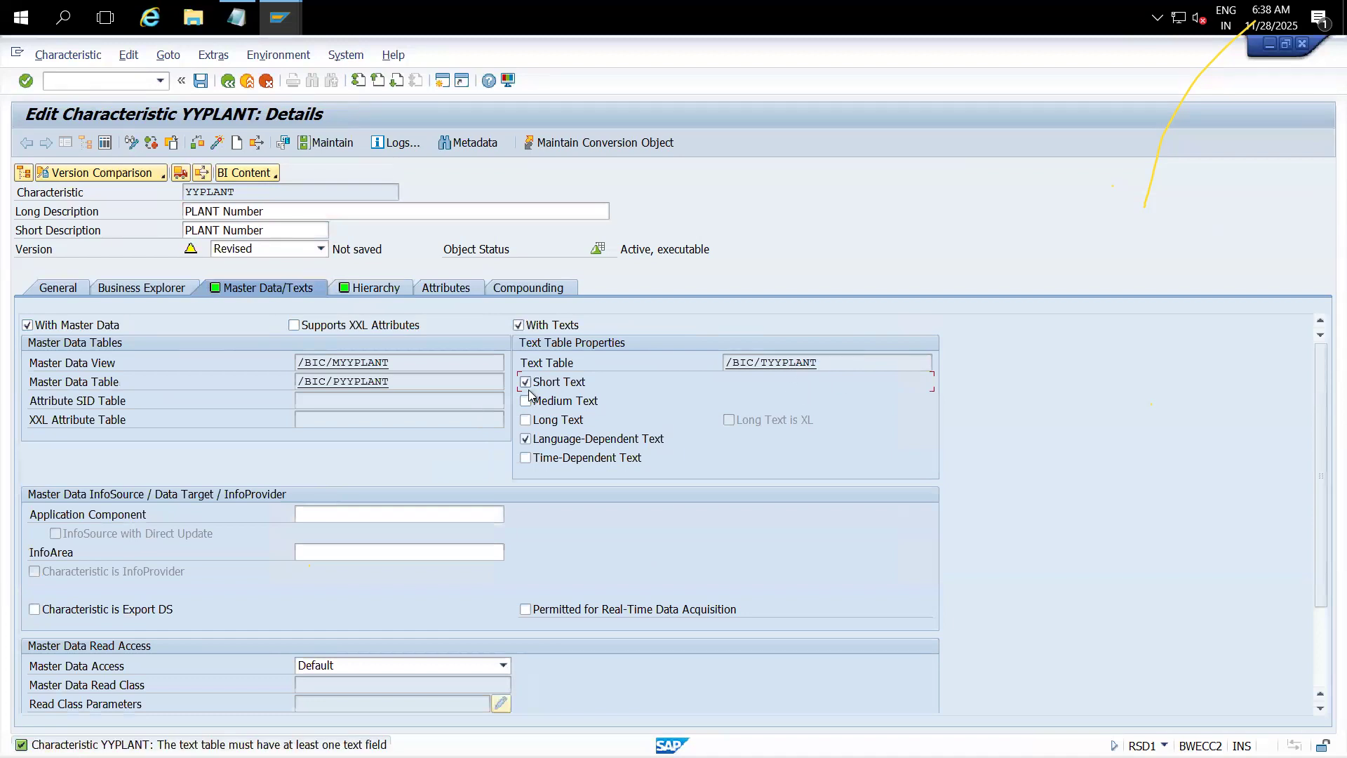
click(526, 420)
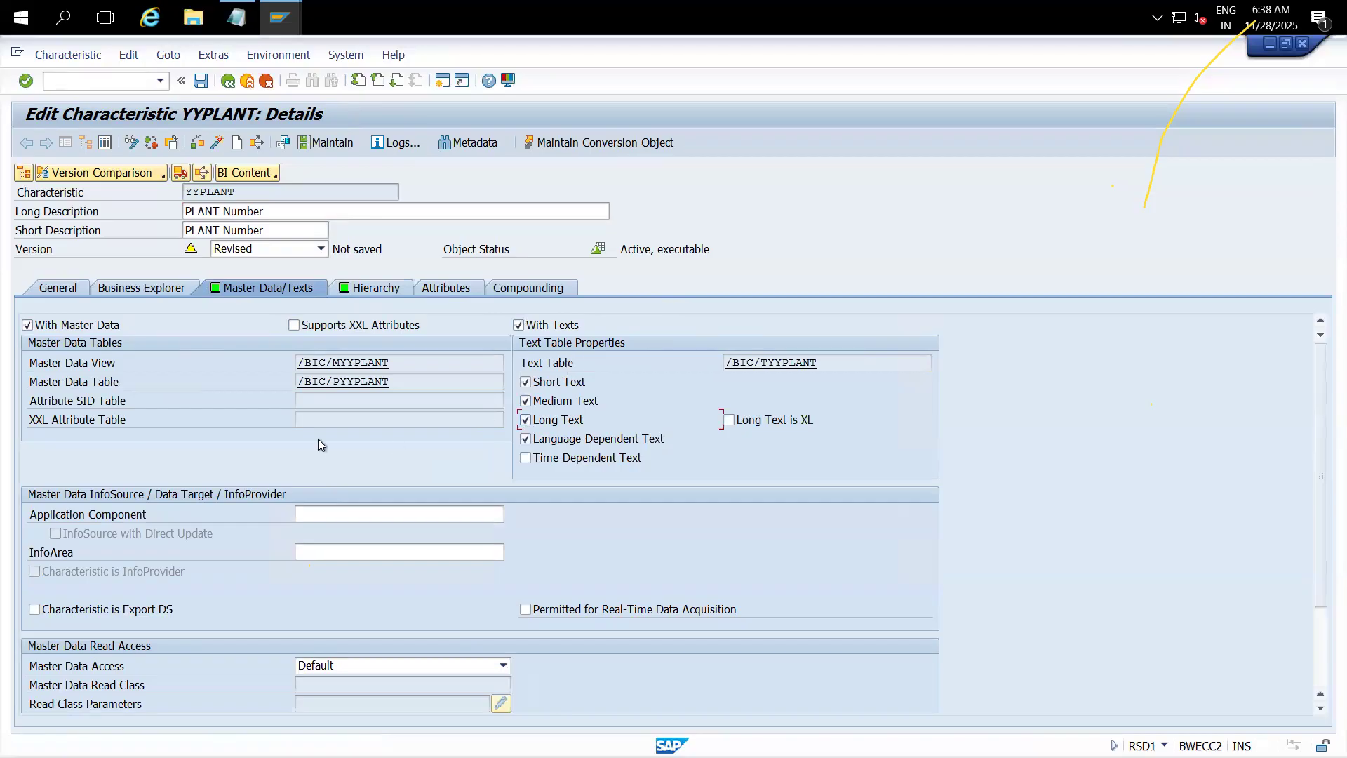
Step: Add ZC_MAIL as an attribute of YYPLANT and make it a time-dependent navigation attribute
click(447, 288)
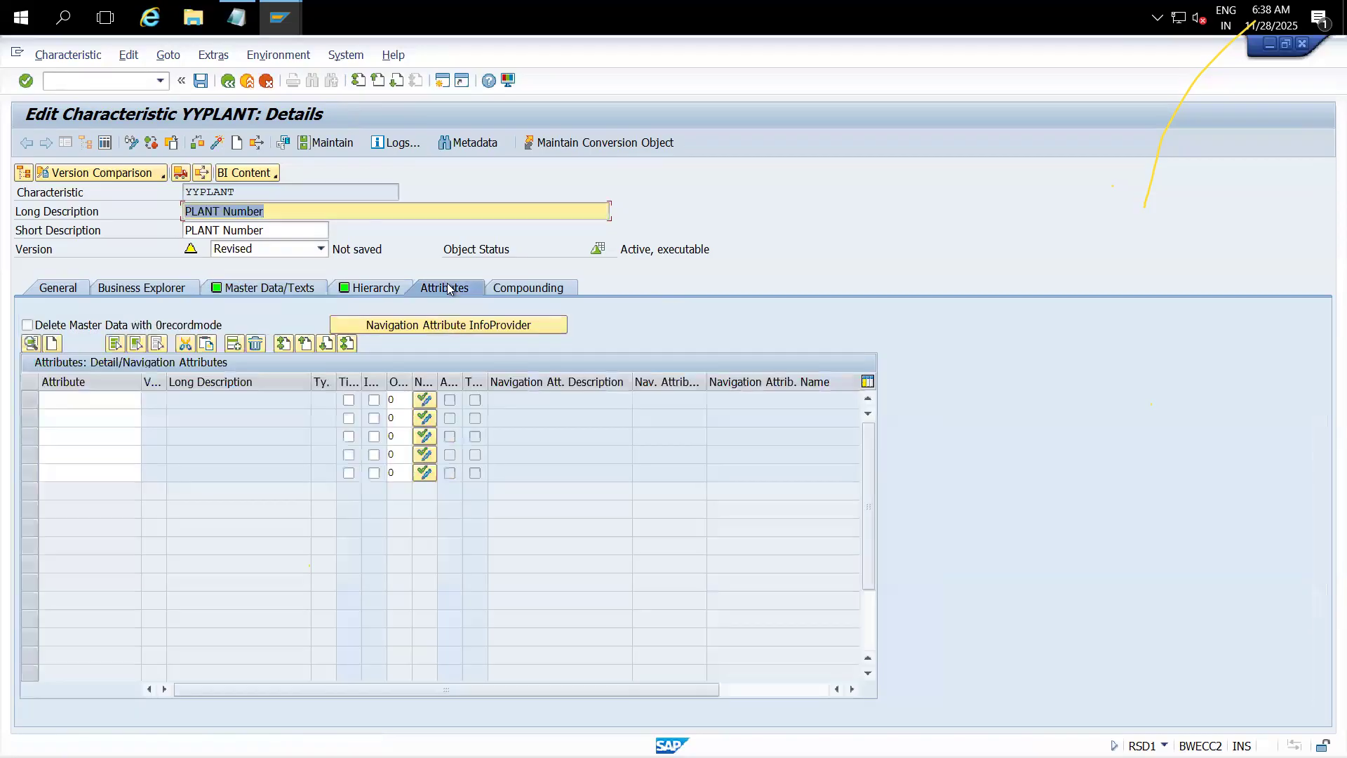
click(93, 404)
click(94, 405)
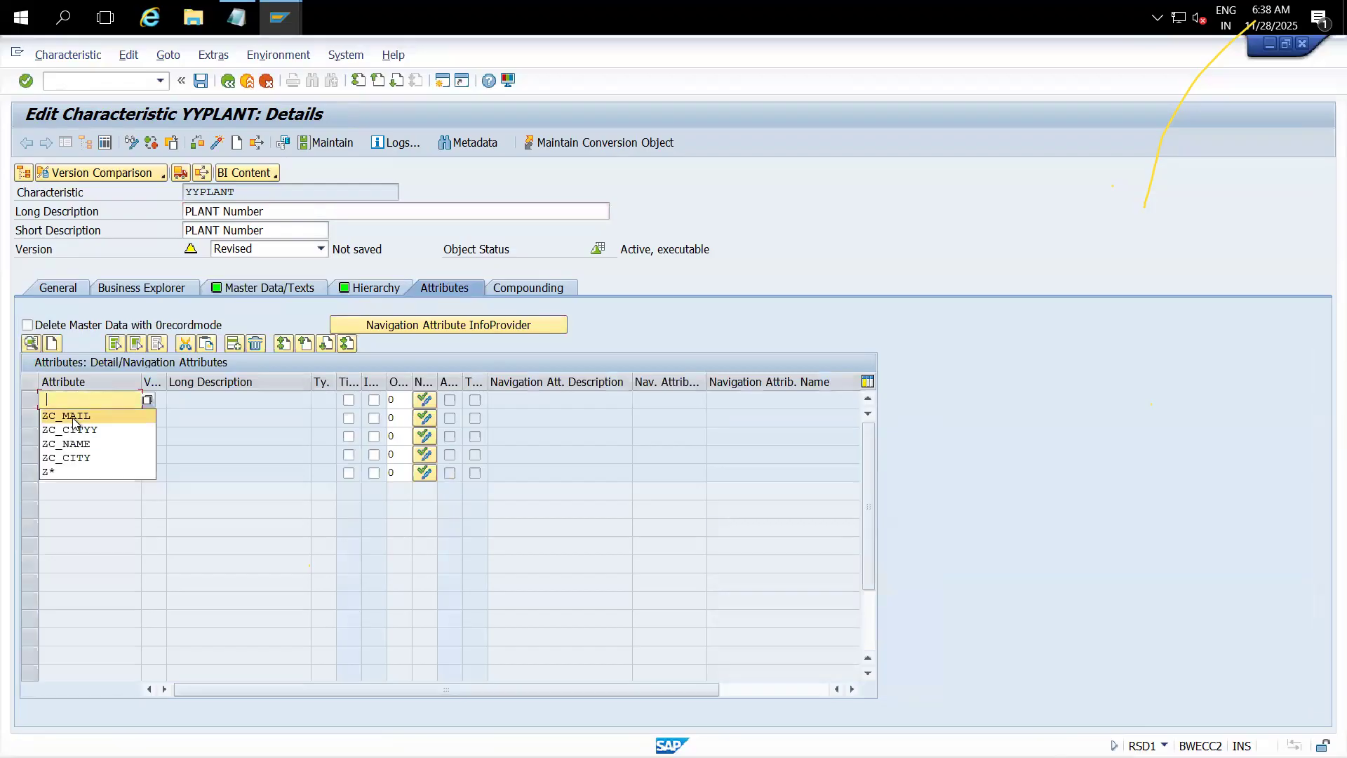
click(73, 416)
key(Return)
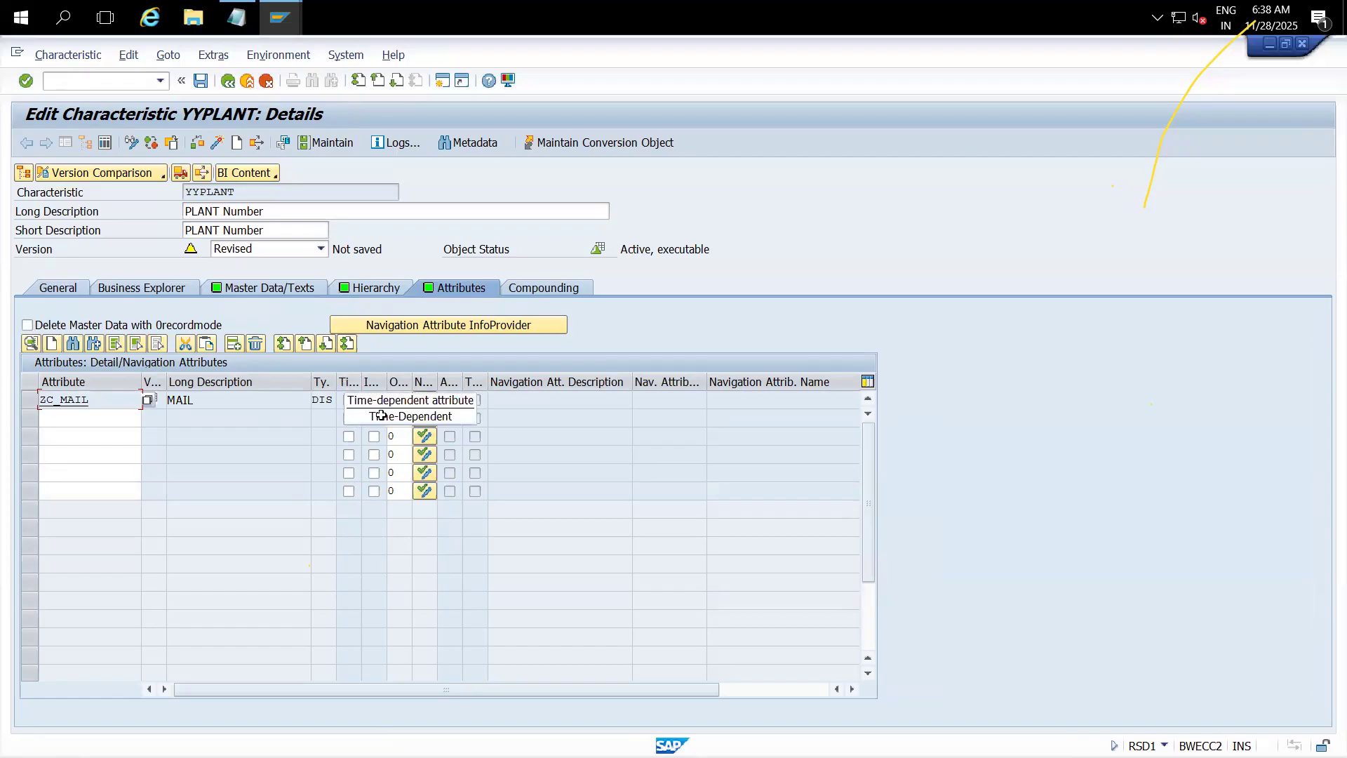
click(425, 400)
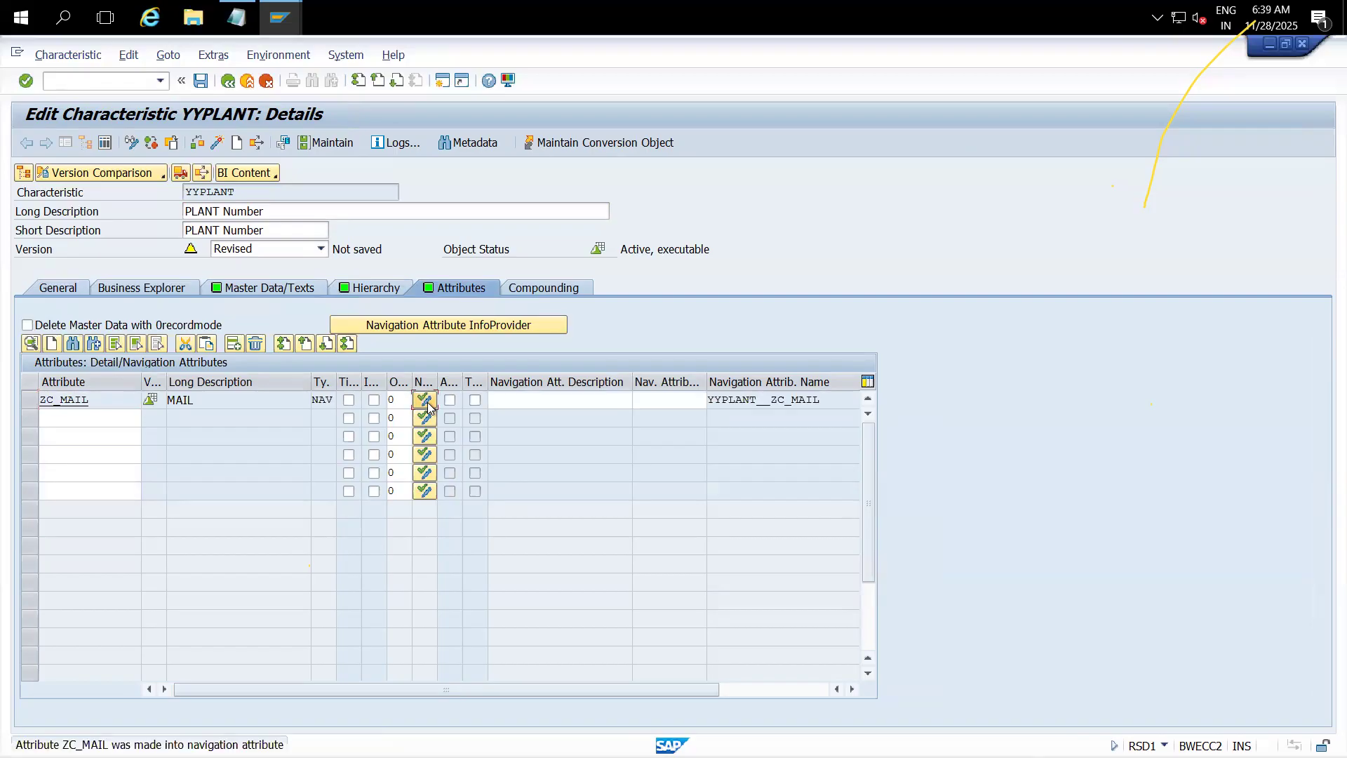
click(349, 401)
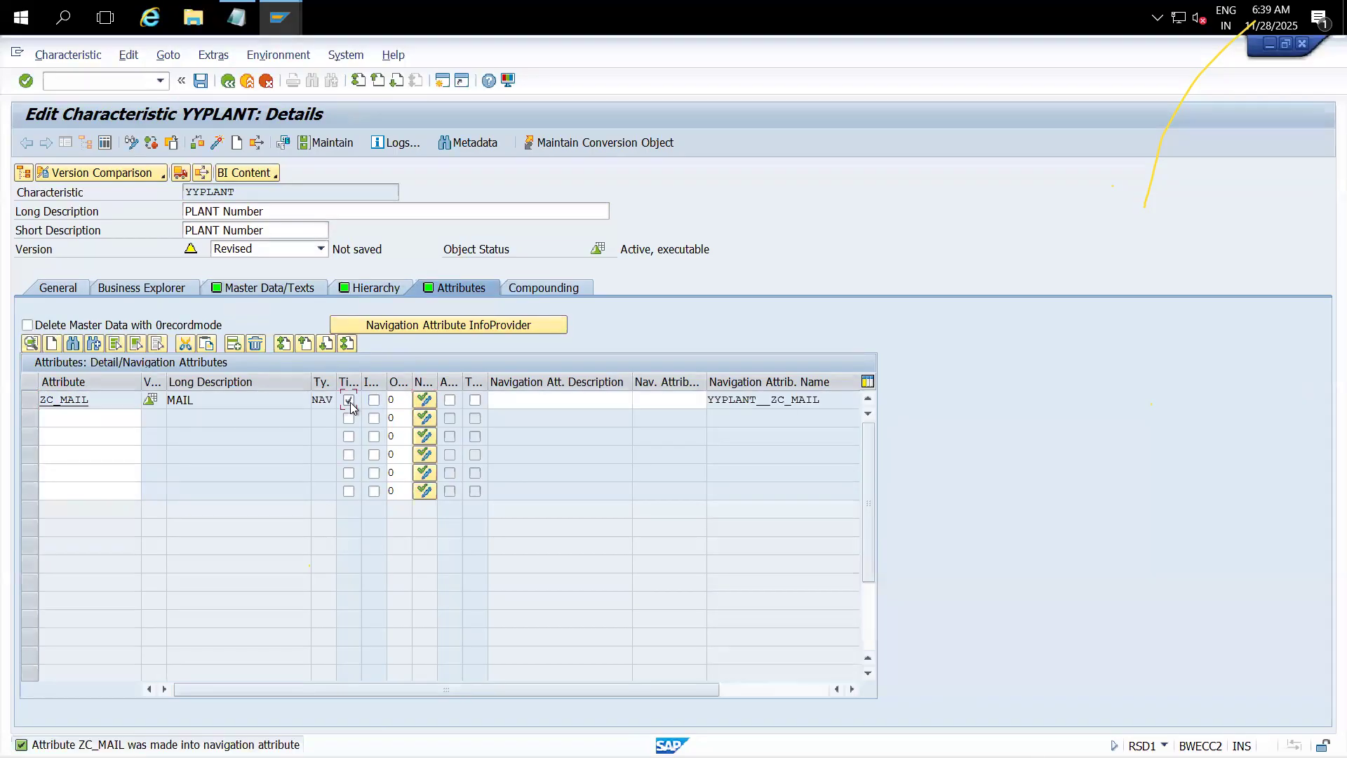
Step: Check the master data tables, and add ZC_NAME as a second attribute of YYPLANT, switched to a navigation attribute
click(275, 293)
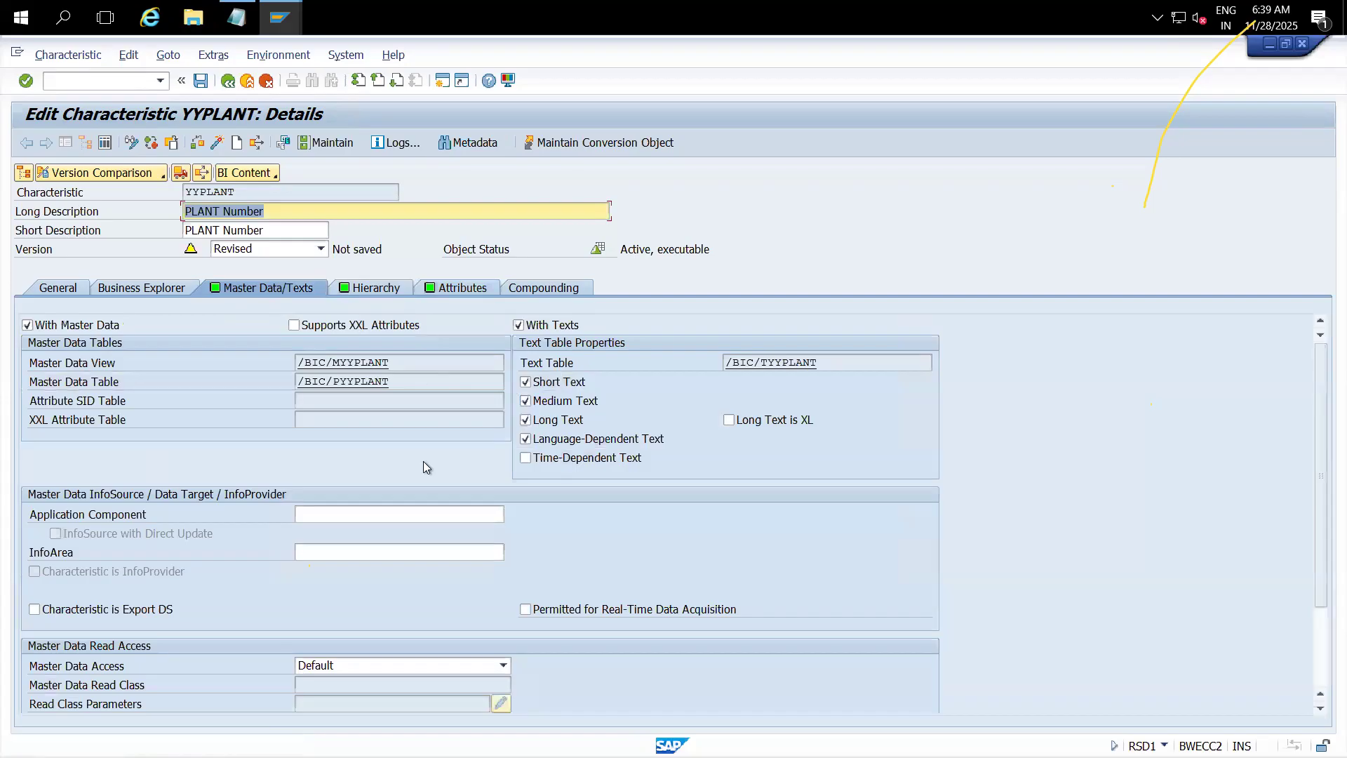
click(457, 287)
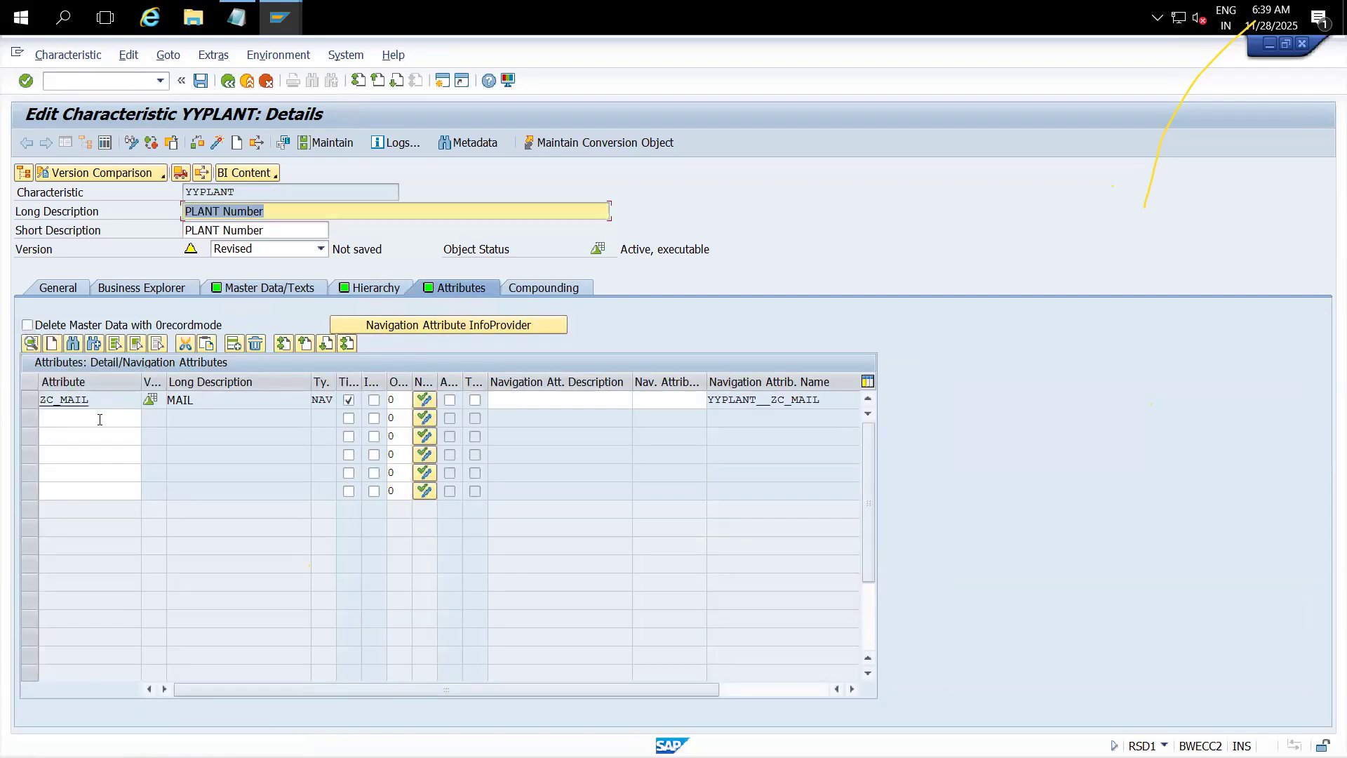
click(100, 420)
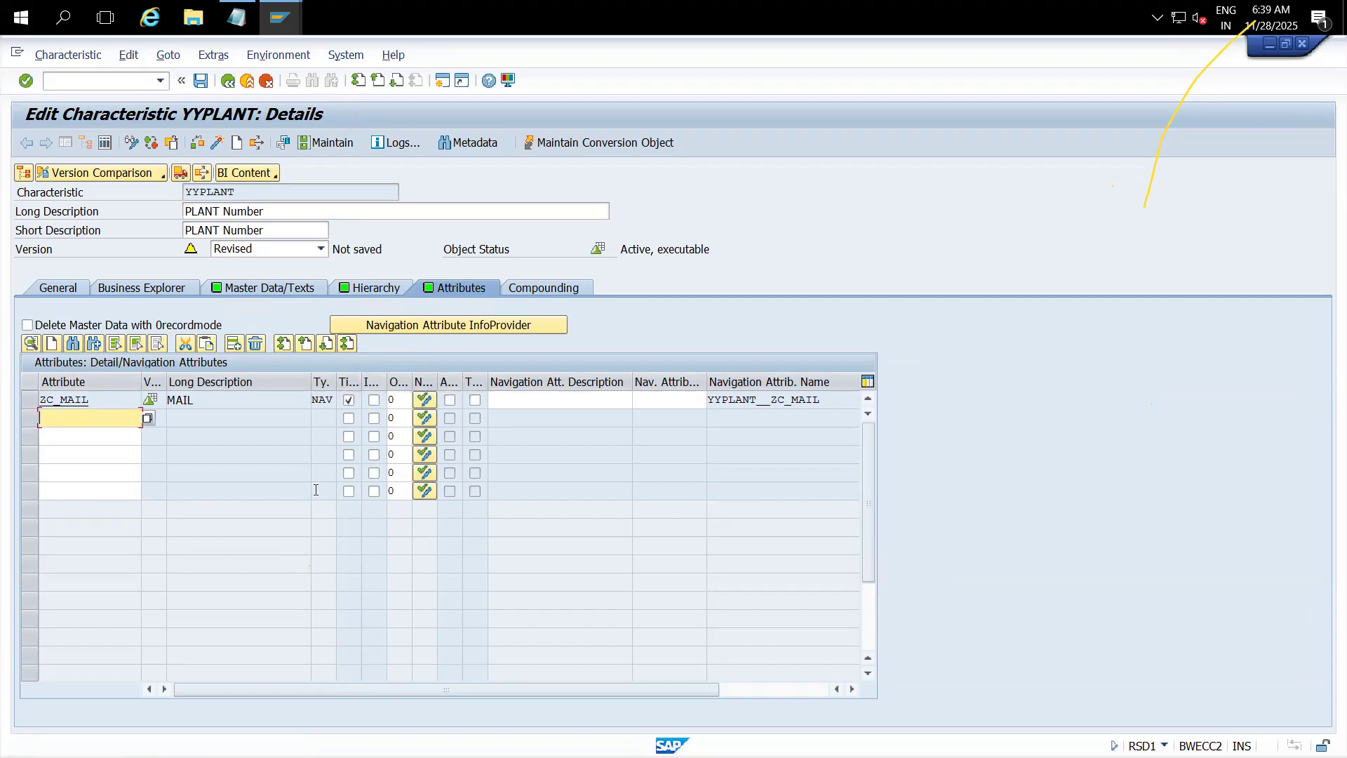
click(78, 418)
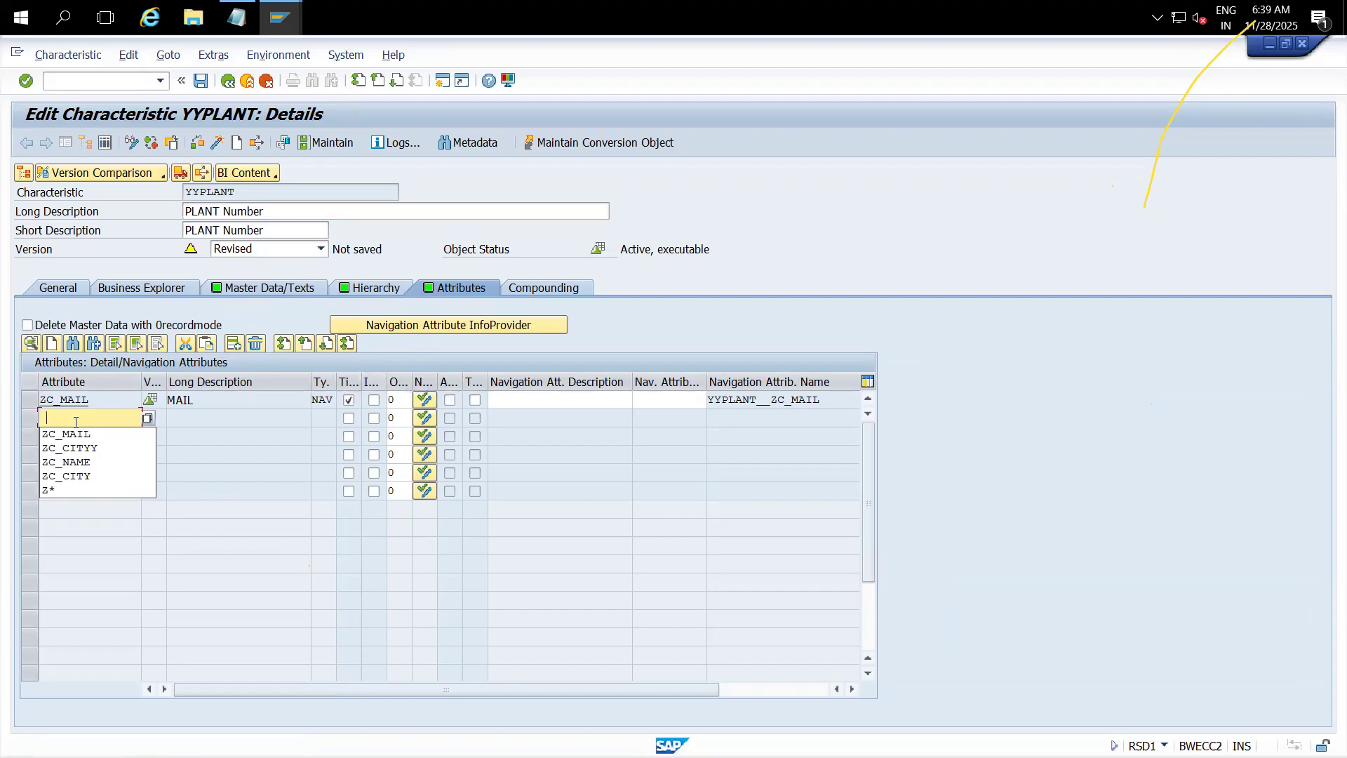
click(77, 463)
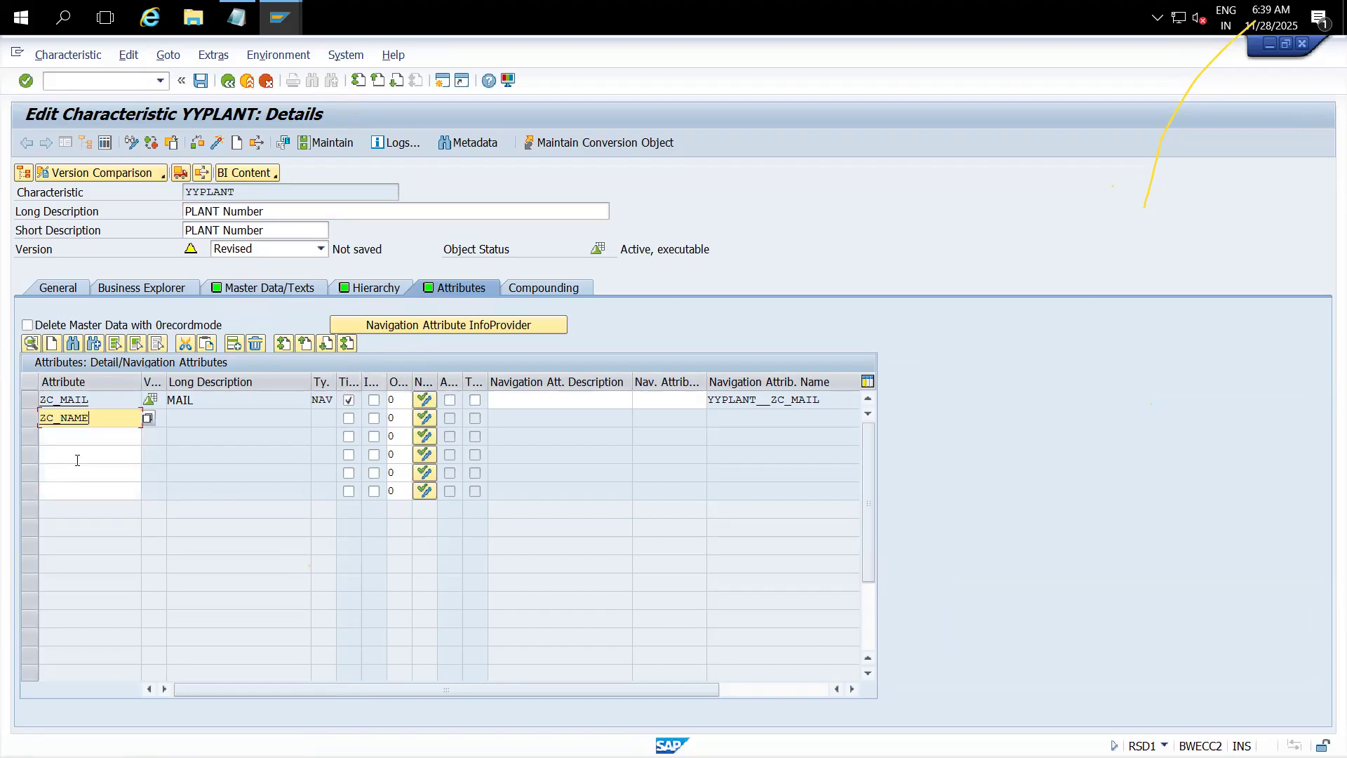
key(Return)
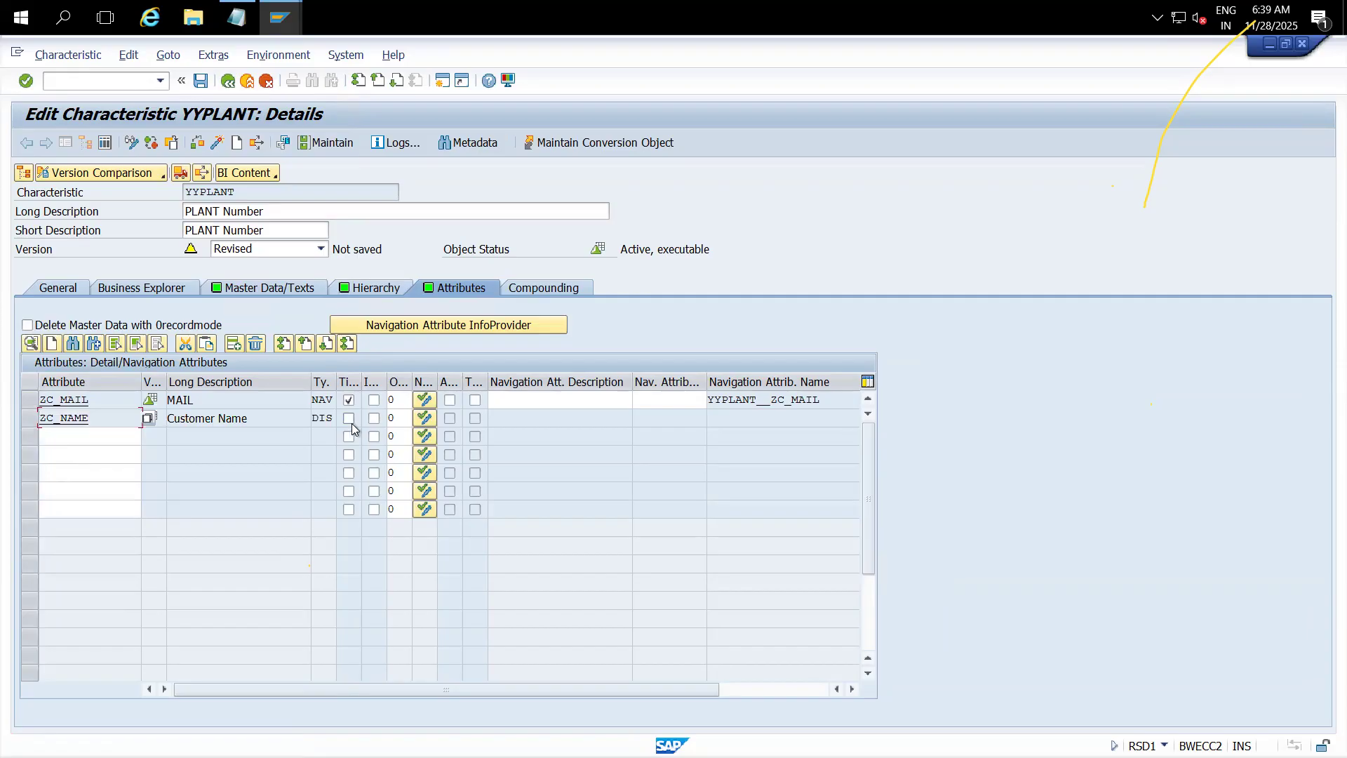
click(424, 418)
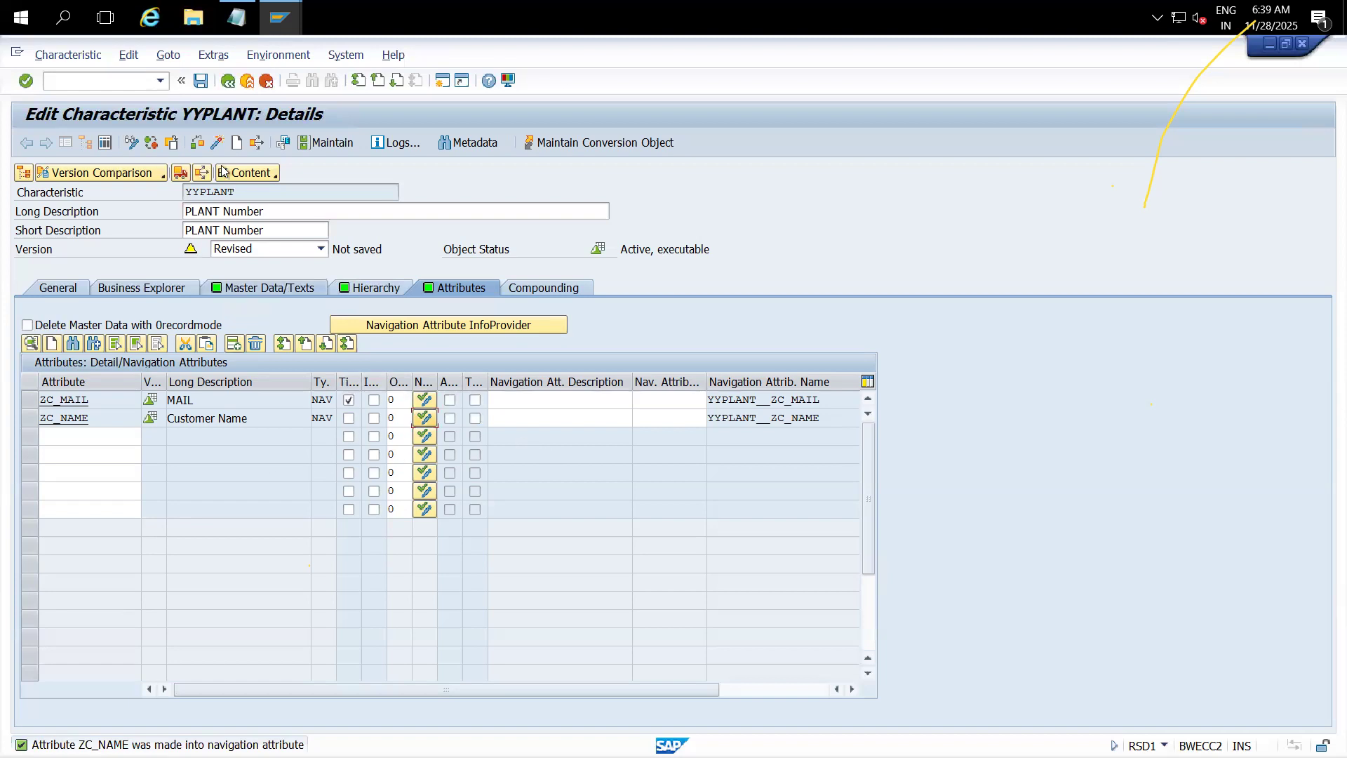
Step: Activate characteristic YYPLANT, accepting the check log and ignoring the warnings
click(217, 144)
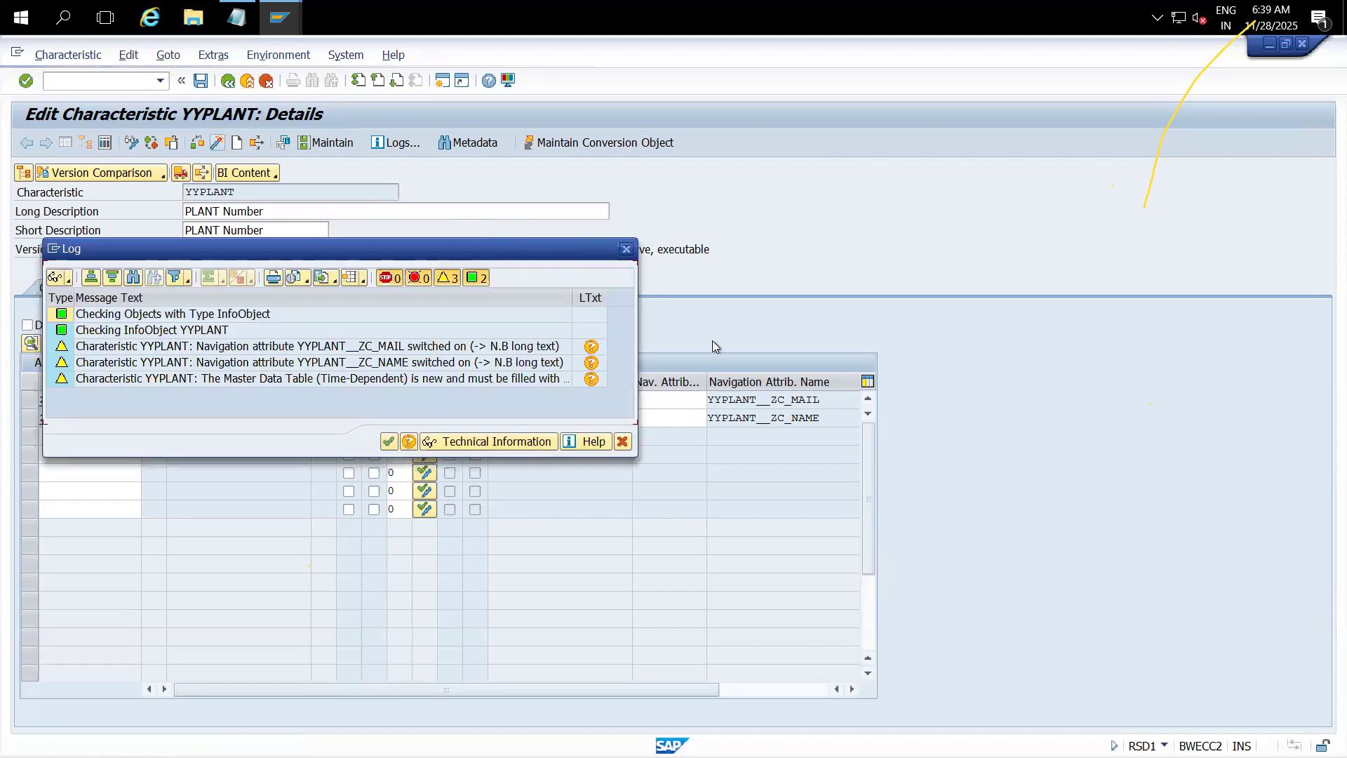
click(389, 441)
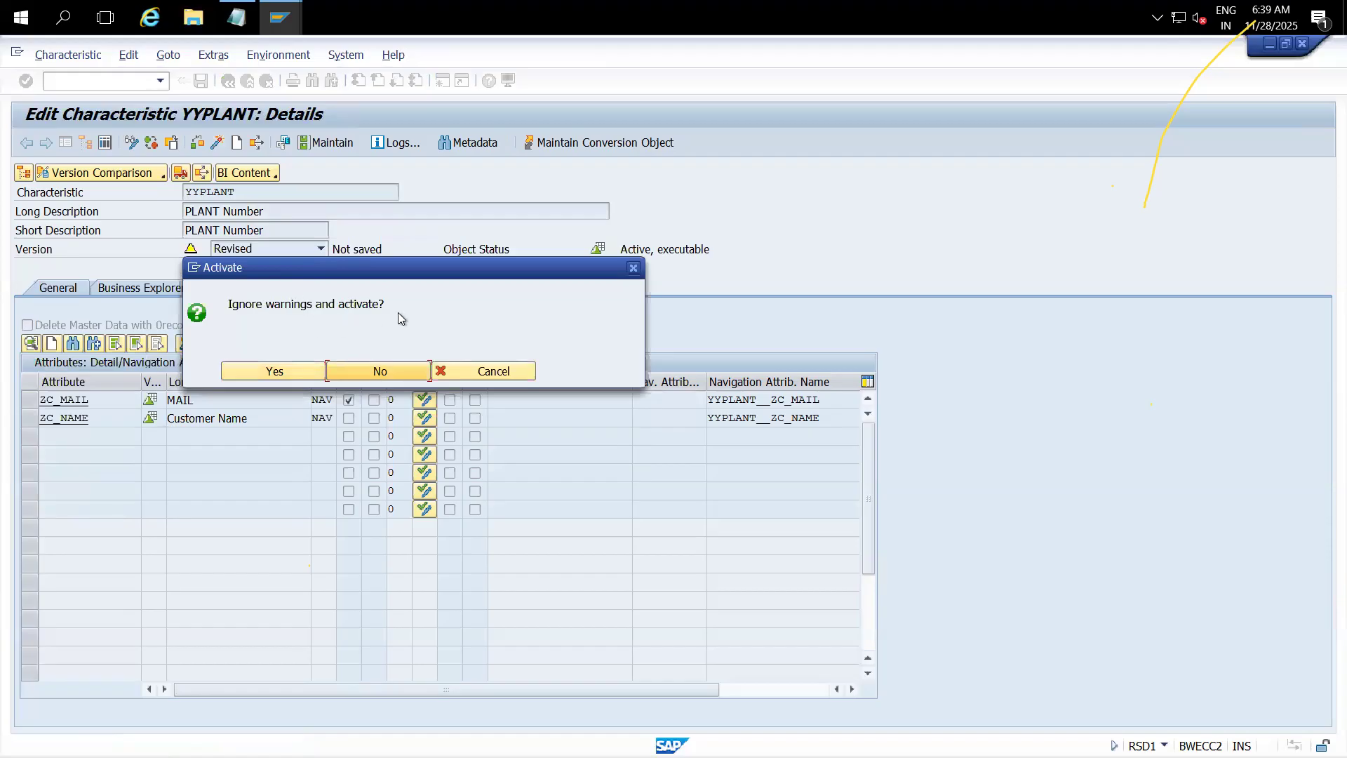
click(287, 372)
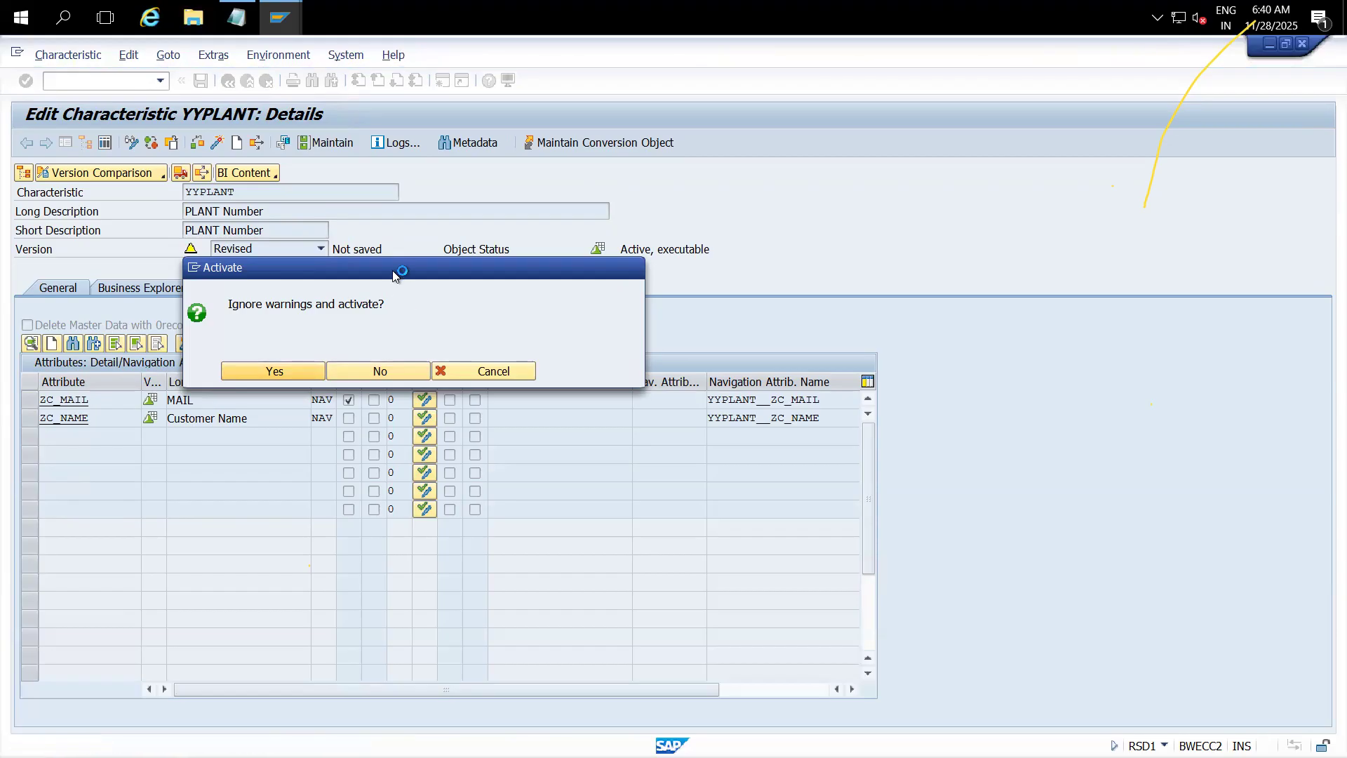
drag(393, 274, 825, 216)
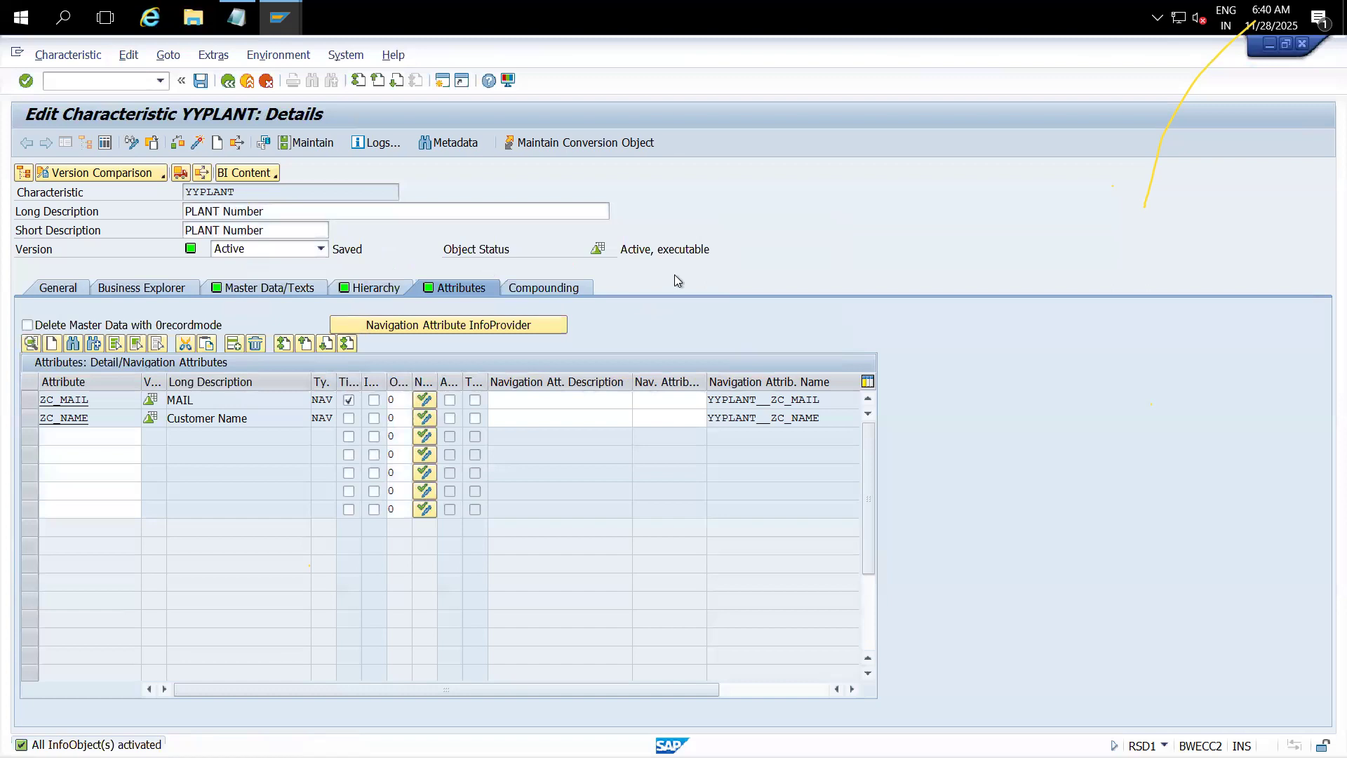
Step: Examine the generated master data tables of YYPLANT, comparing the master data view's name with the characteristic's name
click(287, 293)
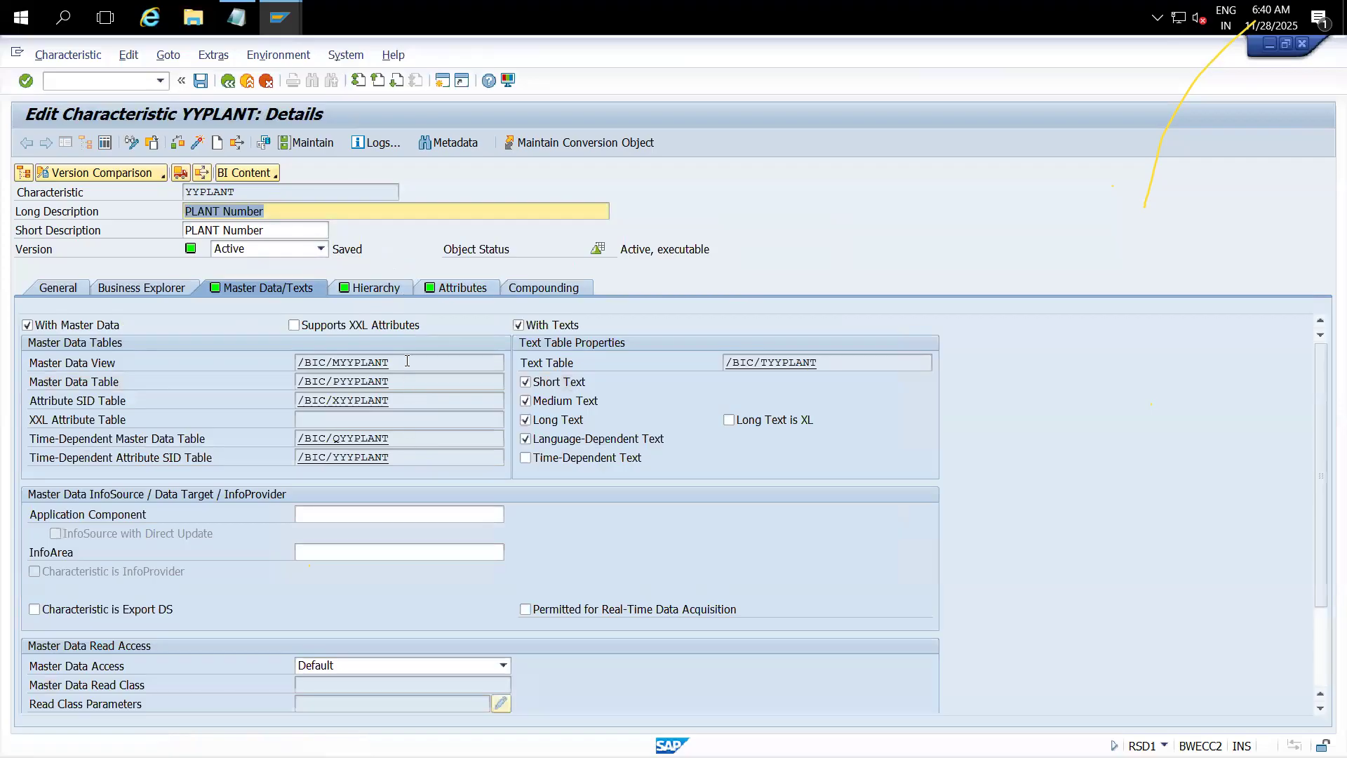
click(340, 363)
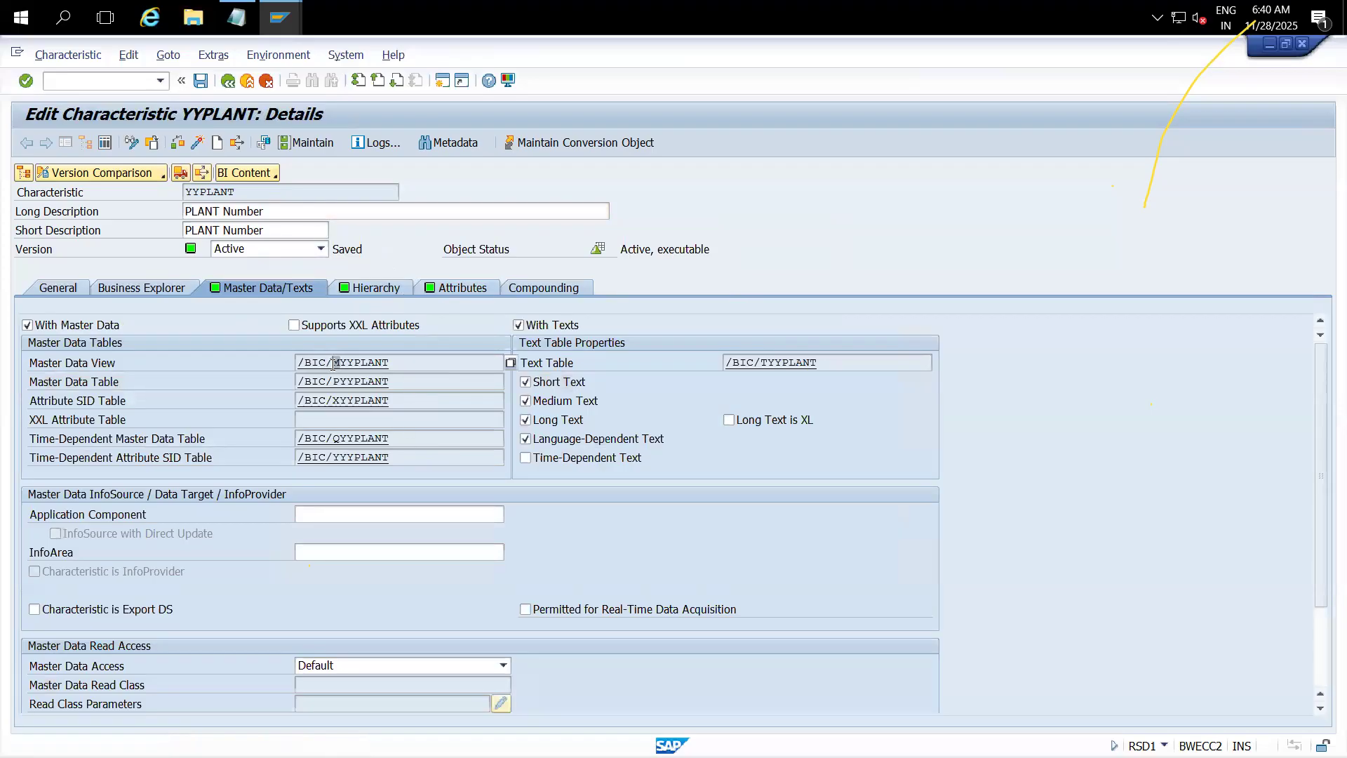
drag(239, 198, 187, 199)
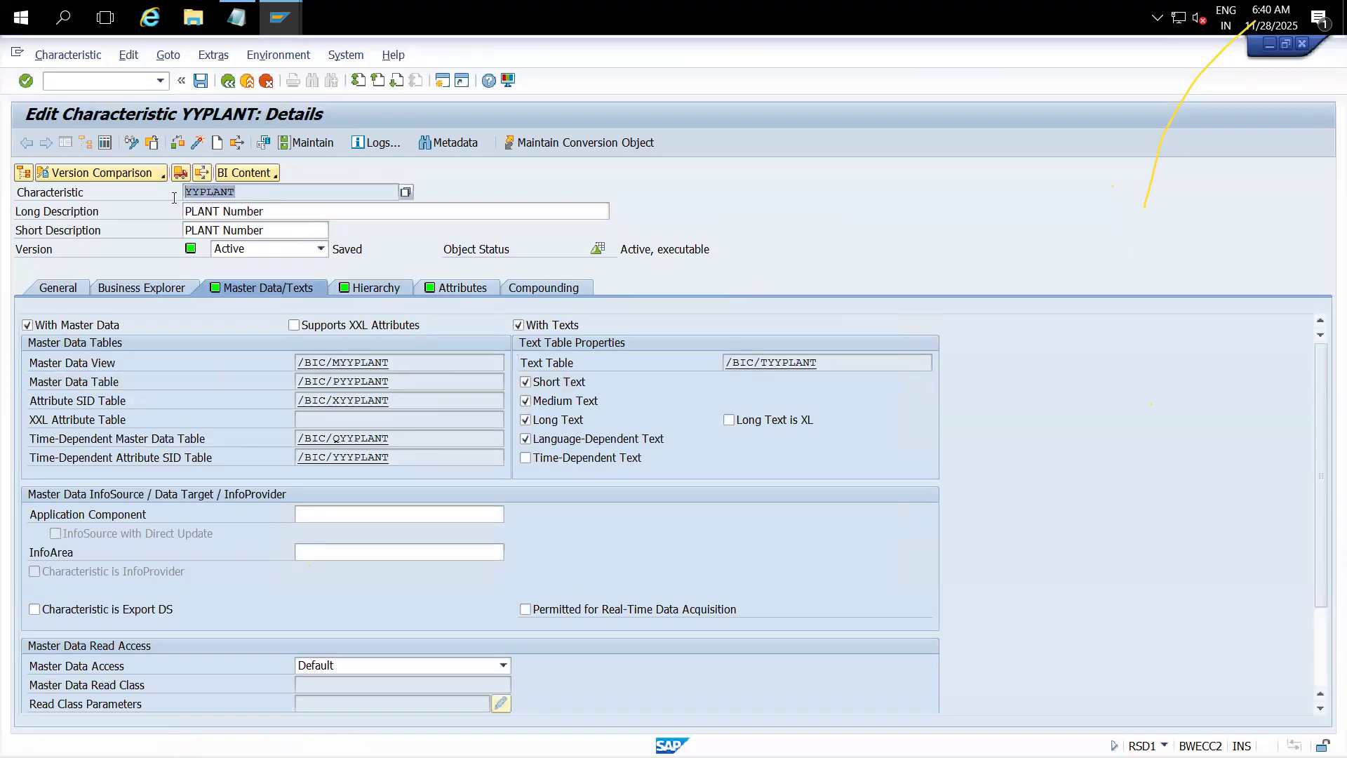
click(259, 197)
drag(259, 196, 172, 198)
drag(339, 364, 406, 360)
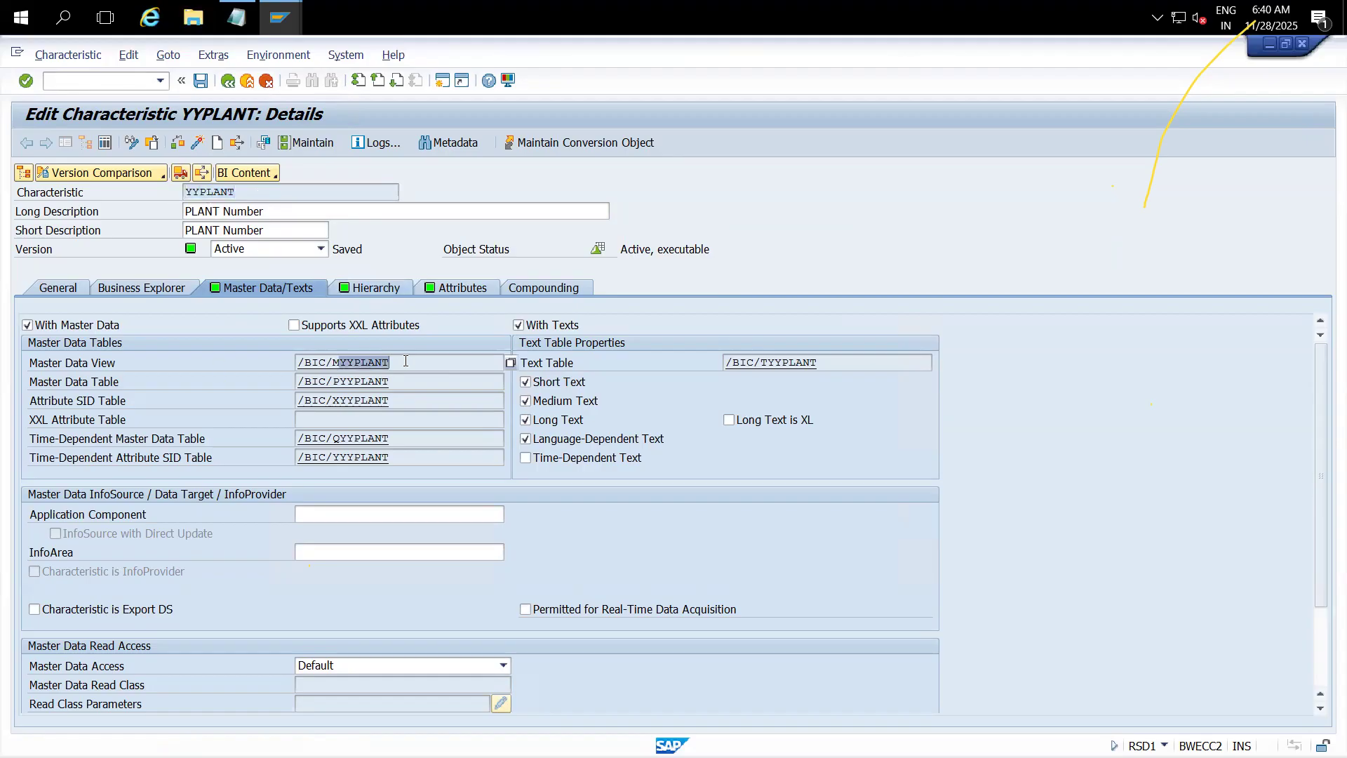
Step: Open master data view /BIC/MYYPLANT and examine its join conditions between tables /BIC/QYYPLANT and /BIC/PYYPLANT, along with its view fields
double_click(338, 365)
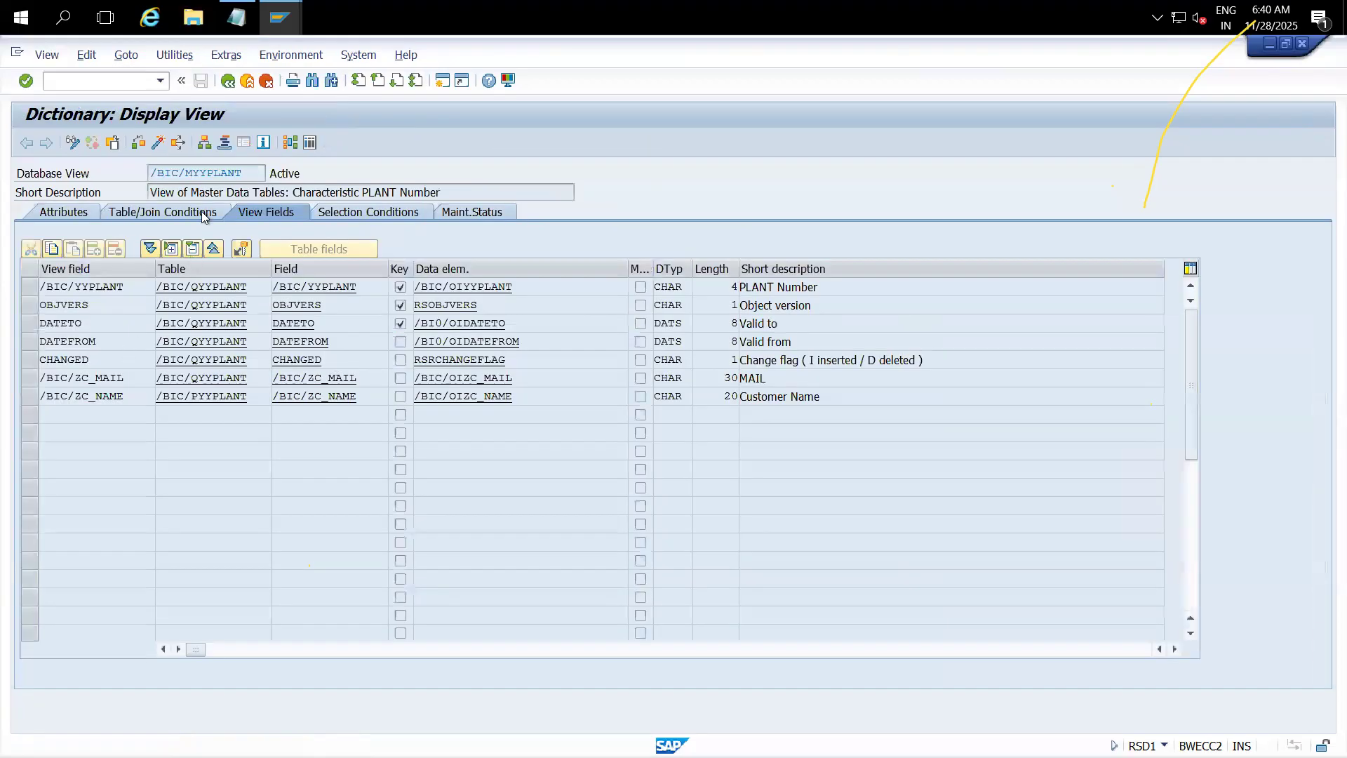
click(197, 213)
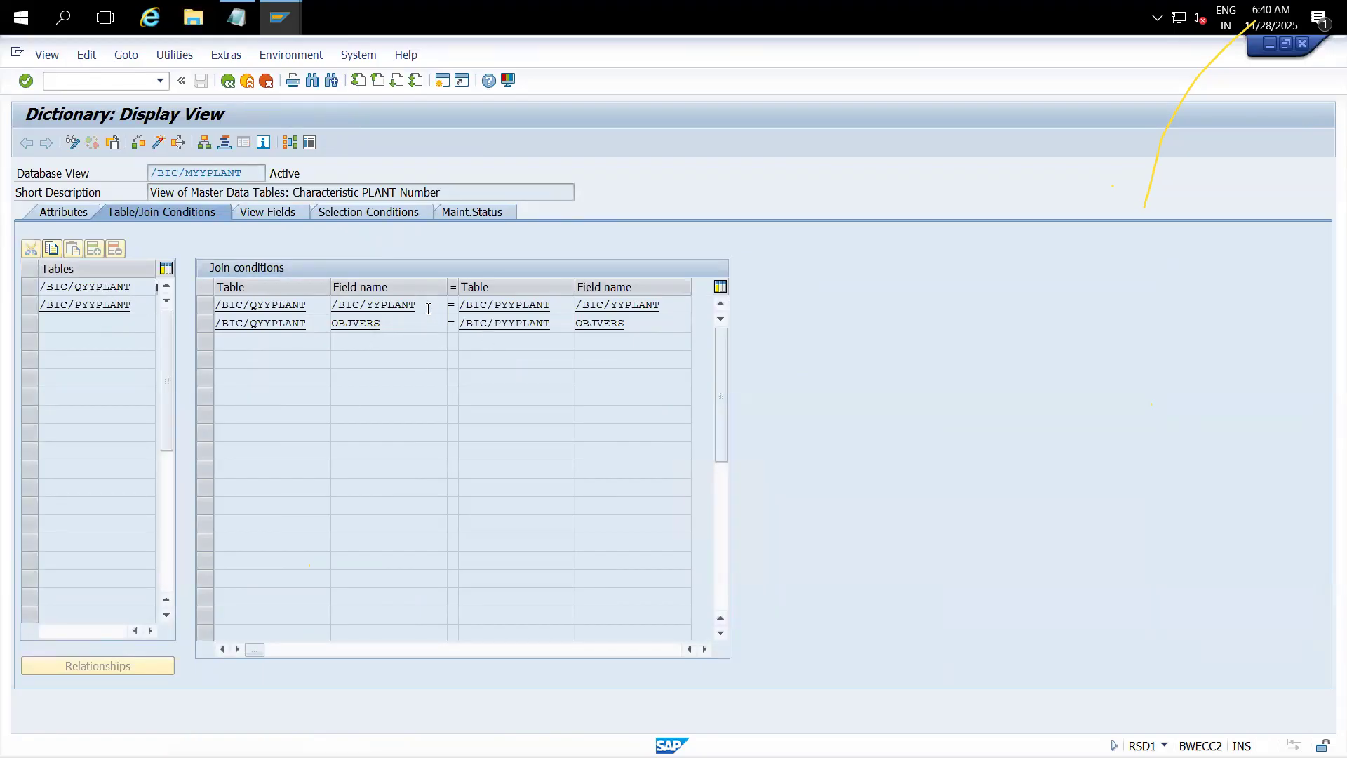
drag(416, 306, 327, 308)
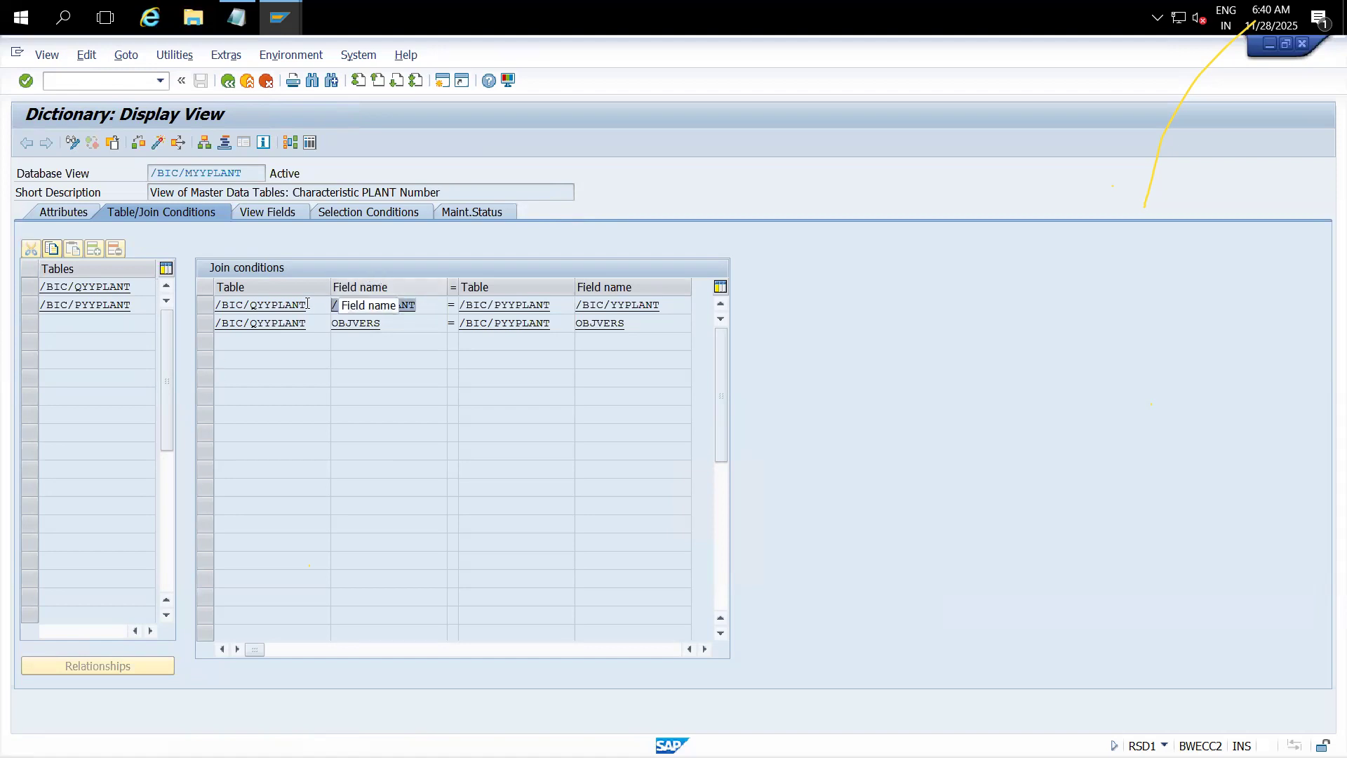
drag(310, 304, 202, 312)
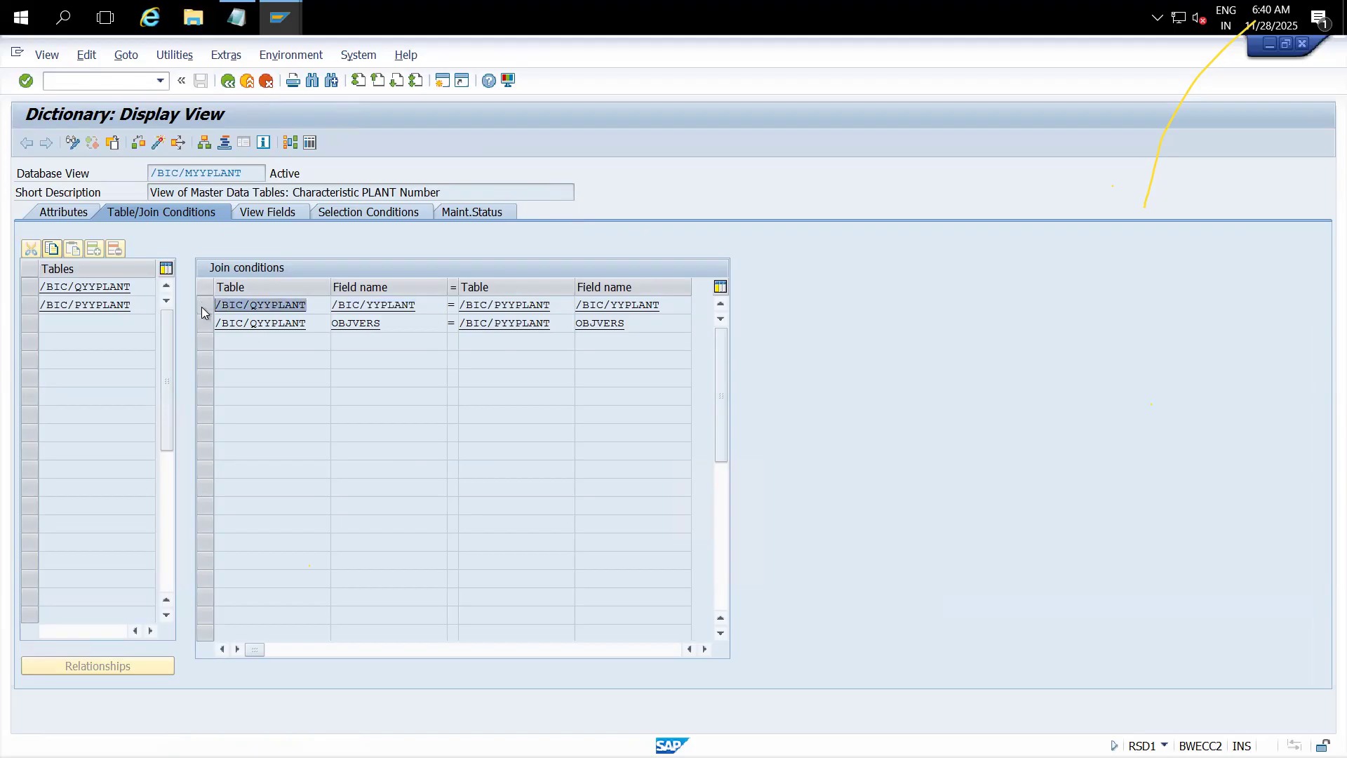
drag(554, 305, 457, 306)
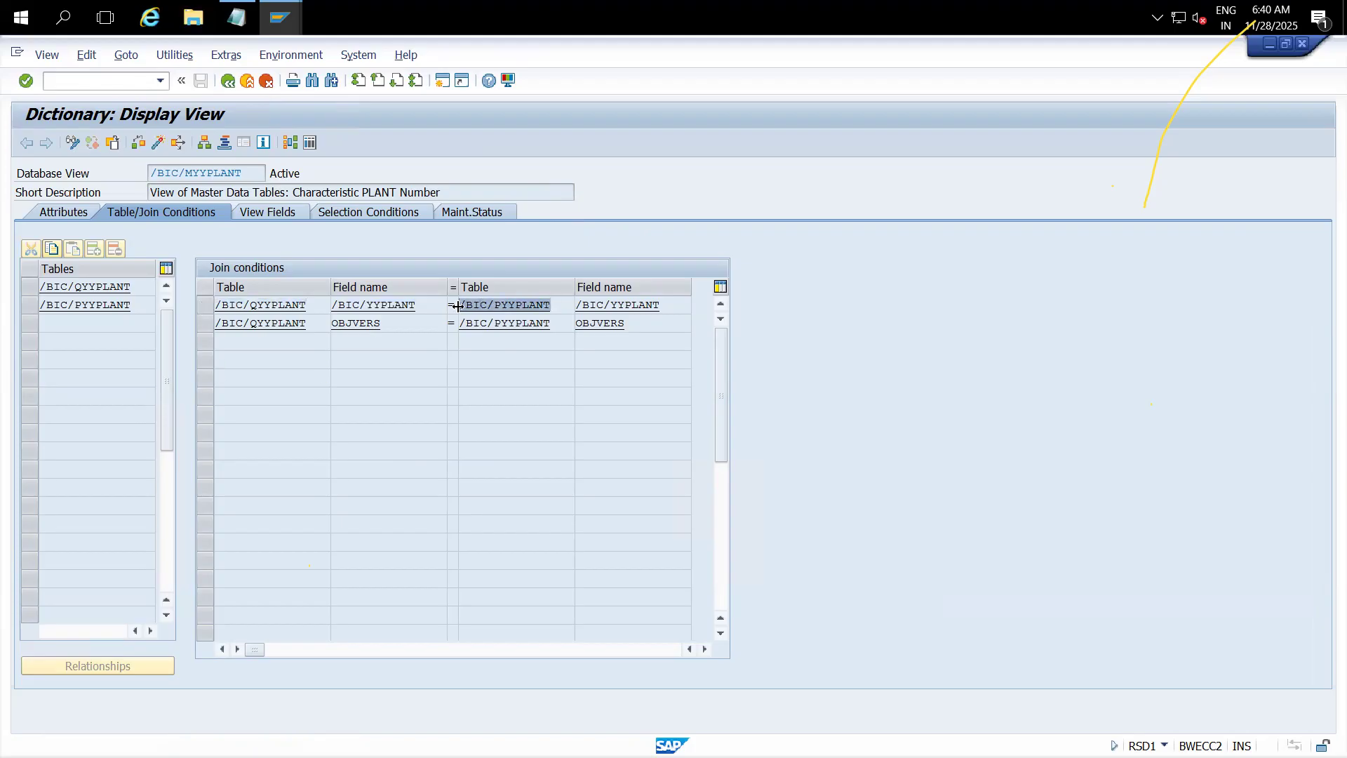
click(502, 307)
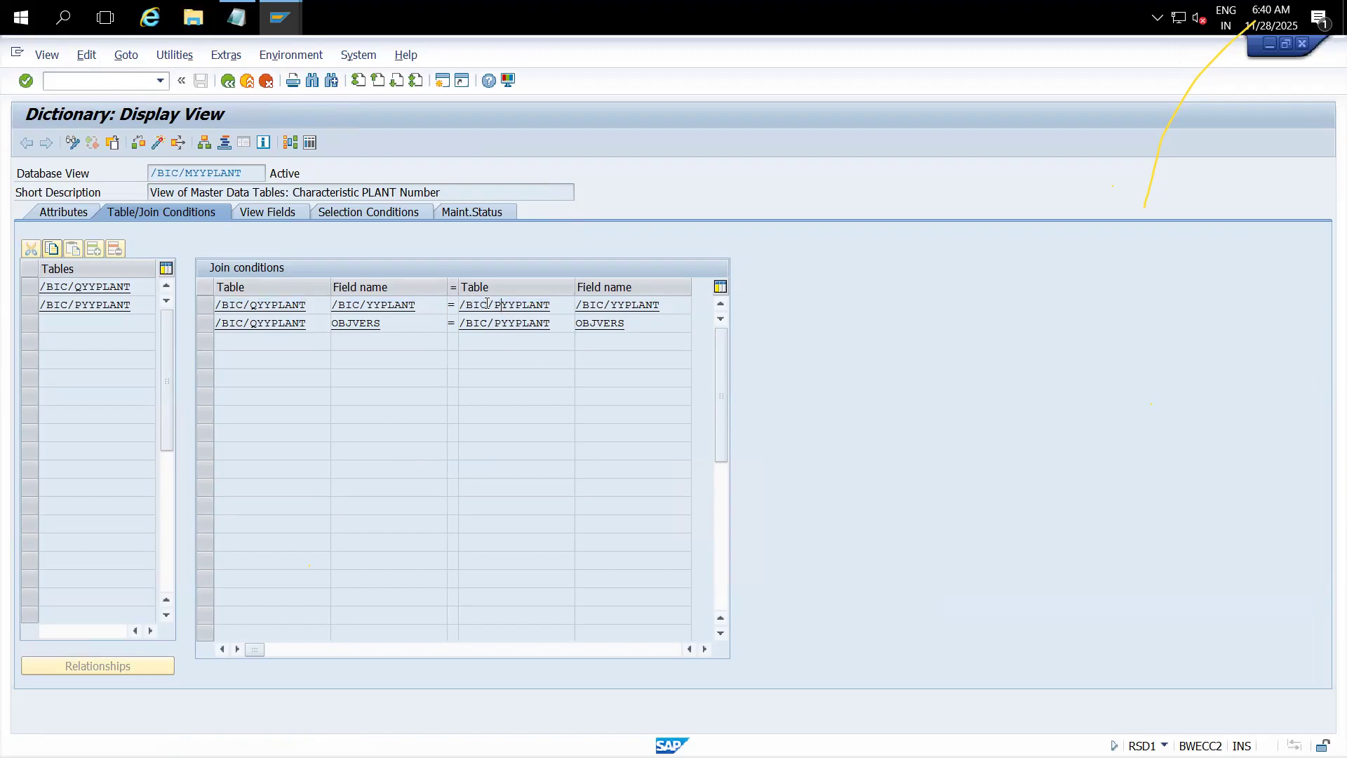
drag(503, 304, 550, 306)
click(279, 216)
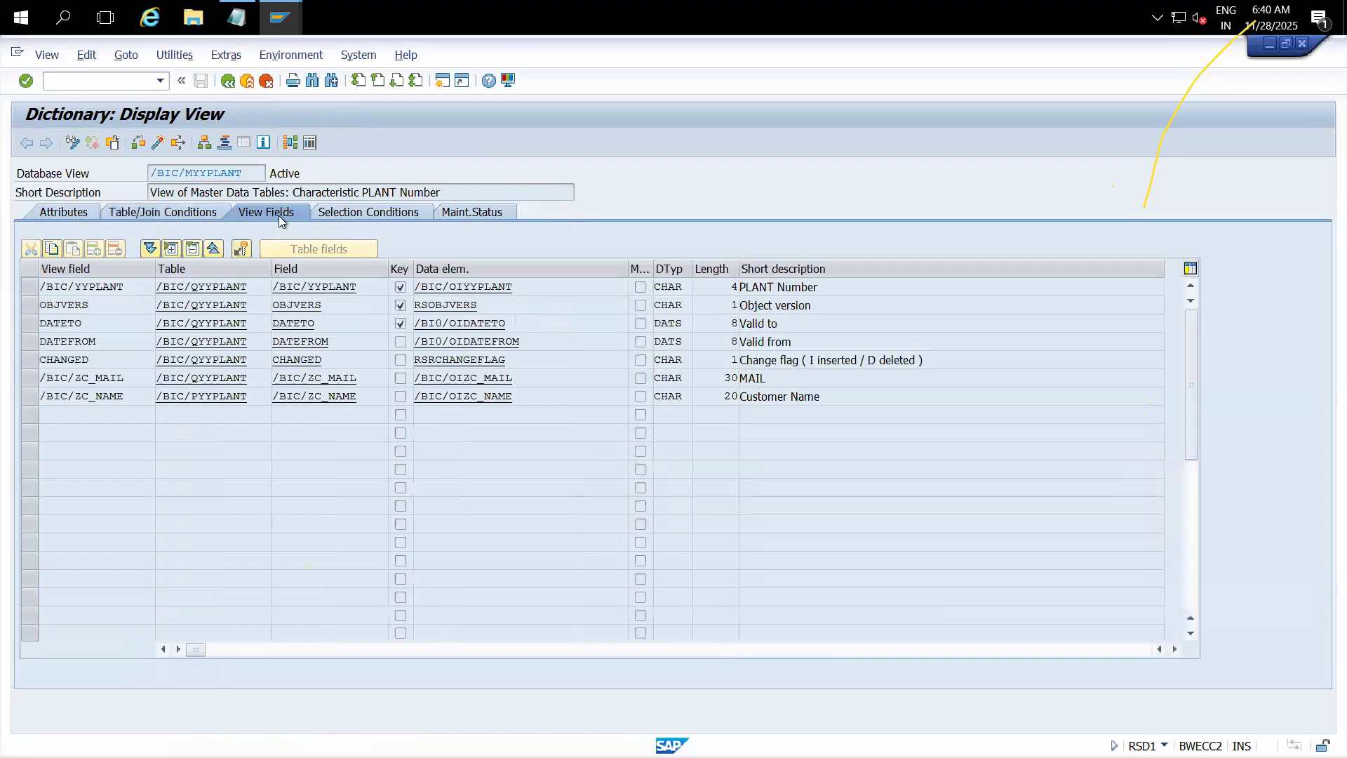
Step: Display the data entries of view /BIC/MYYPLANT and mark the DATETO and DATEFROM fields in its definition
click(311, 148)
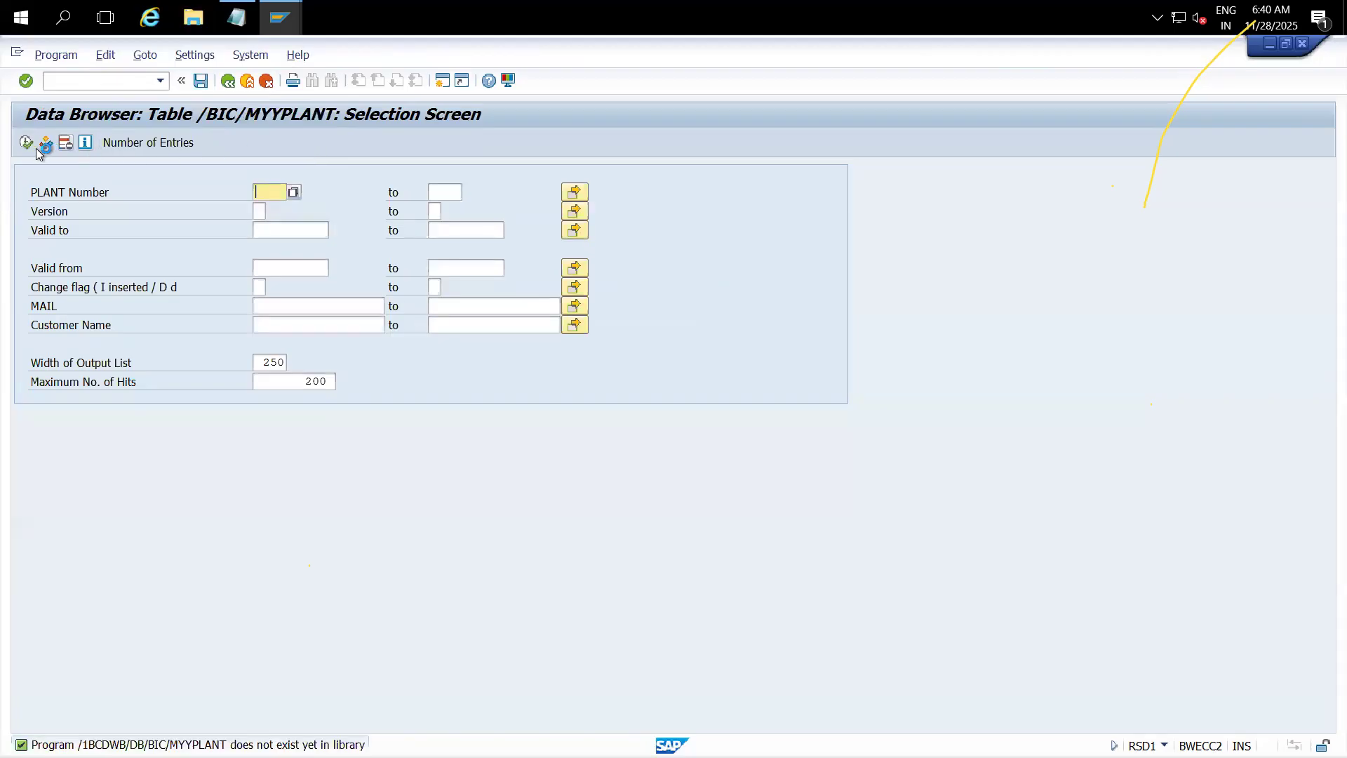
click(27, 142)
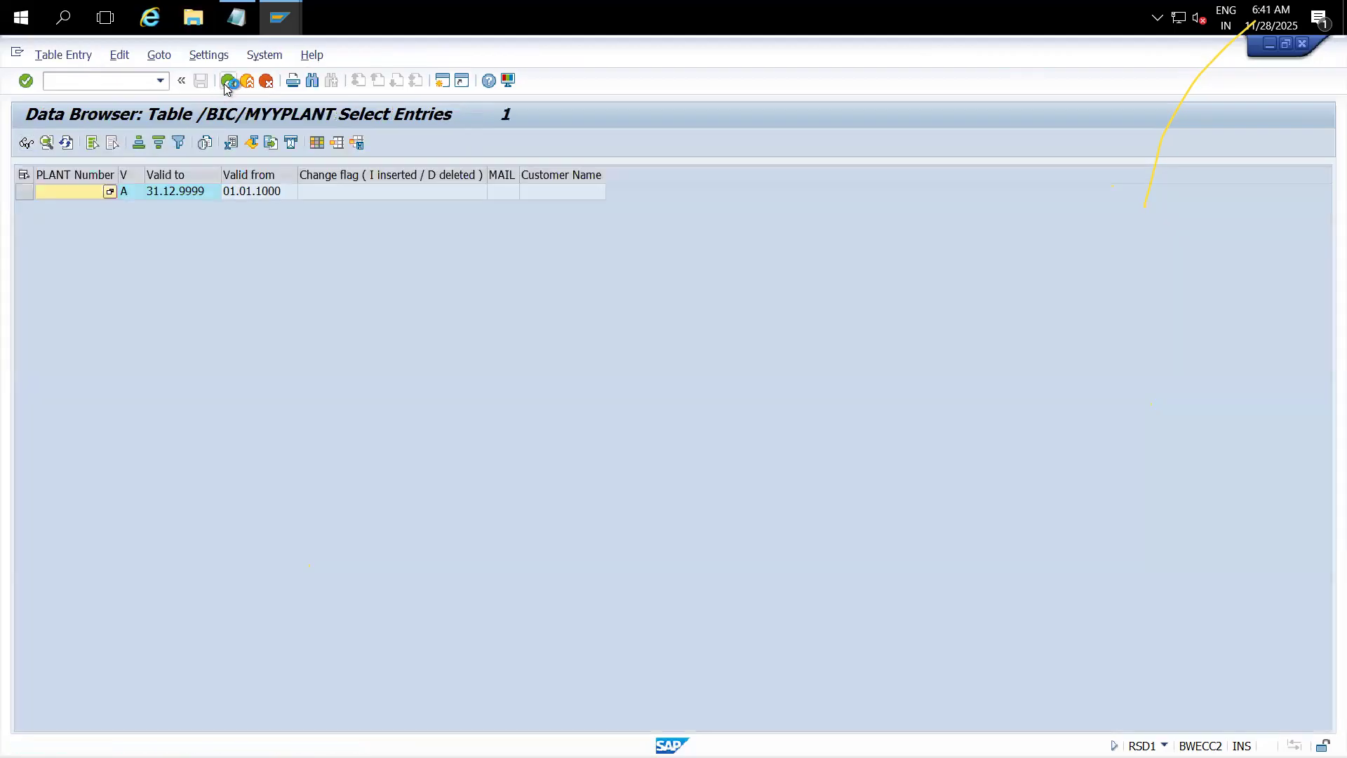
click(228, 81)
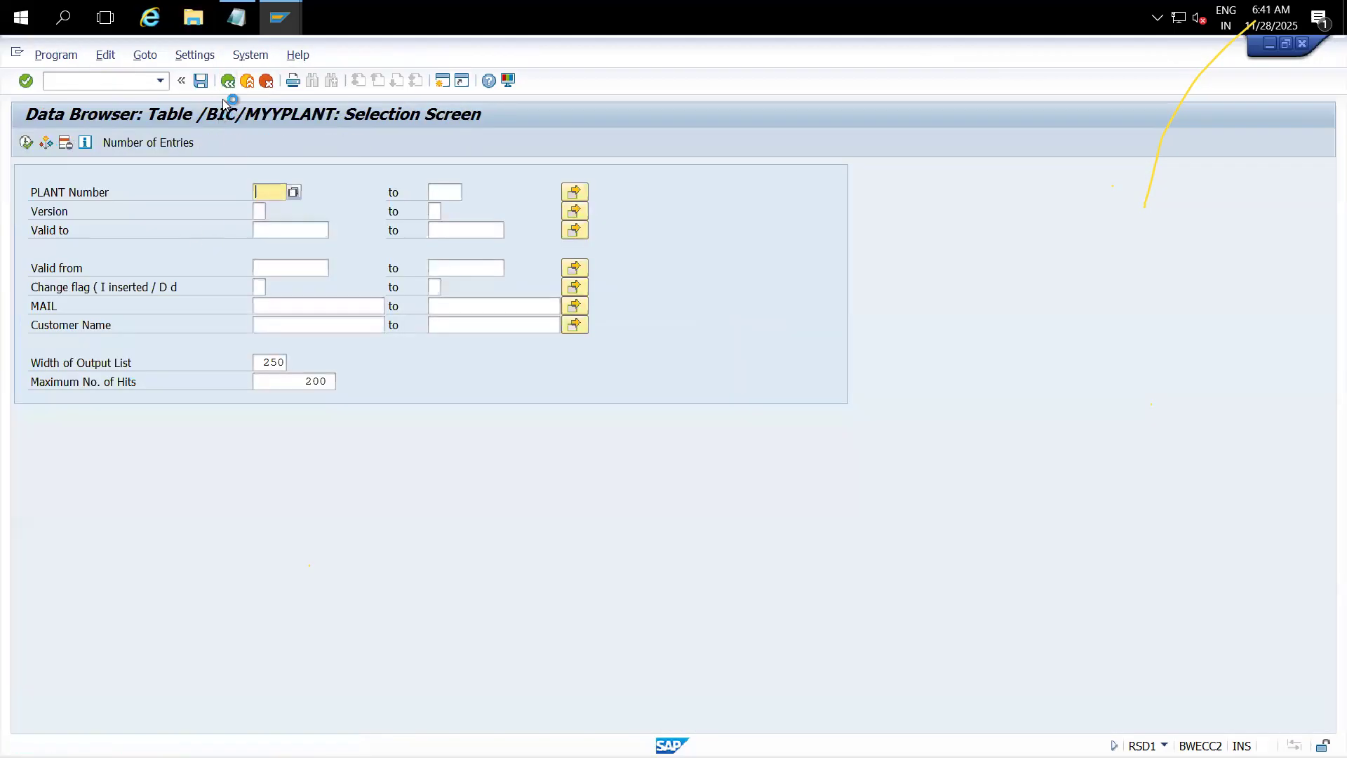
click(227, 81)
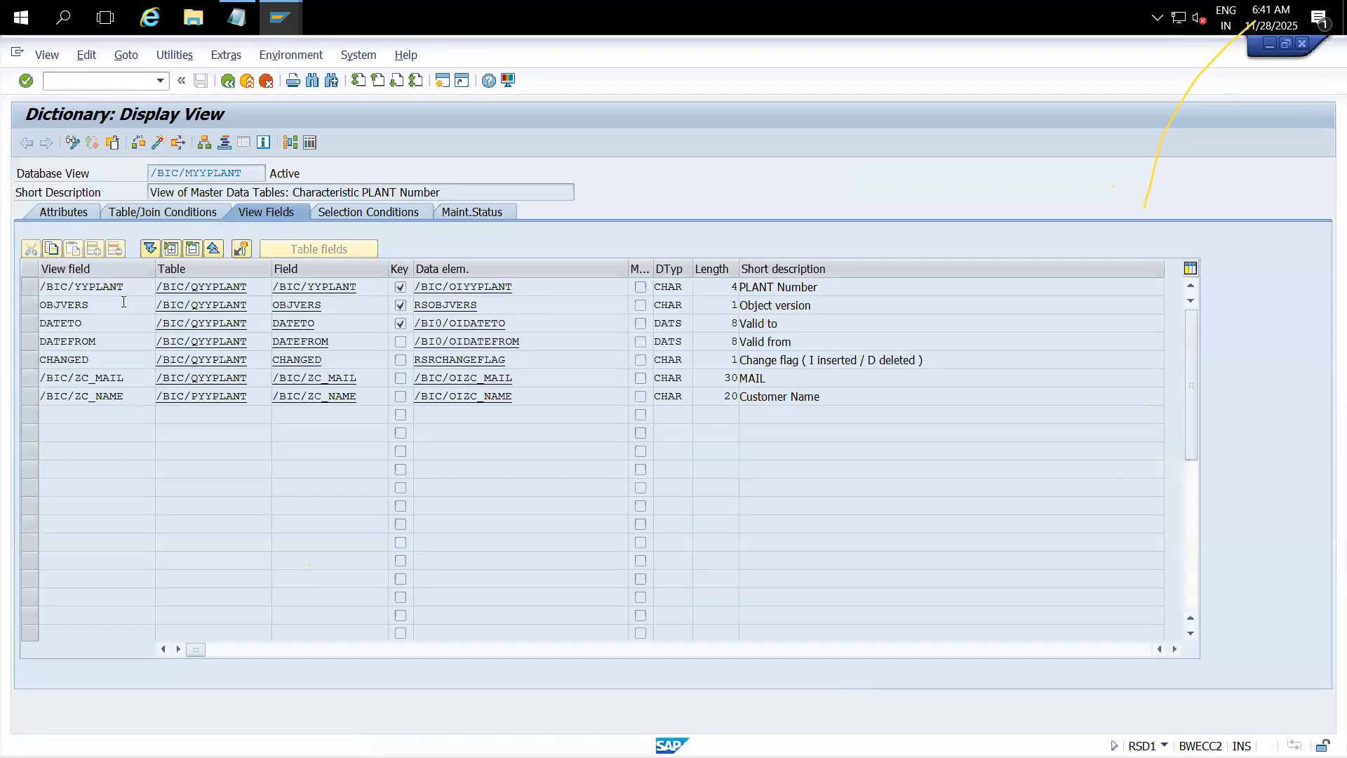
click(29, 326)
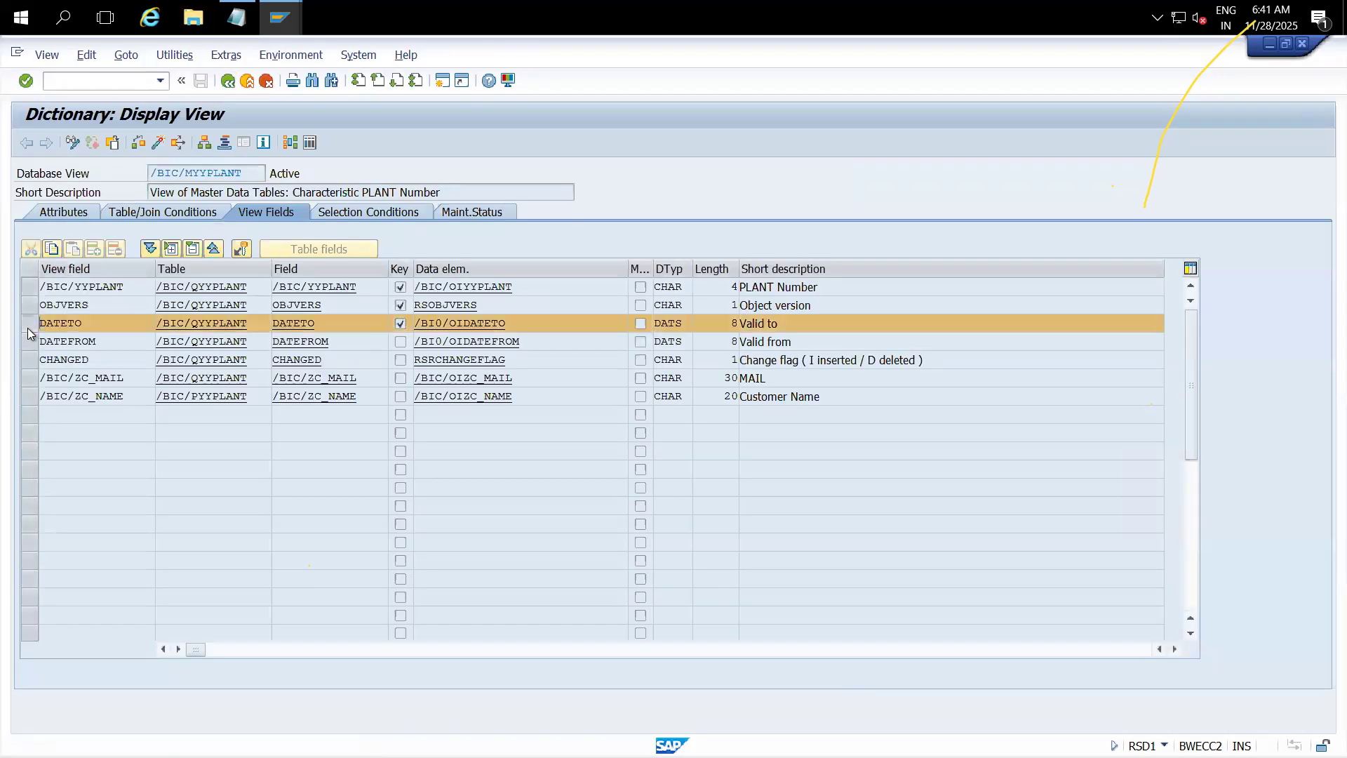
click(27, 347)
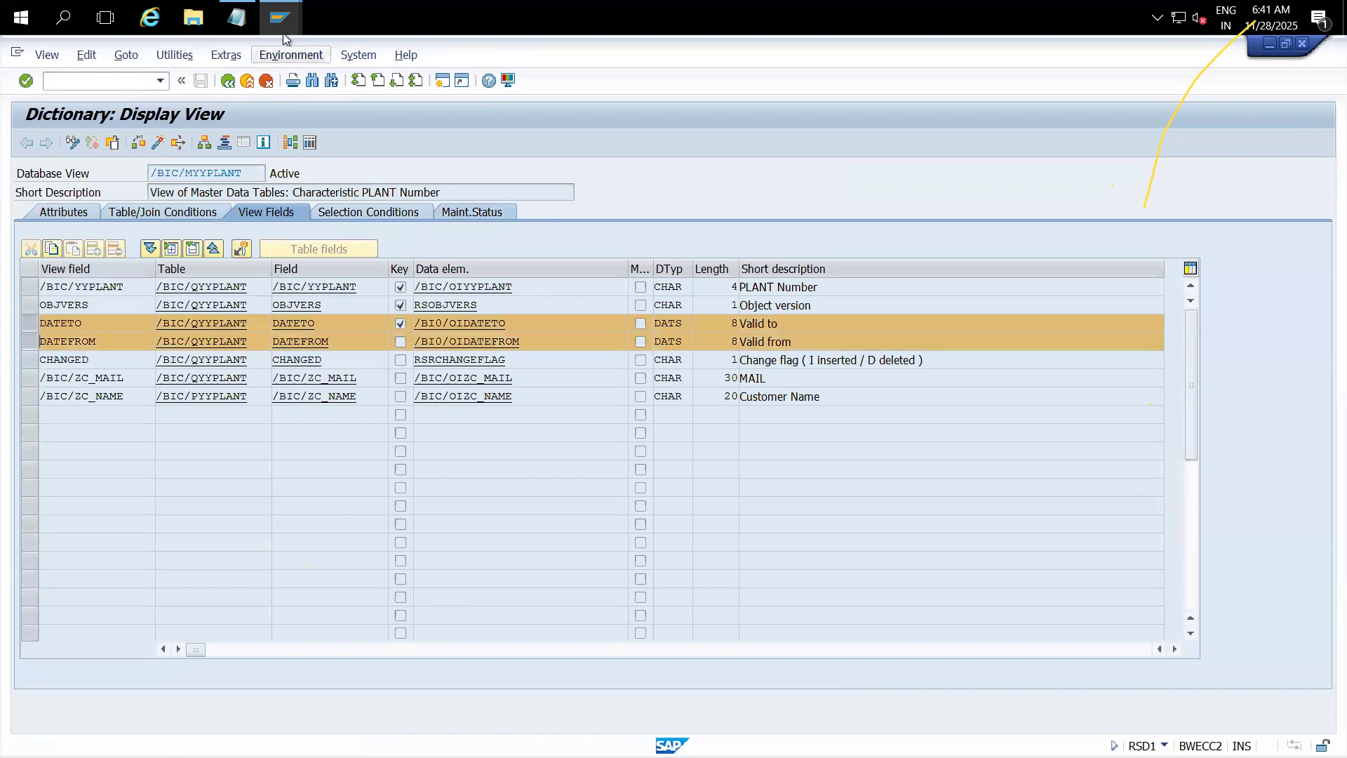
Step: Start Excel
key(super+r)
text(excel)
key(Return)
Step: Open text table /BIC/TYYPLANT from the YYPLANT details, examine its fields, and return to the characteristic
click(225, 83)
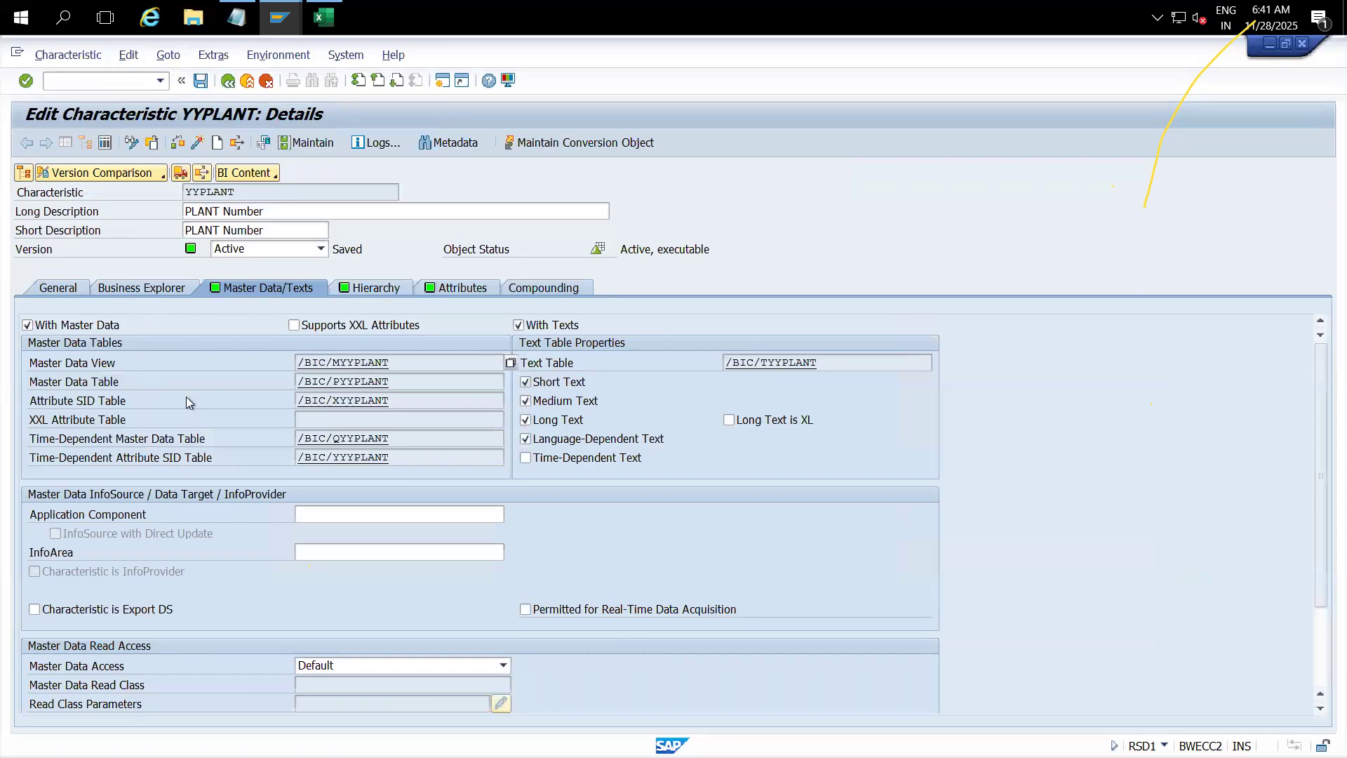
double_click(771, 363)
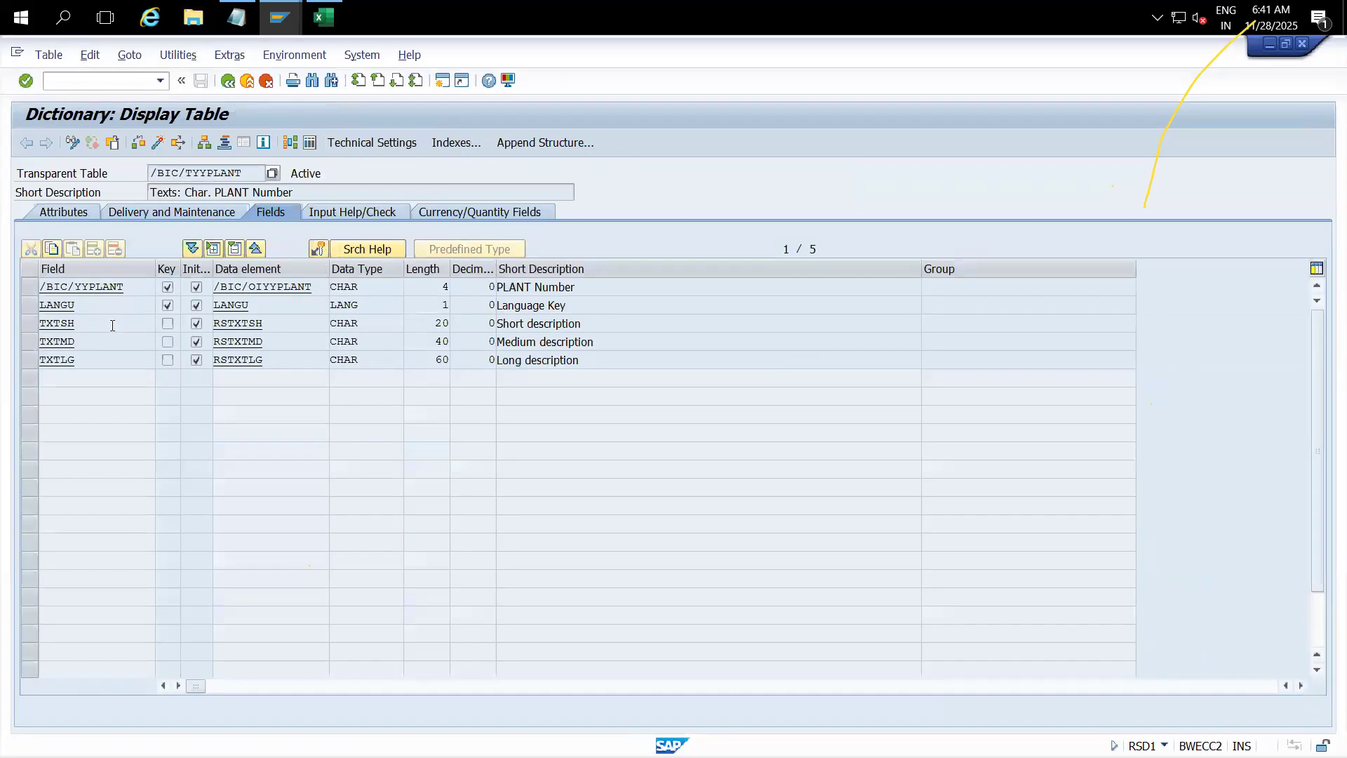
click(228, 81)
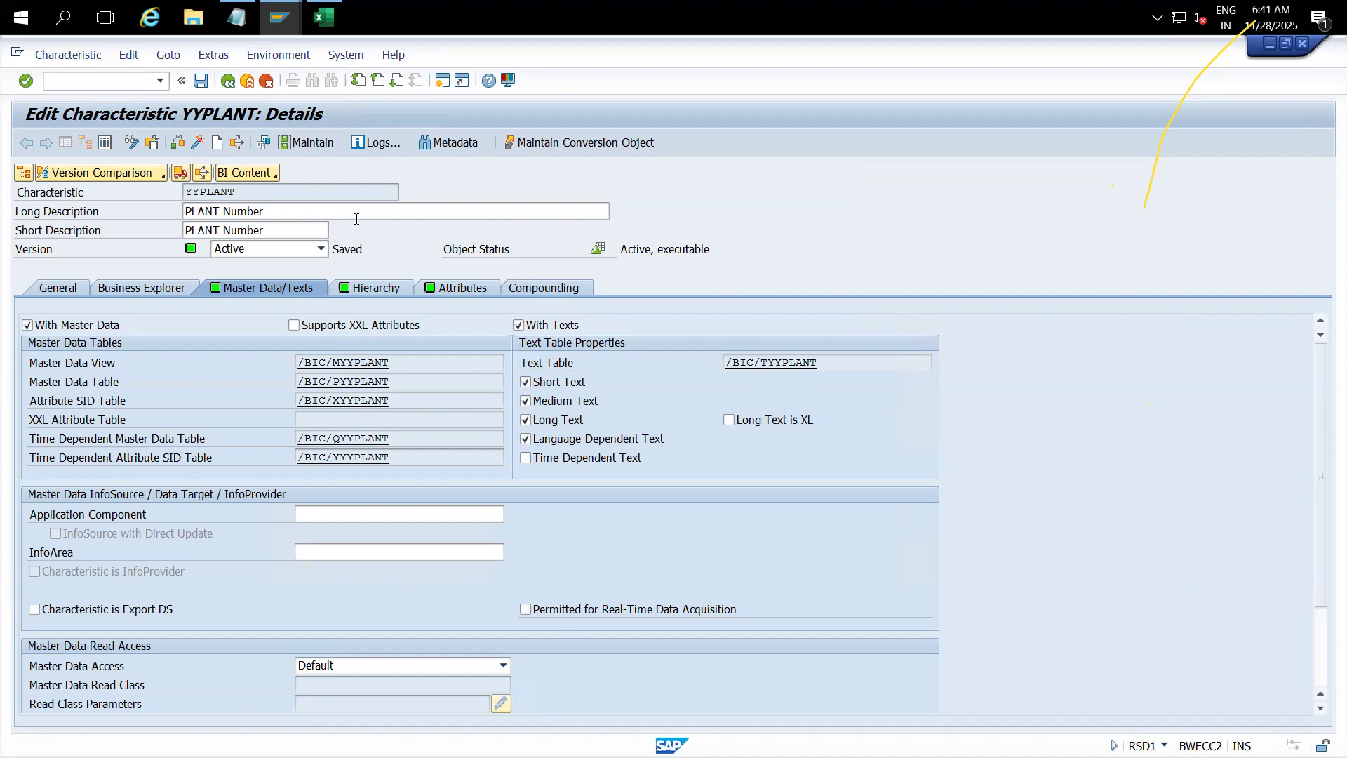
Step: Switch to Excel, enter YYPLANT in cell F7 of a blank workbook, and widen column F
click(323, 18)
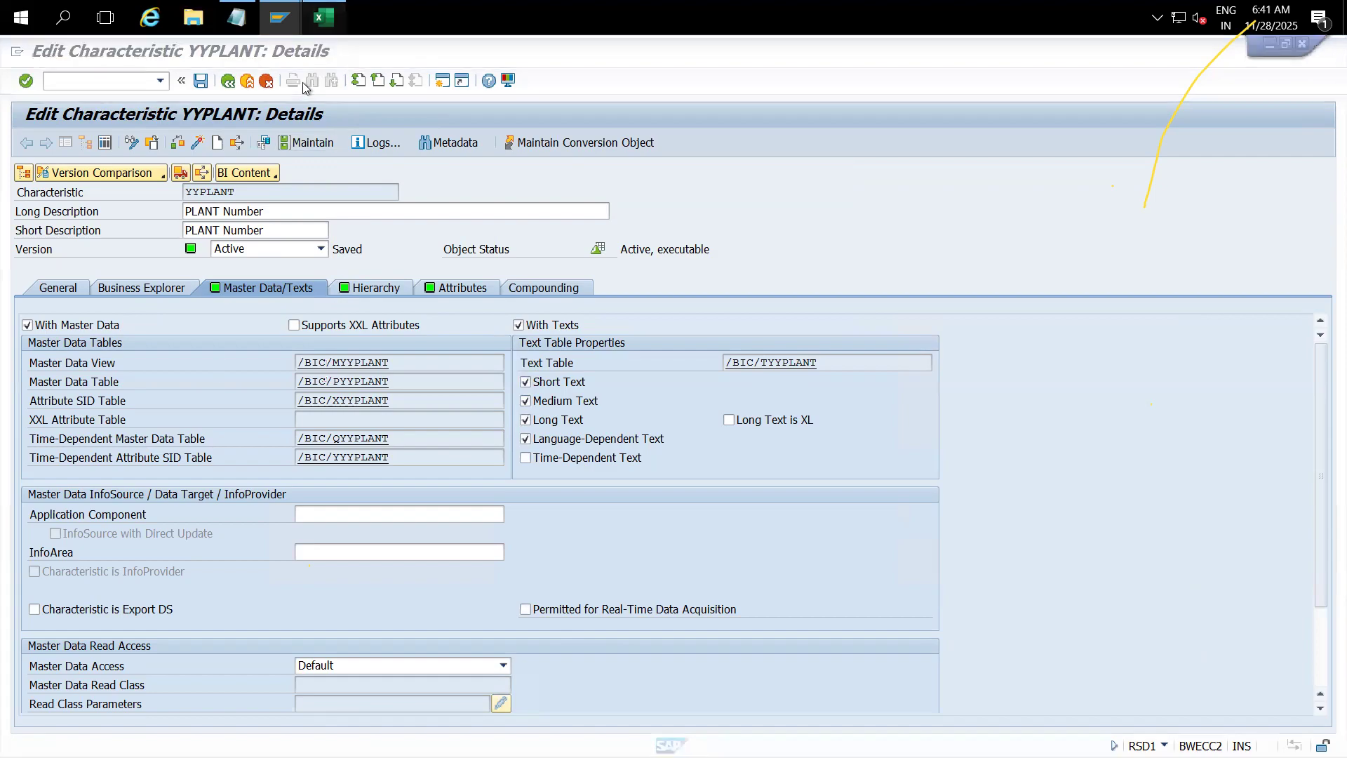
click(221, 210)
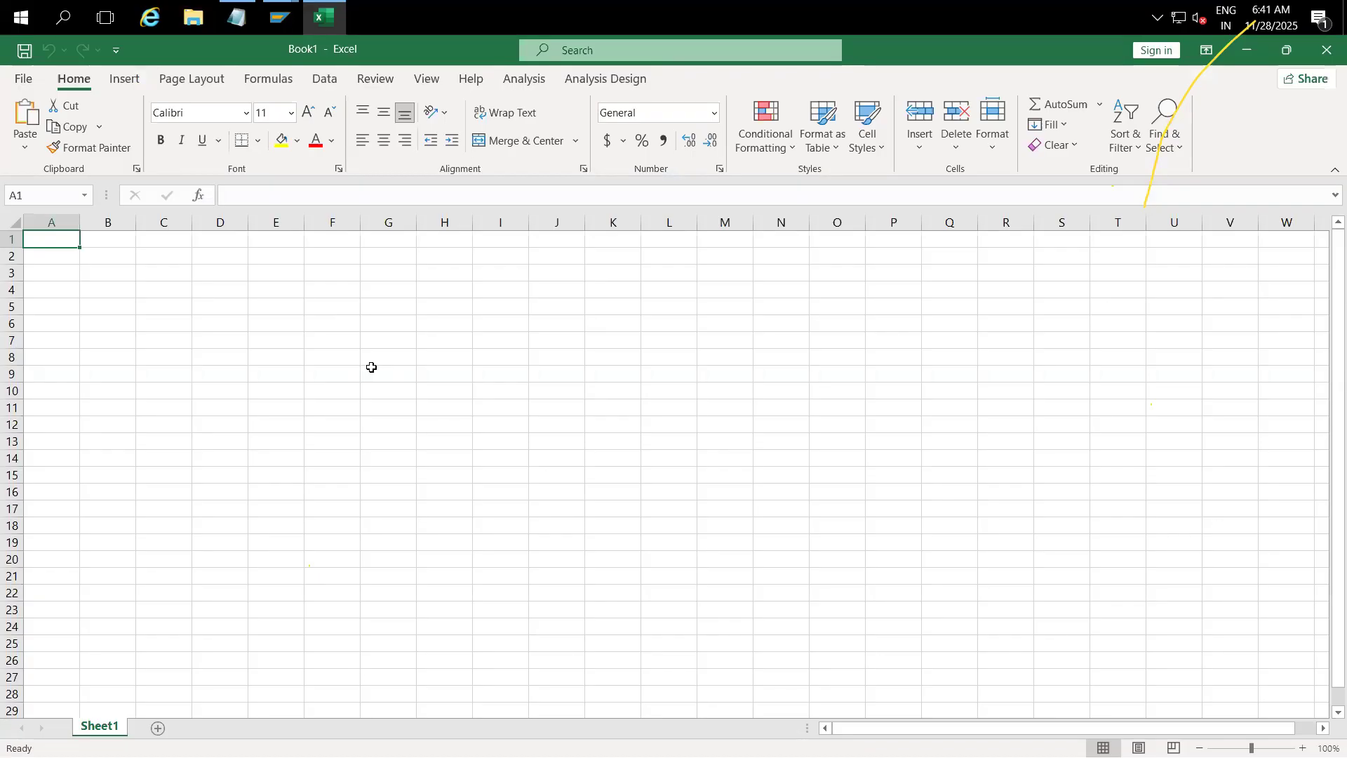
double_click(337, 346)
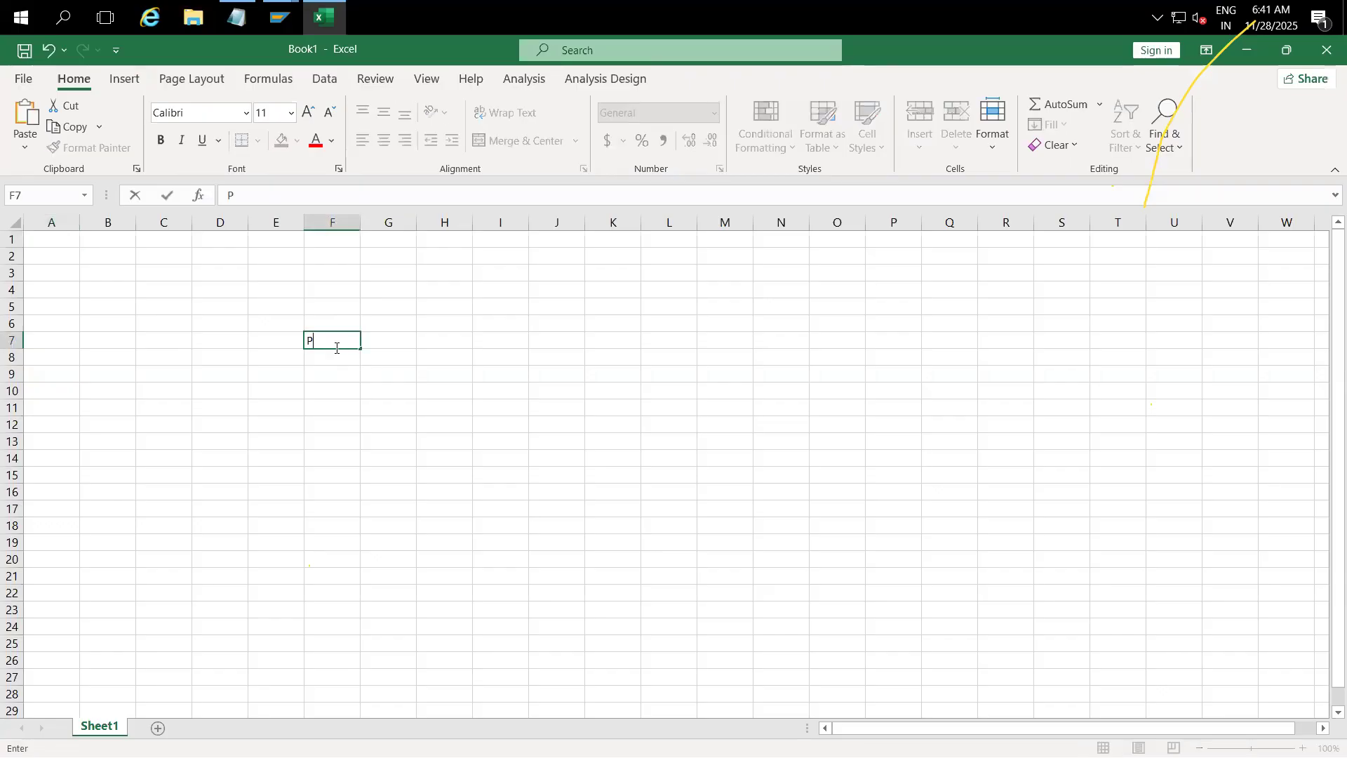
text(YYPLANT)
click(397, 412)
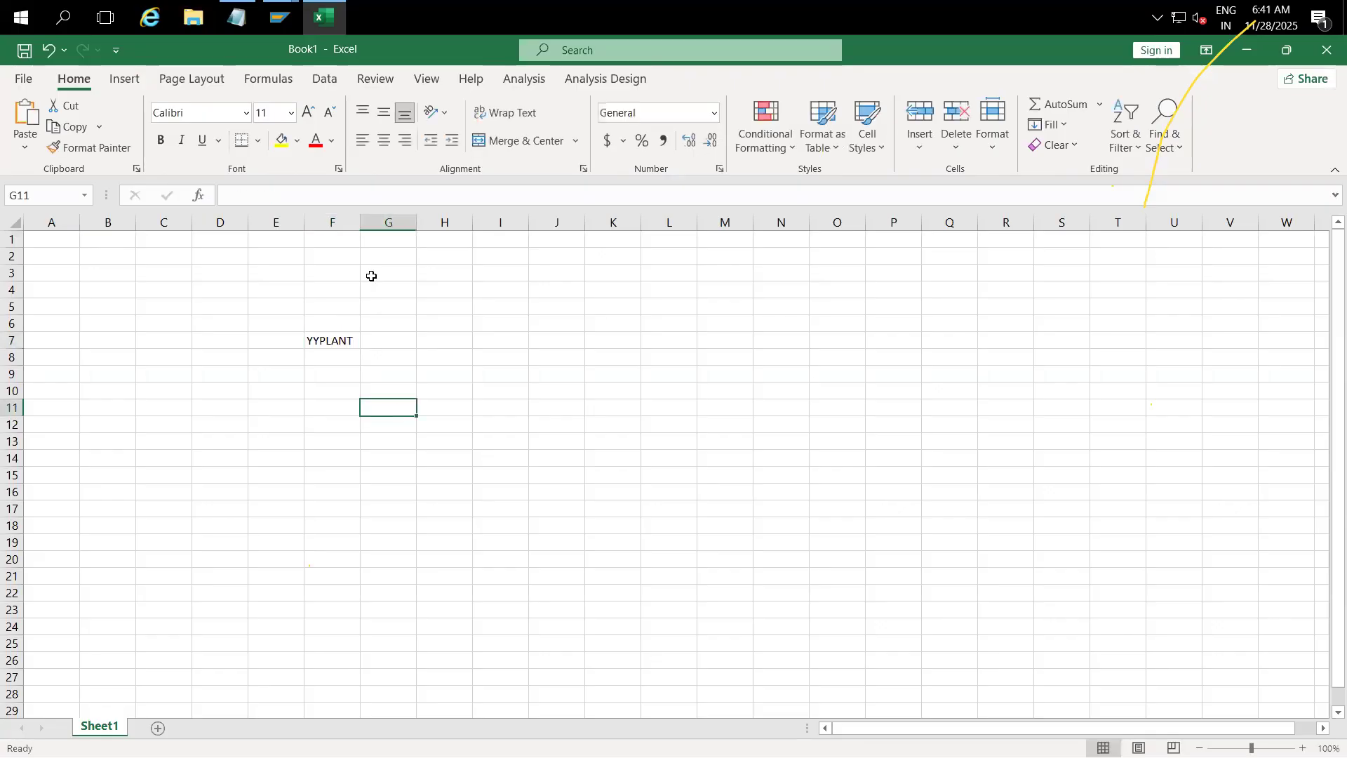
drag(361, 229, 391, 230)
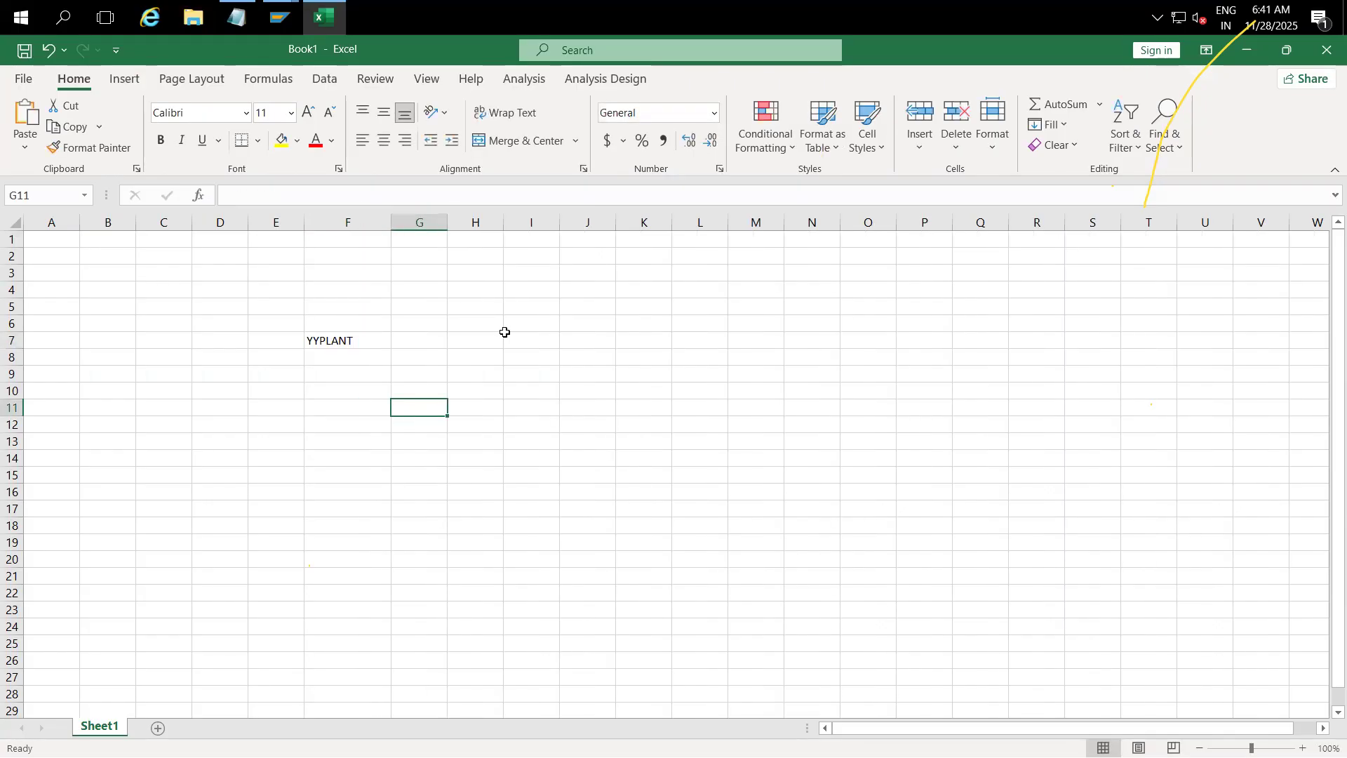
Step: Enter the labels Attribute in cell H7 and Text in cell H11
click(480, 337)
text(Attribute)
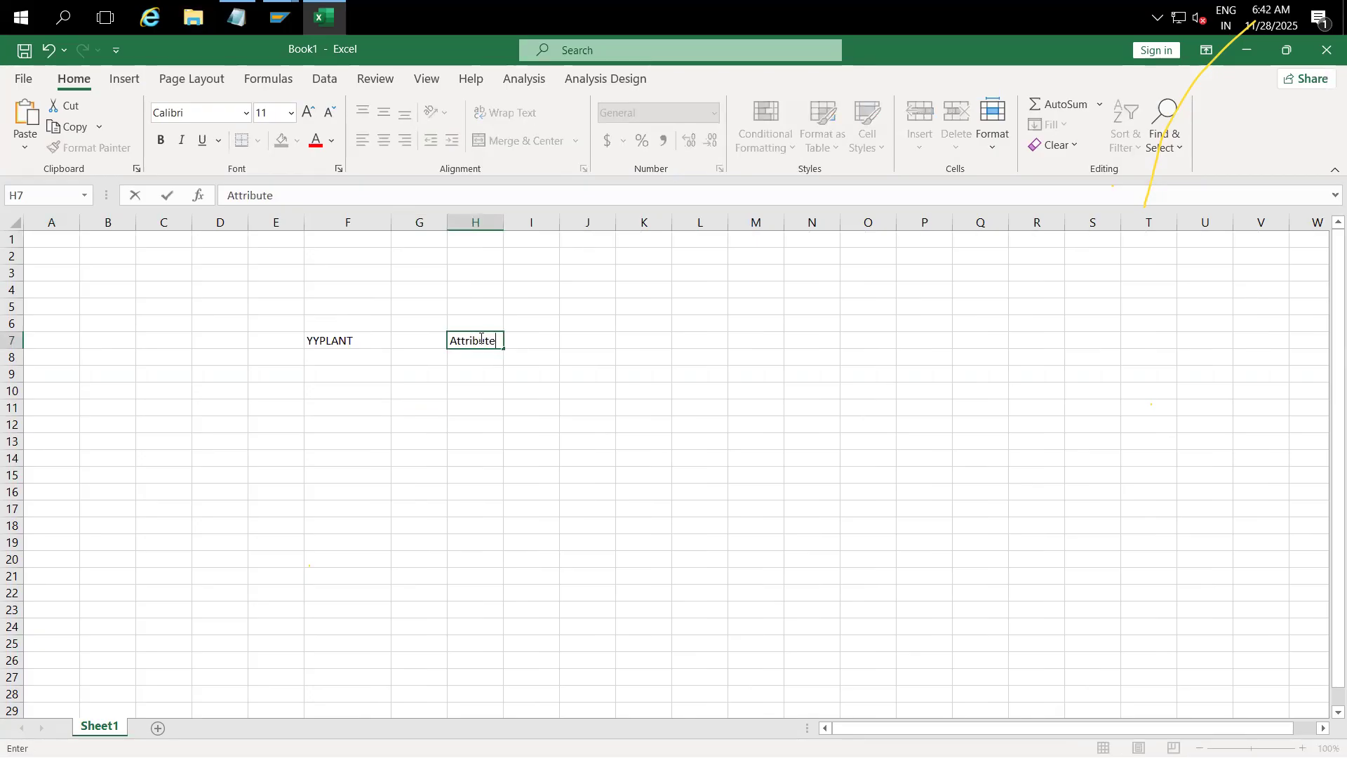
click(472, 412)
text(Text)
click(468, 502)
text(Hierarch)
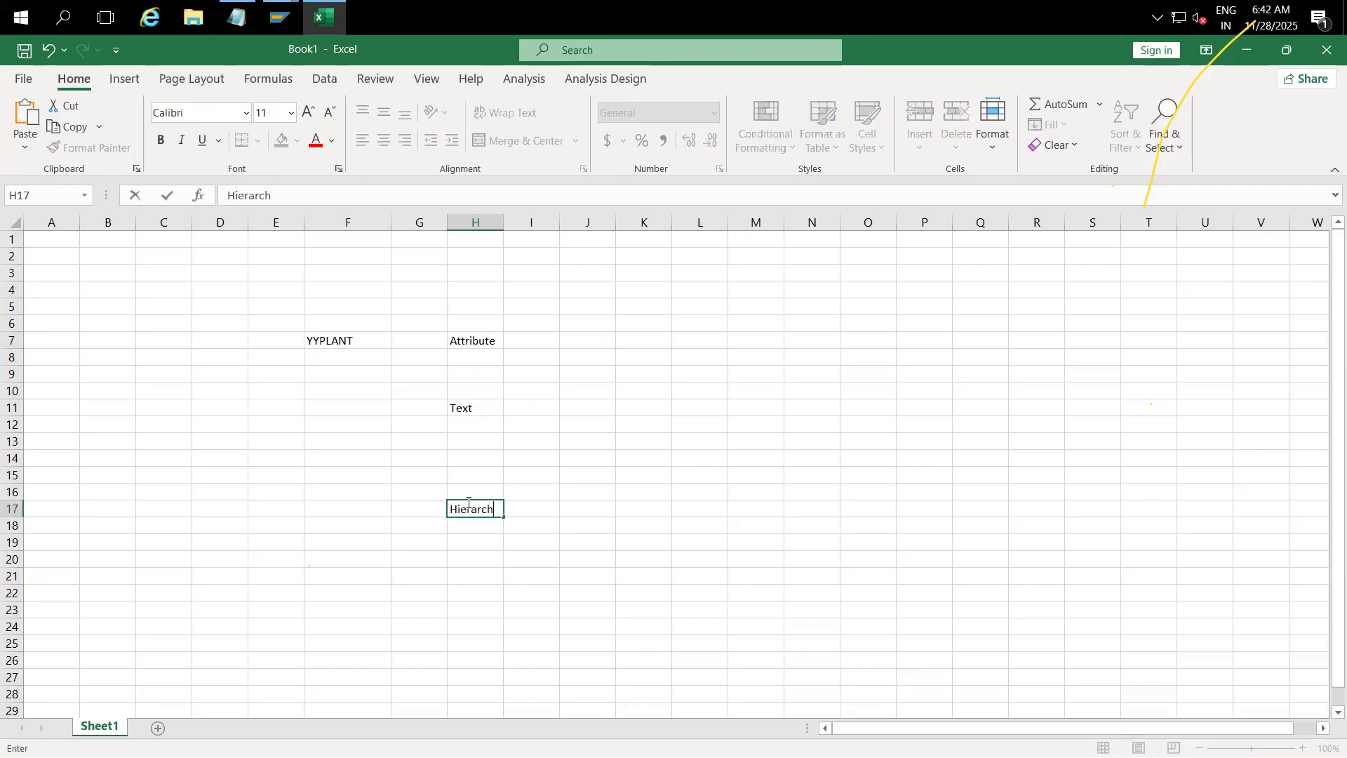
key(BackSpace)
key(BackSpace)
key(BackSpace)
key(BackSpace)
key(BackSpace)
key(BackSpace)
key(BackSpace)
key(BackSpace)
click(551, 470)
click(531, 413)
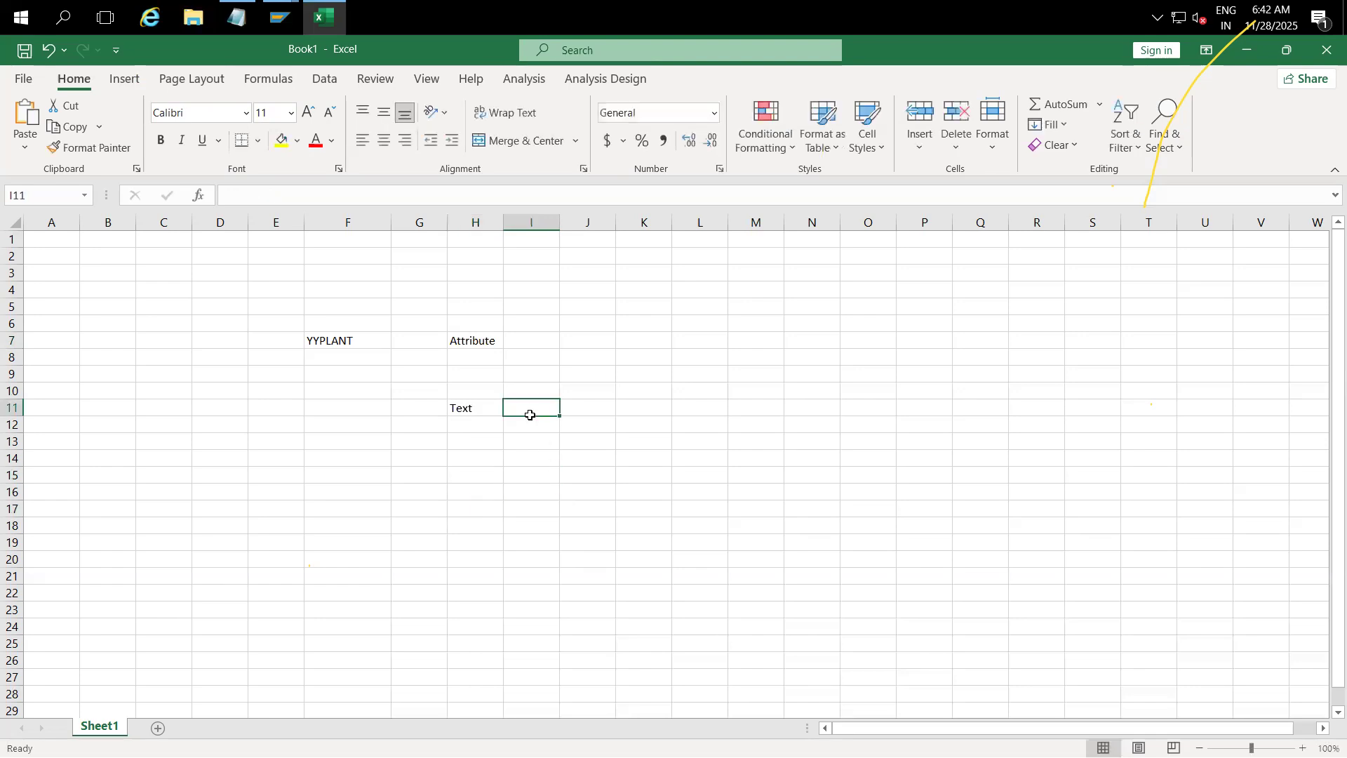
Step: Enter the sample plant record 1000 in K7 and Dubai Plant in L7, widen column L, and select K6:L7
click(646, 336)
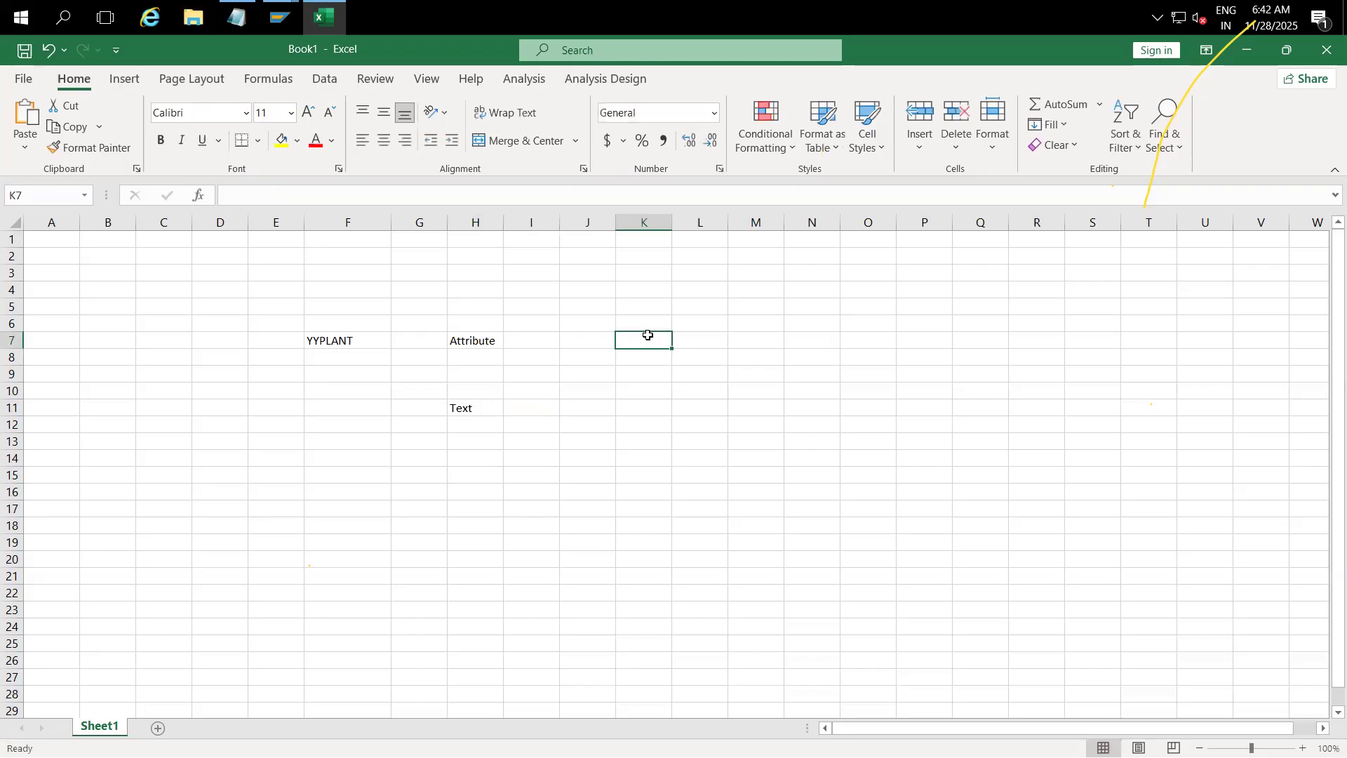
text(1000)
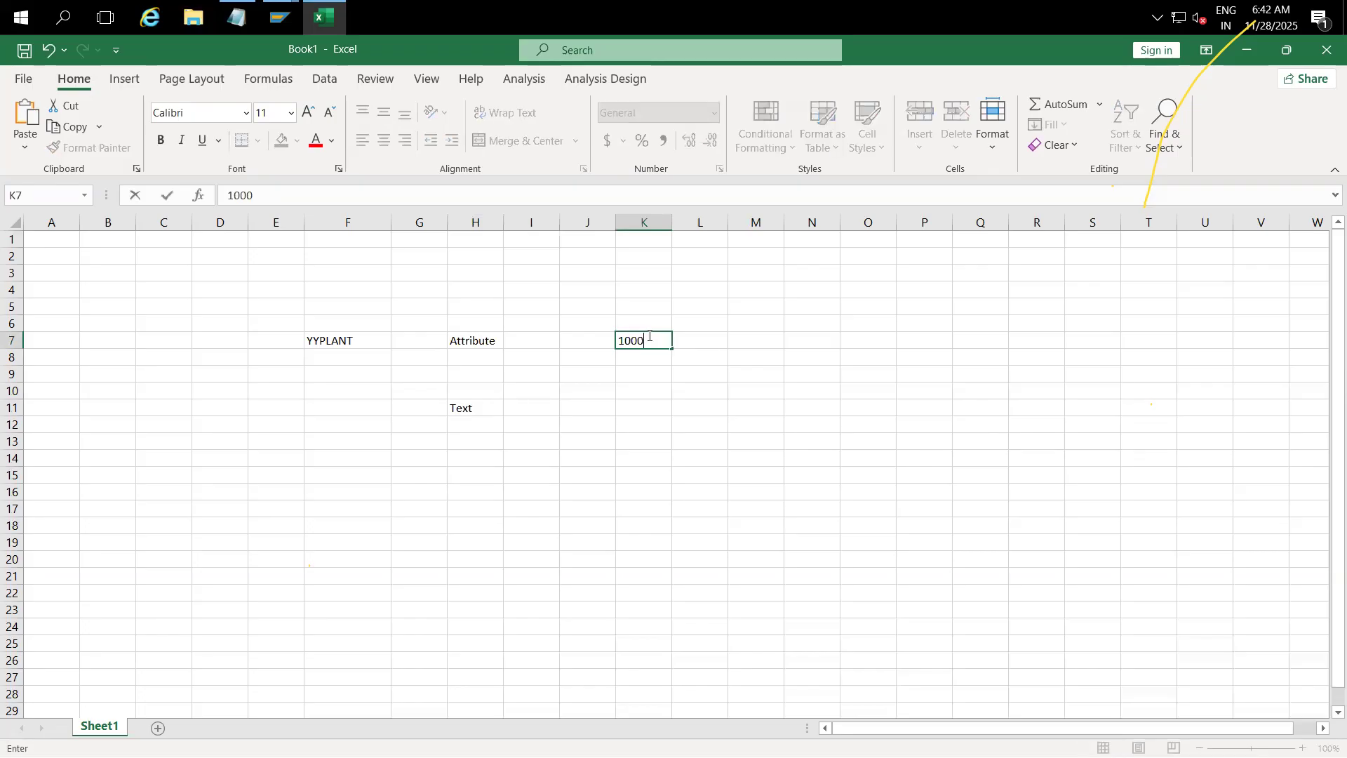
click(676, 405)
click(652, 342)
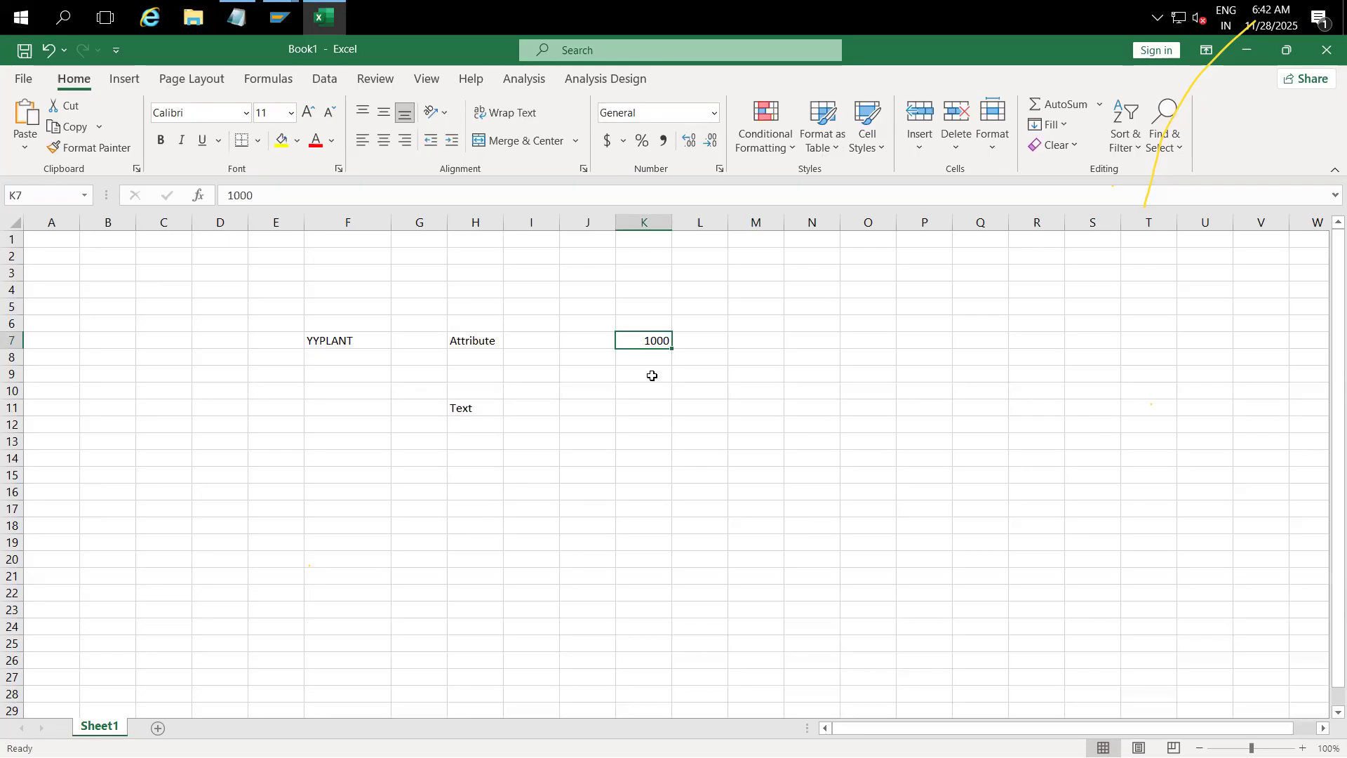
click(700, 341)
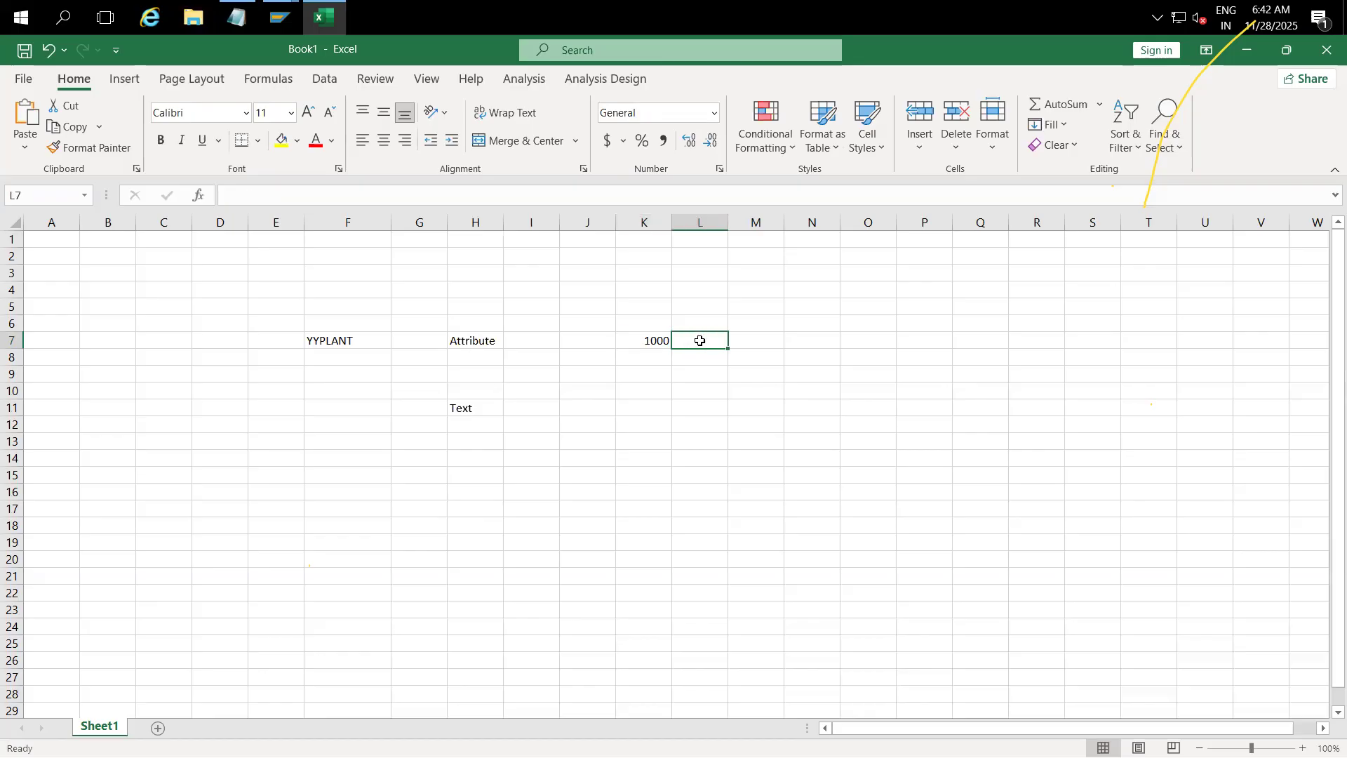
text(Duba)
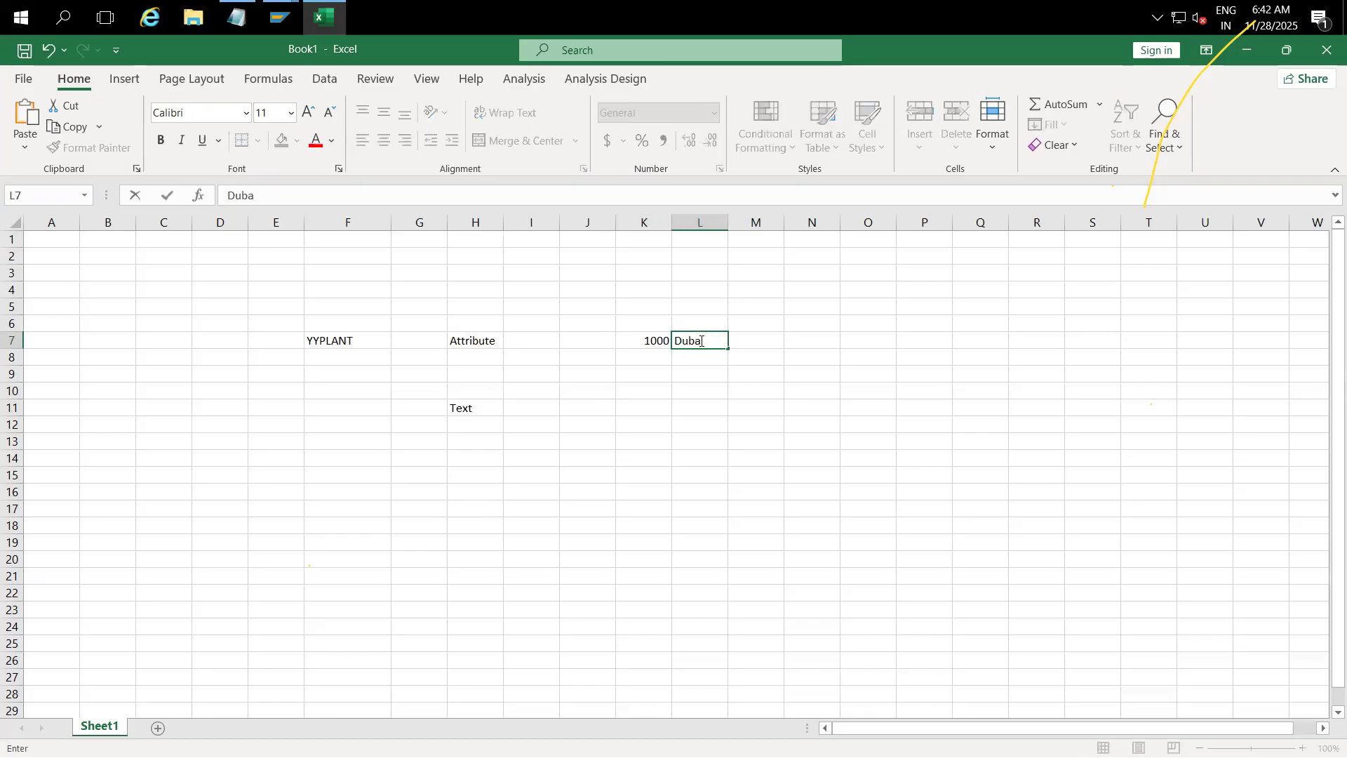
text(i Plant)
click(706, 402)
drag(728, 217, 740, 217)
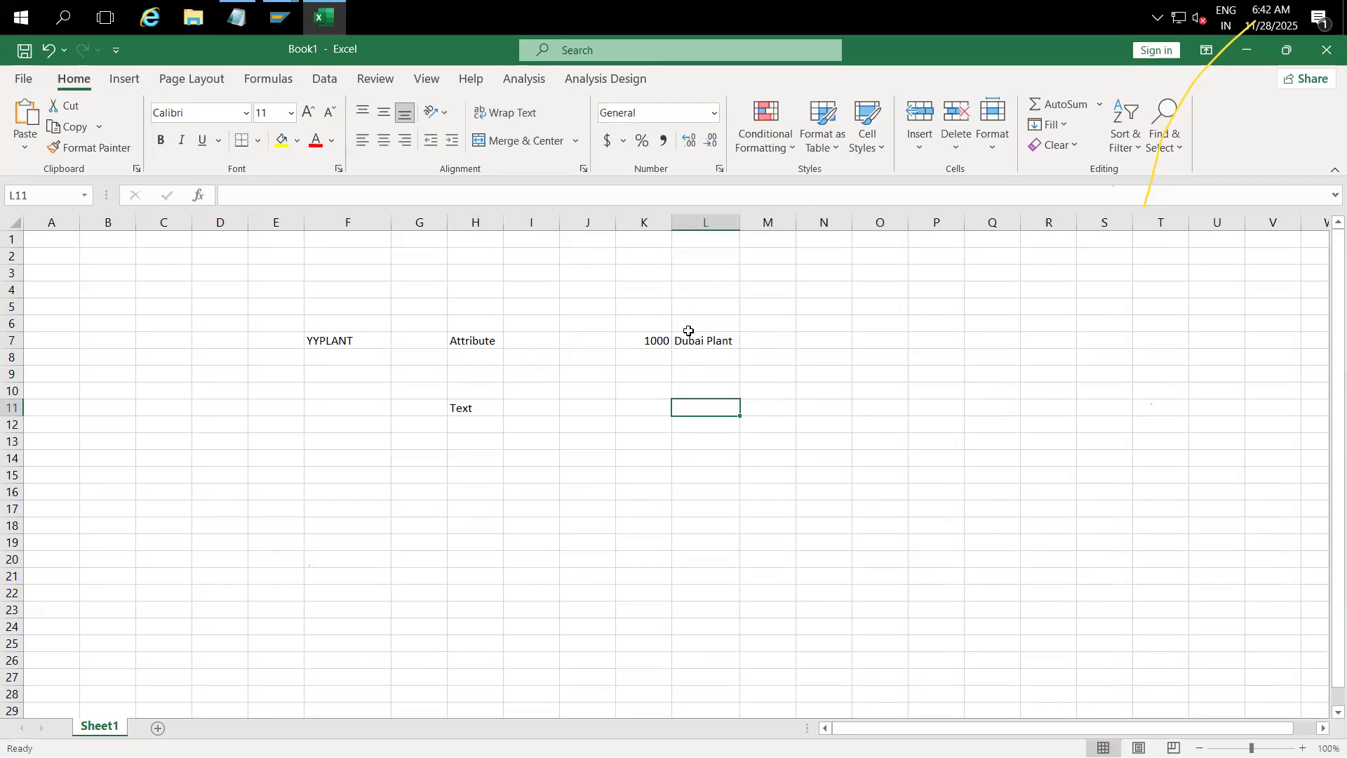
drag(646, 324, 710, 340)
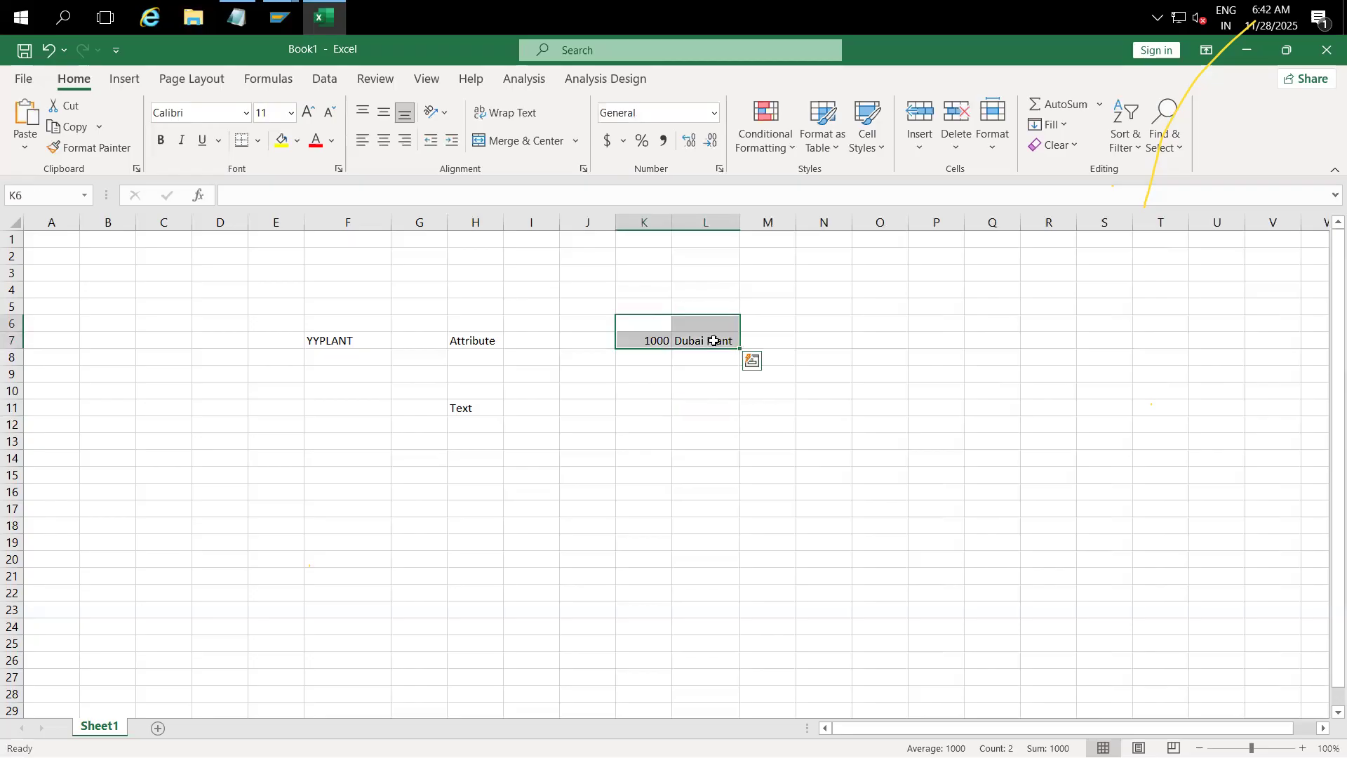
Step: Switch to SAP, open text table /BIC/TYYPLANT, and examine its short, medium and long description fields
key(alt+Tab)
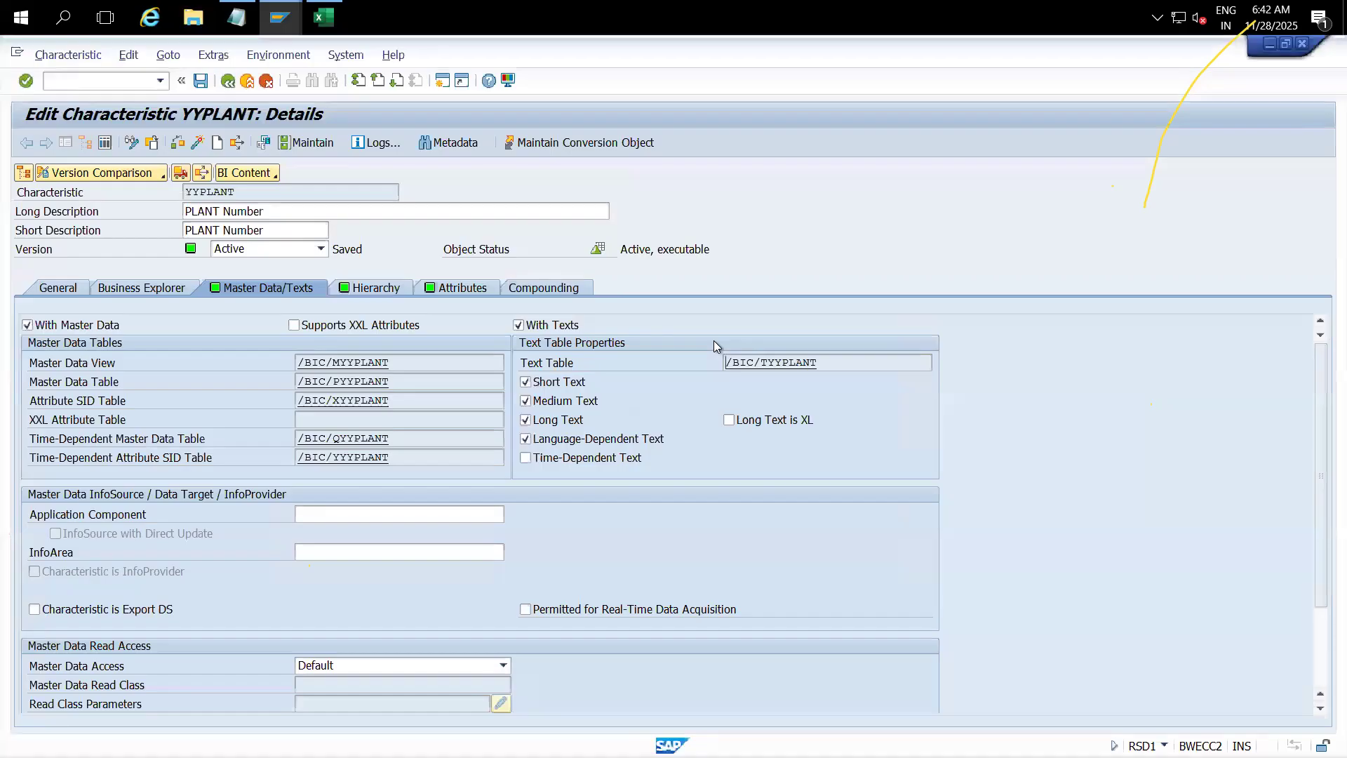
double_click(762, 362)
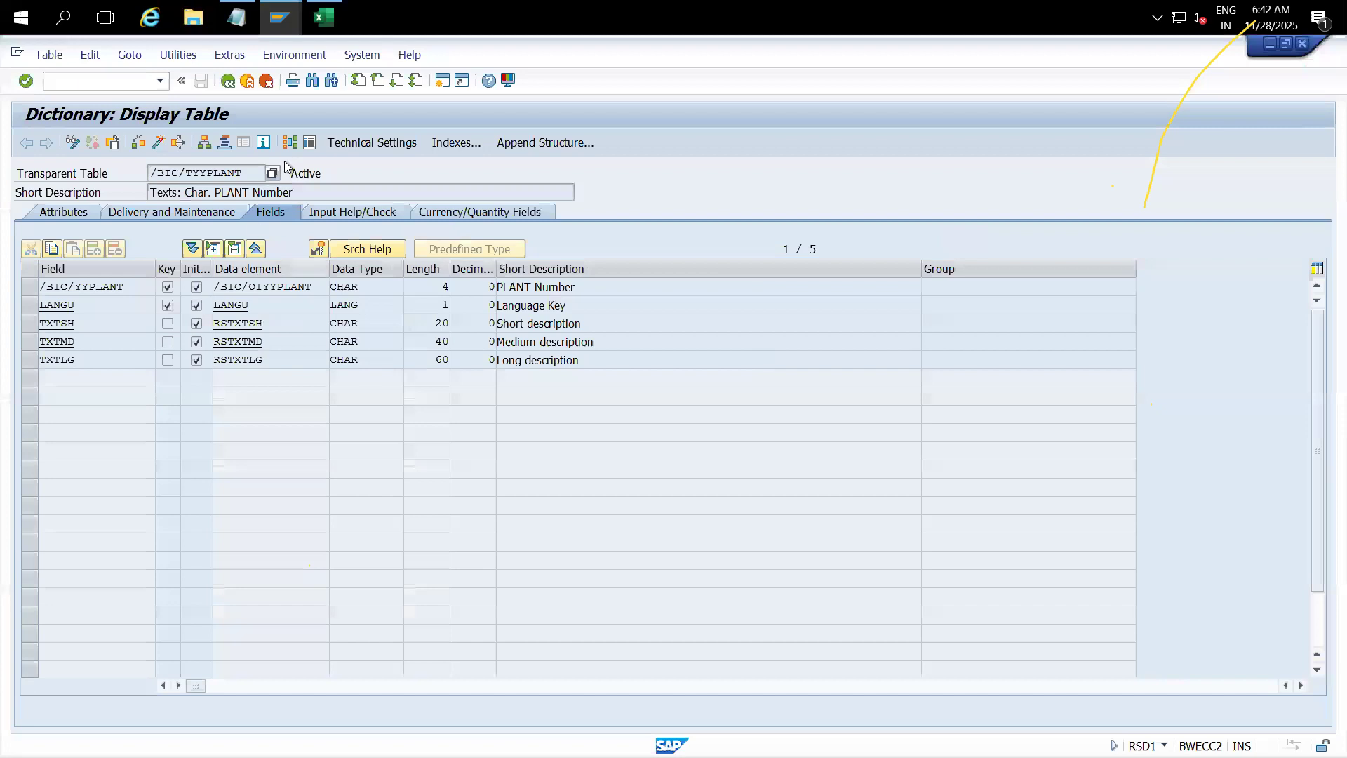
drag(129, 286, 12, 328)
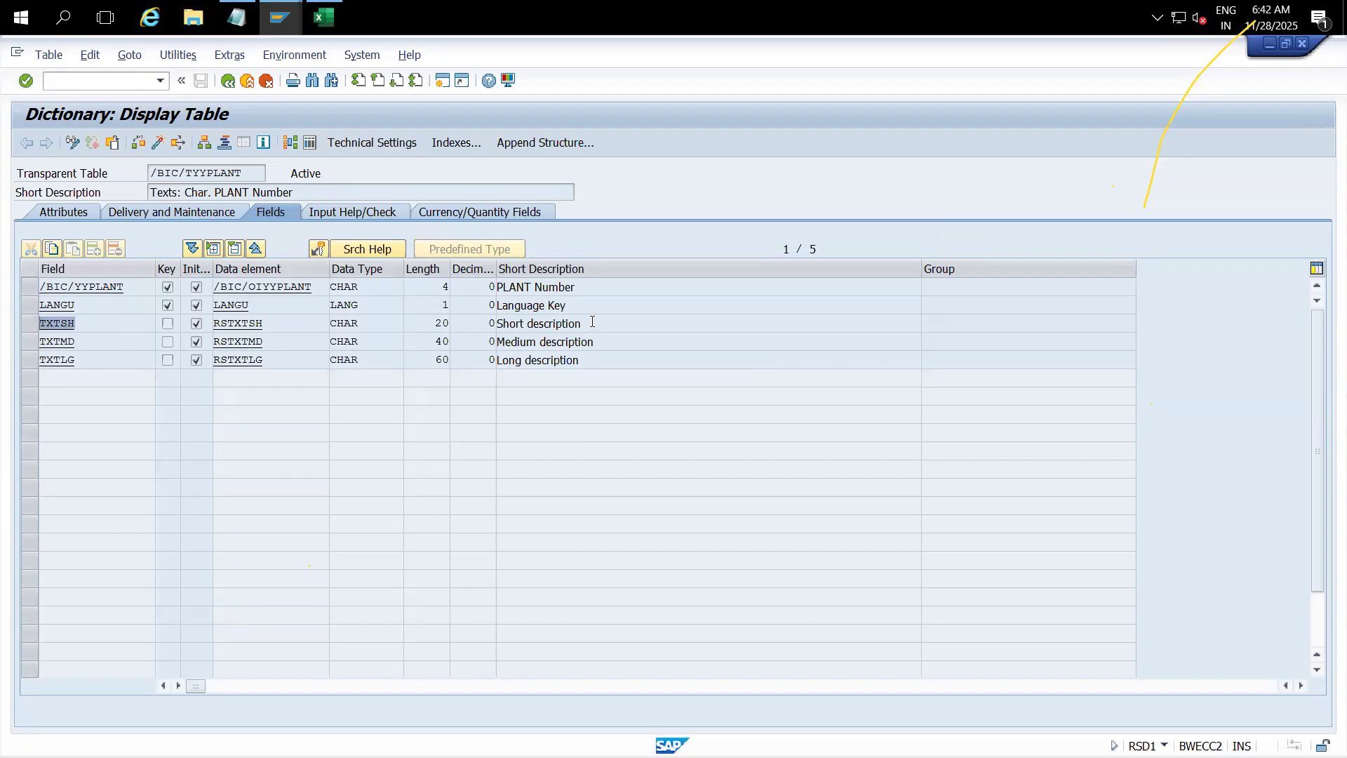
drag(594, 322, 473, 333)
drag(610, 341, 468, 356)
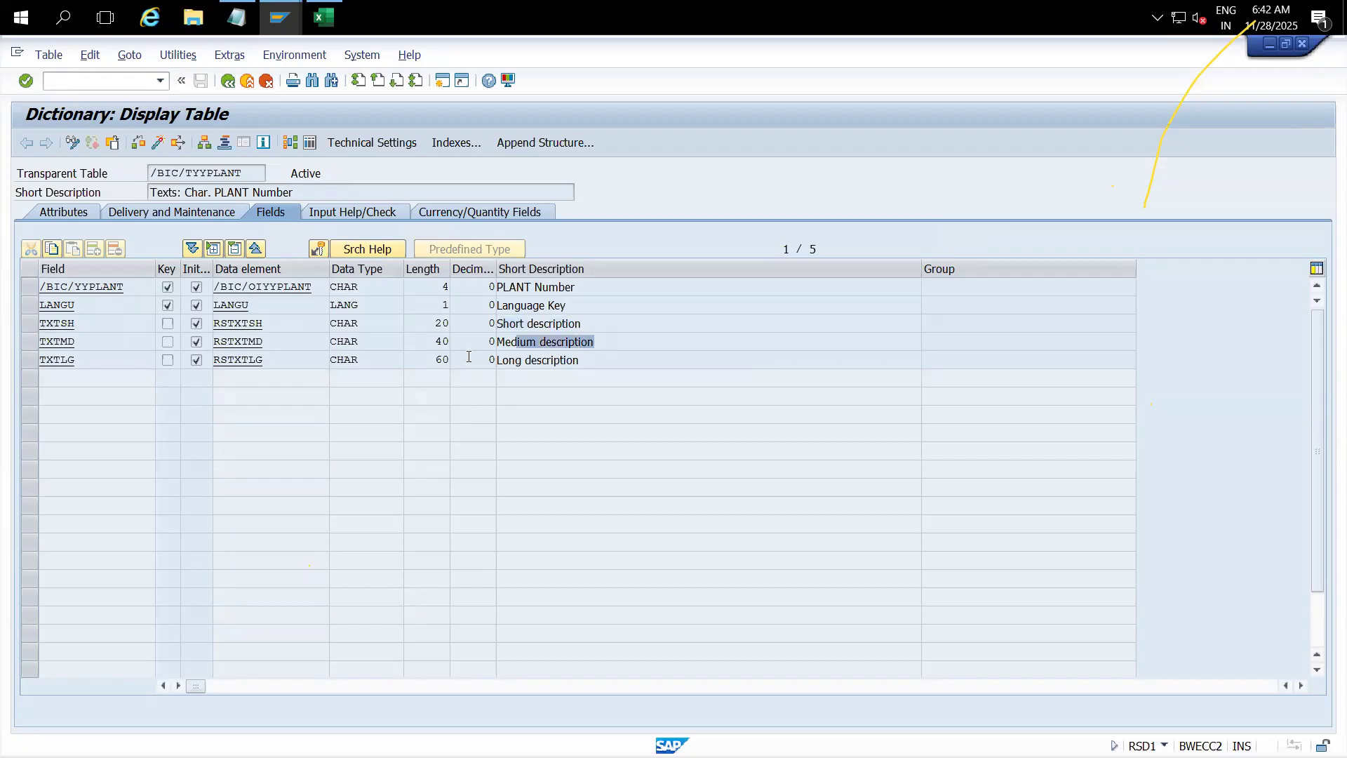
click(598, 364)
drag(597, 364, 483, 364)
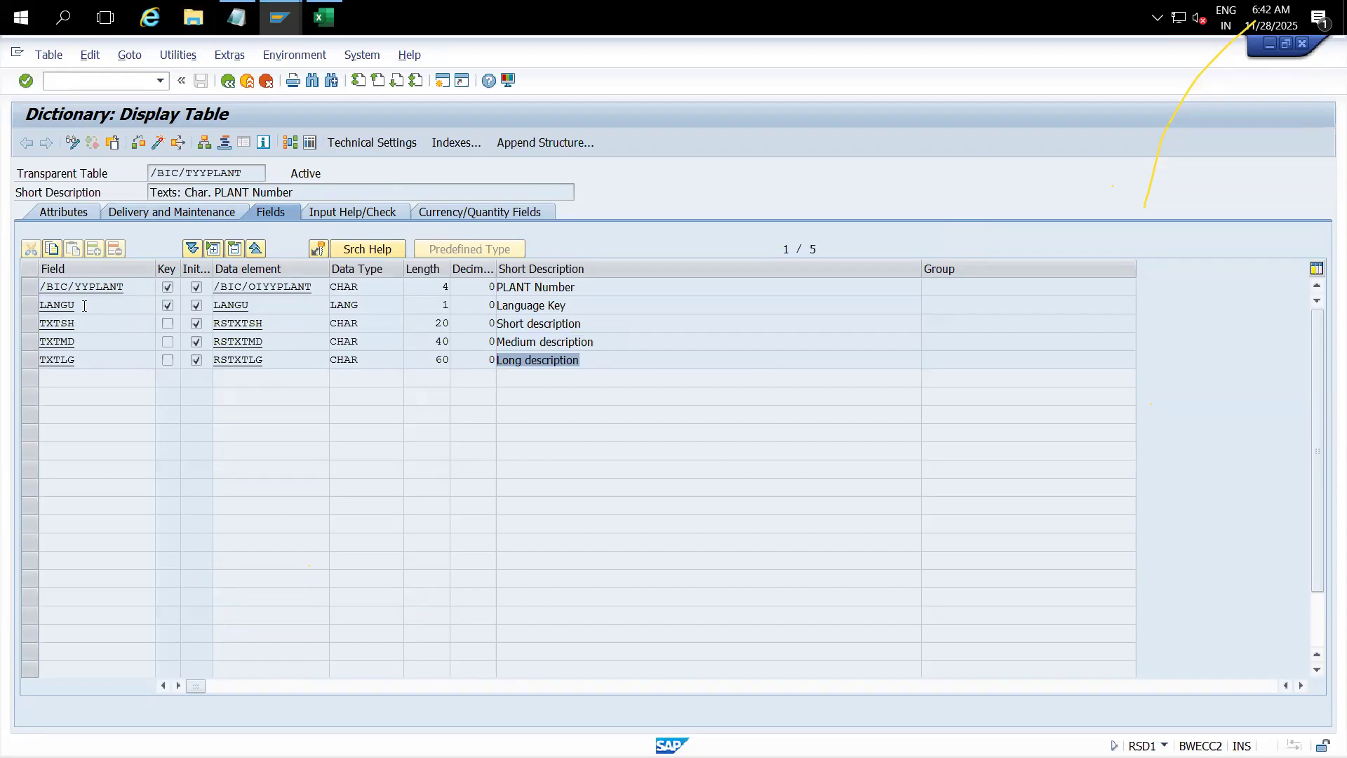
drag(86, 320, 24, 364)
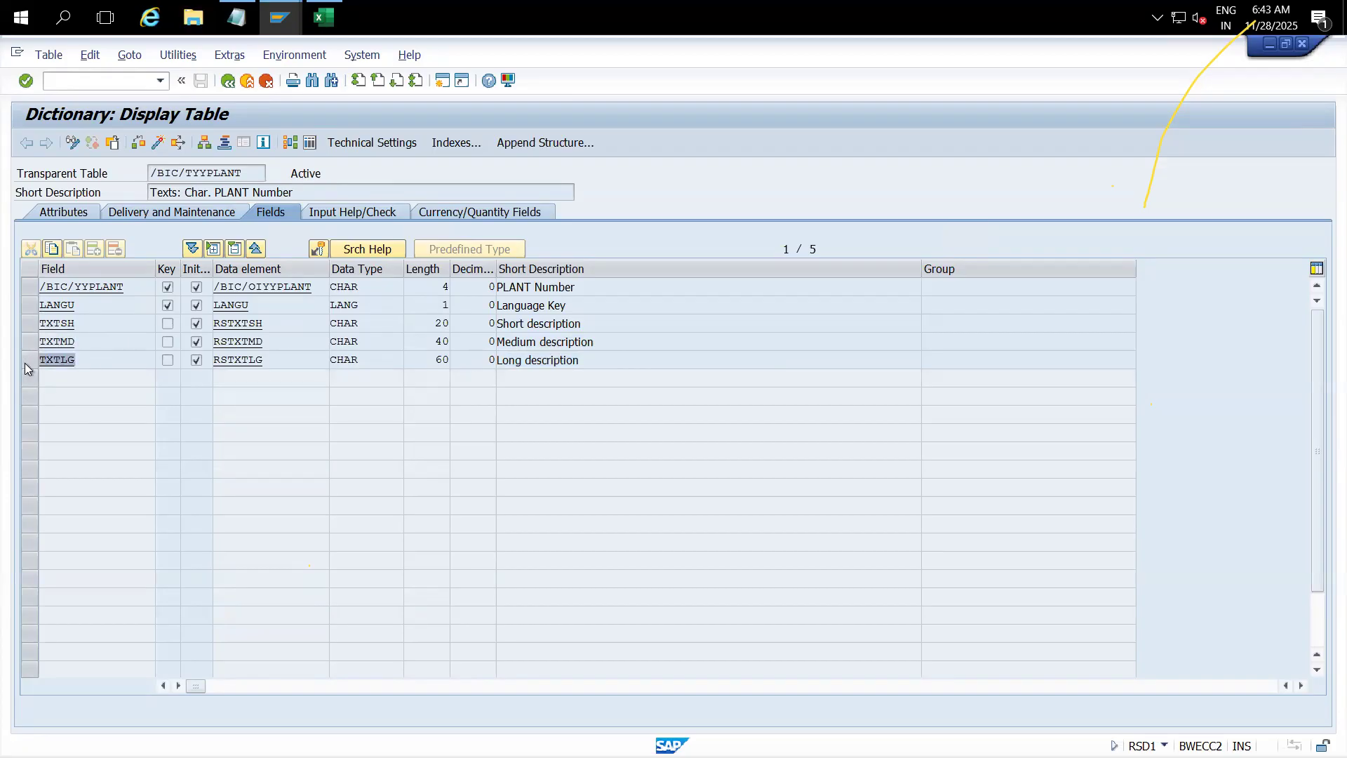
Step: Examine the key fields /BIC/YYPLANT and LANGU in the text table's field list
click(98, 361)
click(99, 342)
click(127, 301)
drag(128, 286, 32, 290)
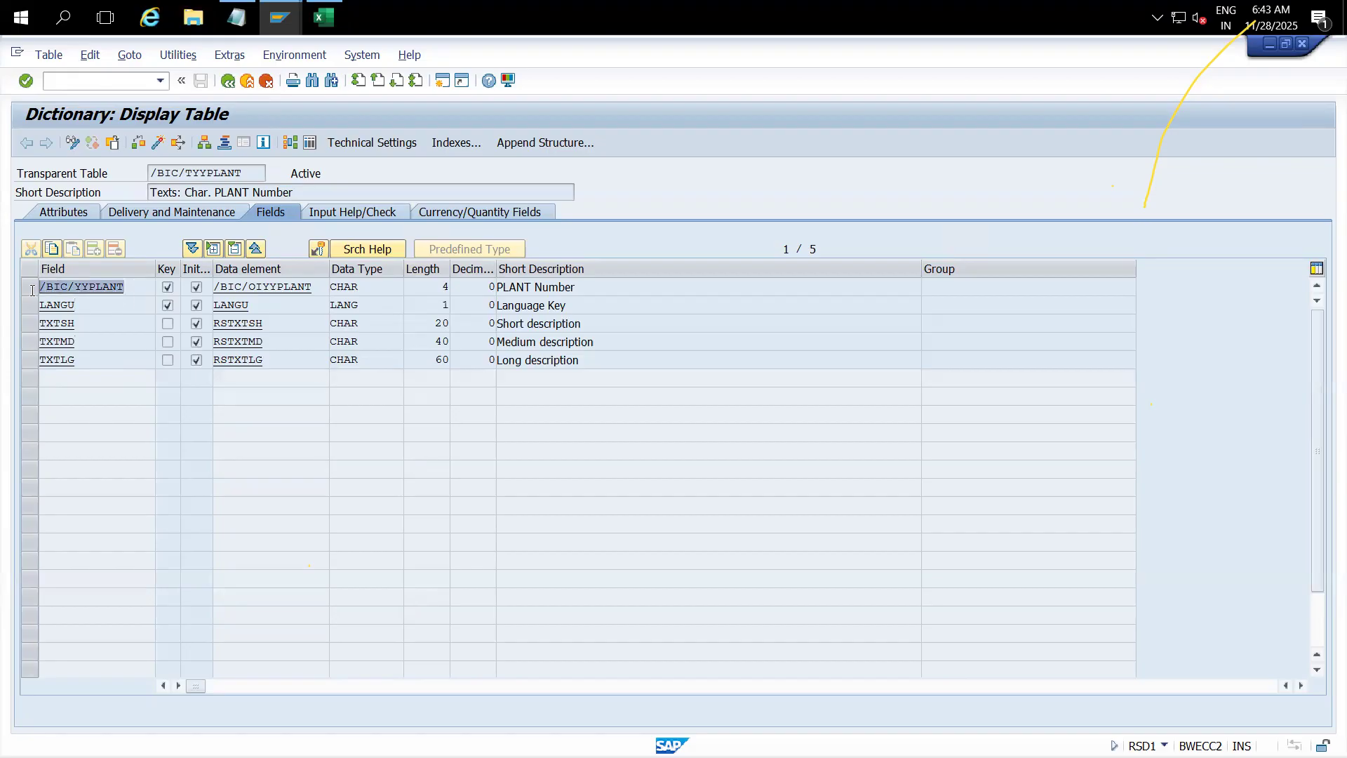
click(138, 284)
drag(126, 286, 34, 289)
click(137, 287)
drag(136, 287, 42, 286)
click(136, 286)
drag(136, 287, 31, 288)
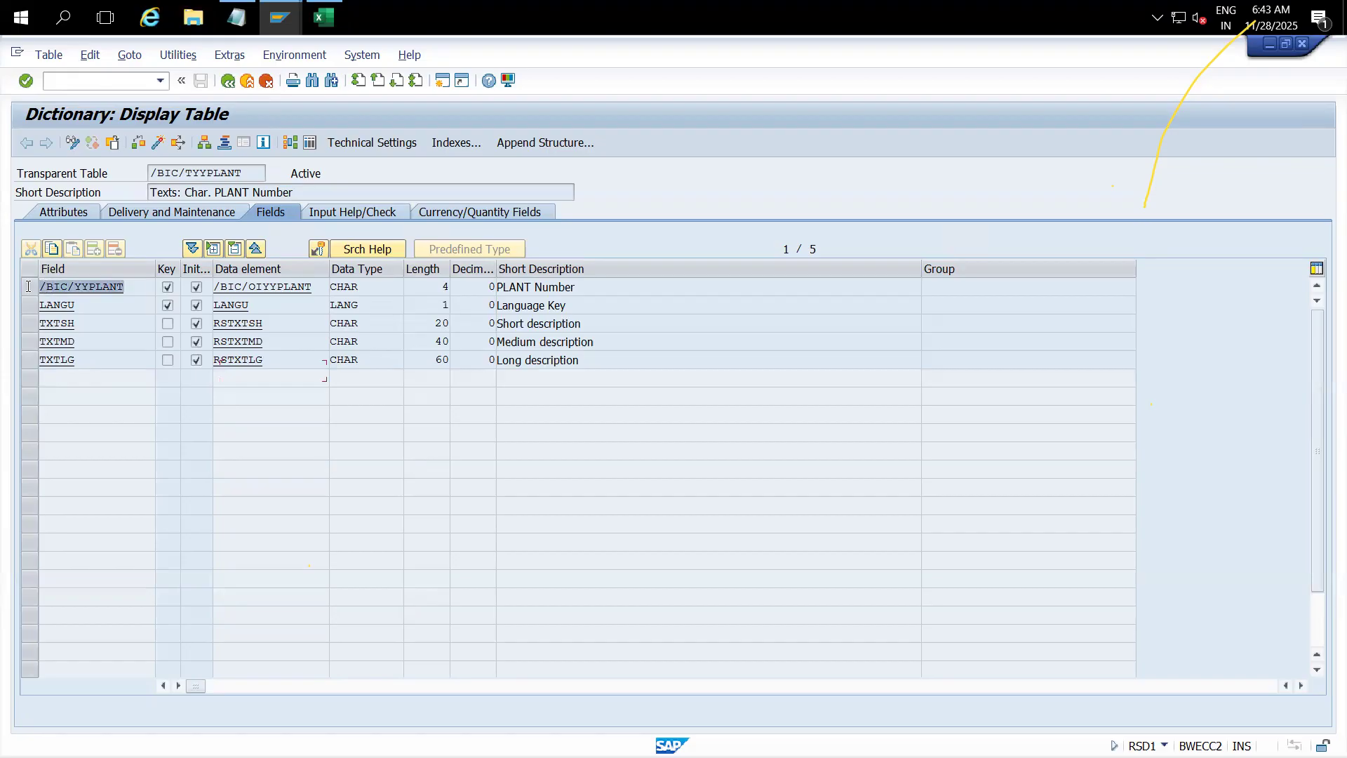
Step: Query the contents of /BIC/TYYPLANT in the Data Browser without selection criteria, and return to the YYPLANT characteristic
click(312, 143)
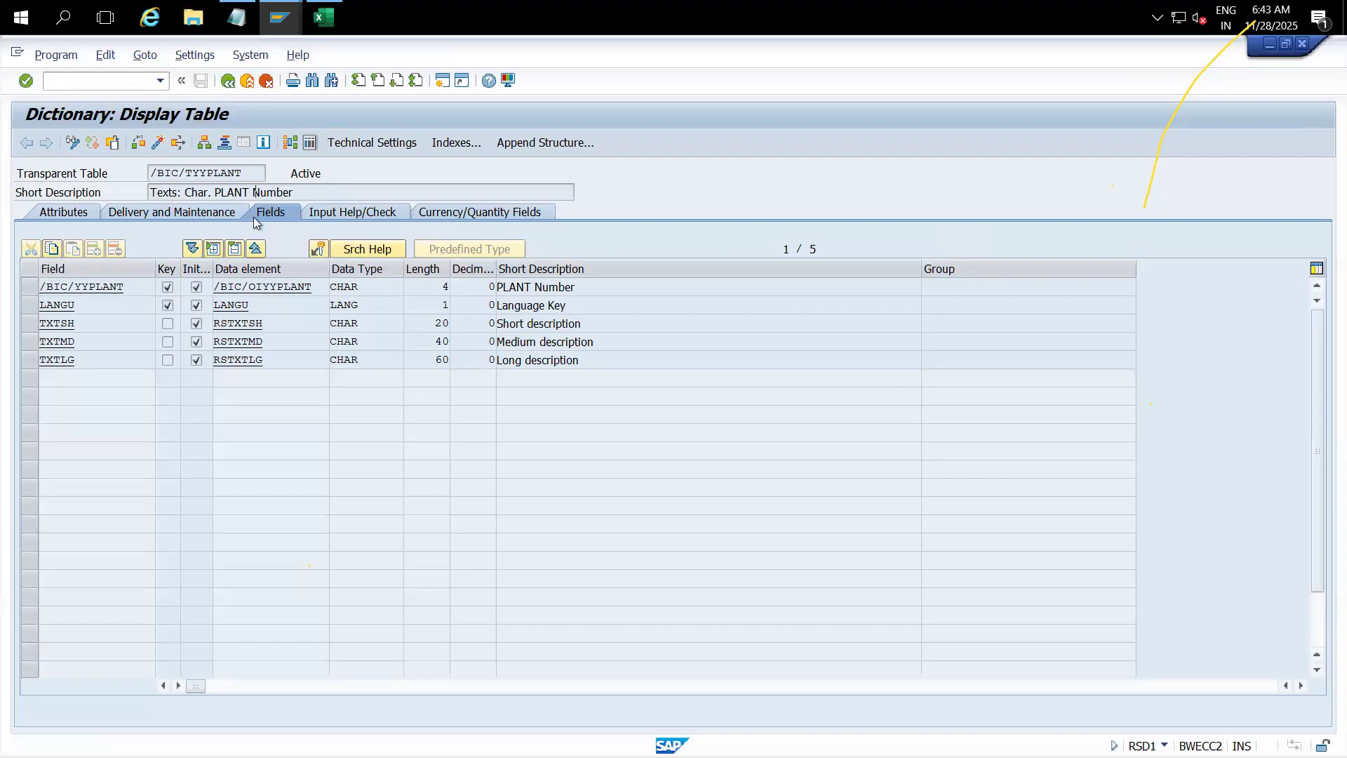
click(26, 142)
click(26, 143)
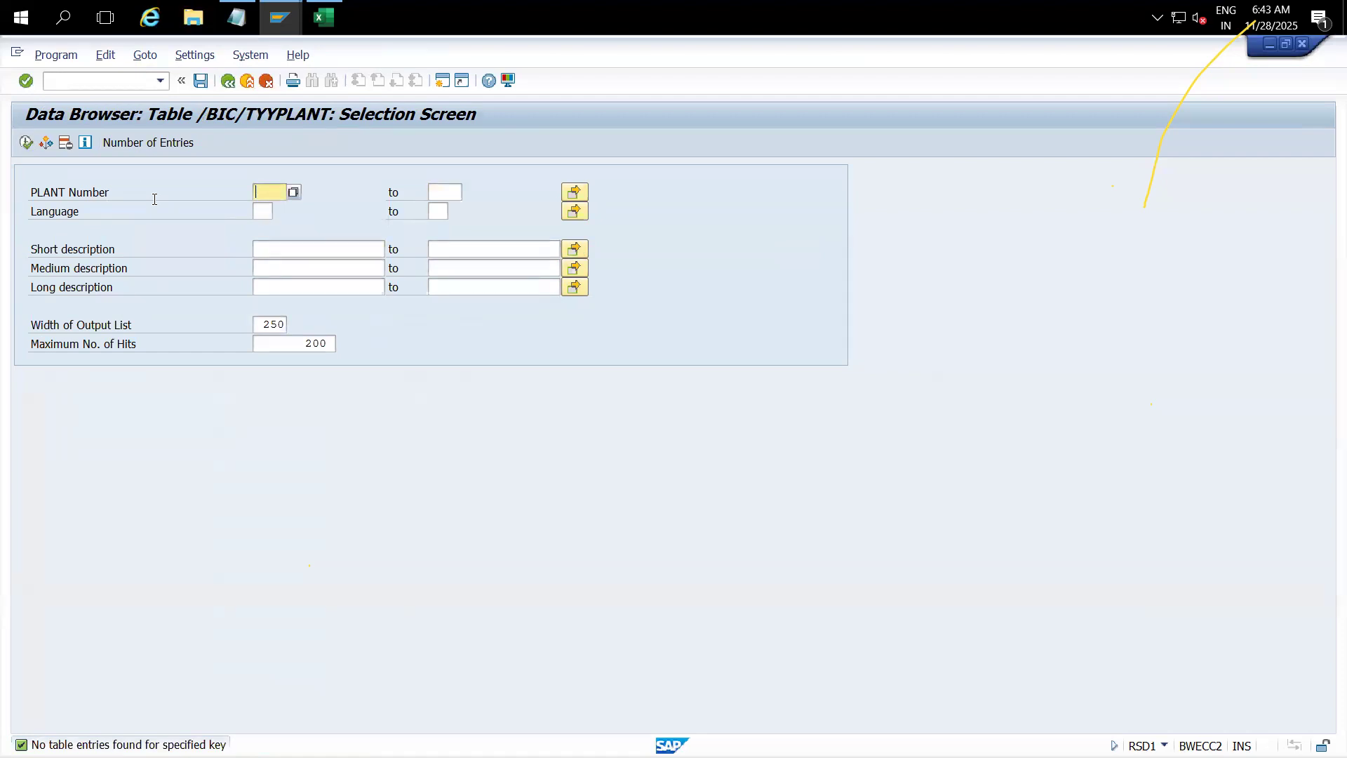
click(249, 82)
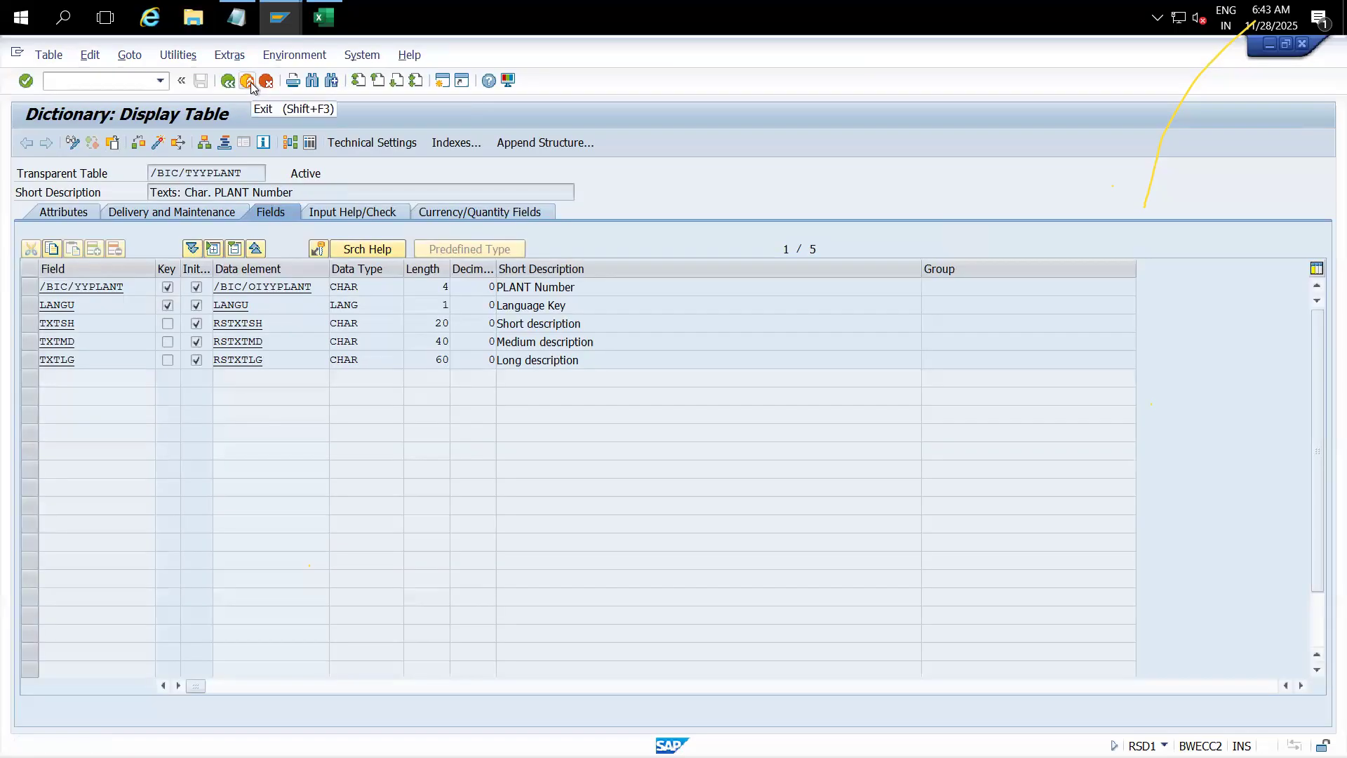
click(249, 82)
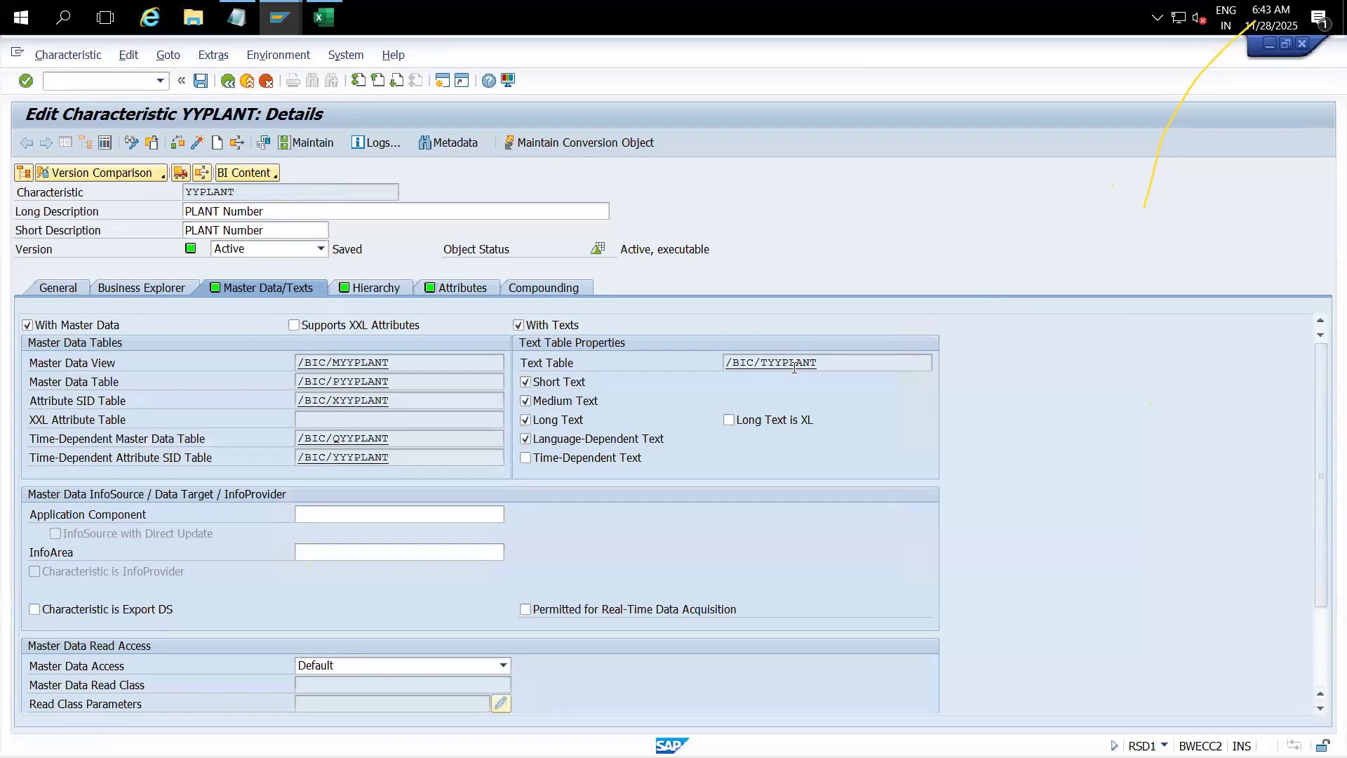
Step: Review YYPLANT's attributes, its master data and text tables, and its general data type and length settings
click(461, 289)
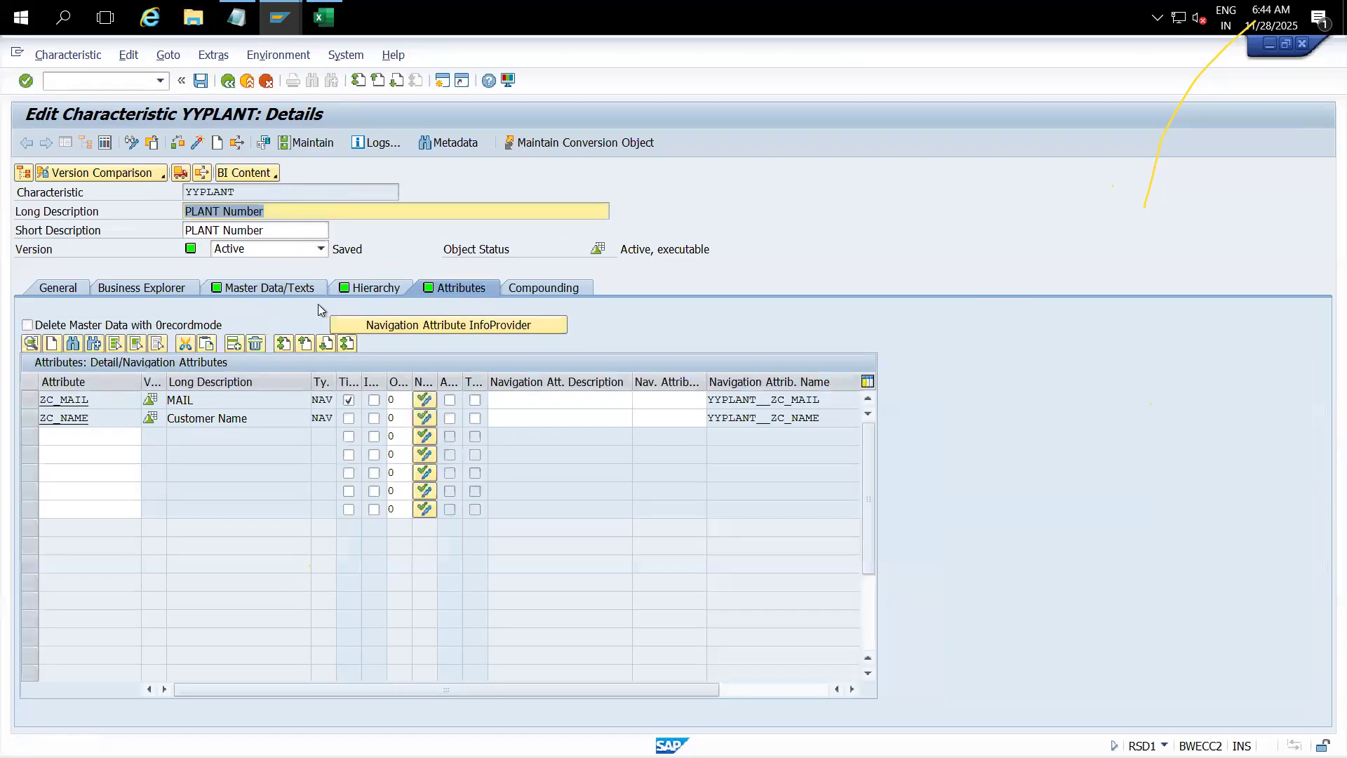
click(281, 291)
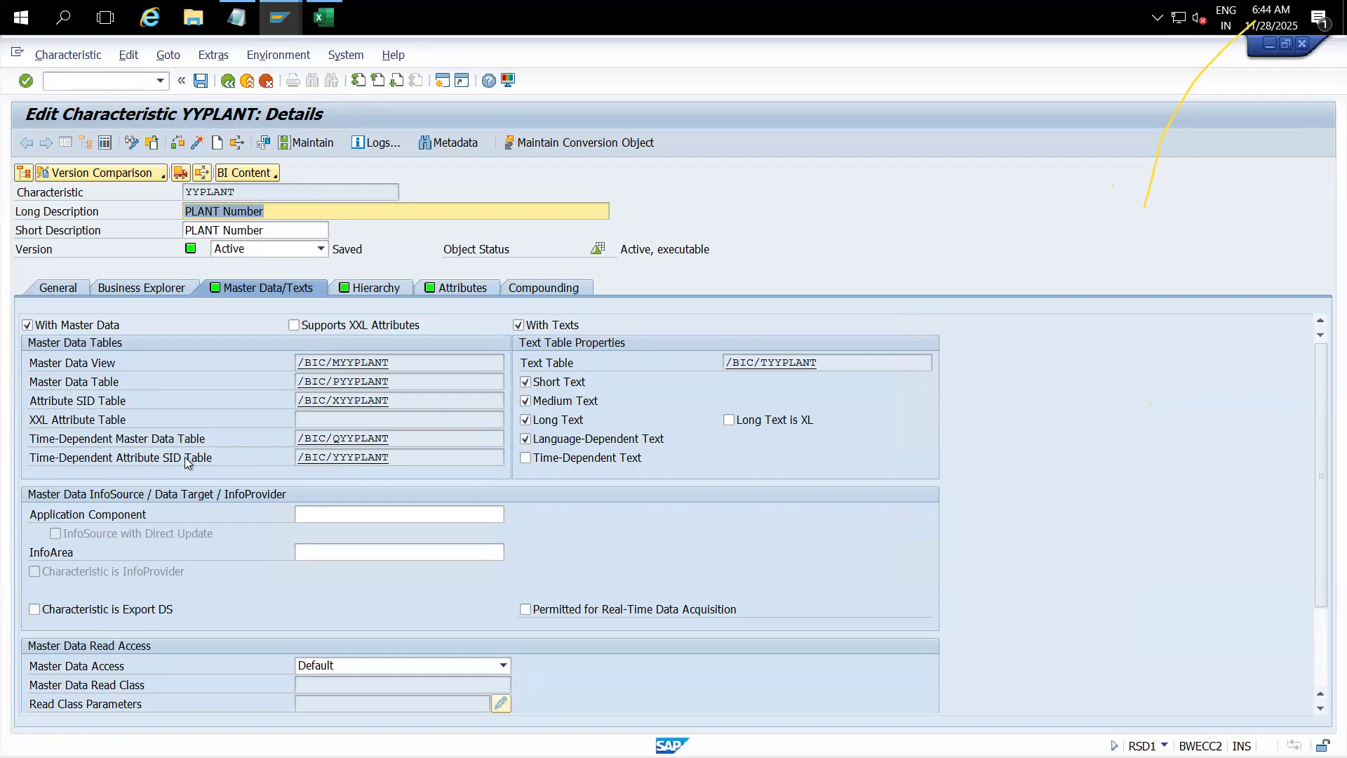
click(63, 288)
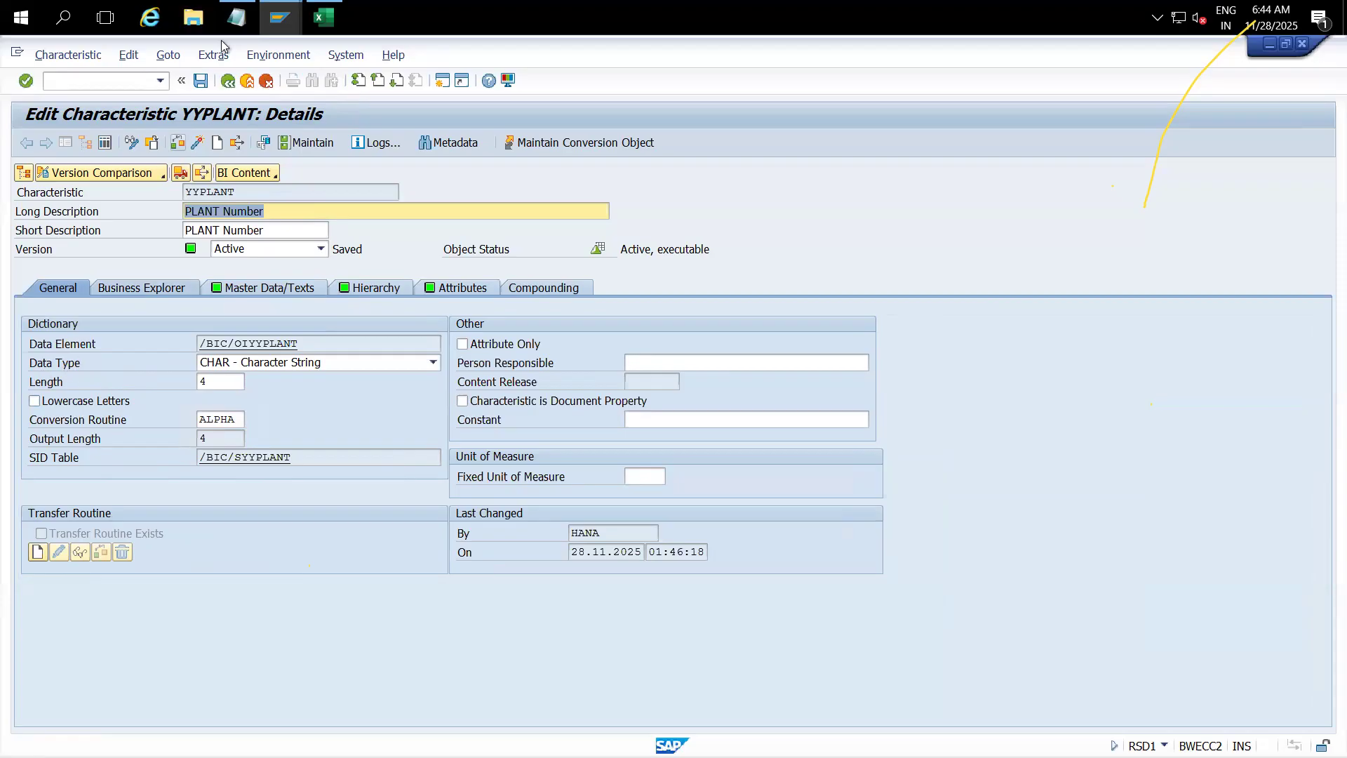
Step: Switch to Notepad and add the note "without data type and length we cannot create info obejct" below the existing notes
click(237, 22)
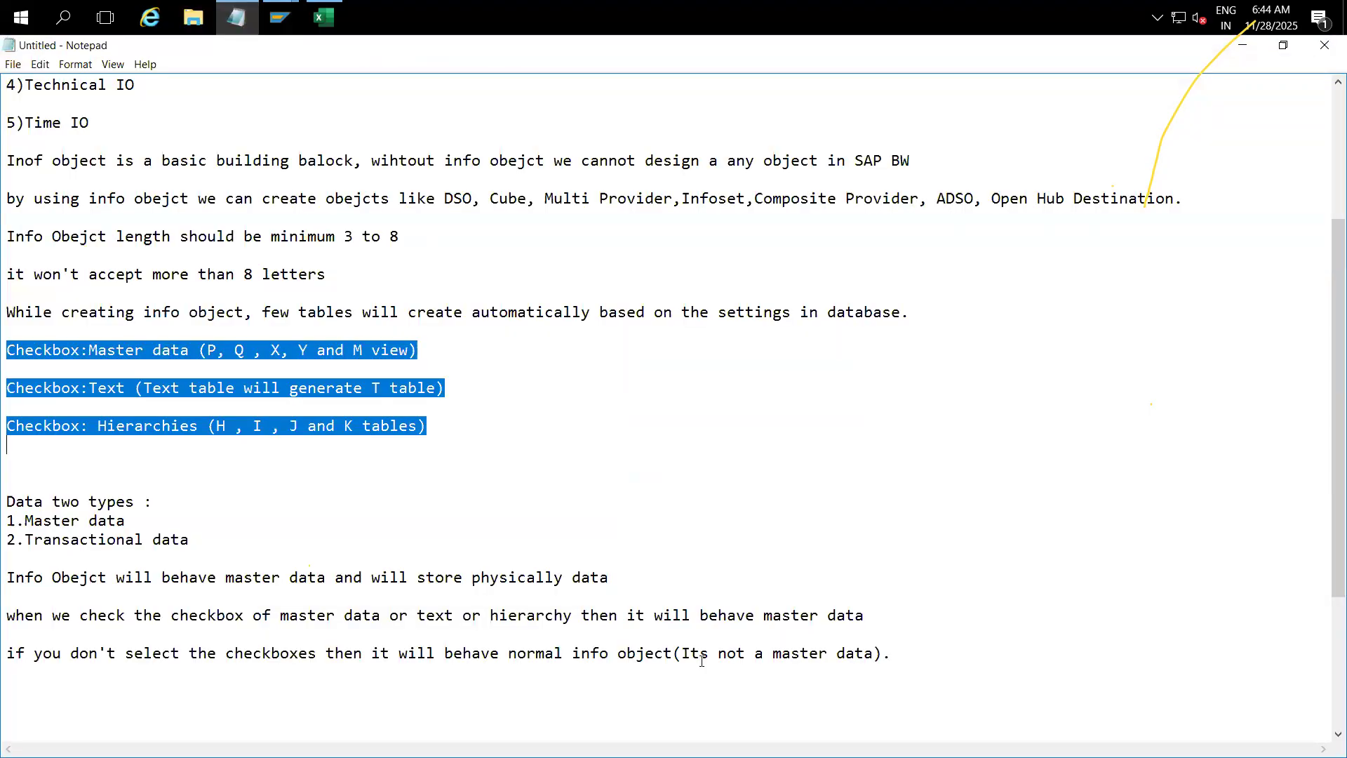
click(202, 689)
key(Return)
key(Return)
text(without )
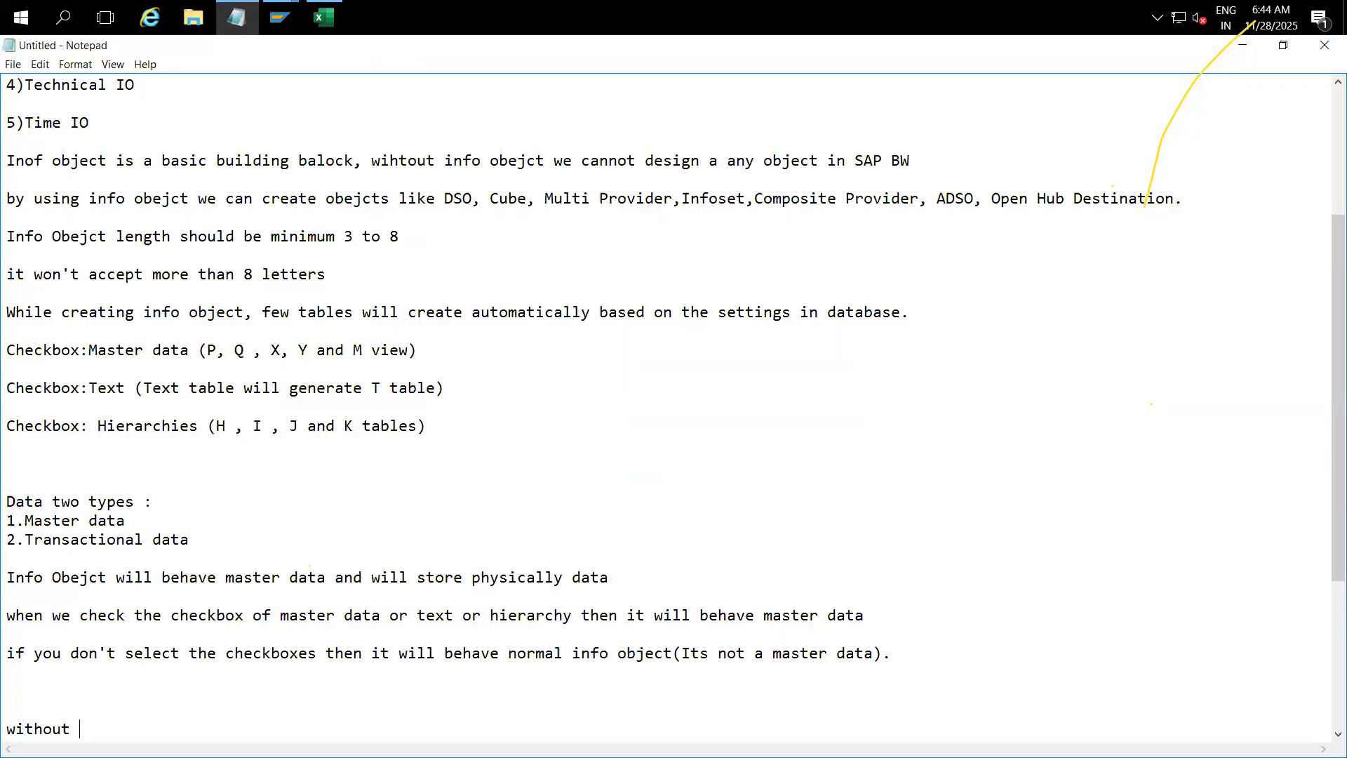
text(data type and leng)
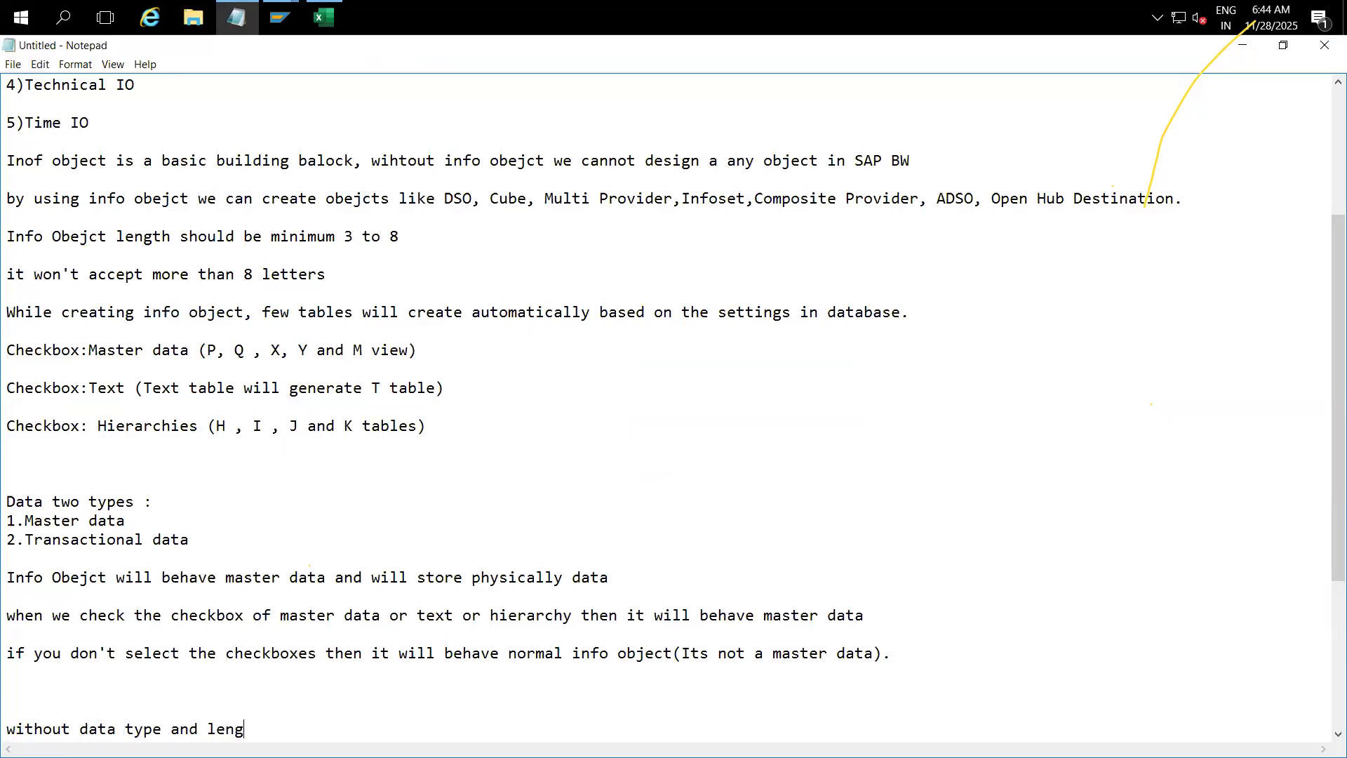
text(th we cannot create )
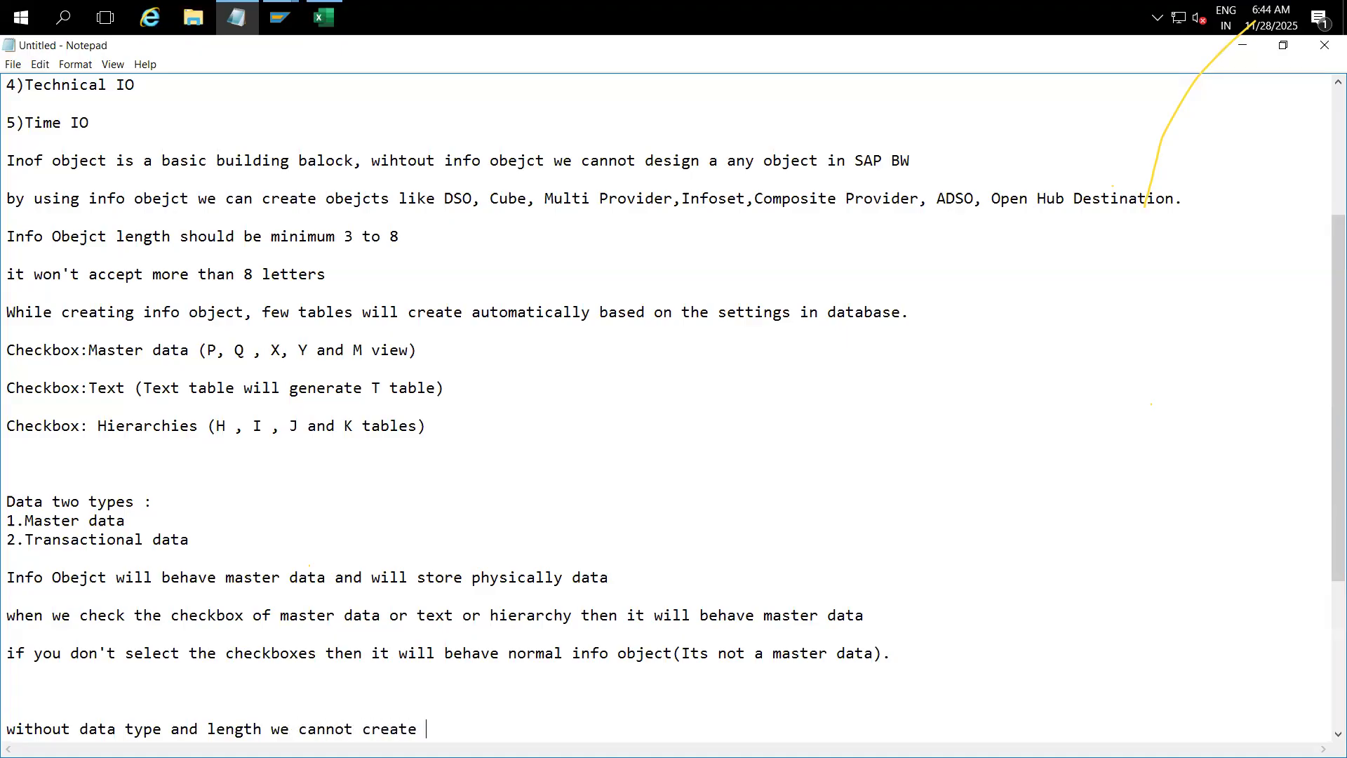
text(info obejct)
key(Return)
Step: Switch to SAP and review YYPLANT's master data, text and hierarchy settings
key(alt+Tab)
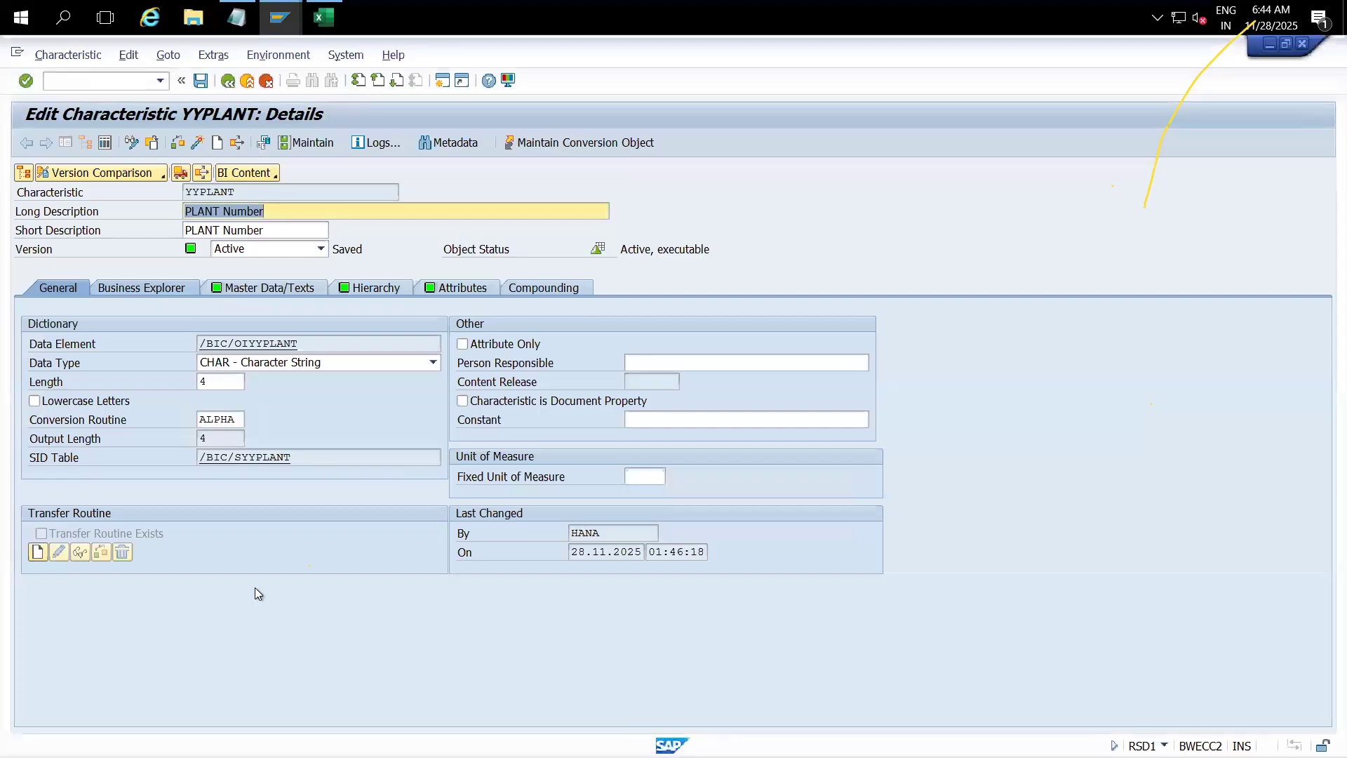
click(259, 289)
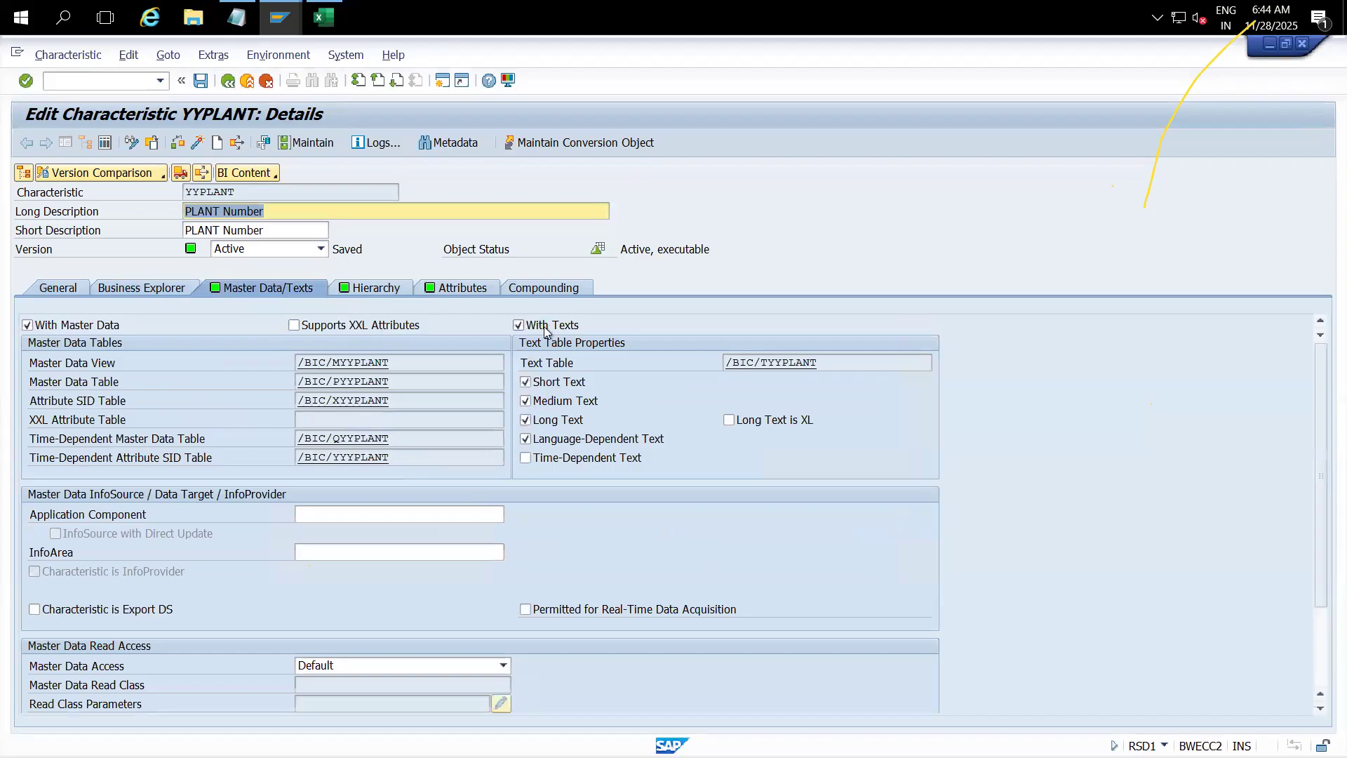
click(390, 292)
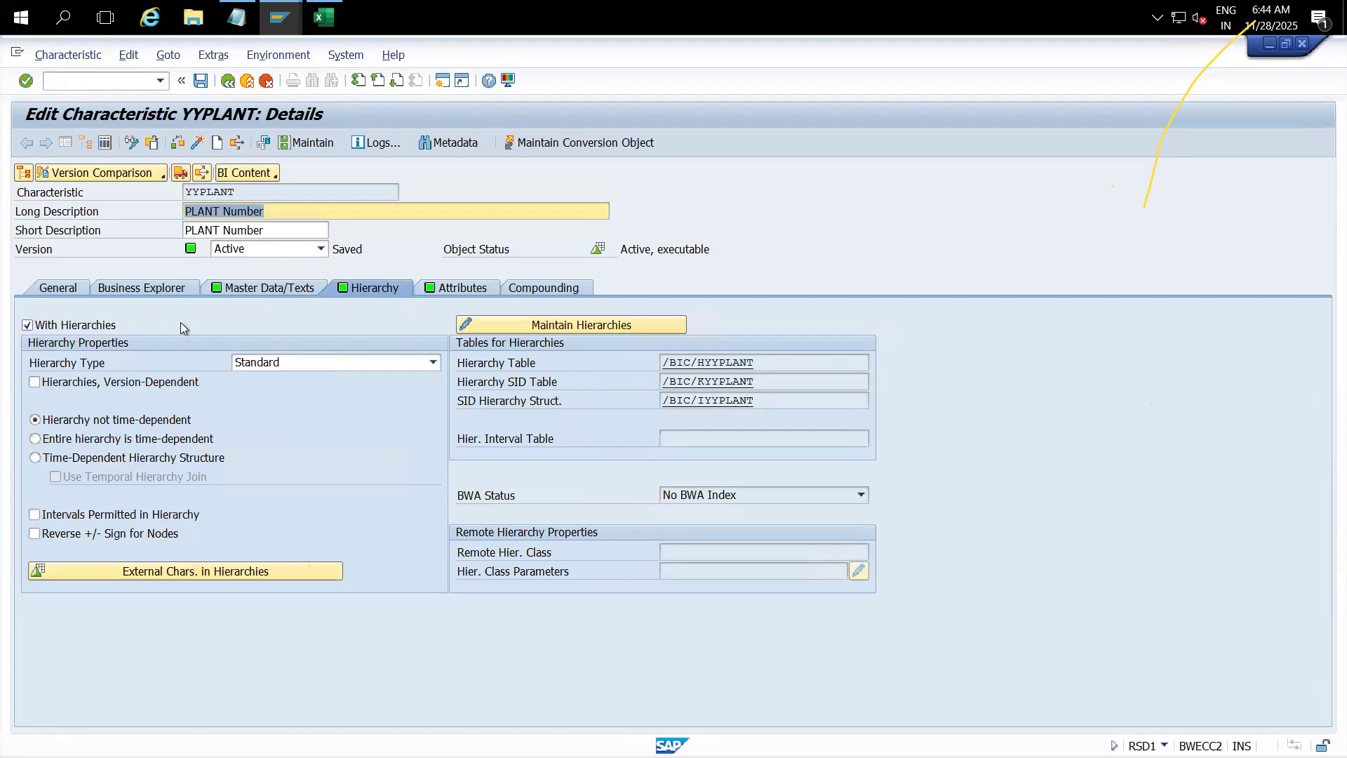
Step: Switch to Notepad and add "when you select with master data or with text or with hierarchy then it will behave master data"
key(alt+Tab)
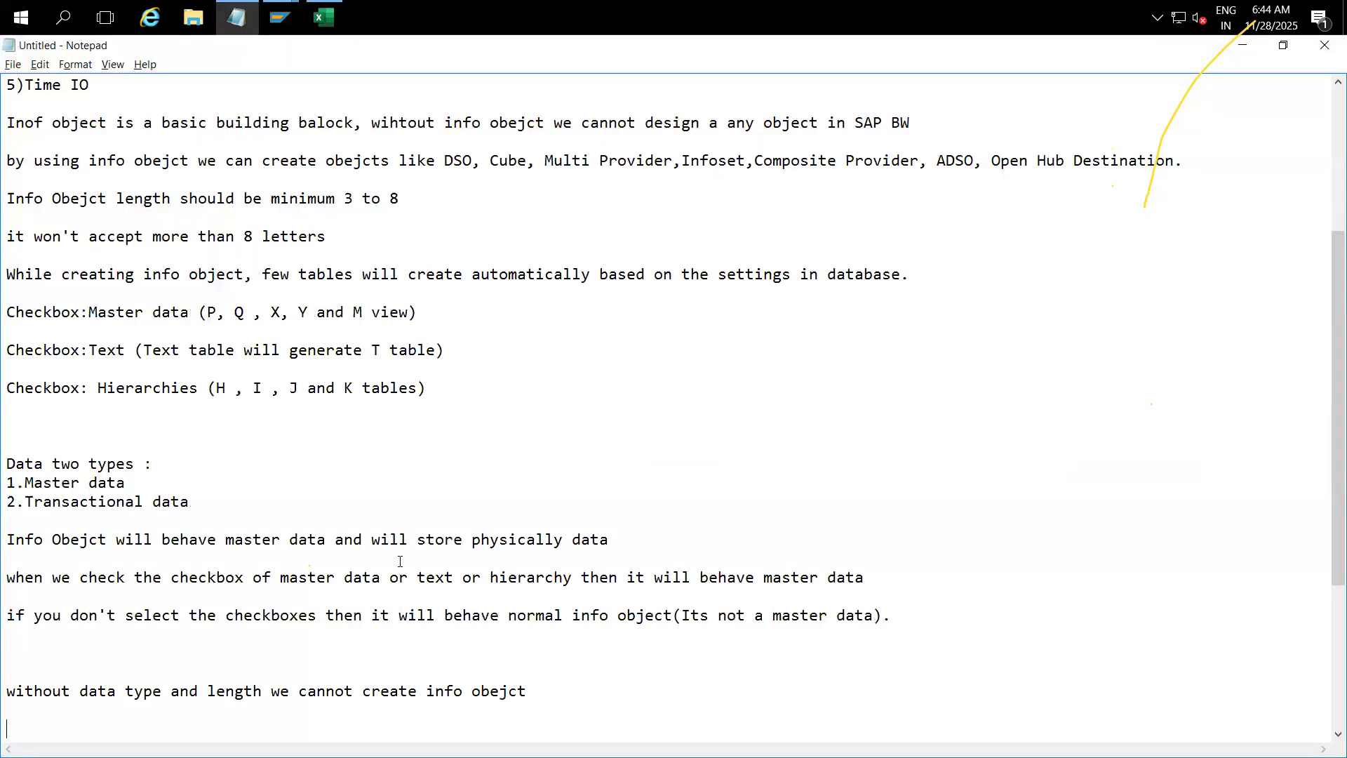
text(when you select with )
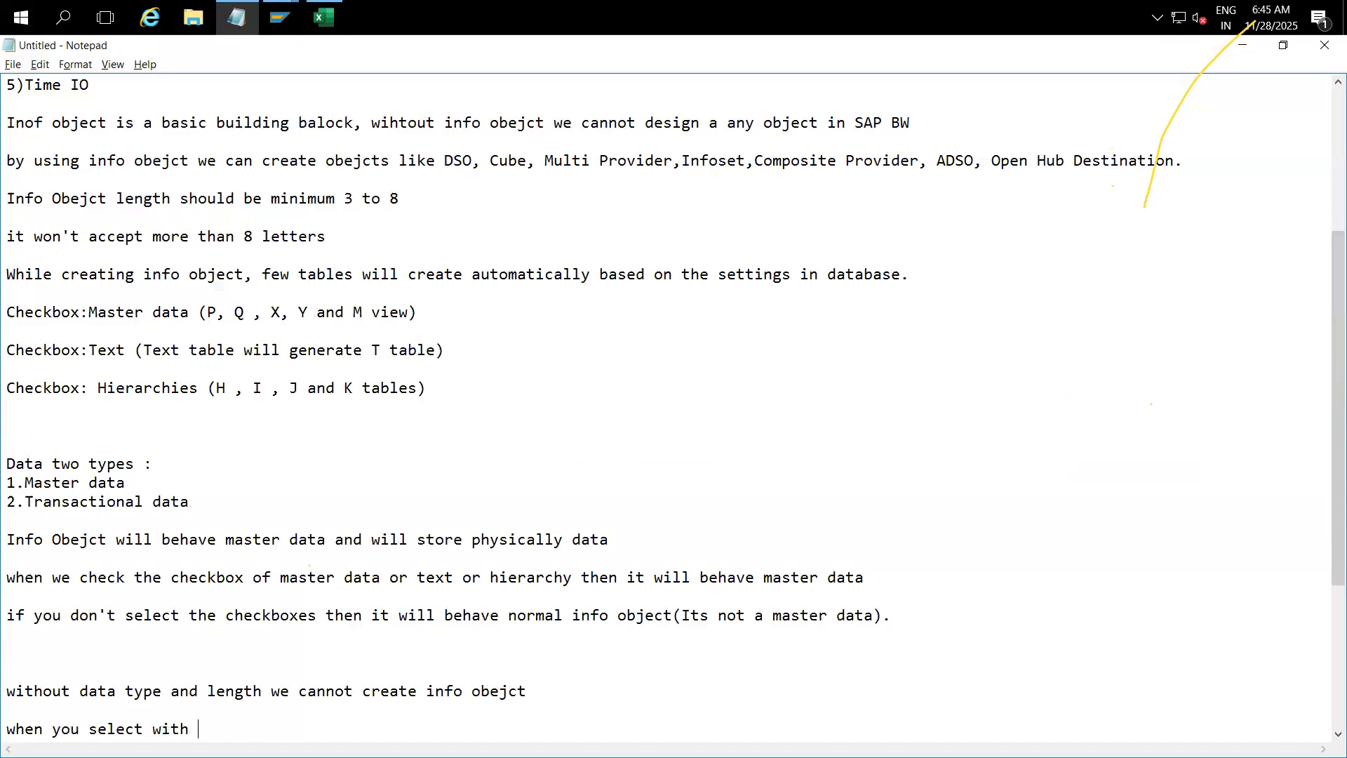
text(master data or with te)
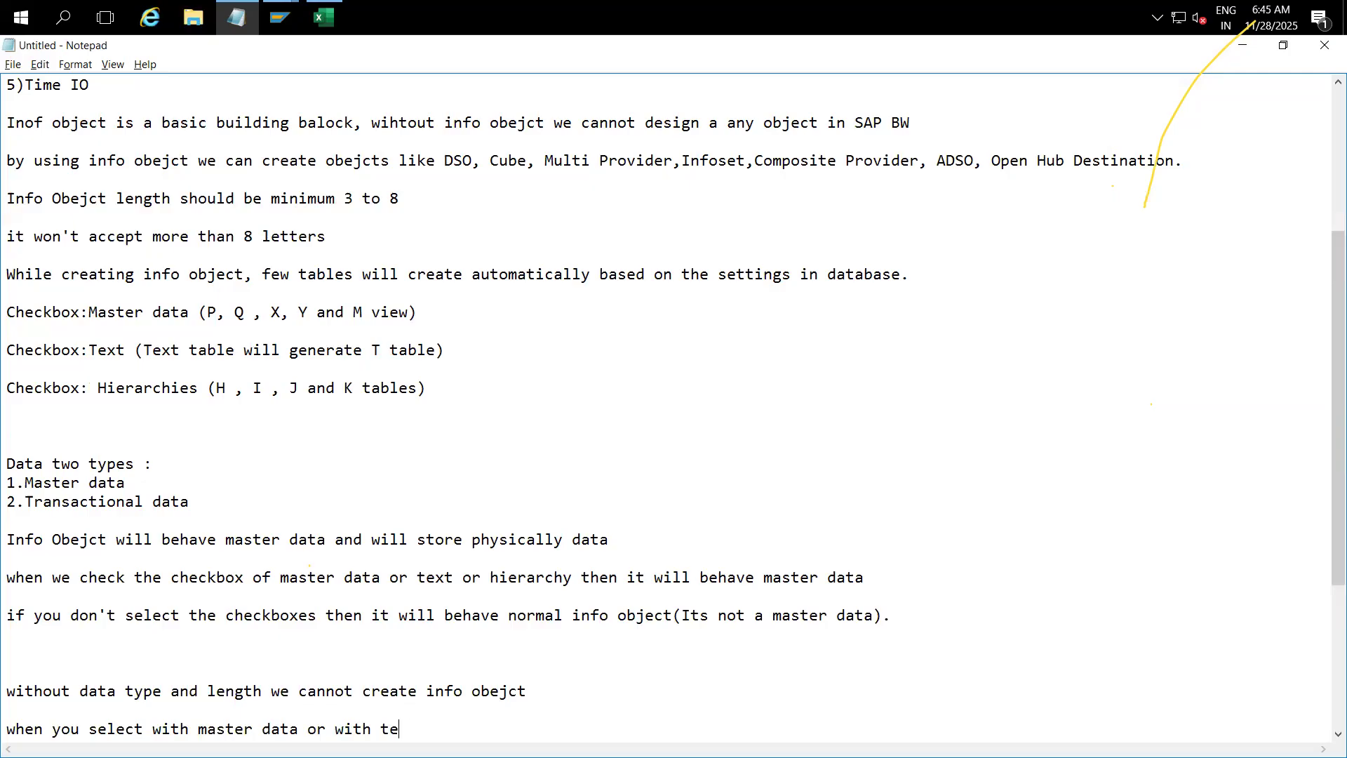
text(xt o)
text(with hierarchy th)
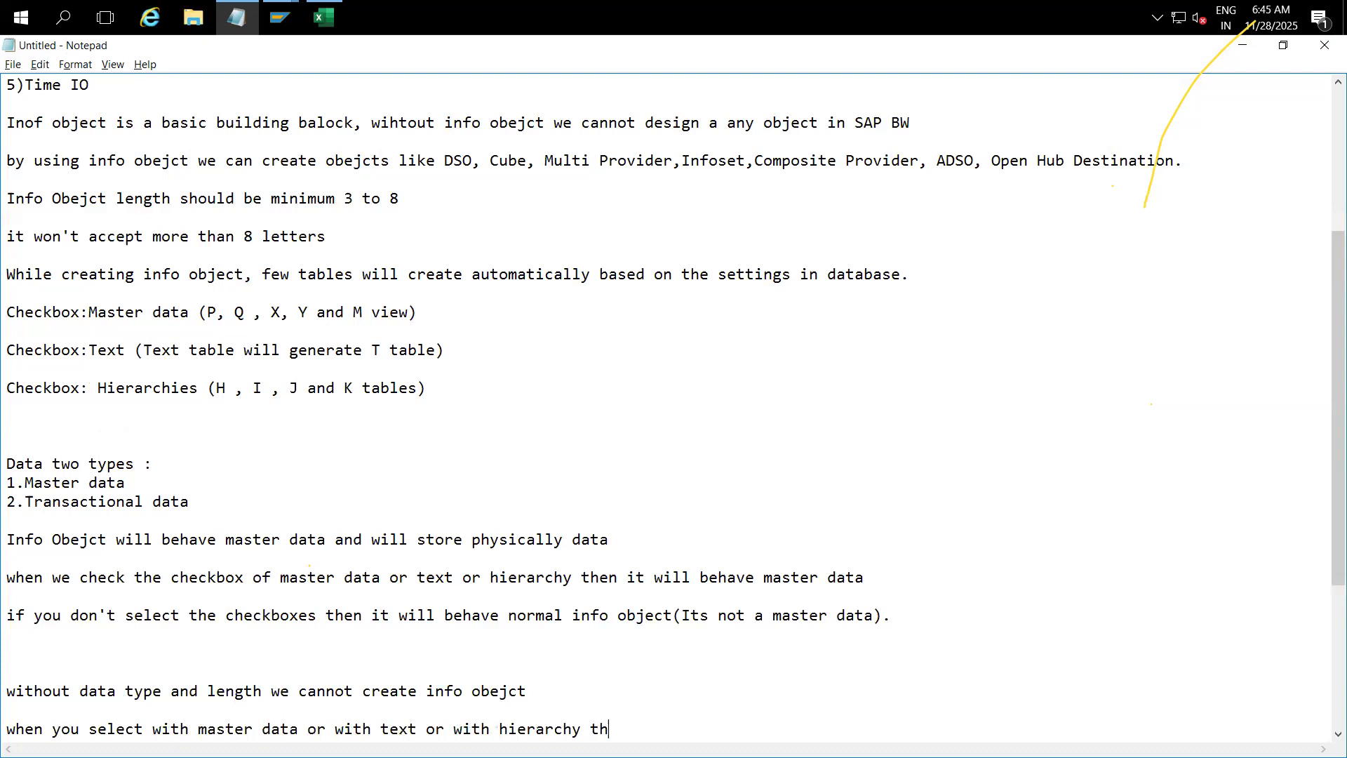
text(en it will behave master data)
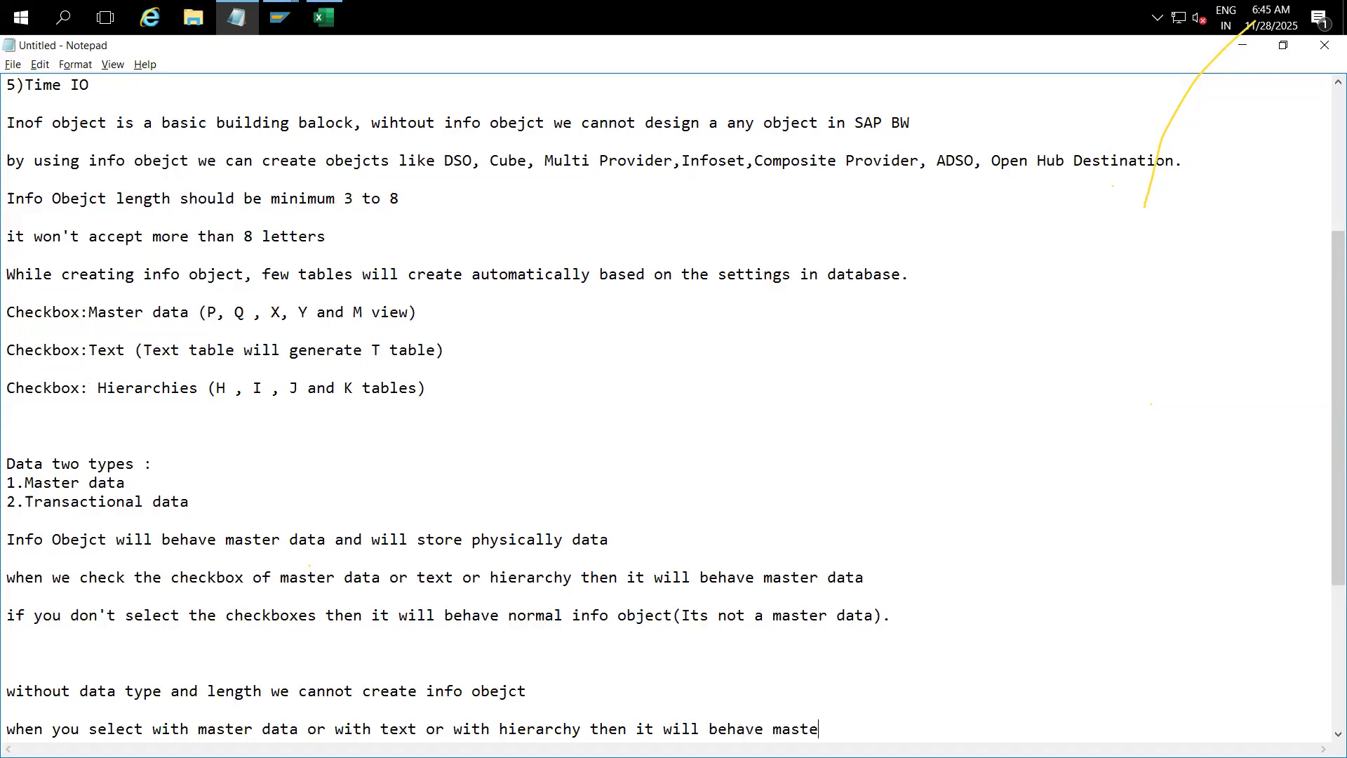
key(Return)
key(Return)
key(Return)
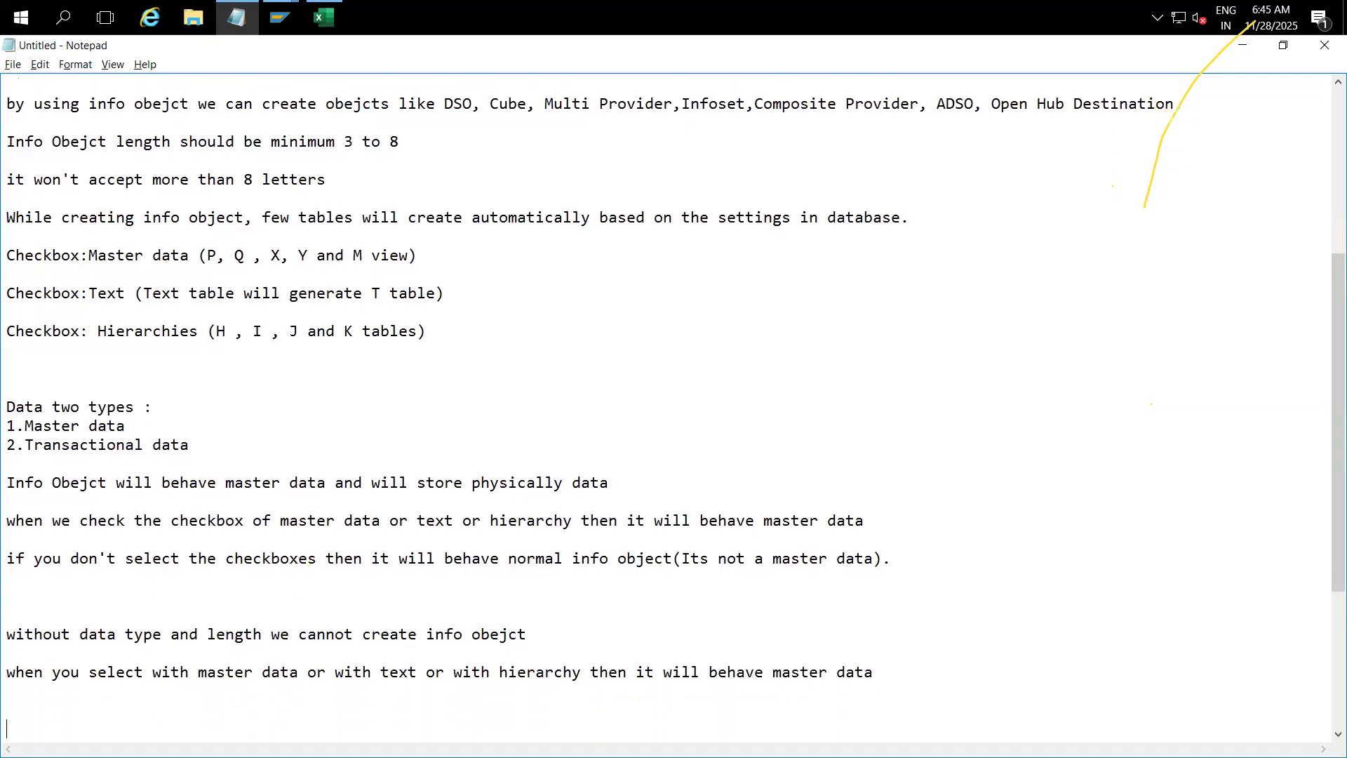
Step: Switch back to SAP and check YYPLANT's With Hierarchies, With Master Data and With Texts options
key(alt+Tab)
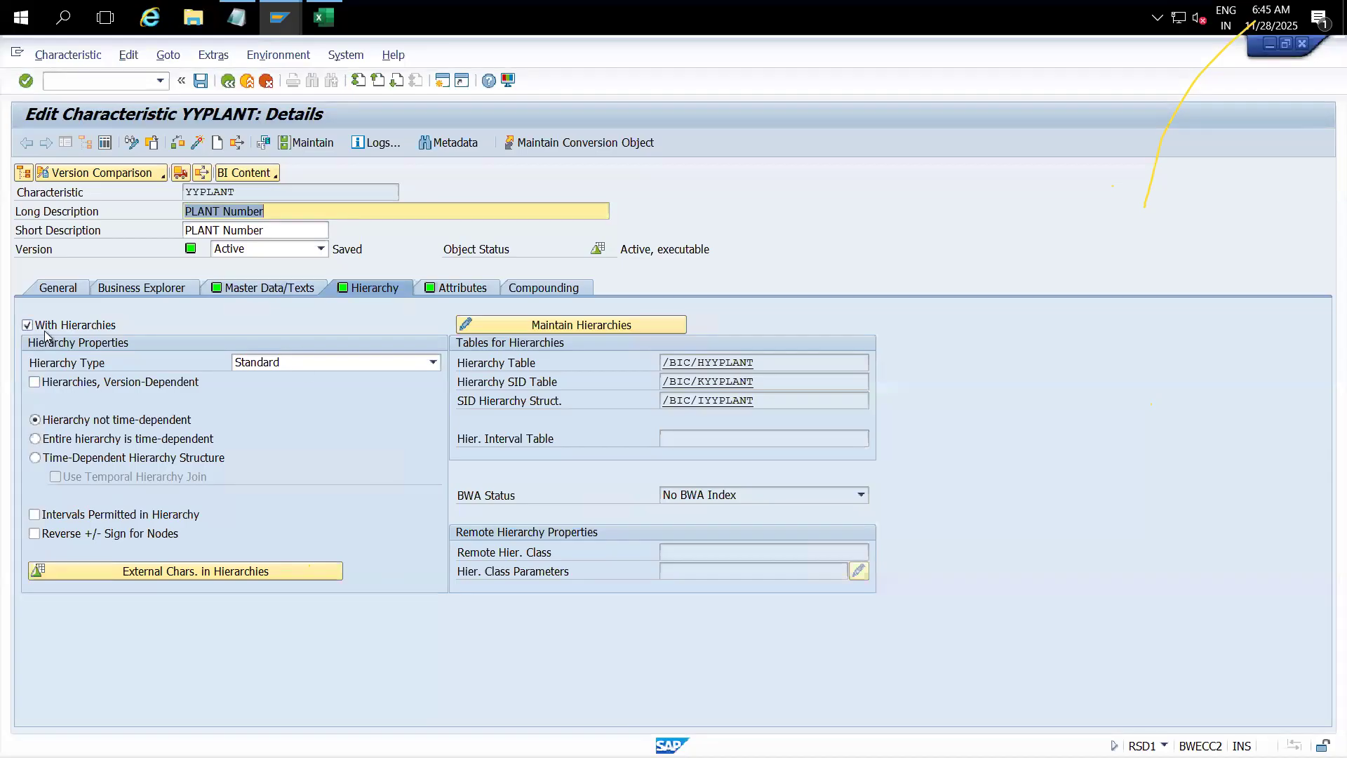
click(286, 290)
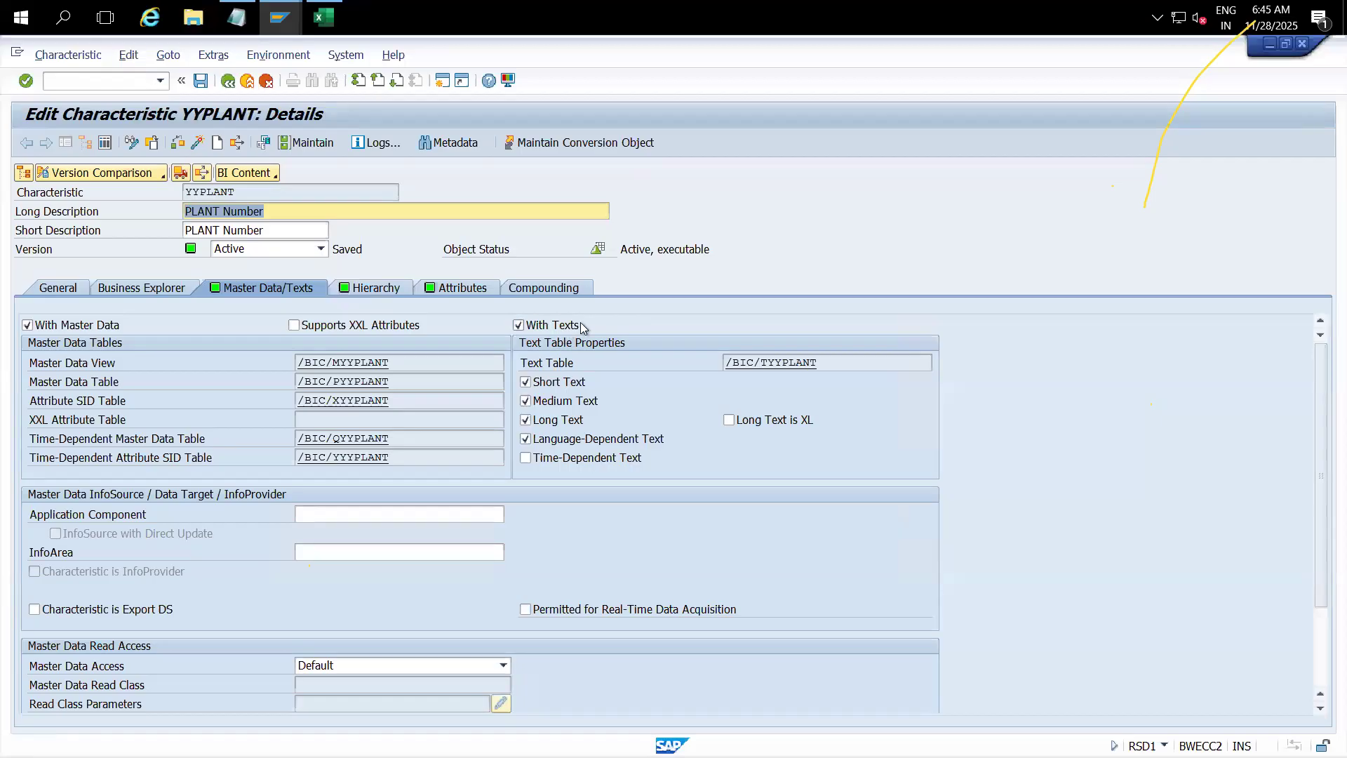
Step: Show the desktop and launch SAP HANA Studio
key(super+d)
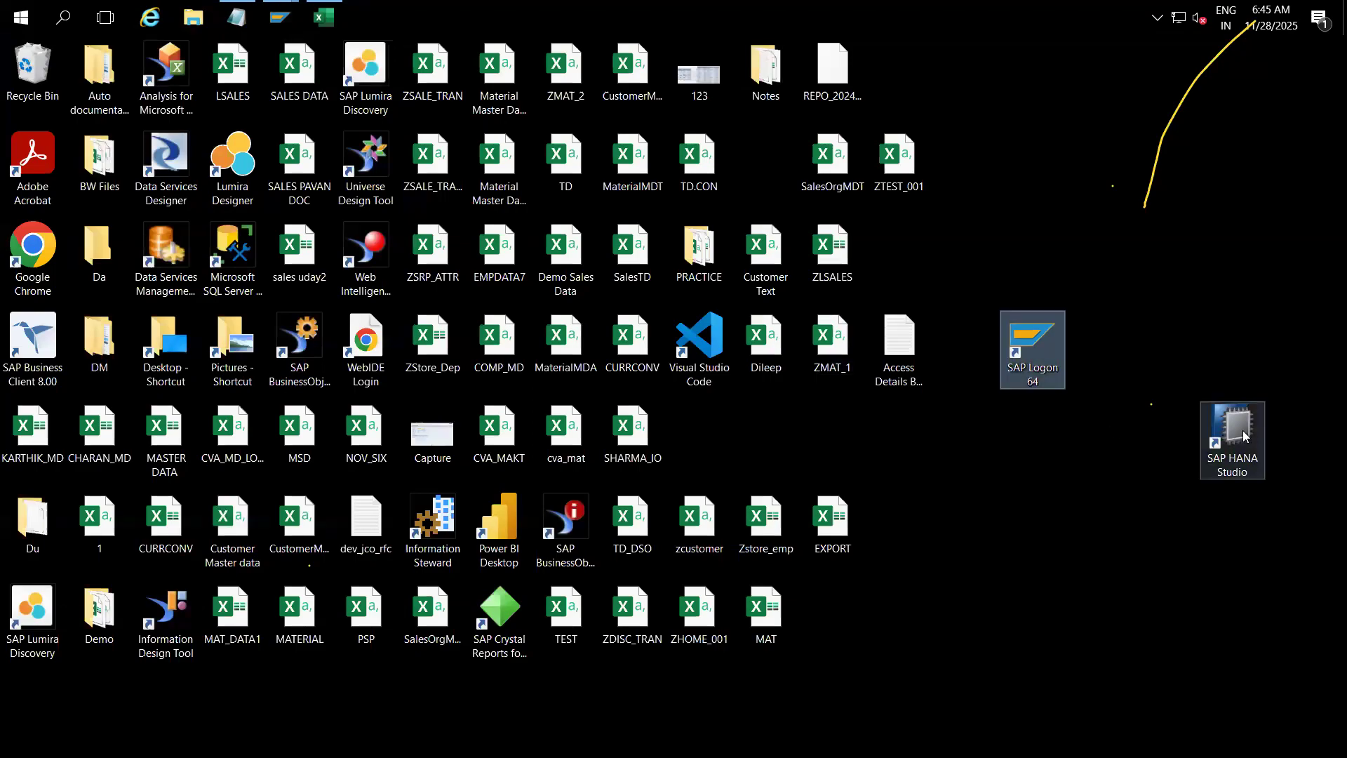
double_click(1243, 435)
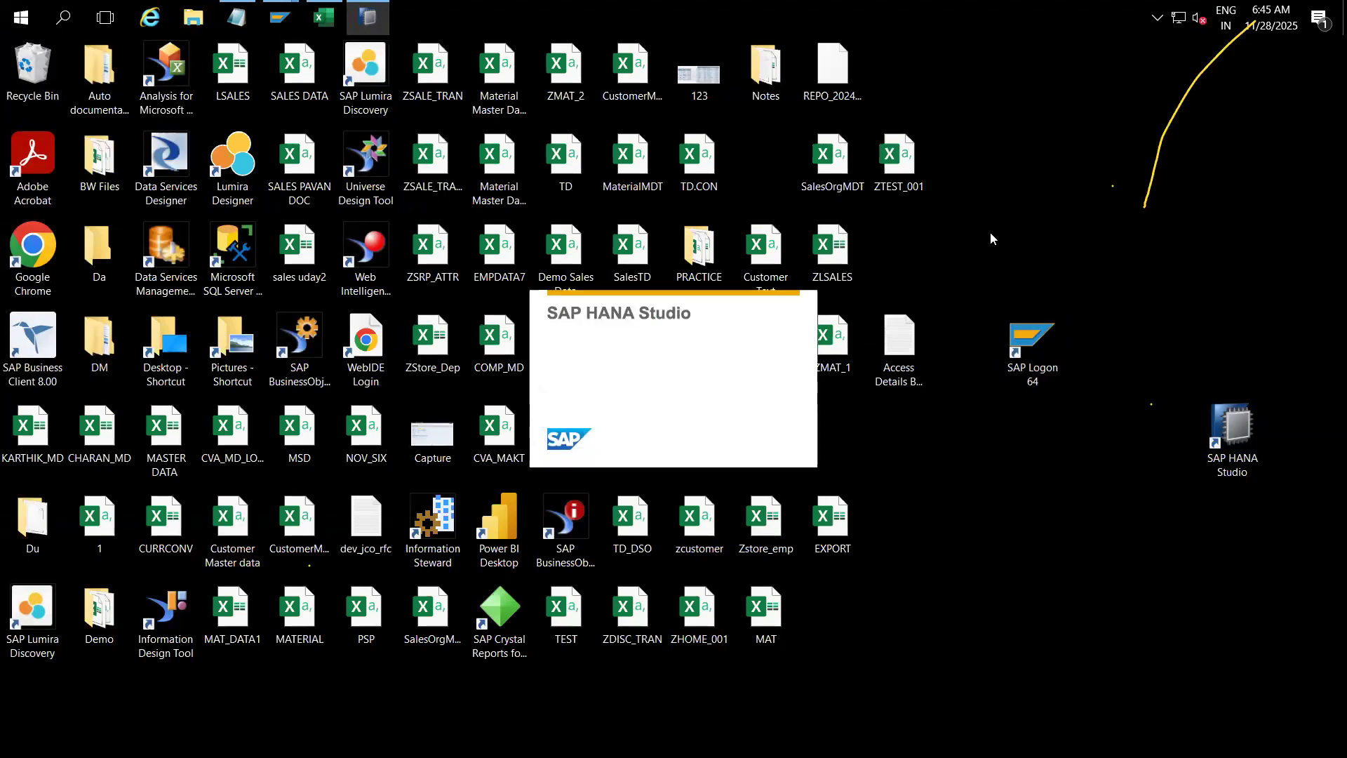
key(Return)
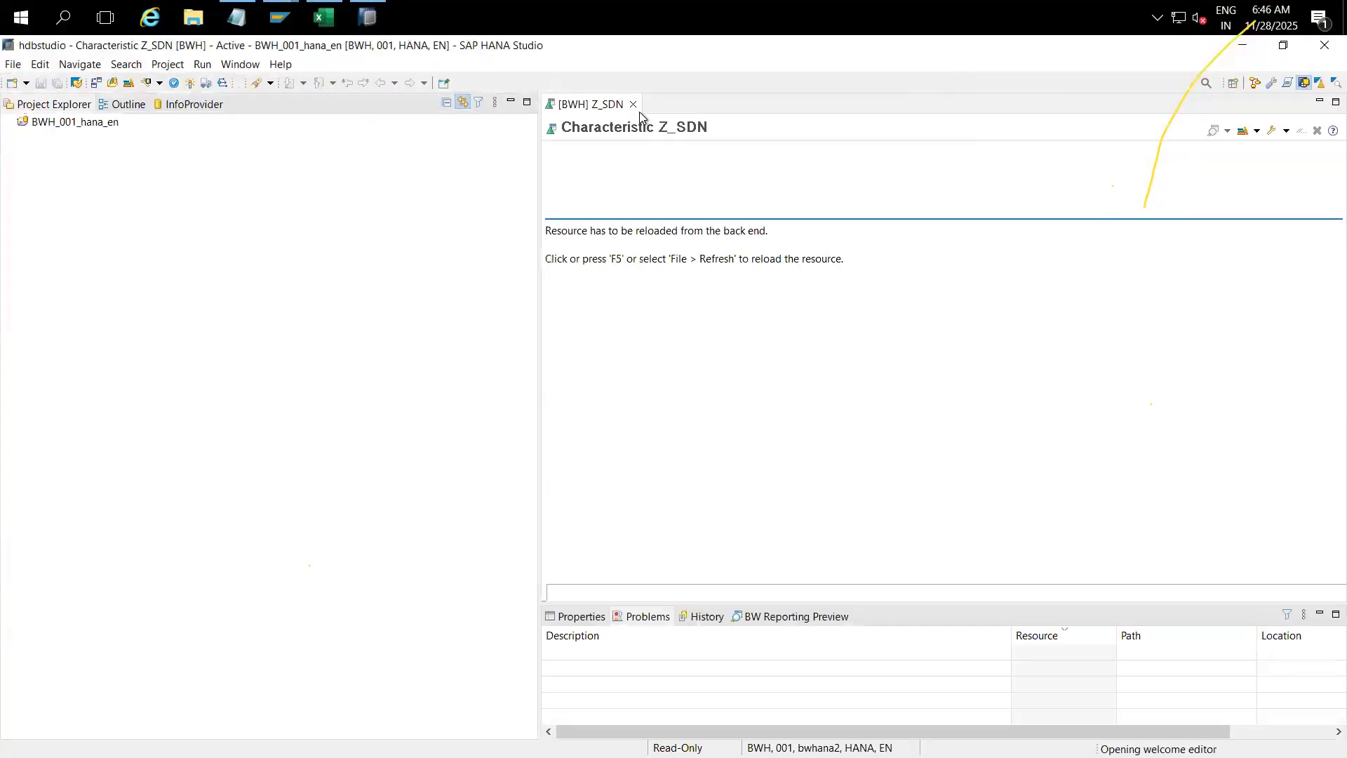
Step: Close the Z_SDN characteristic and log on to project BWH_001_hana_en with the account password
click(633, 103)
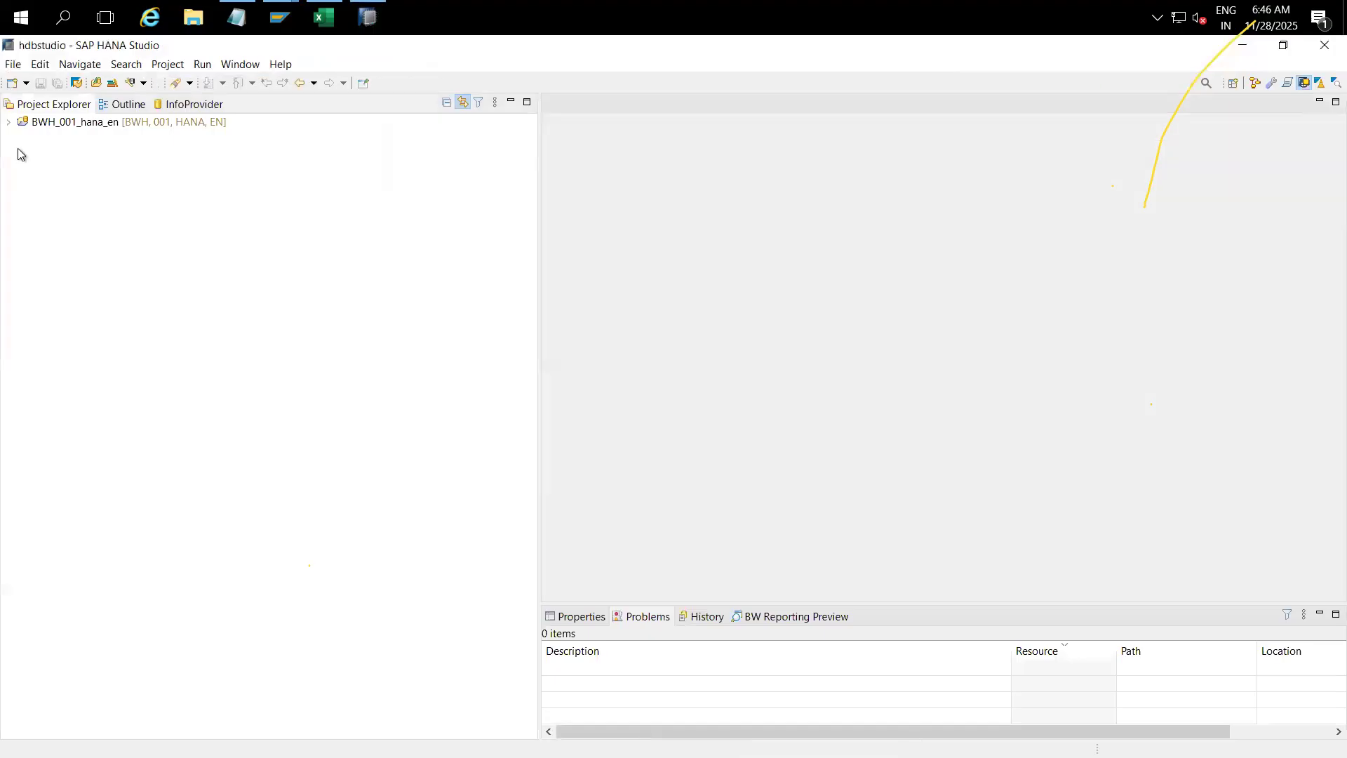
click(13, 128)
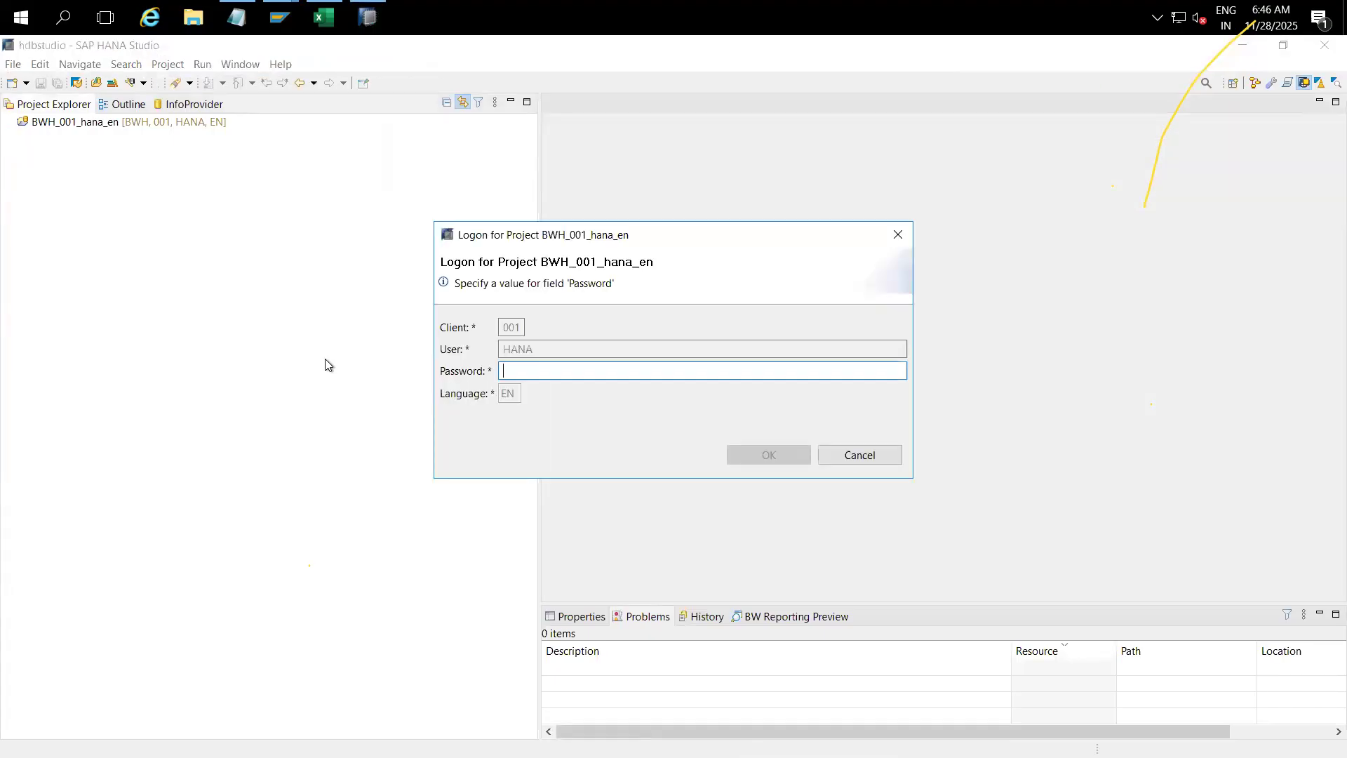
text(*****)
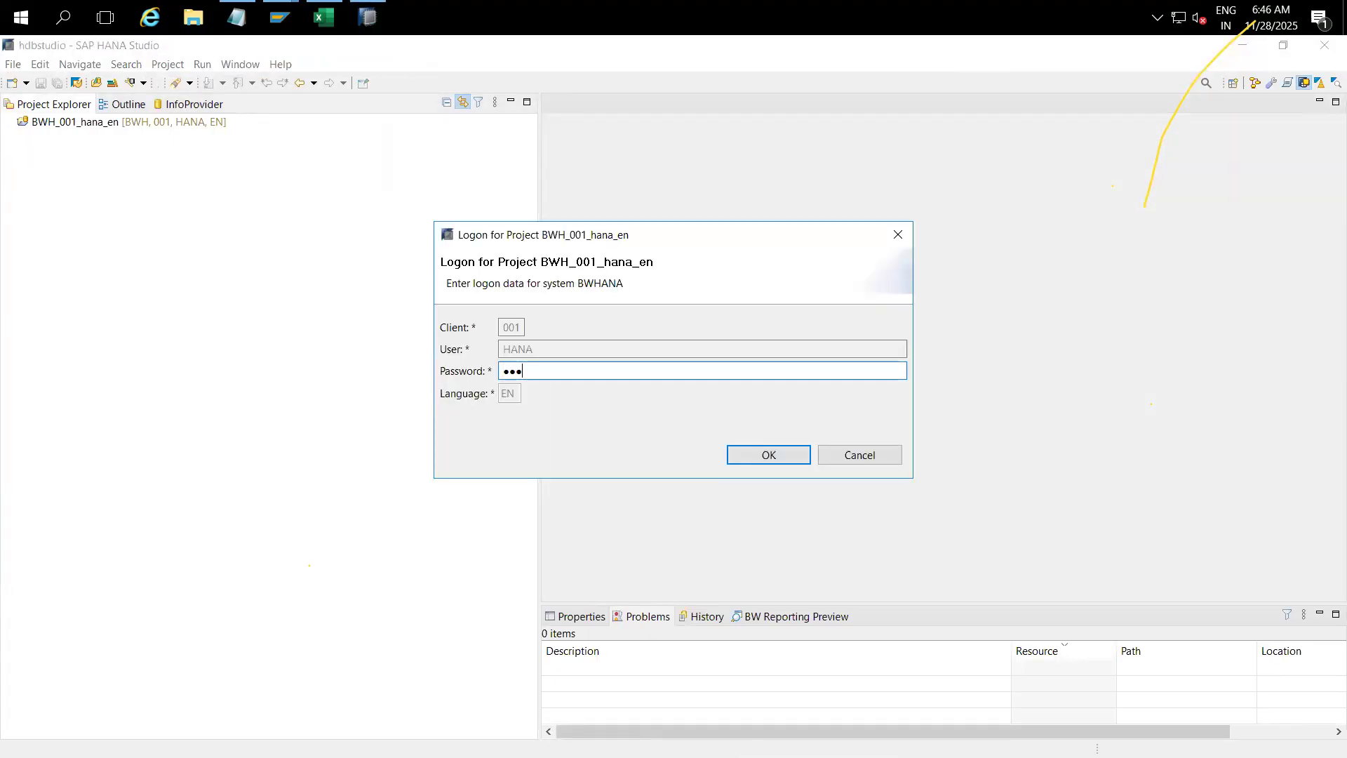
text(***)
key(Return)
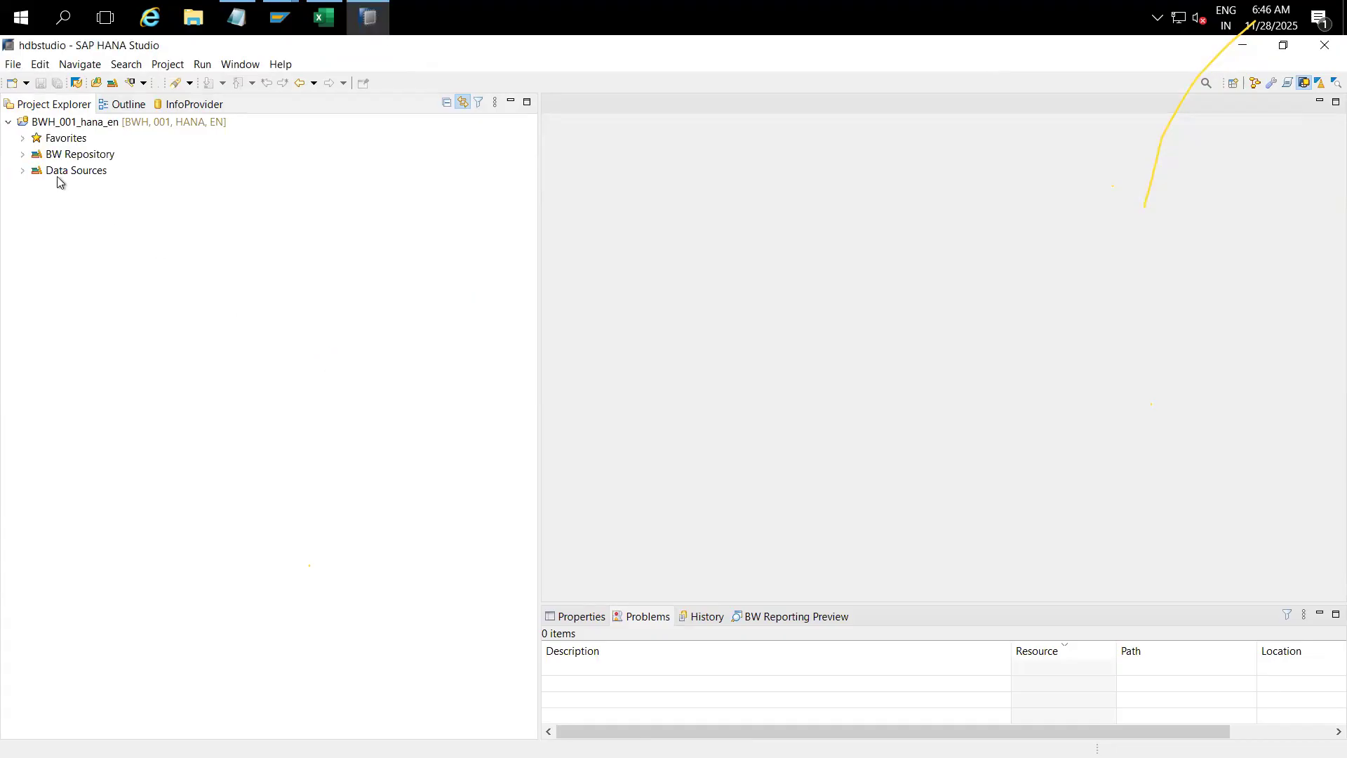
Step: Open characteristic YYPLANT from the Test Infoarea (ZTEST_INFO) in the BW Repository
click(24, 155)
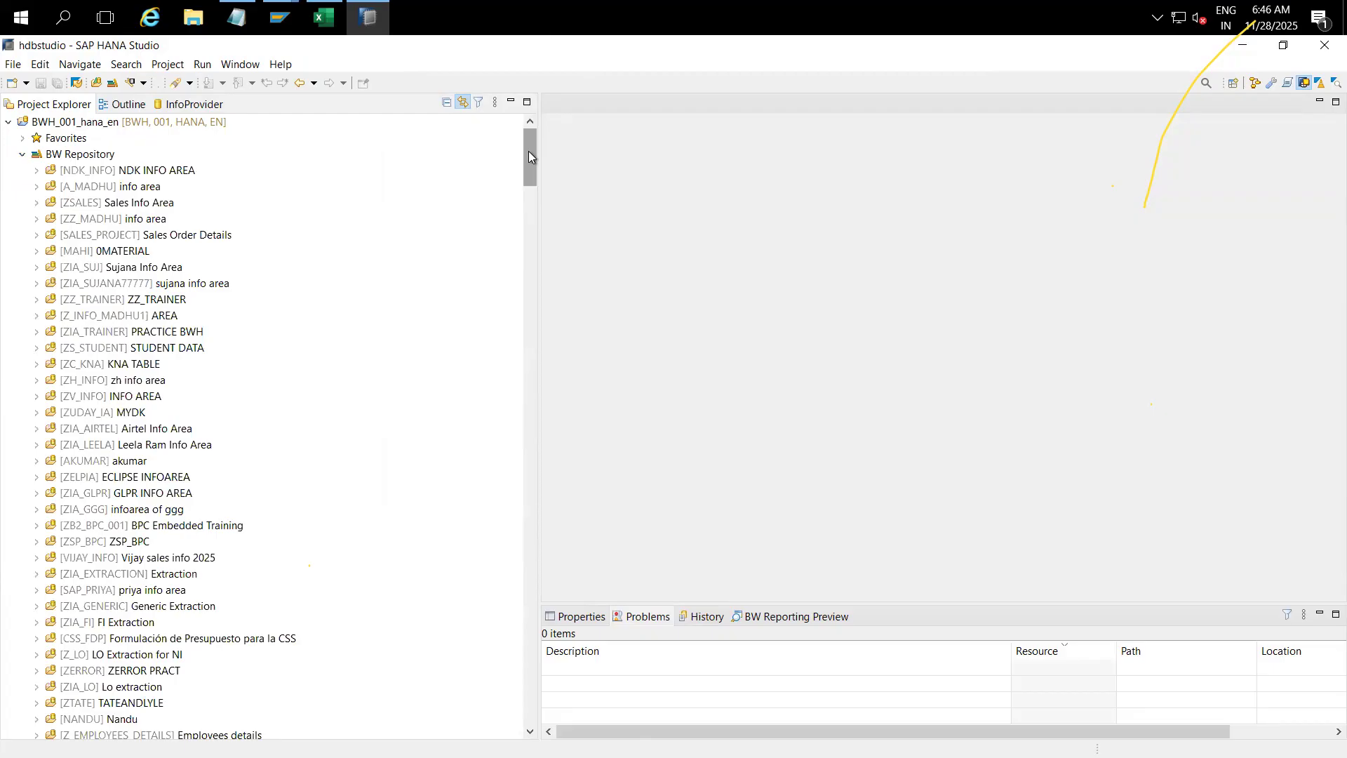
drag(529, 157, 530, 702)
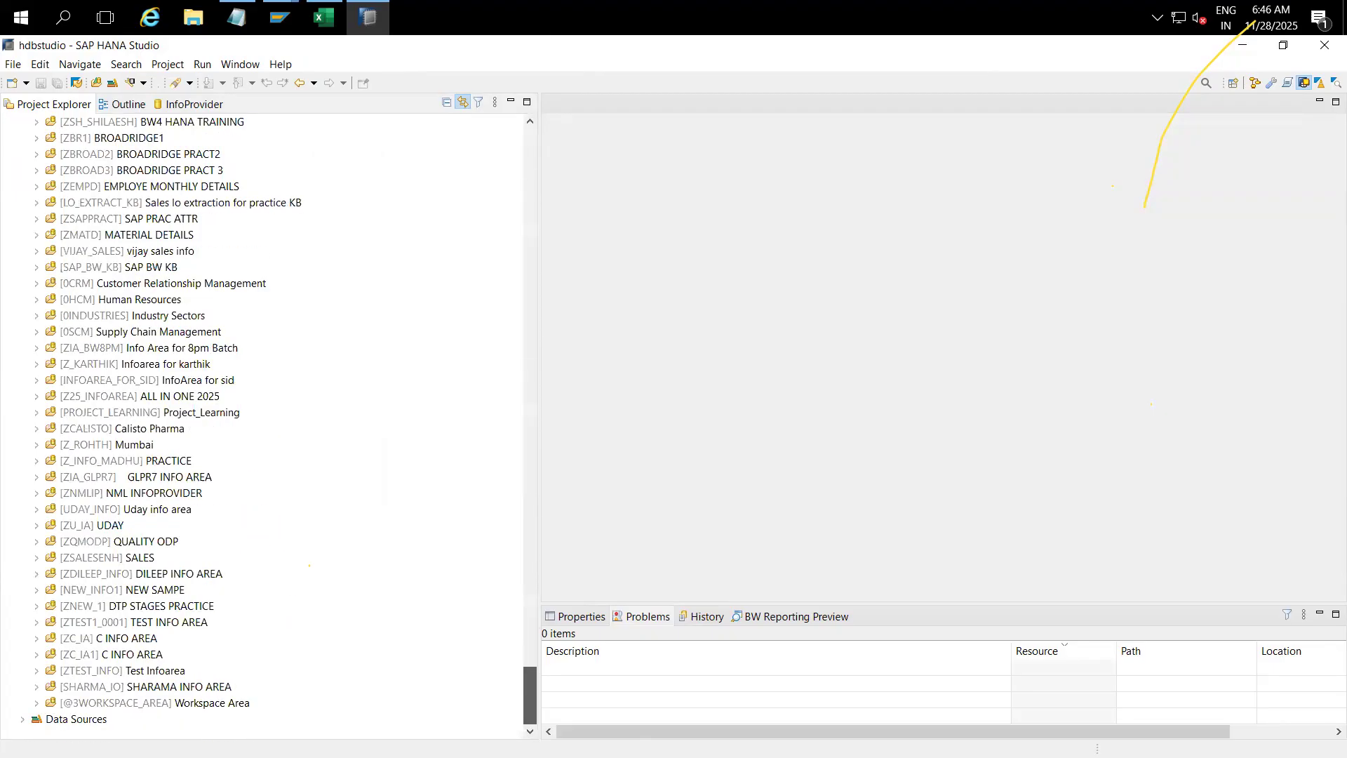
click(82, 672)
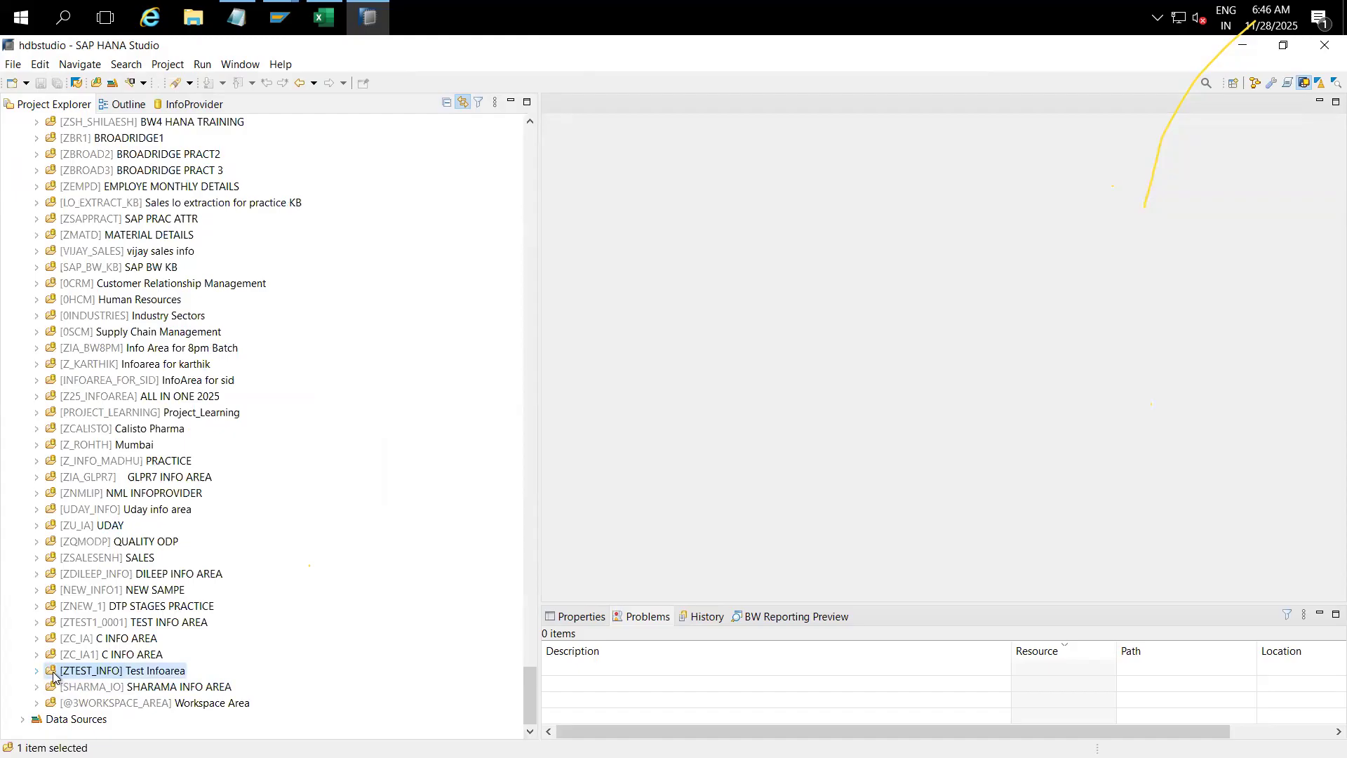
double_click(54, 675)
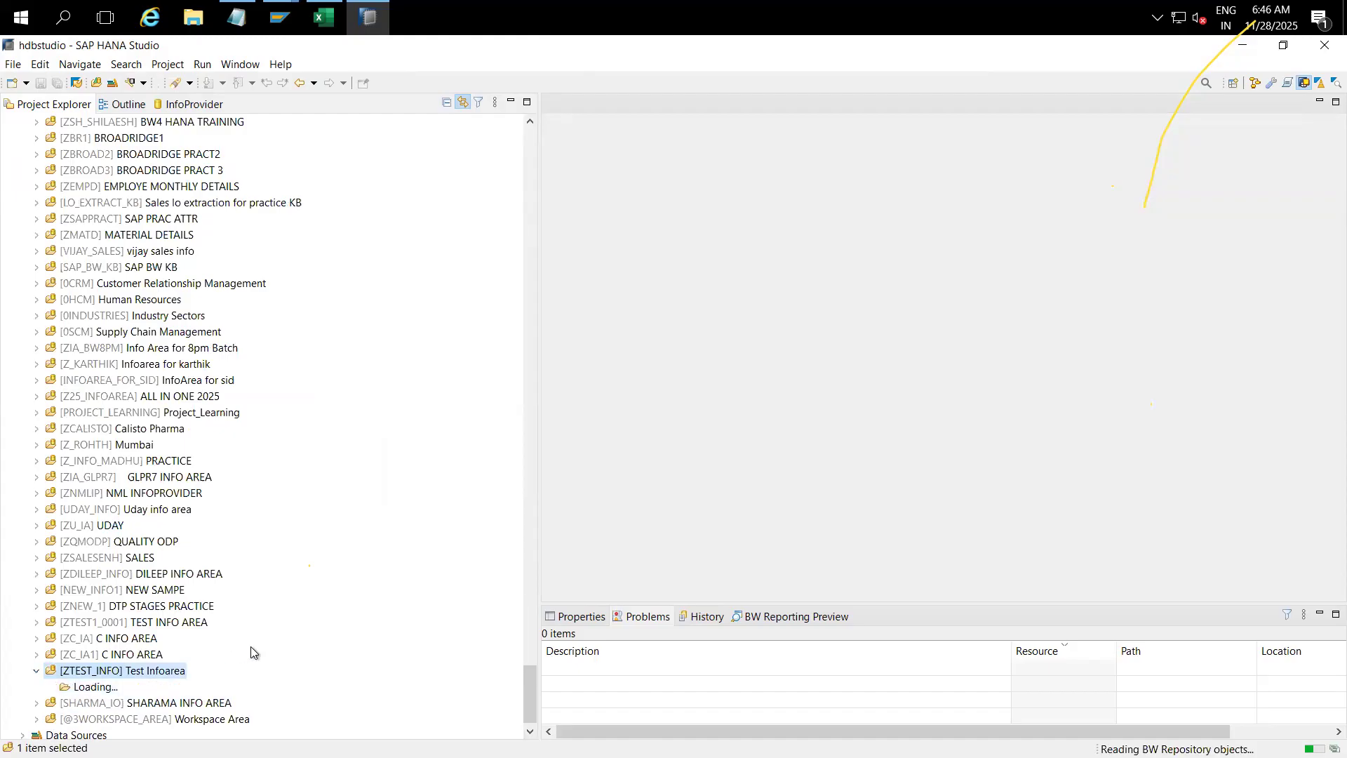
click(51, 686)
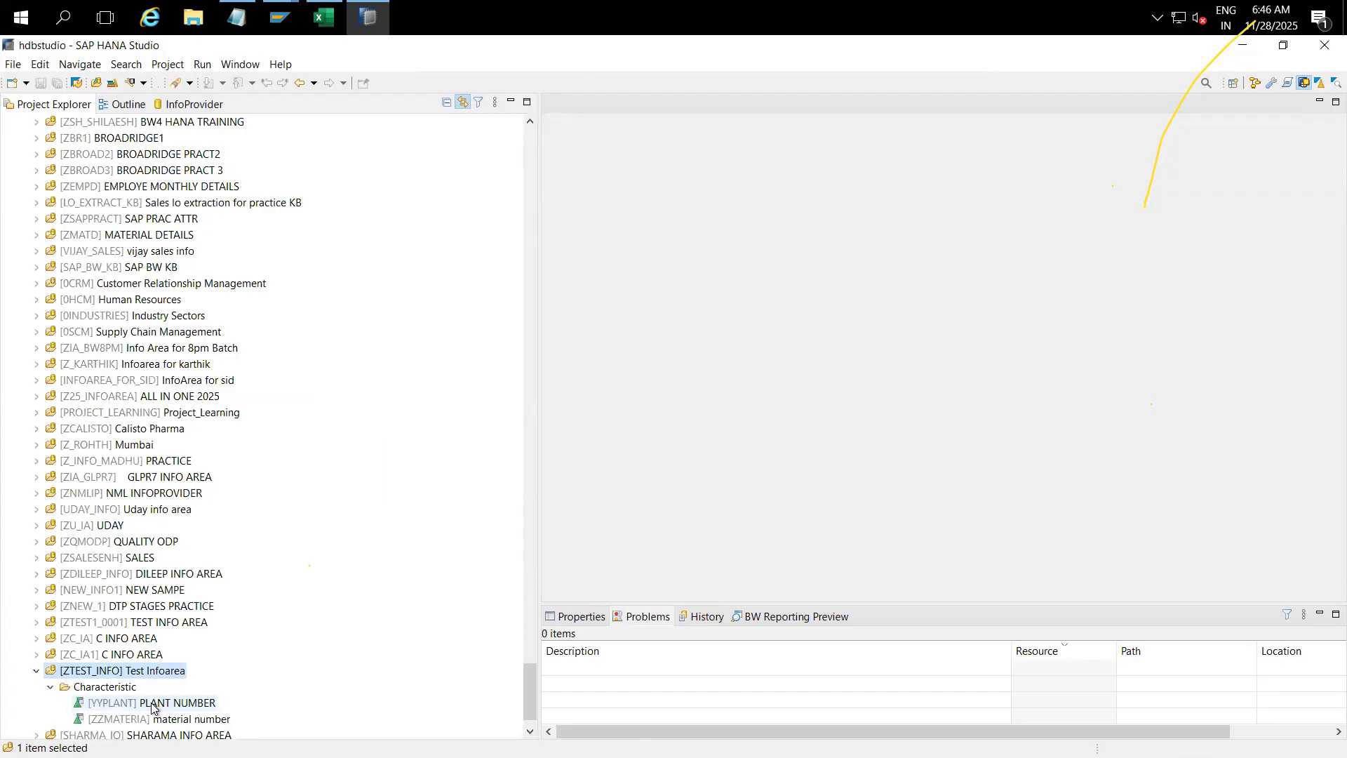
double_click(152, 703)
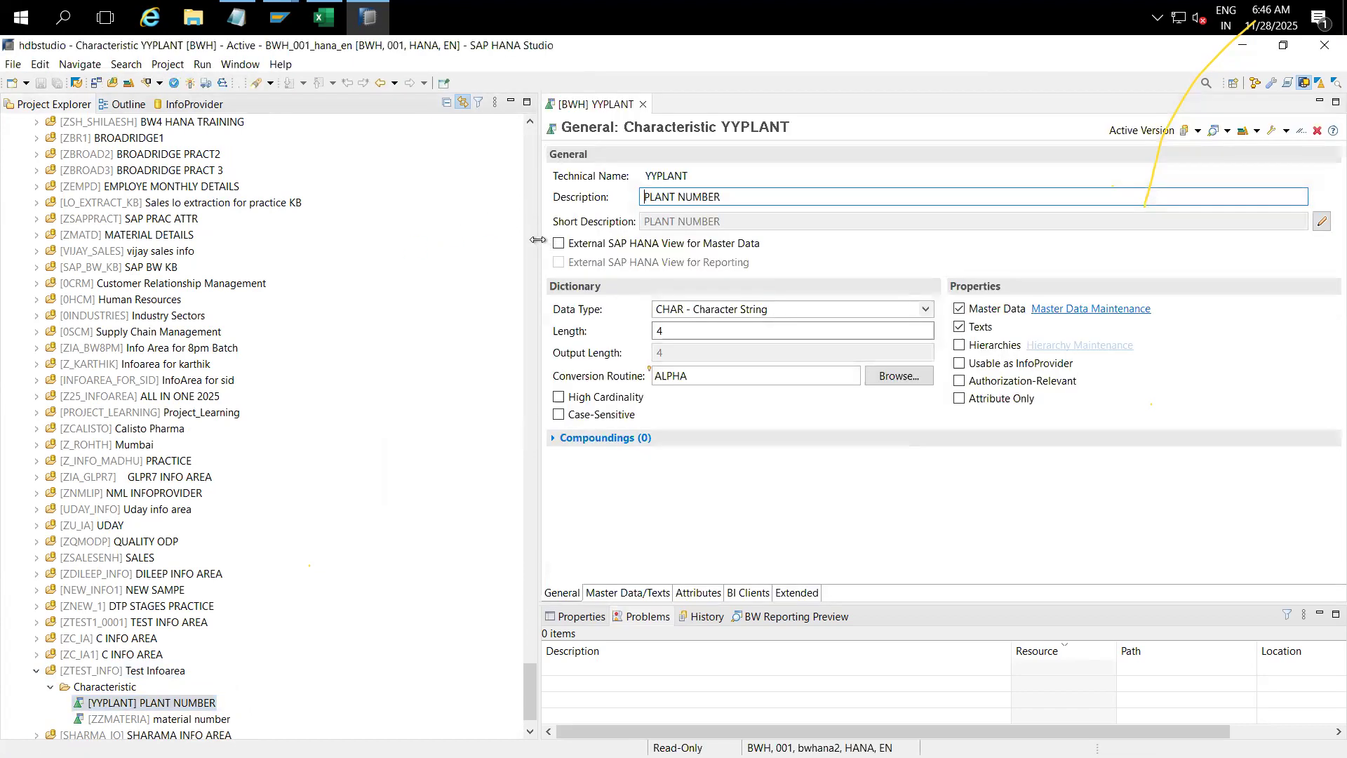
Step: Enlarge the editor and properties areas and review YYPLANT's general properties and DDIC tables
drag(537, 240, 250, 255)
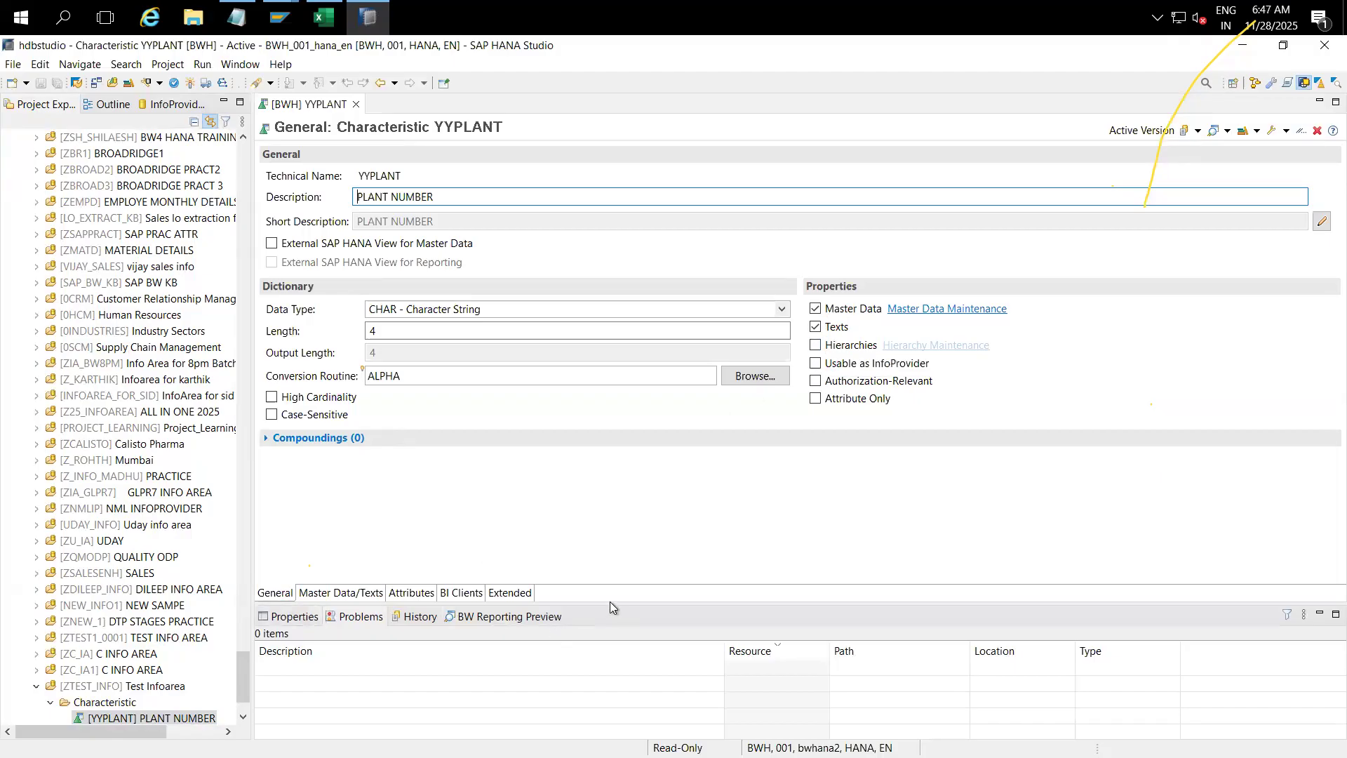
drag(611, 602, 612, 471)
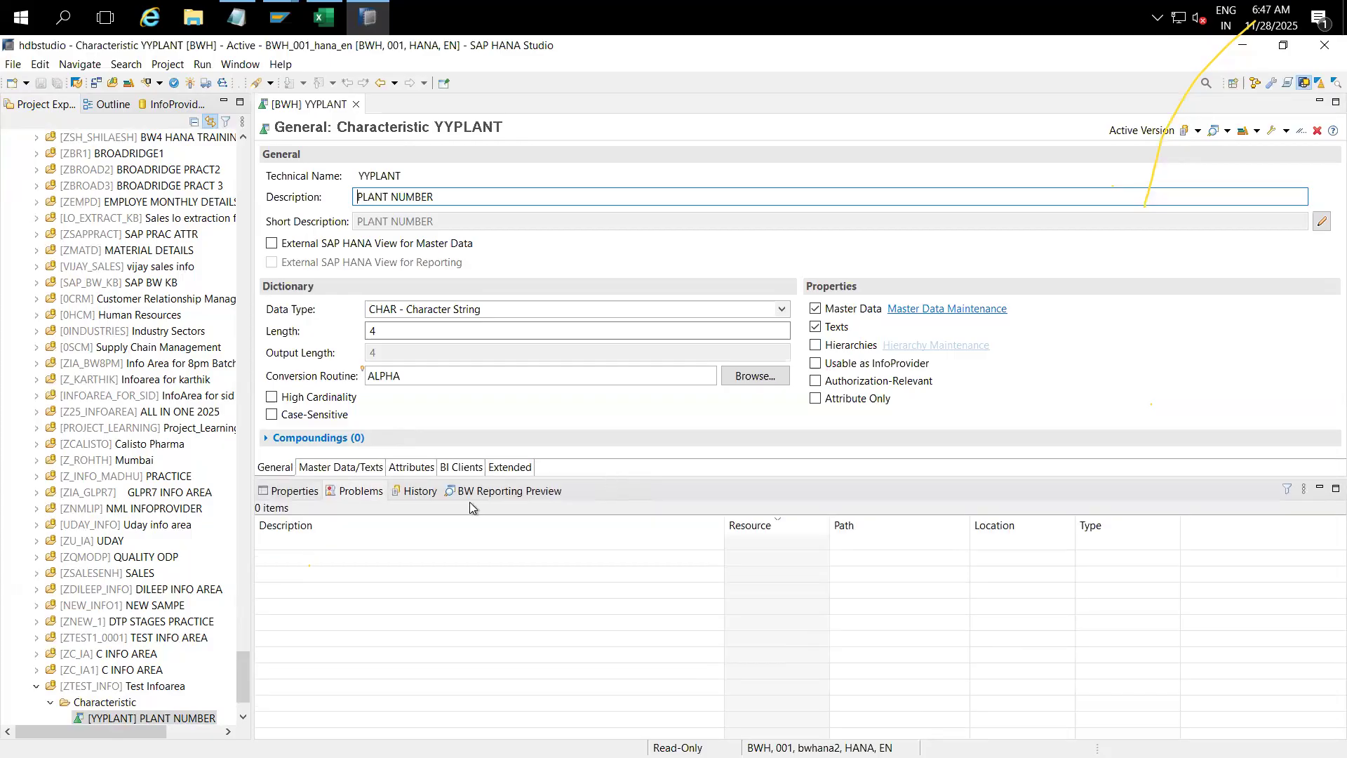
click(288, 492)
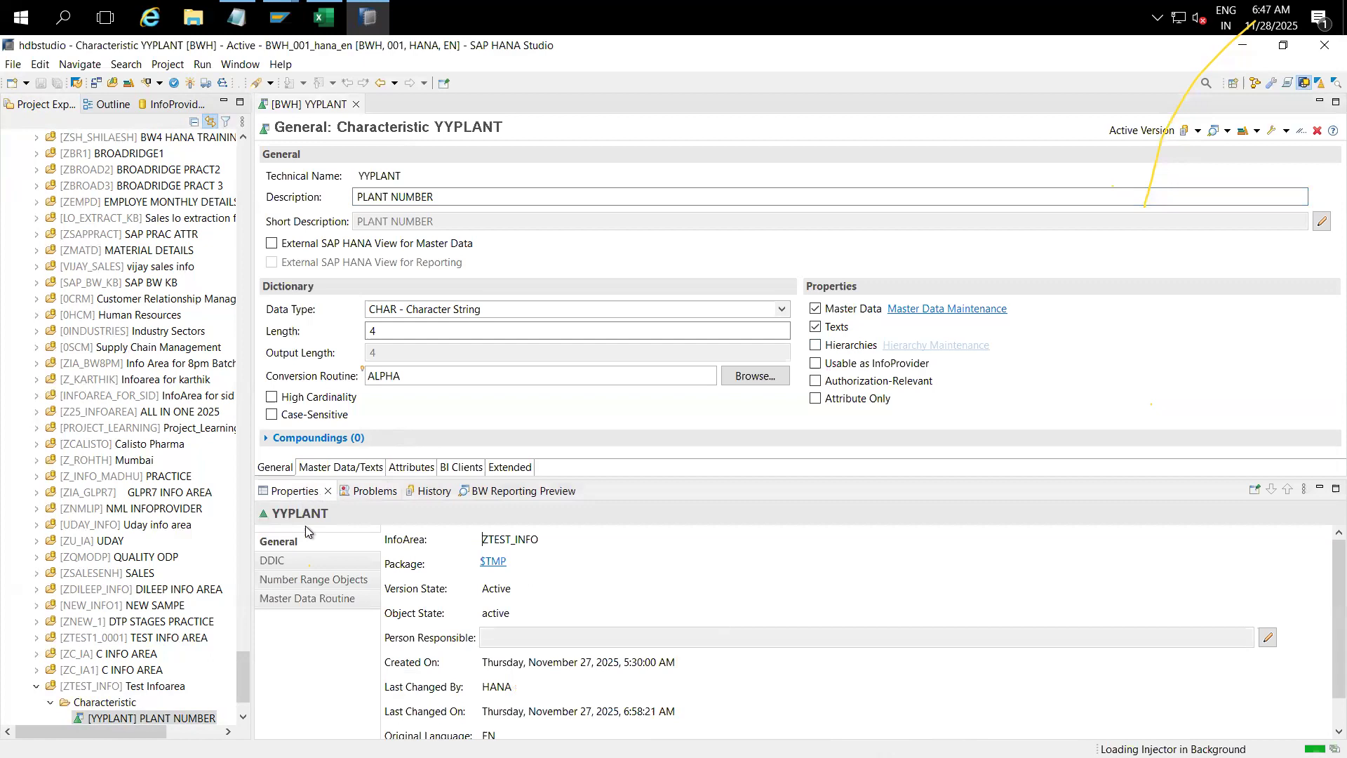
click(277, 565)
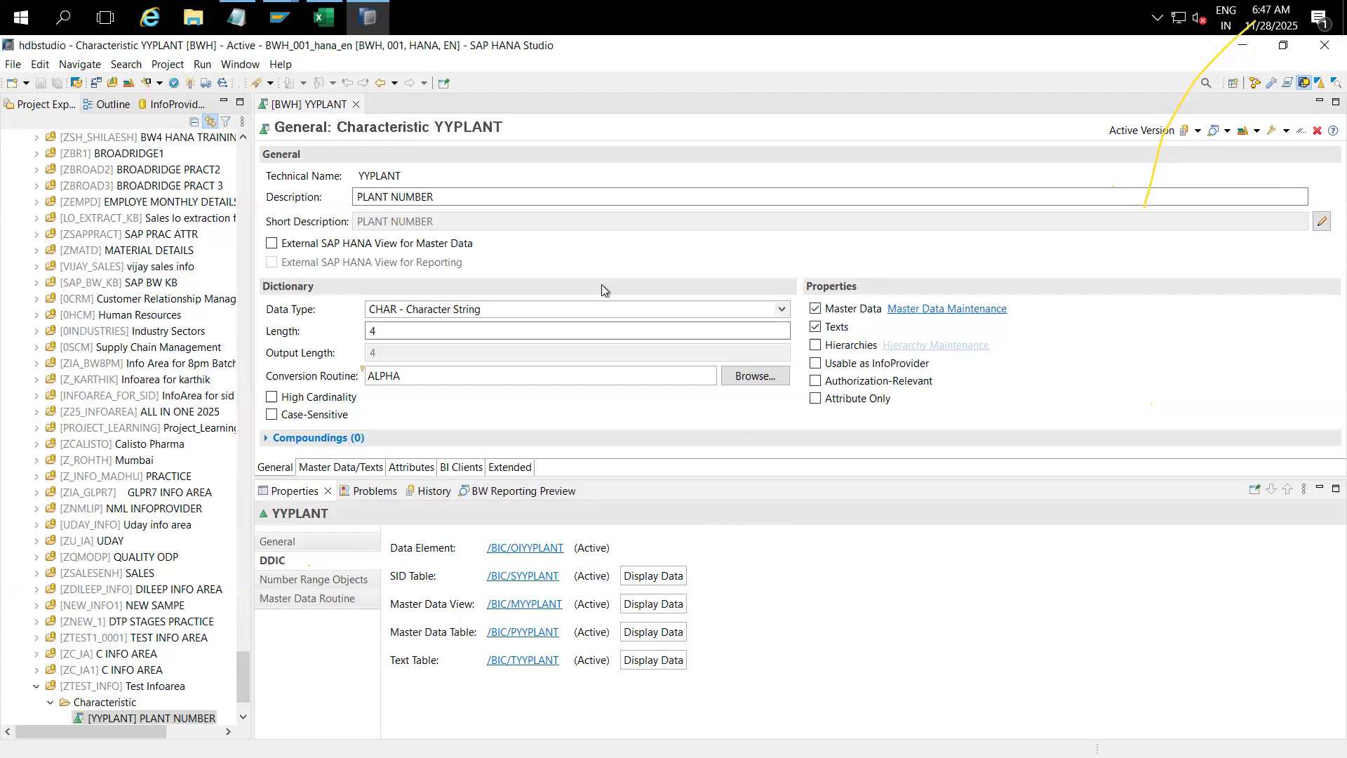
Step: Add ZLOCATION to YYPLANT's attributes and make it a navigation attribute
click(405, 467)
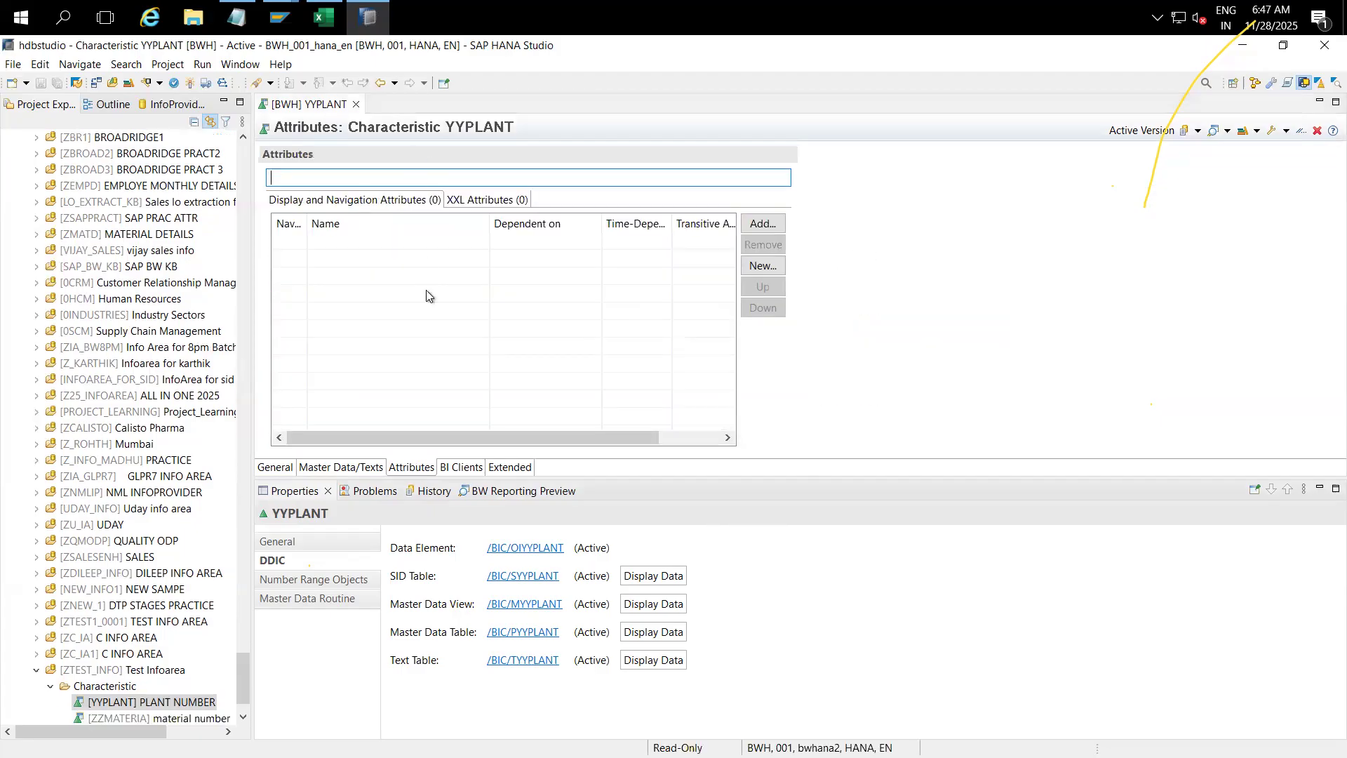
click(338, 247)
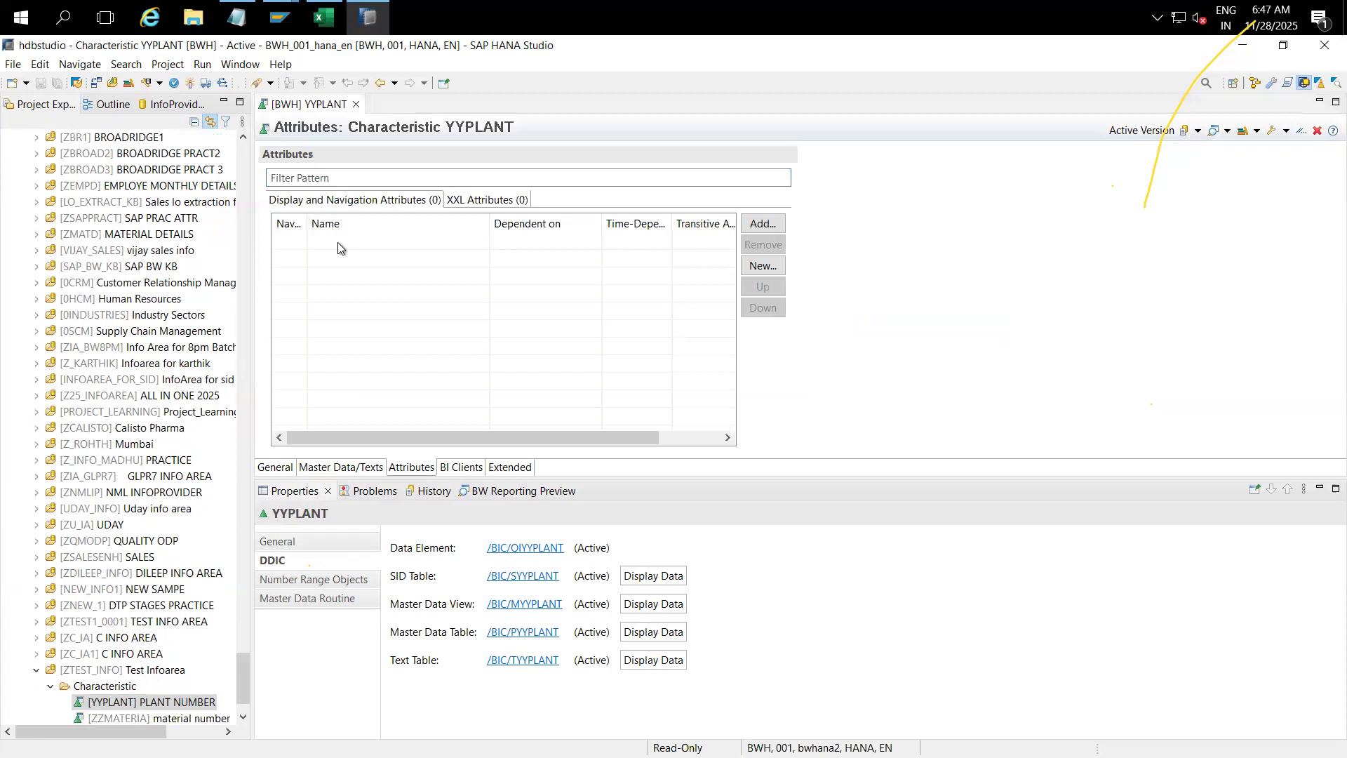
click(763, 222)
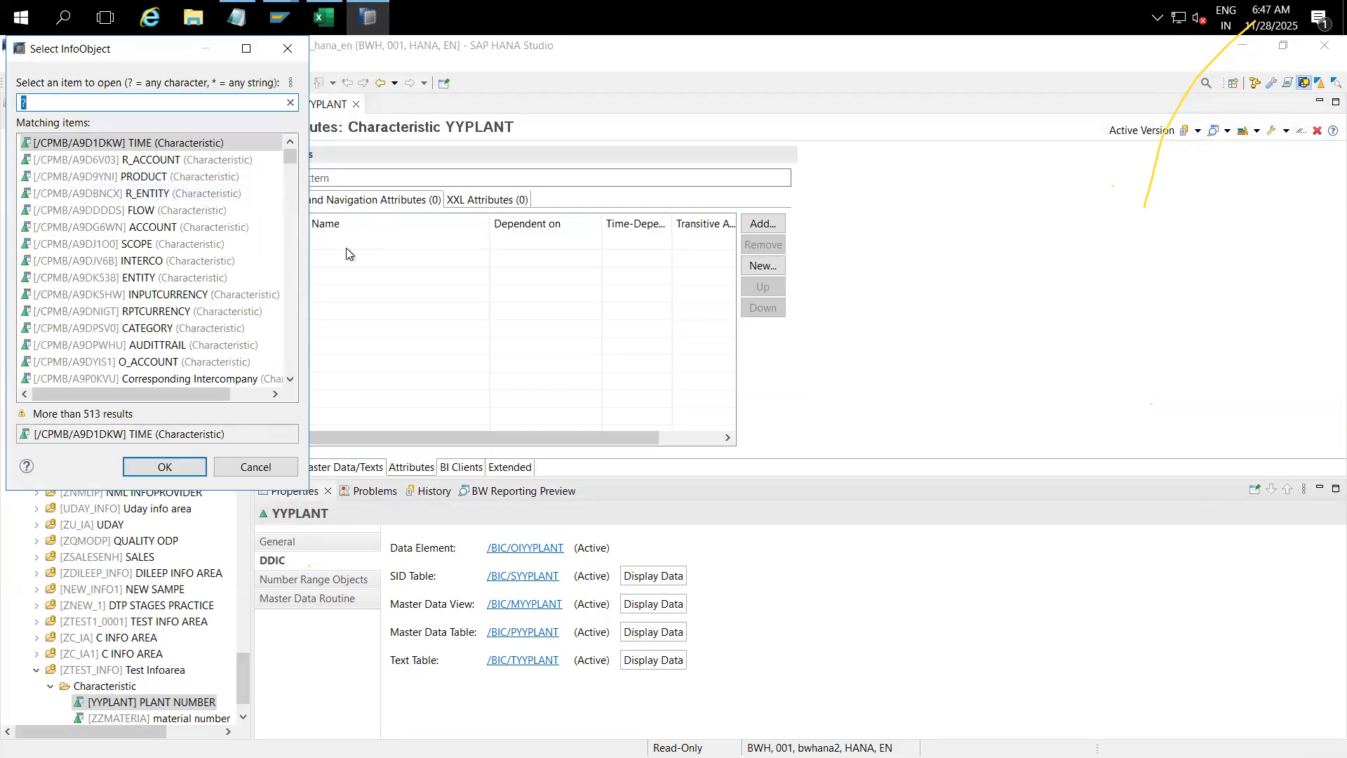
click(292, 283)
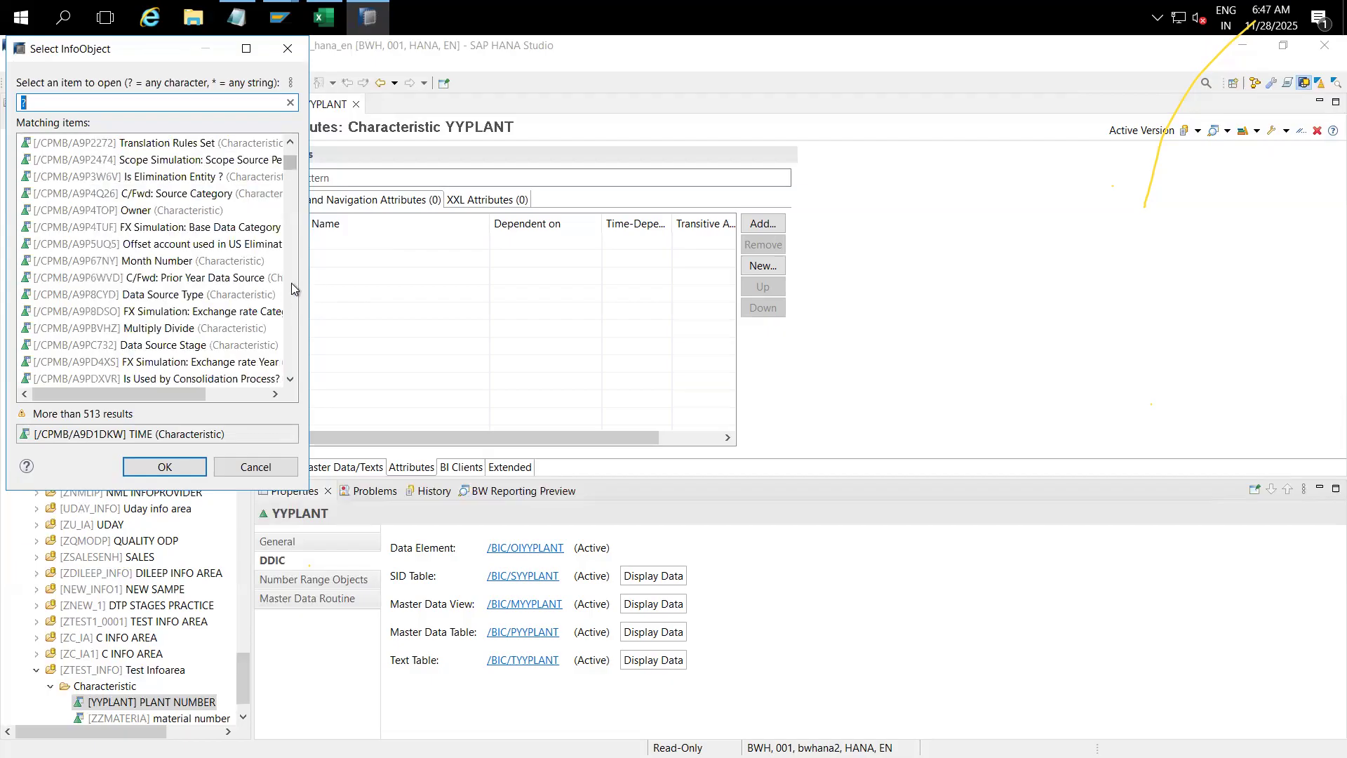
click(291, 284)
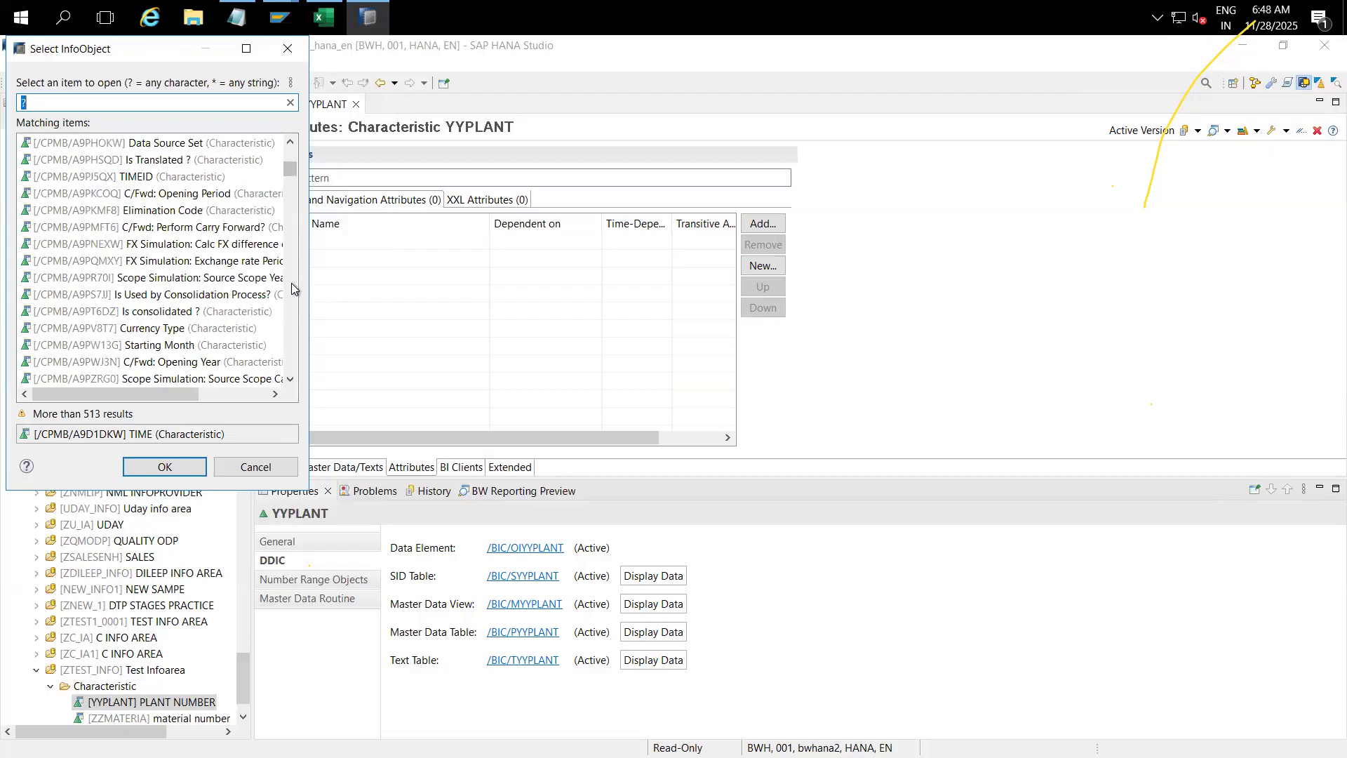
text(Z)
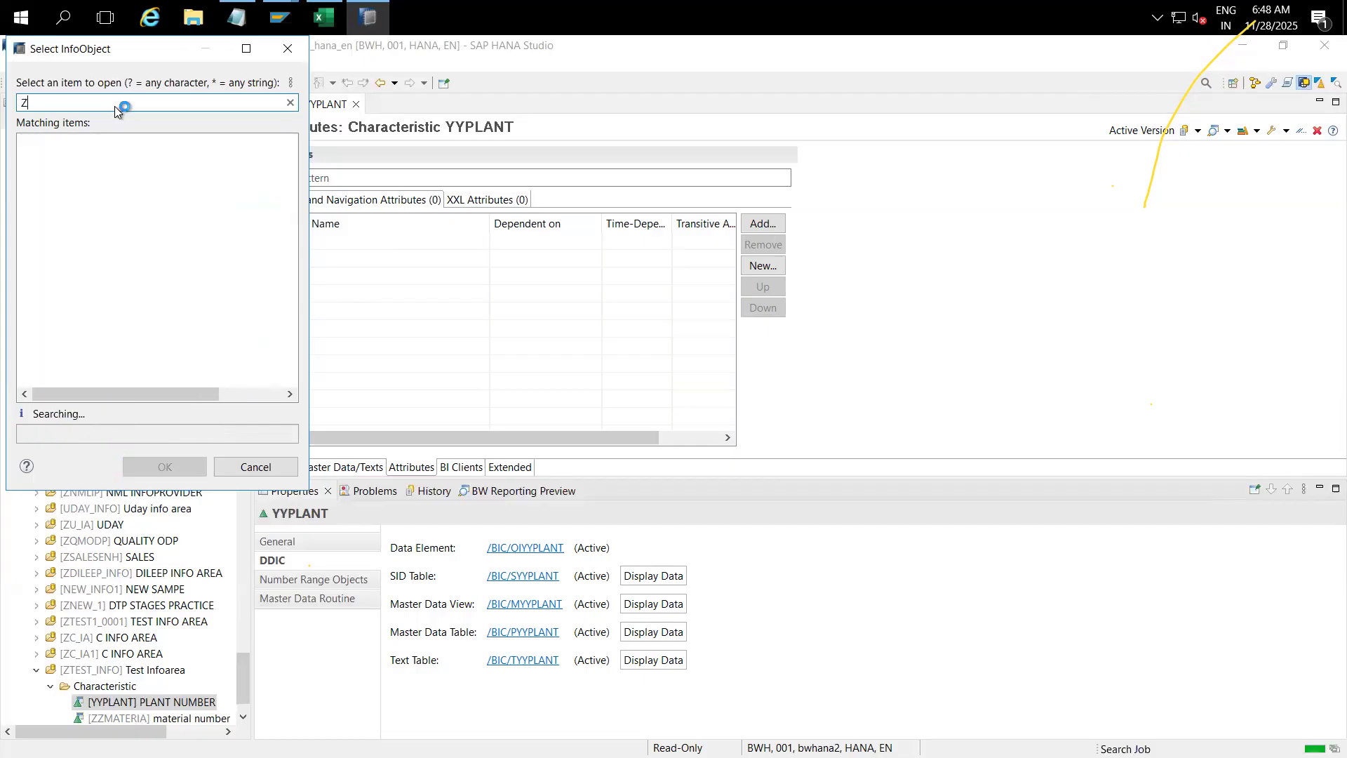
text(LOCA)
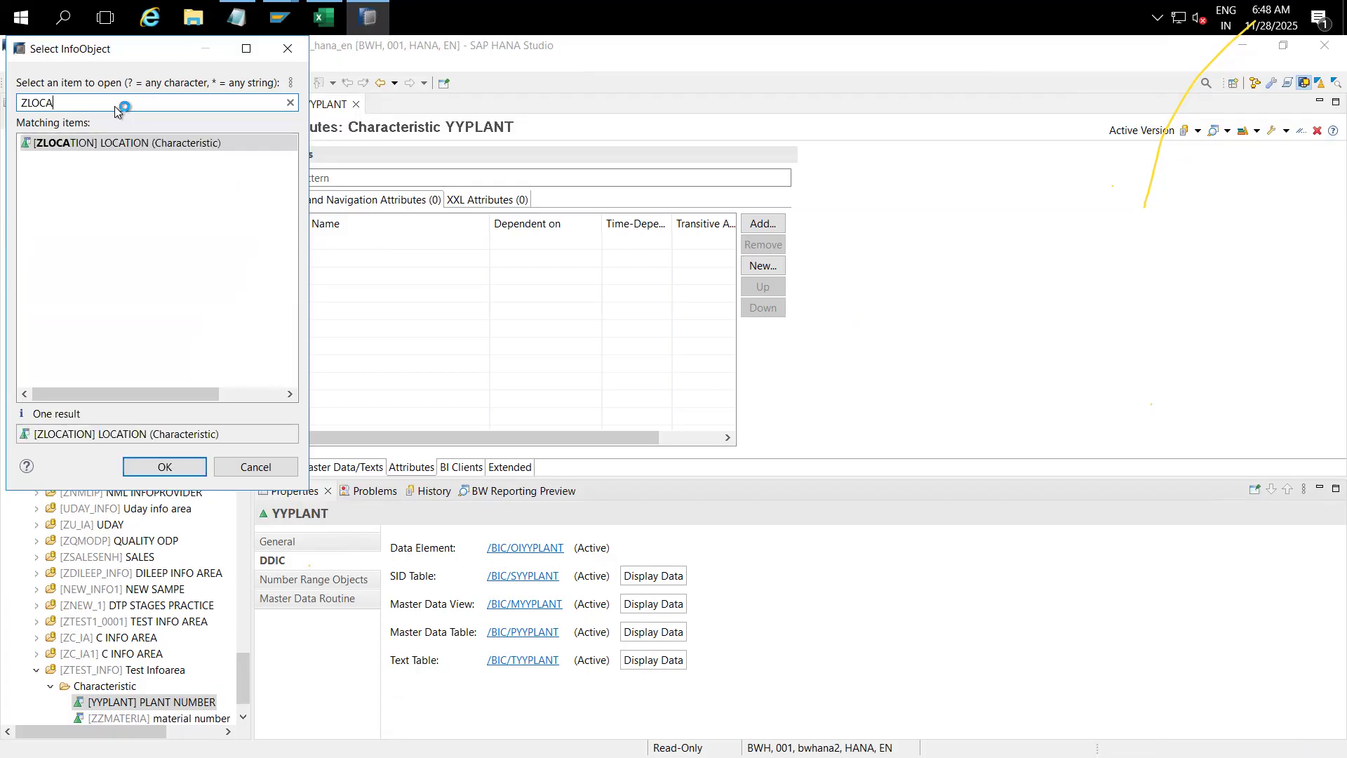
double_click(68, 145)
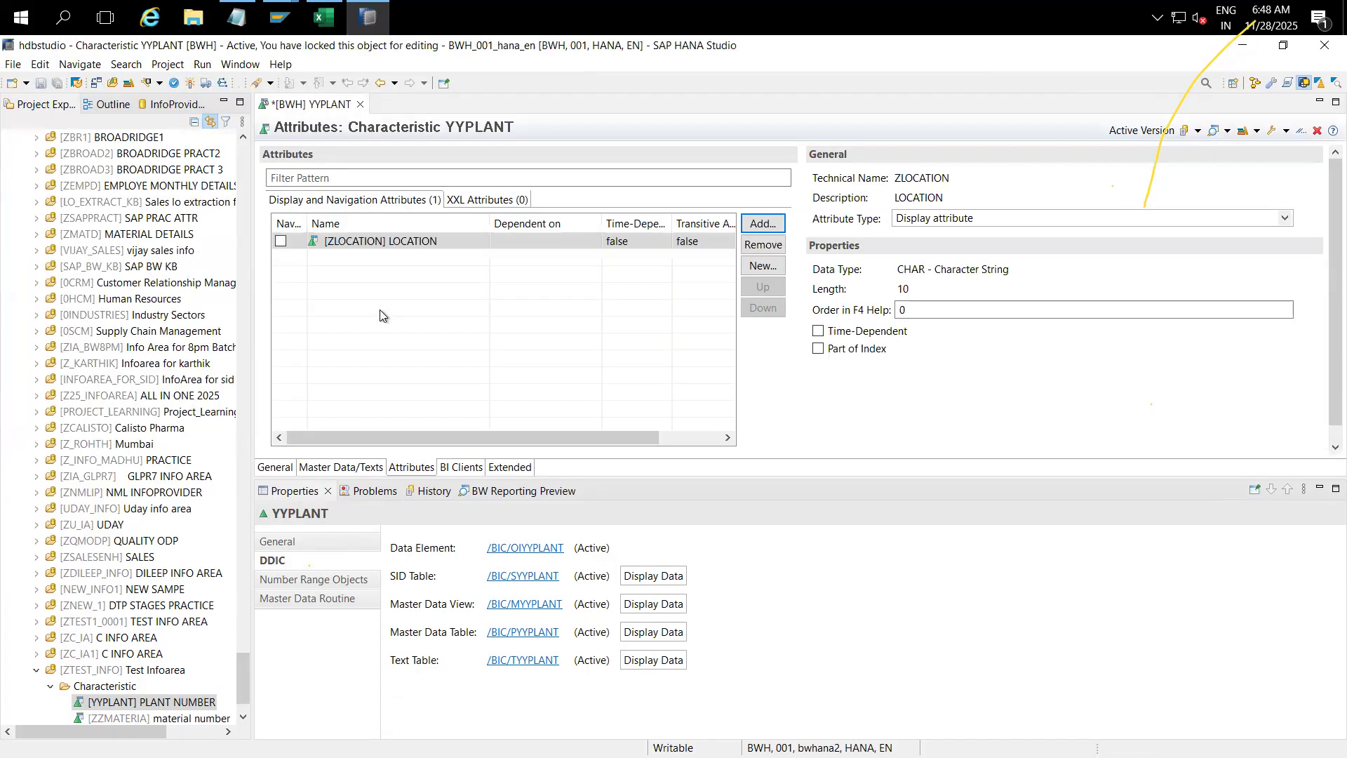
click(281, 241)
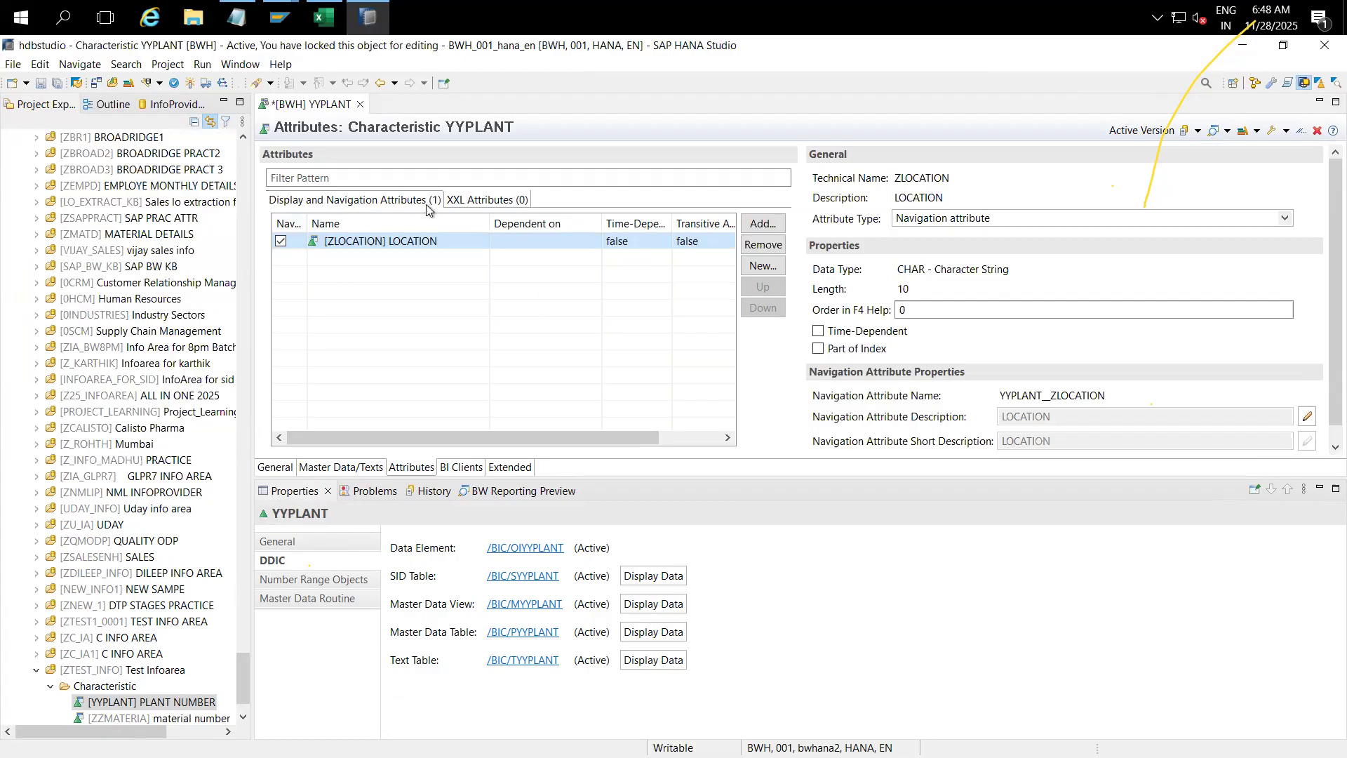
Step: Enable Medium Text, Long Text and Time-Dependent texts for YYPLANT
click(362, 468)
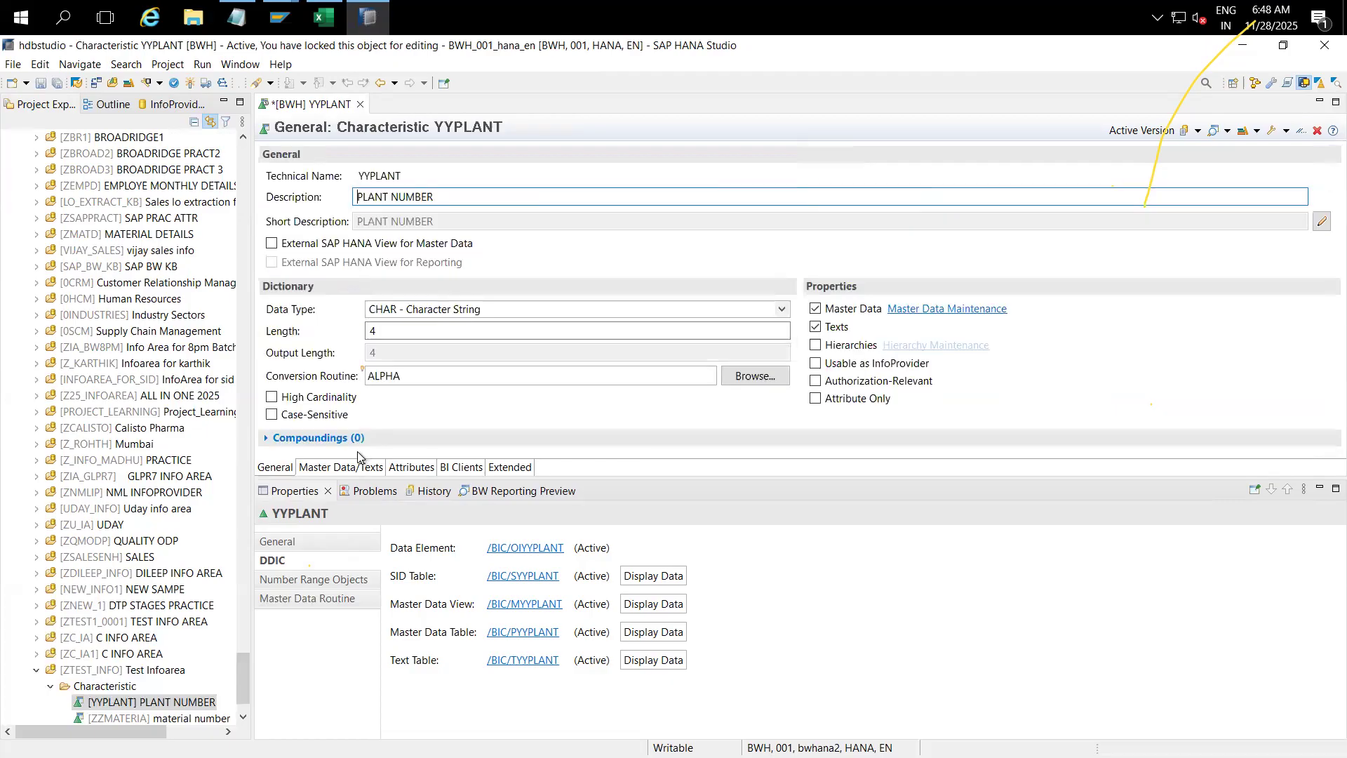
click(317, 470)
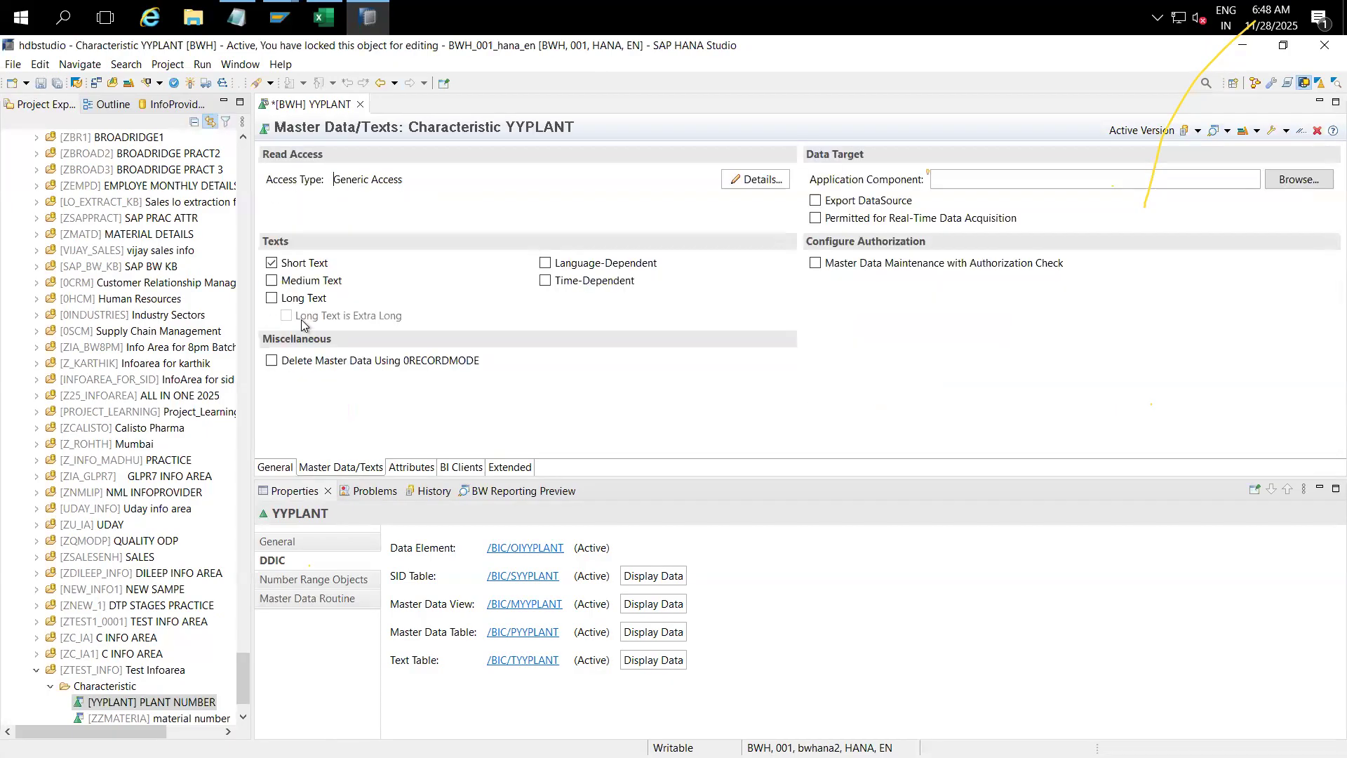
click(270, 282)
click(270, 299)
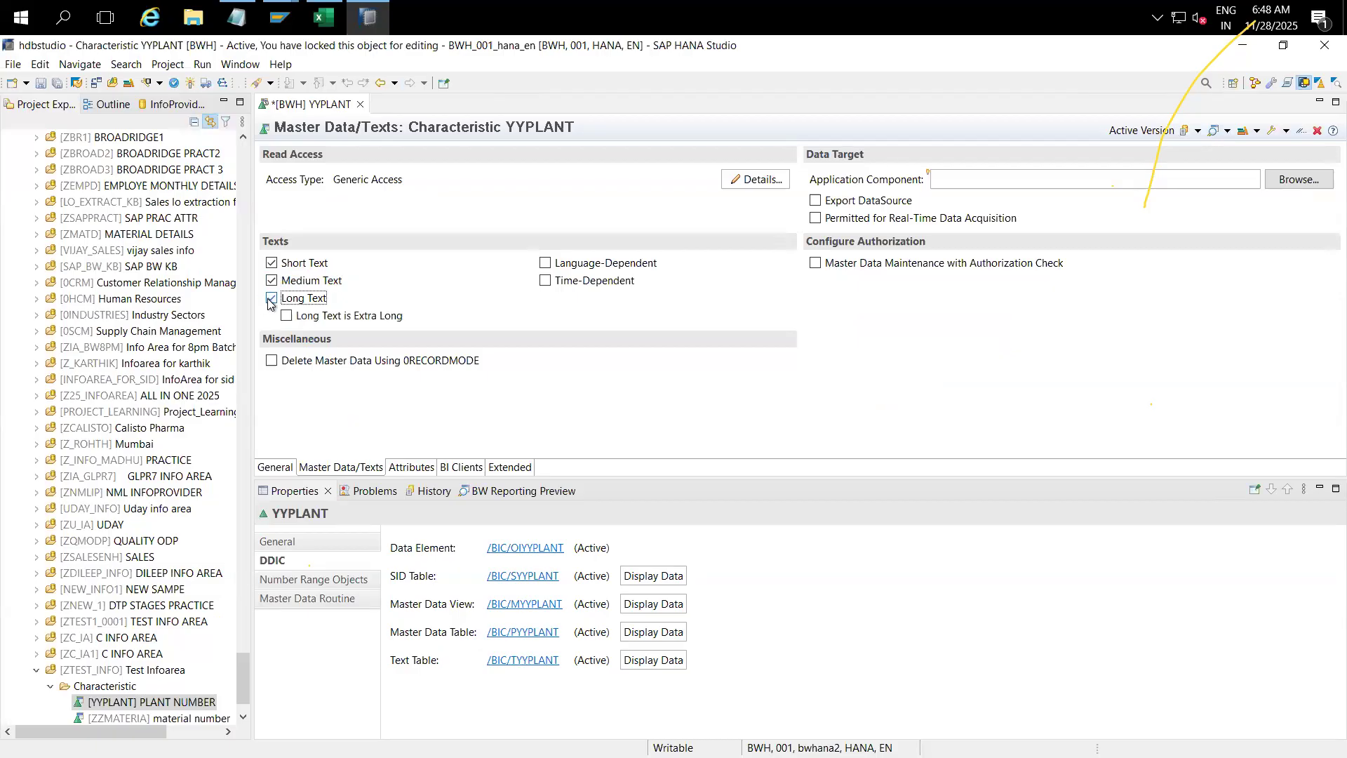
click(545, 281)
Step: Enable hierarchies for YYPLANT, check the hierarchy settings and activate the characteristic
click(273, 468)
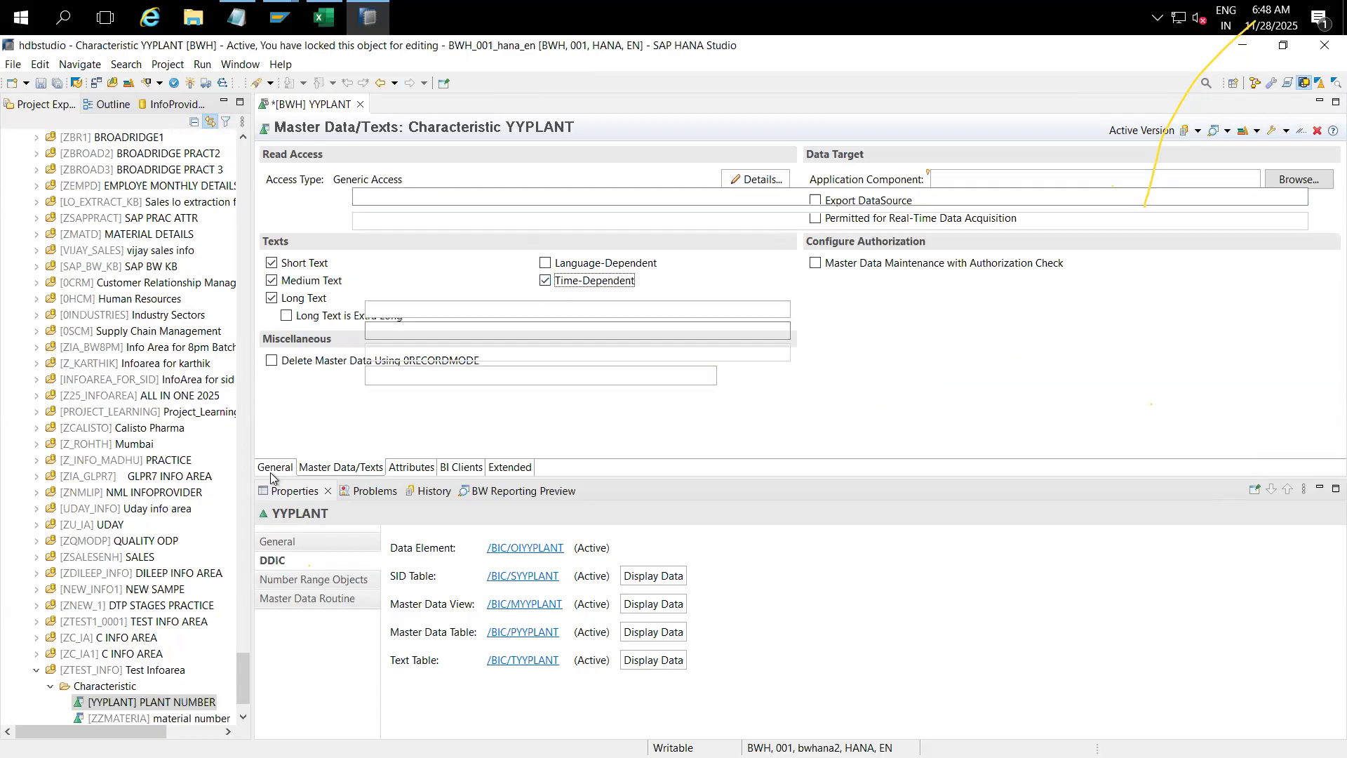
click(816, 345)
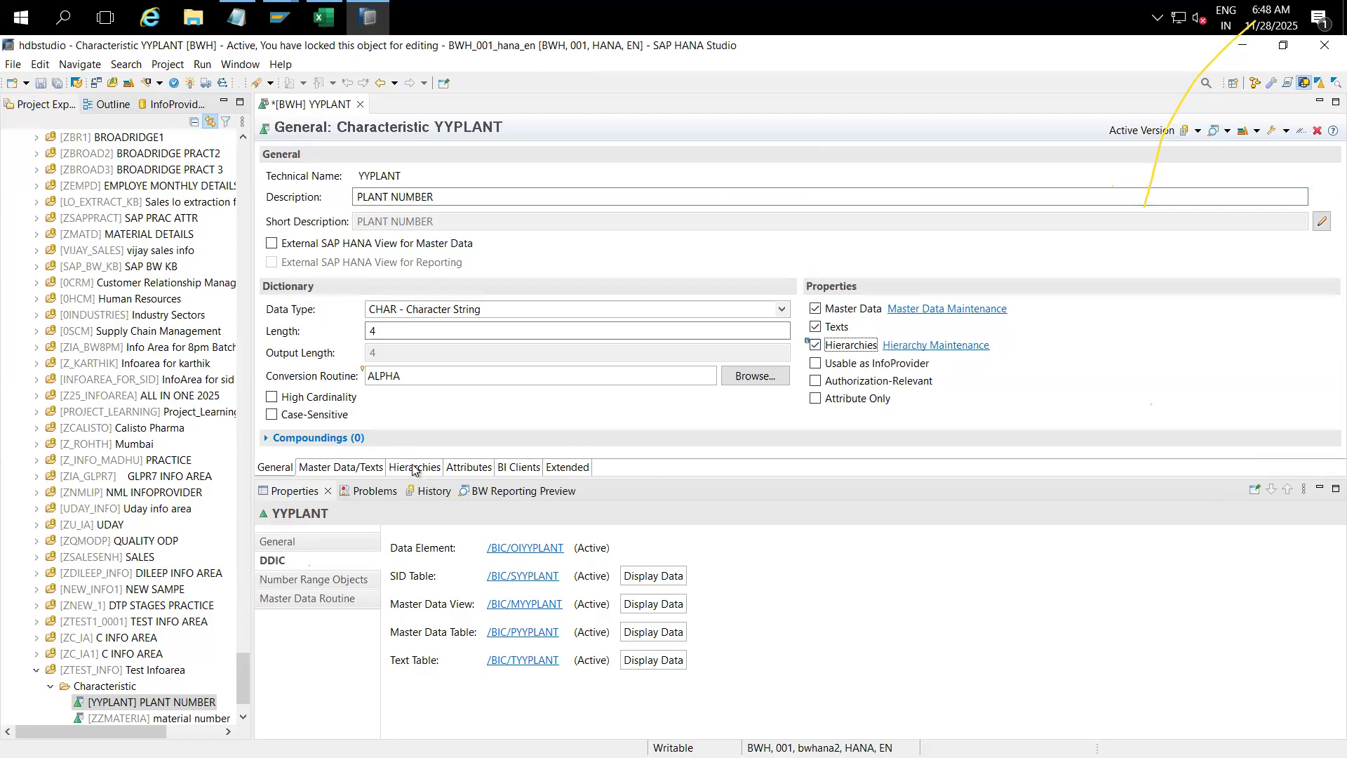
click(414, 468)
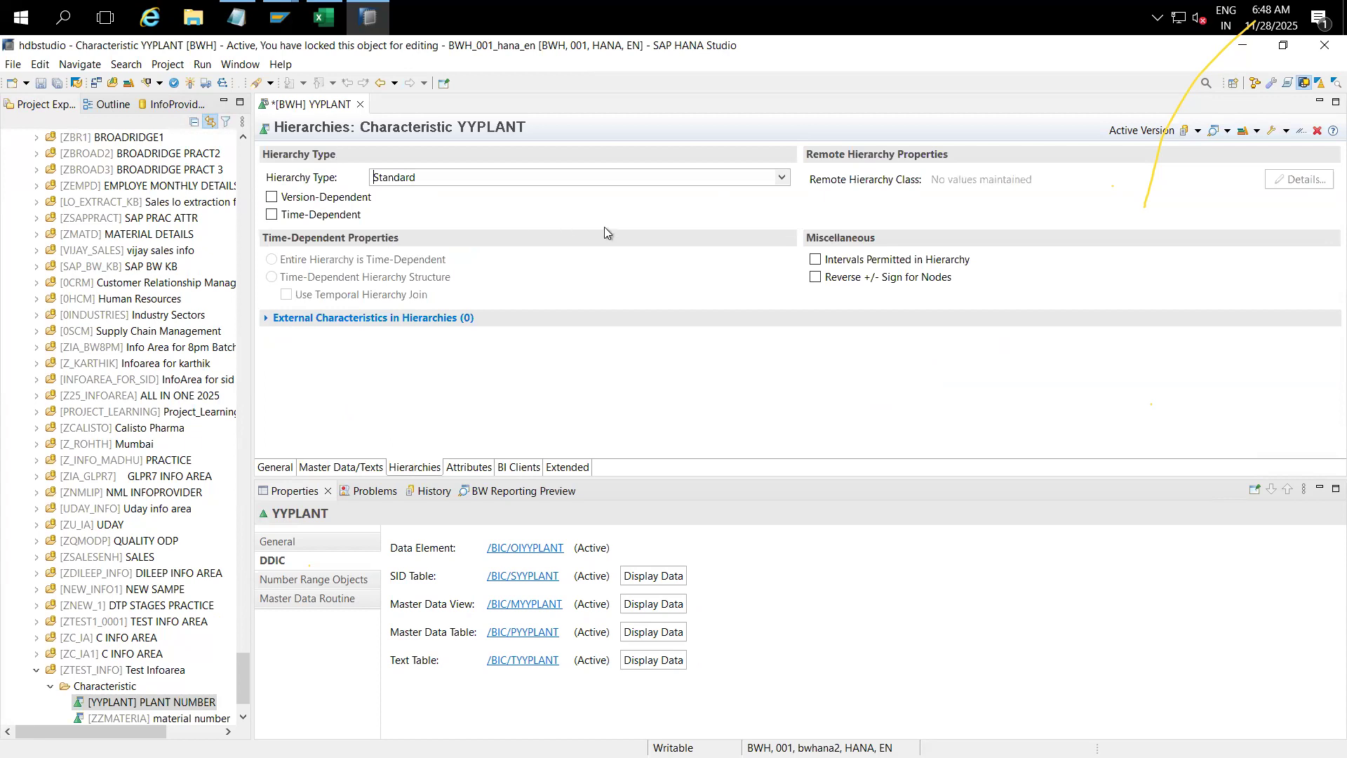
click(189, 84)
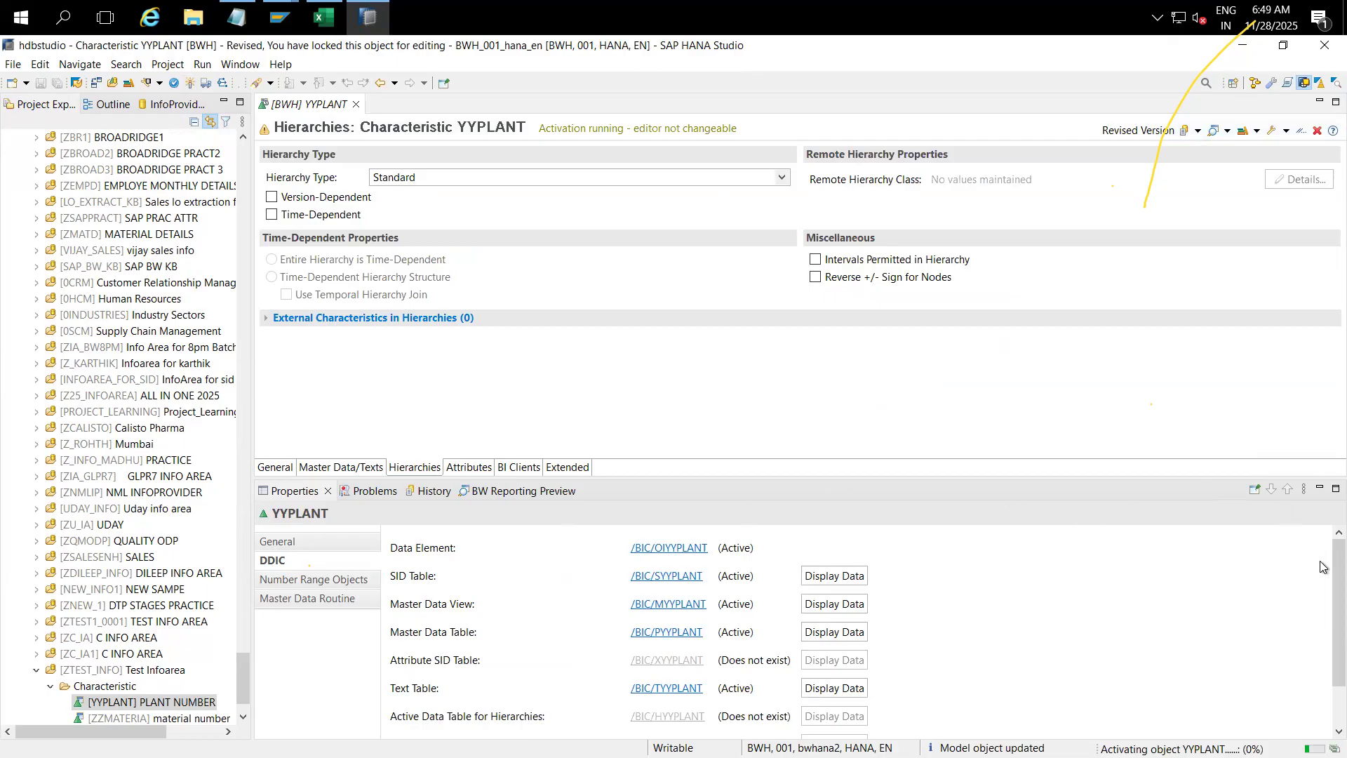
Step: Enlarge the properties area and review the DDIC tables generated for the activated YYPLANT
drag(1323, 568, 1323, 658)
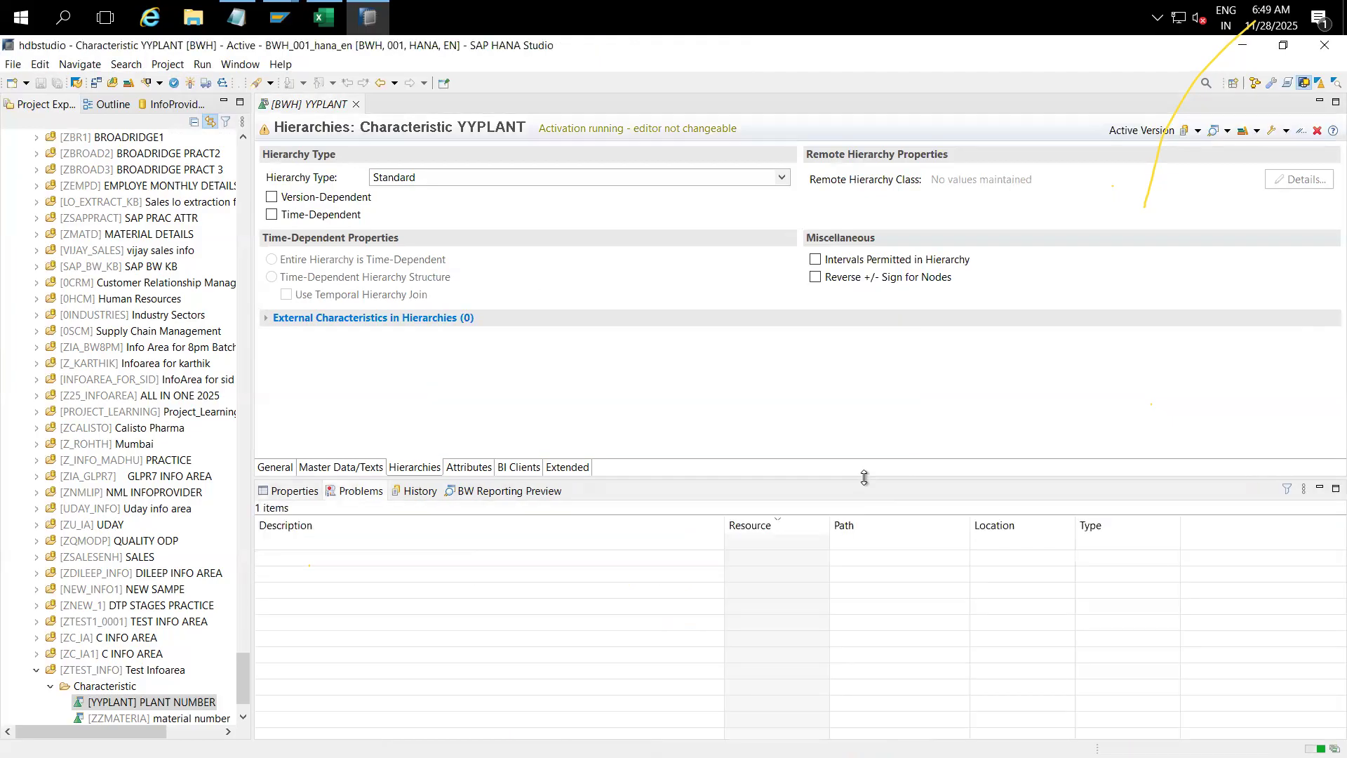
drag(864, 477, 865, 364)
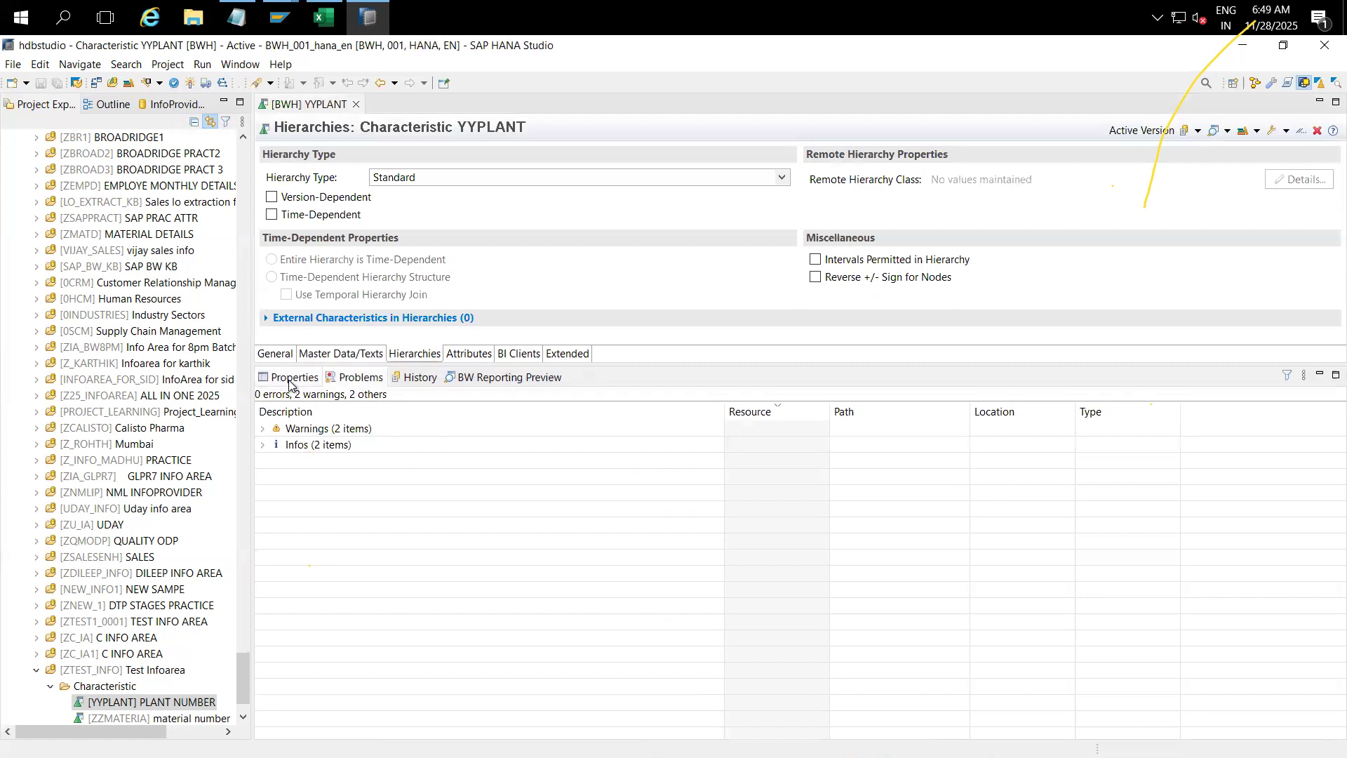
click(289, 377)
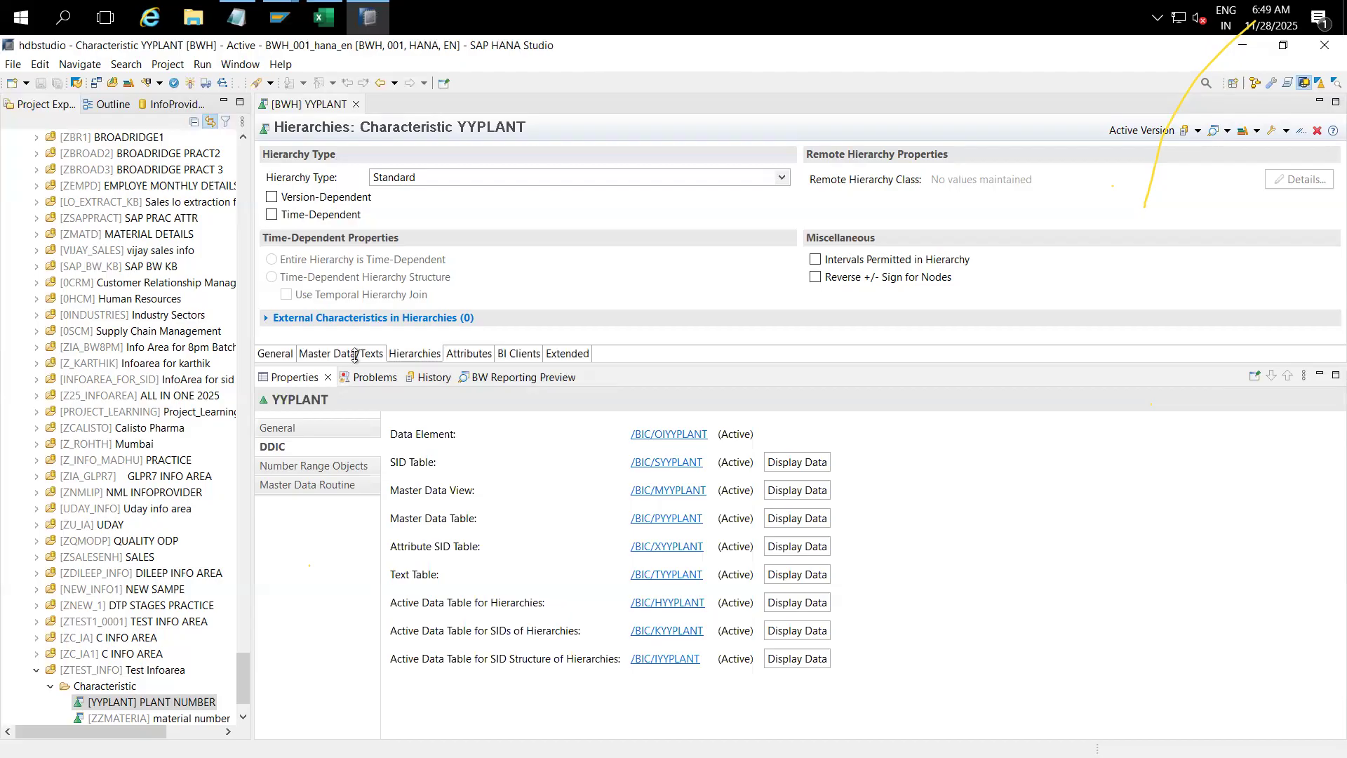
Step: Switch to SAP GUI and compare YYPLANT's general settings and data element with the characteristic's properties in HANA Studio
mouse_move(279, 12)
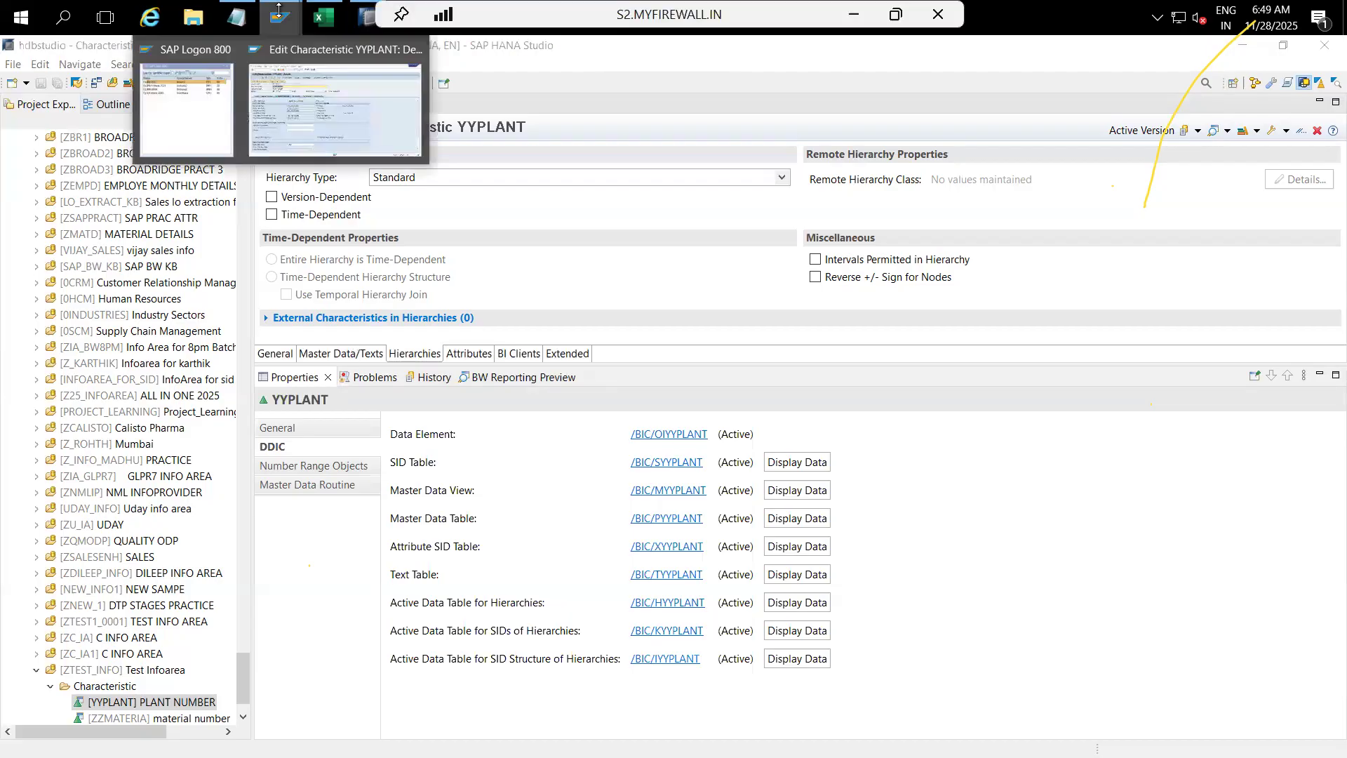
click(289, 108)
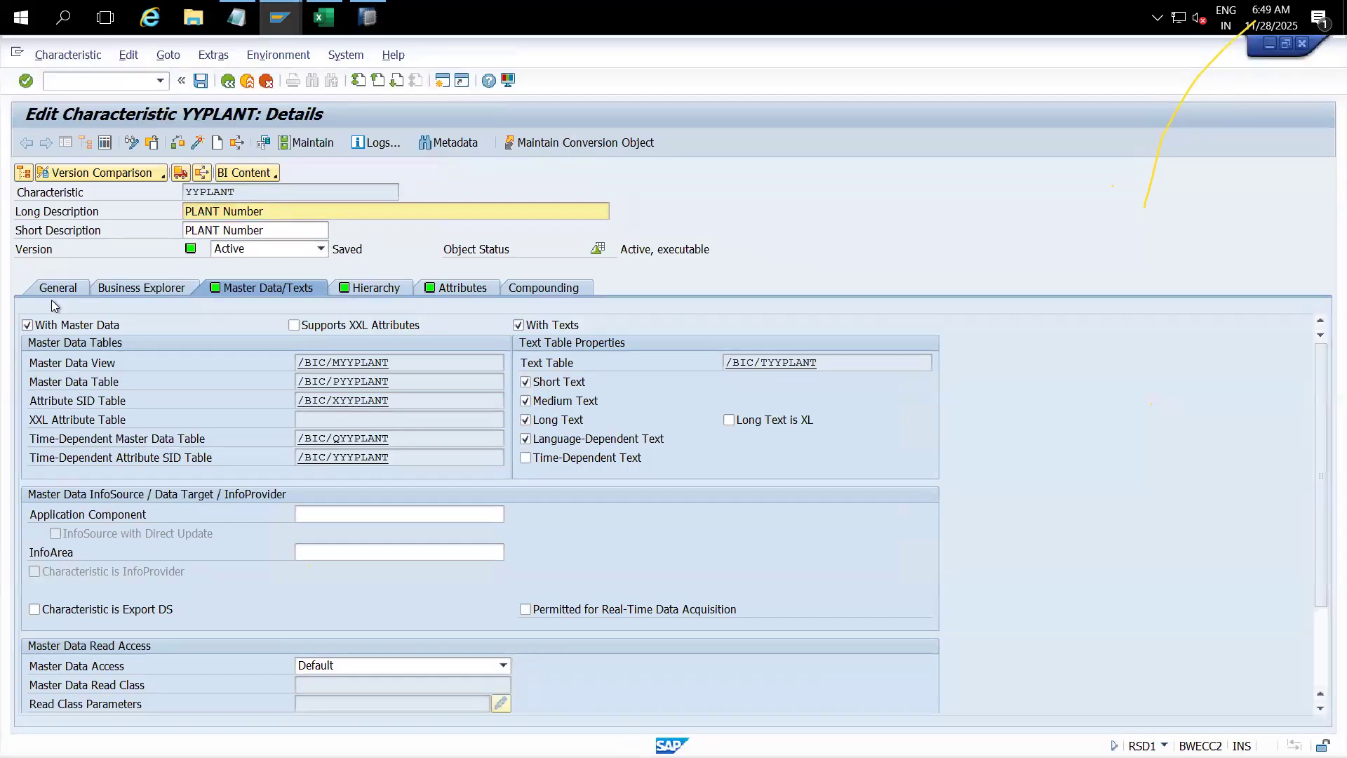
click(49, 292)
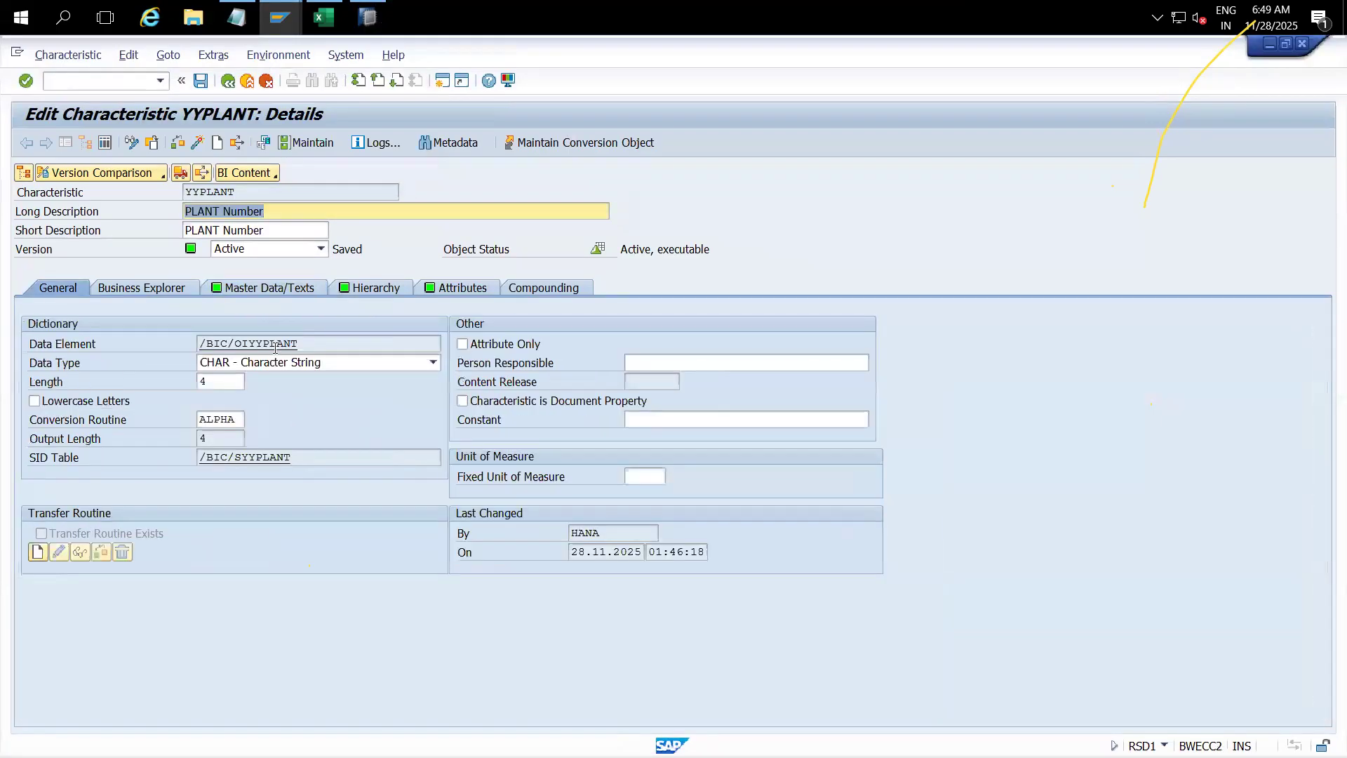
drag(302, 345, 185, 331)
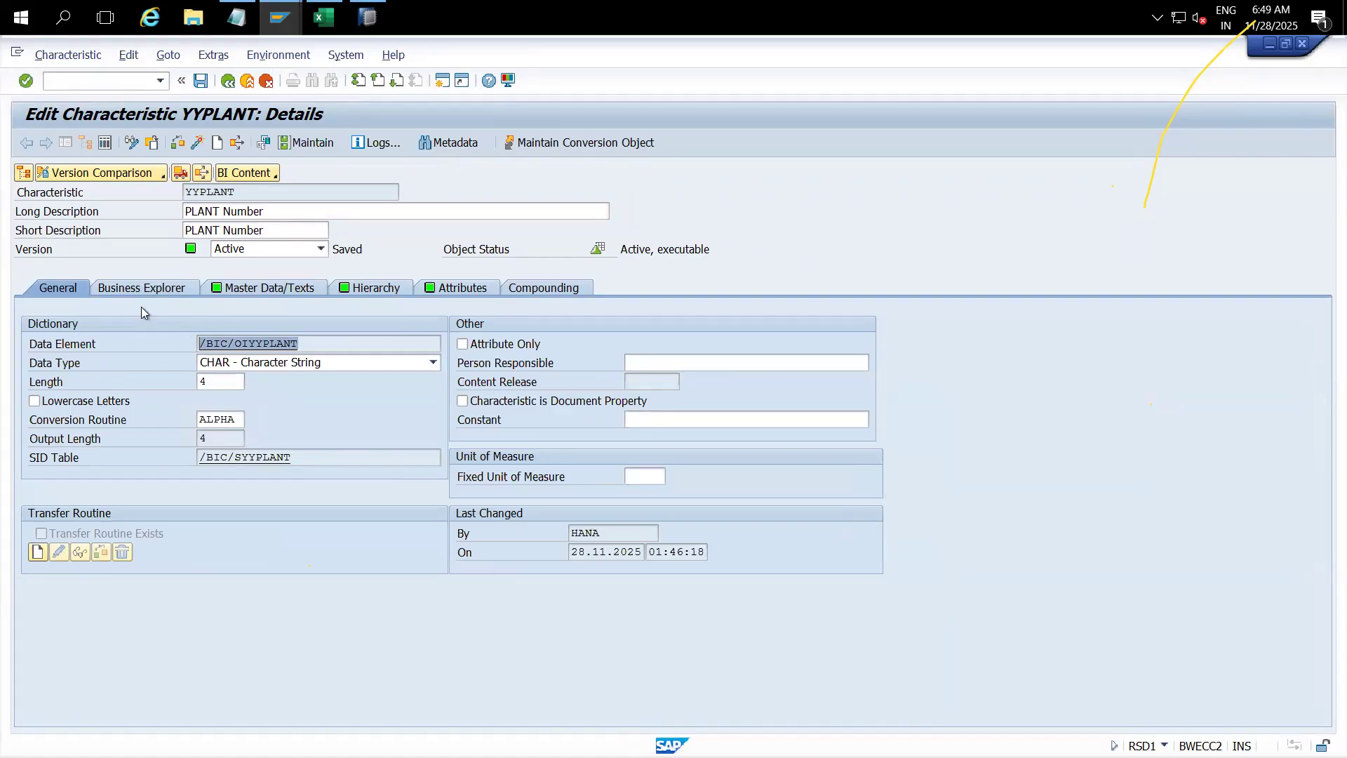
key(alt+Tab)
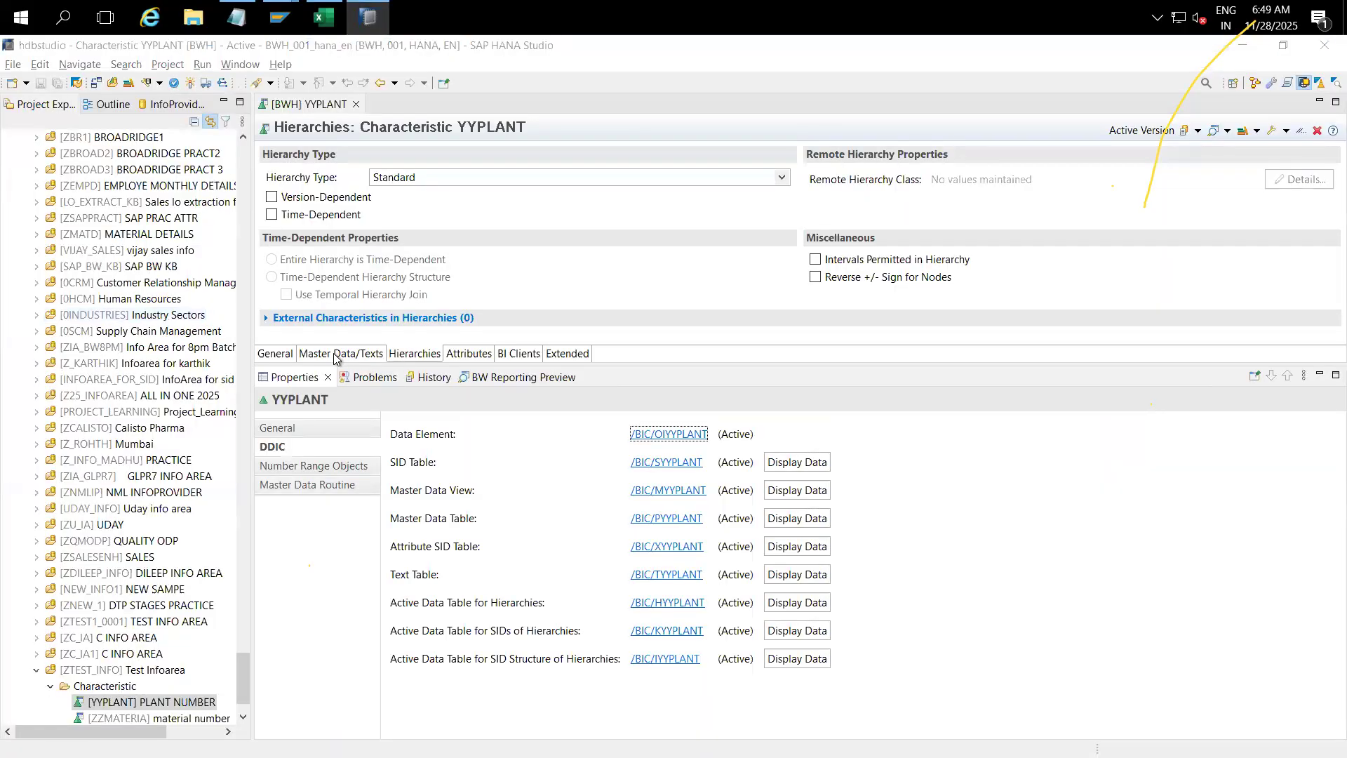
key(alt+Tab)
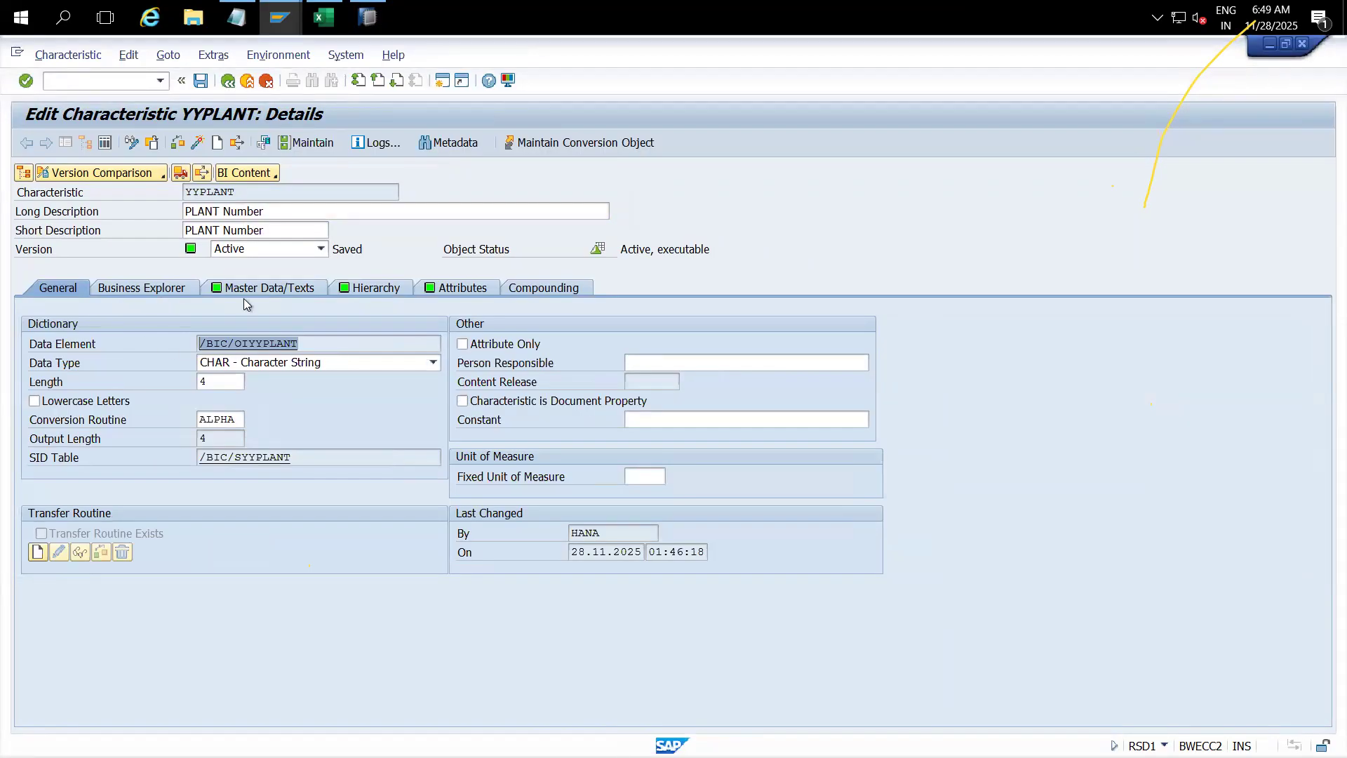
key(alt+Tab)
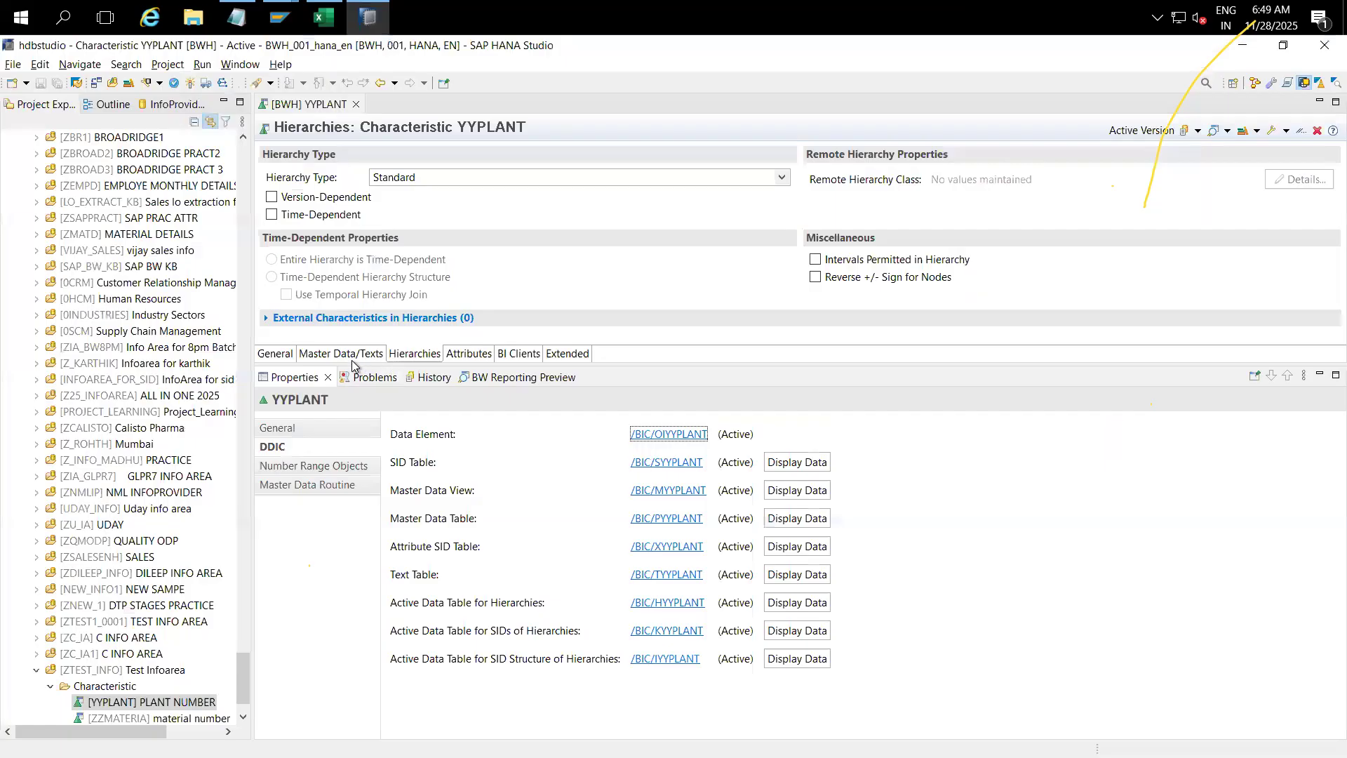
key(alt+Tab)
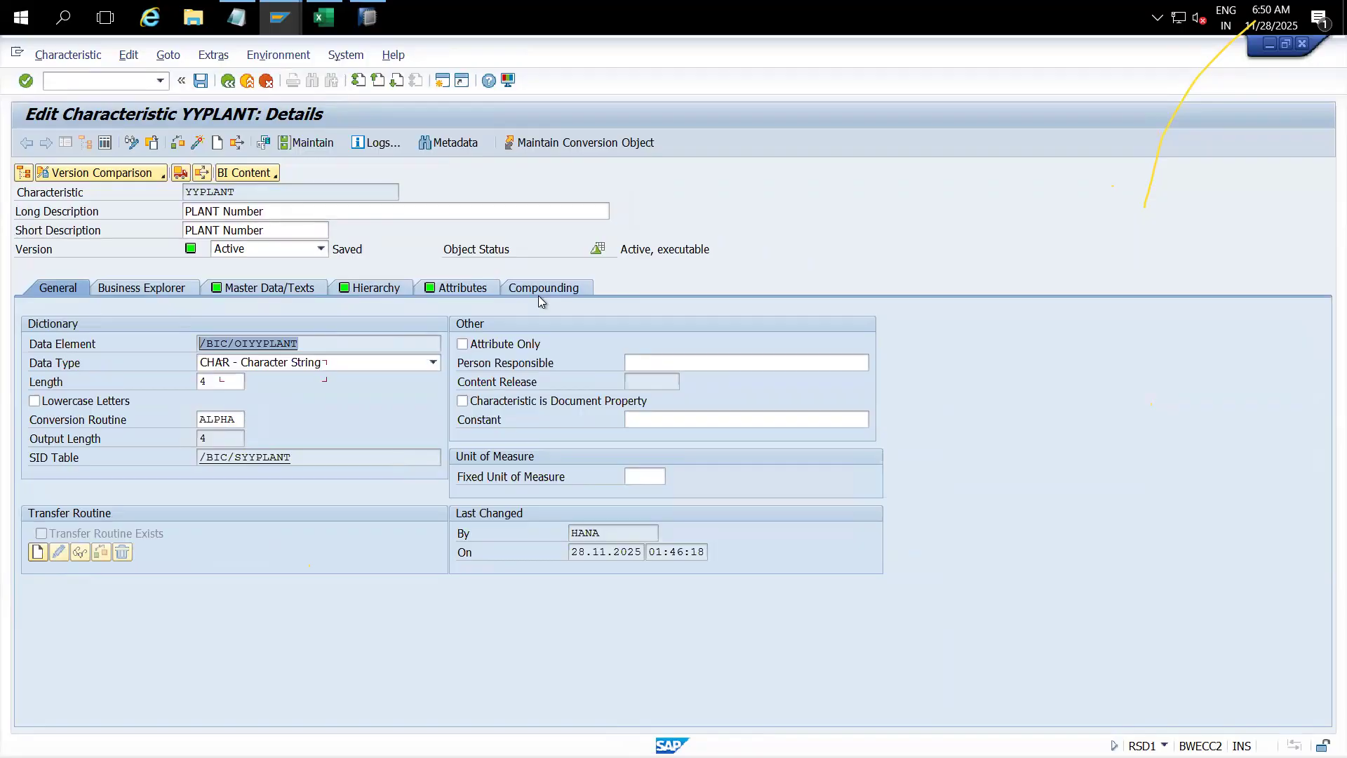
key(alt+Tab)
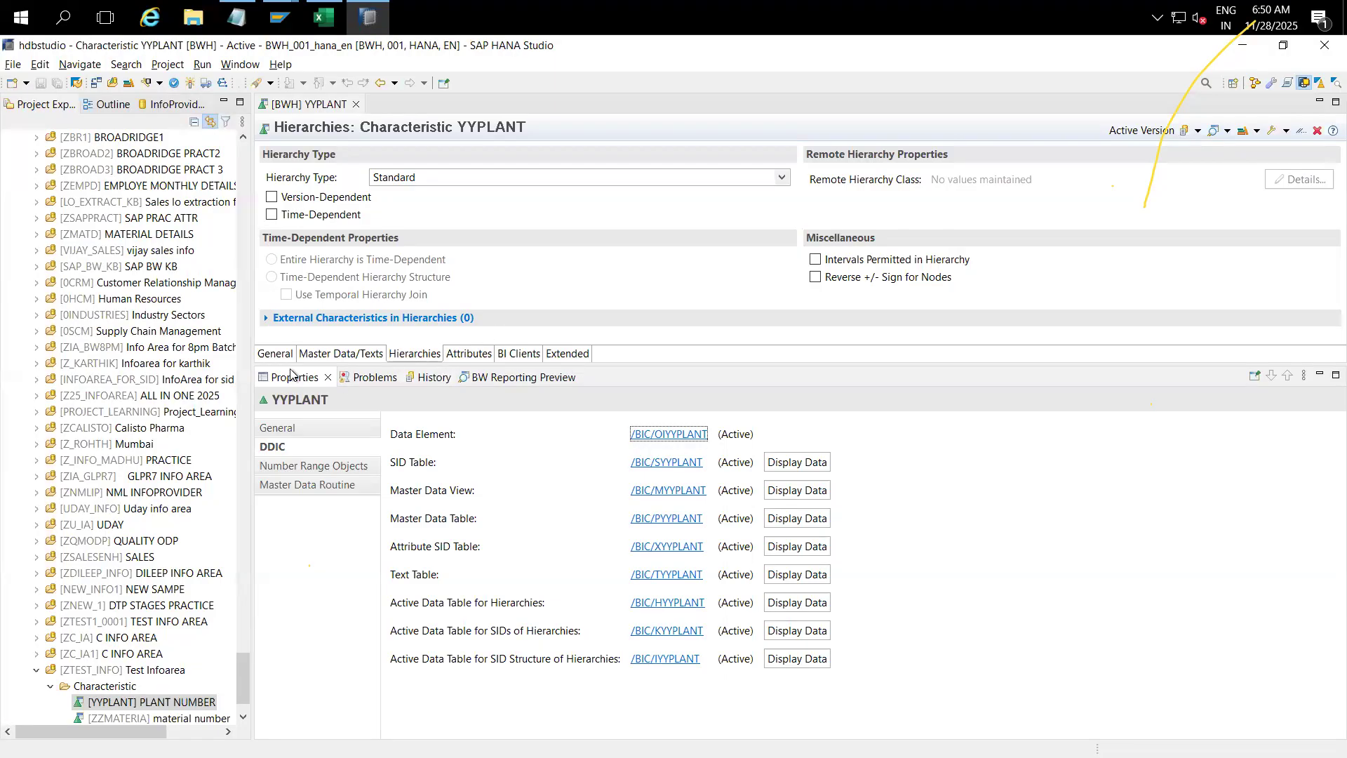
key(alt+Tab)
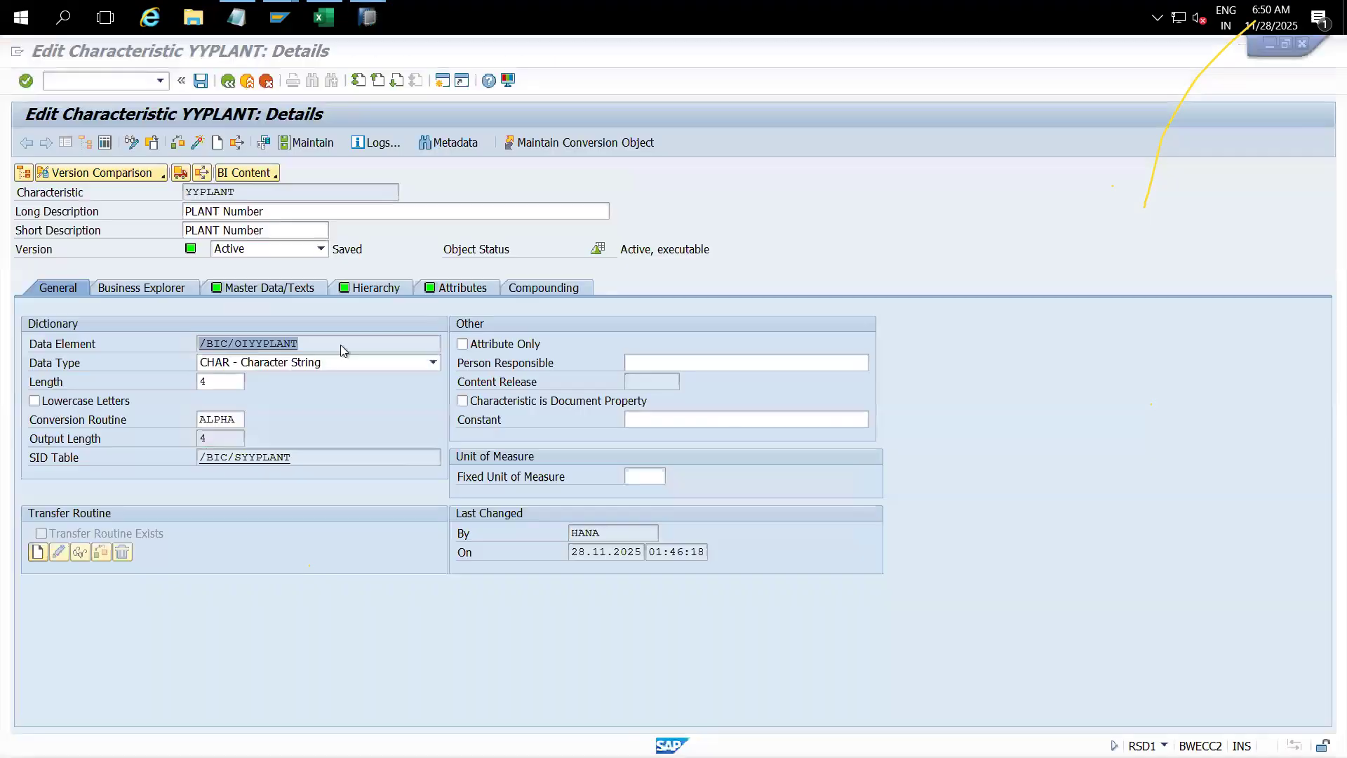
Step: Add ZLOCATION as the superior InfoObject in YYPLANT's compounding
click(555, 291)
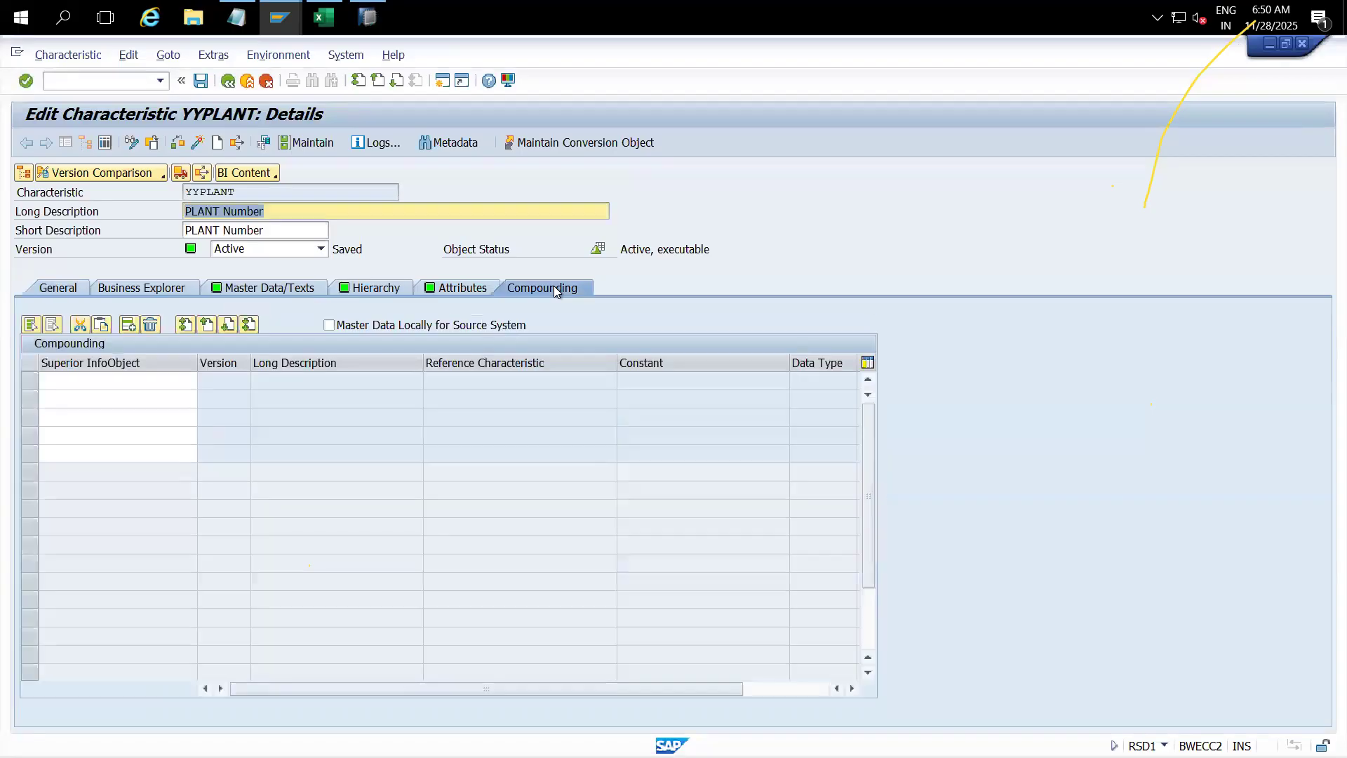
click(113, 385)
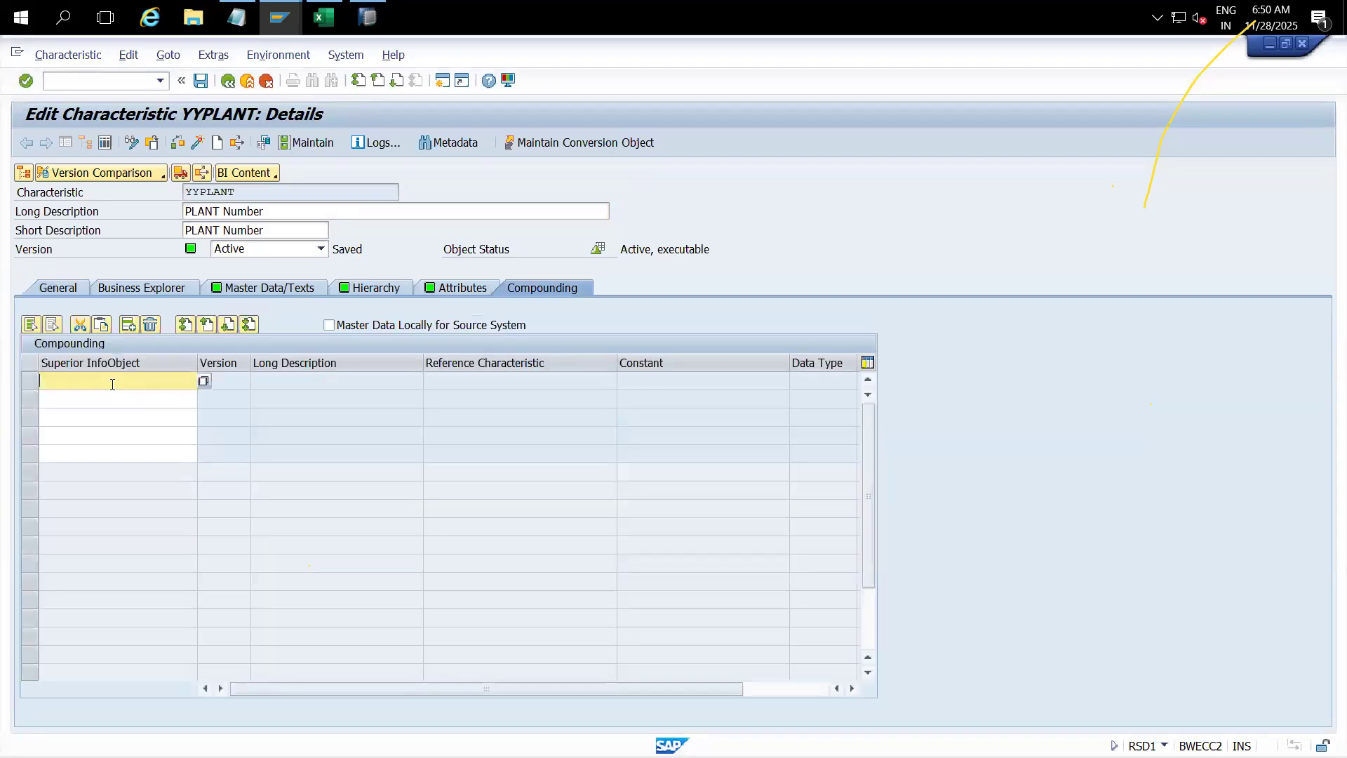
text(ZLOCA*)
click(204, 381)
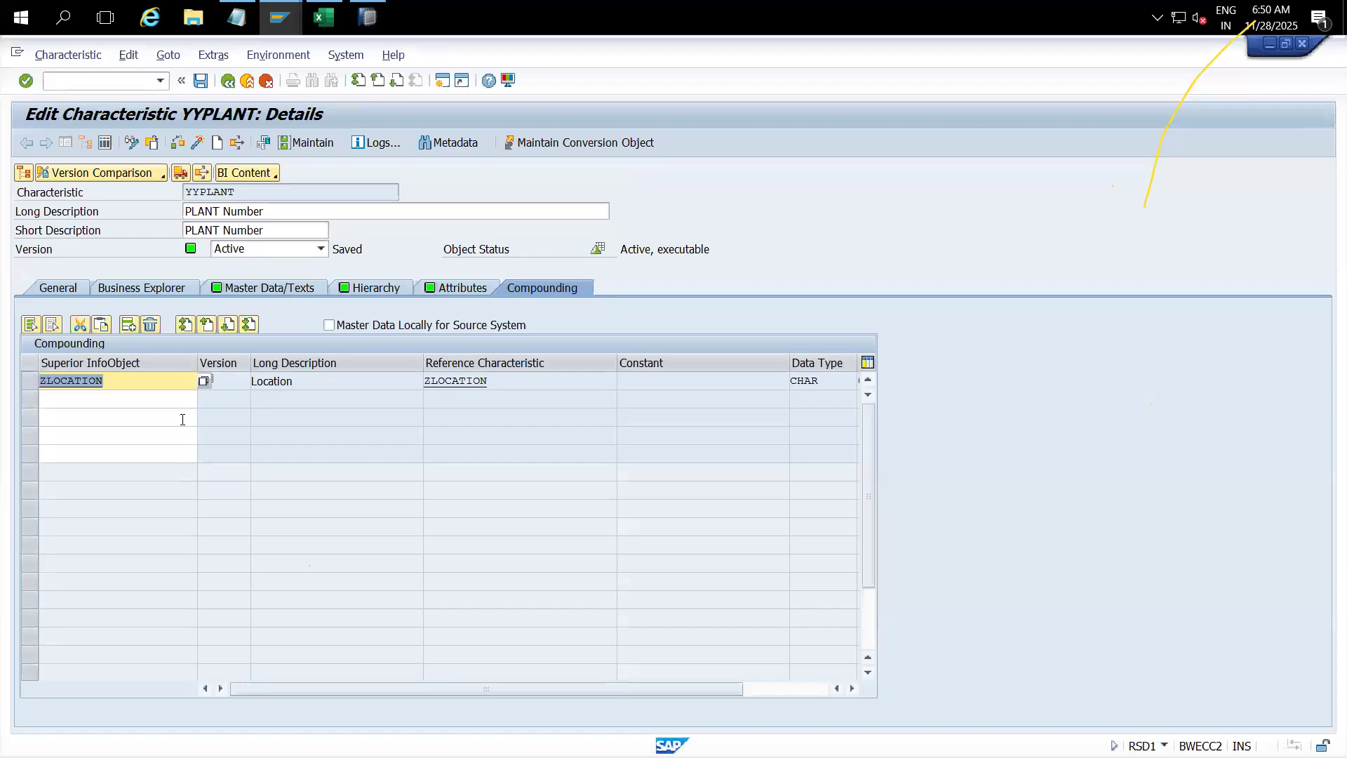
Step: Activate YYPLANT despite the compounding warning and show its master data and text tables
click(196, 143)
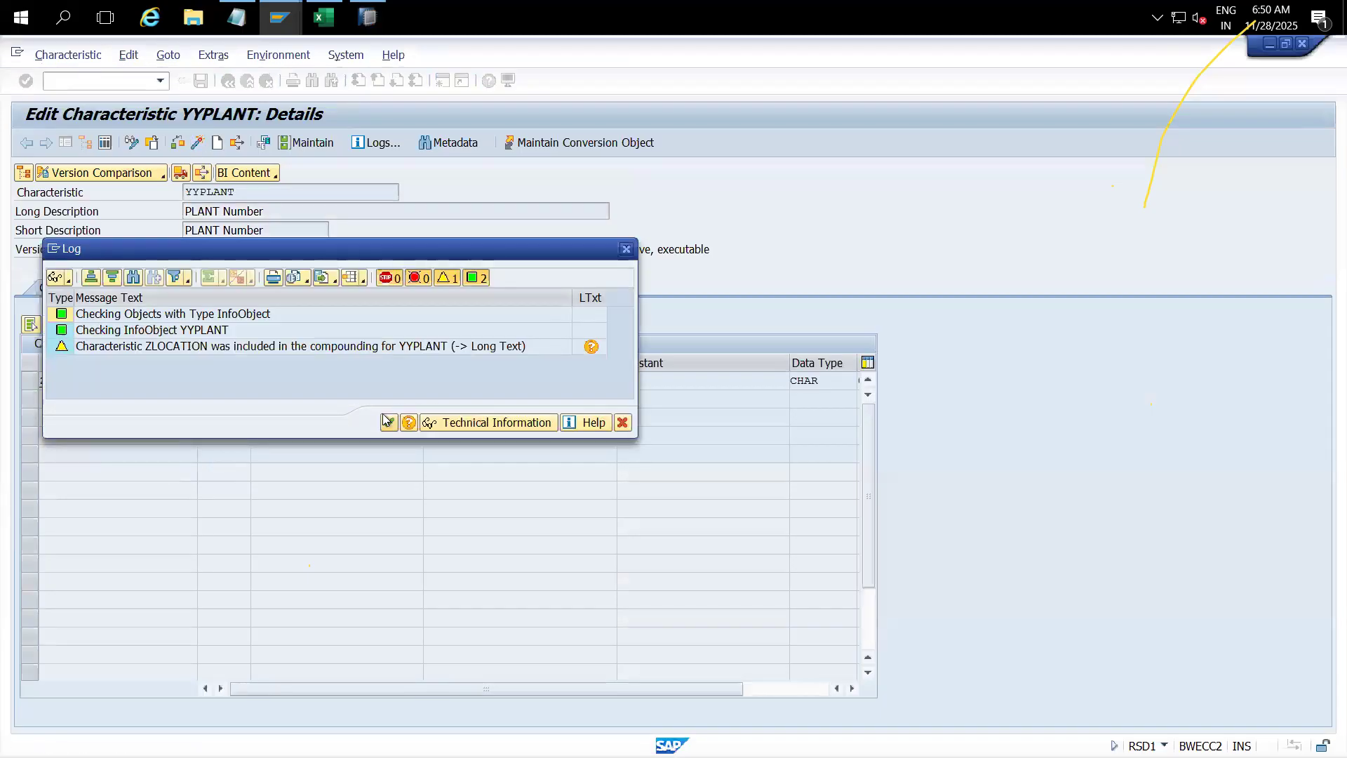
click(388, 422)
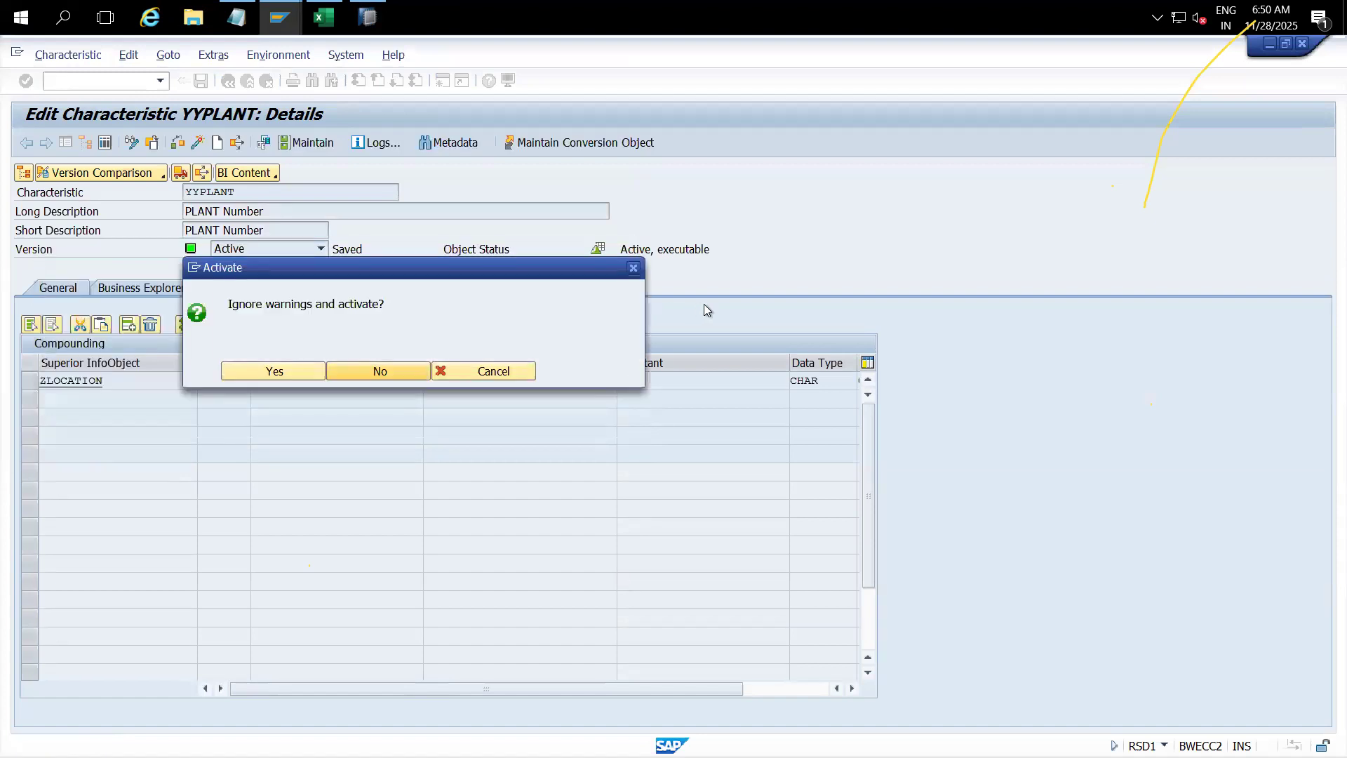
click(284, 366)
drag(432, 266, 431, 387)
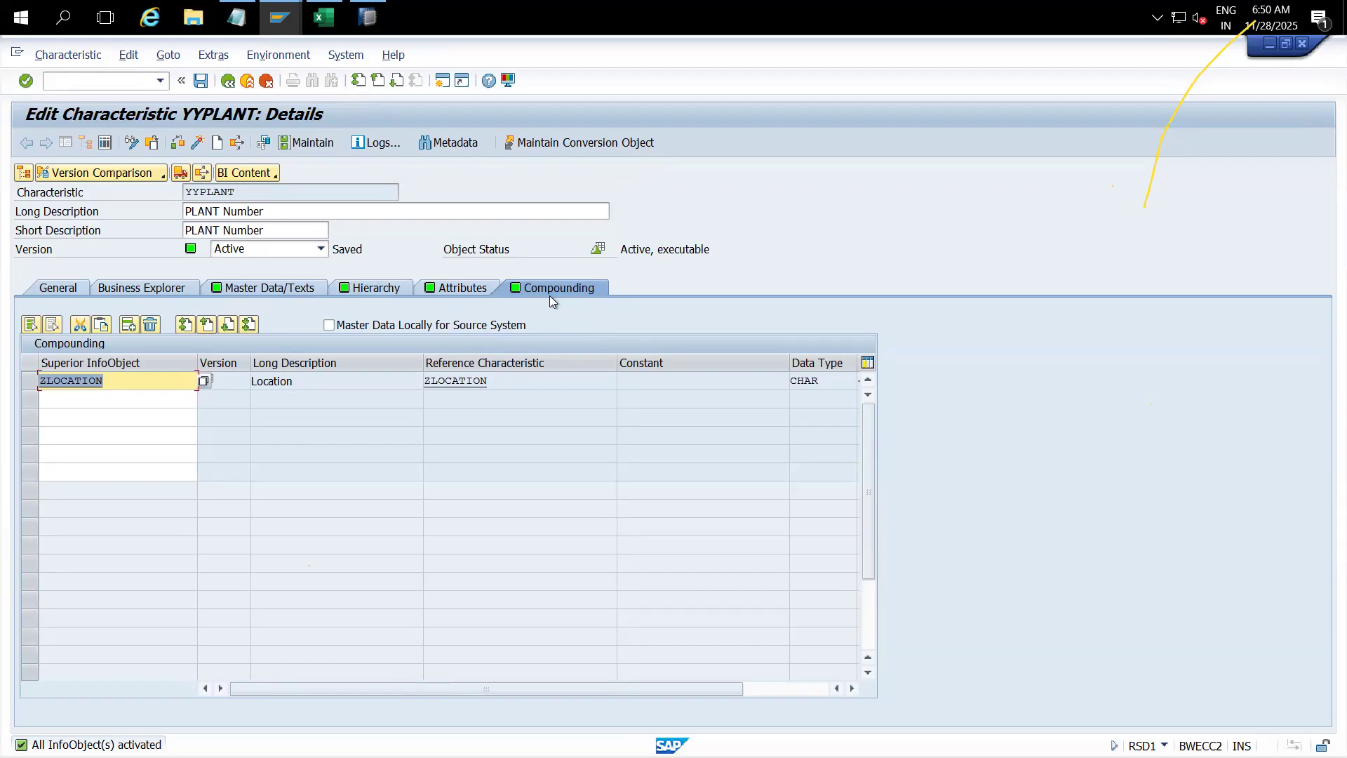
click(276, 288)
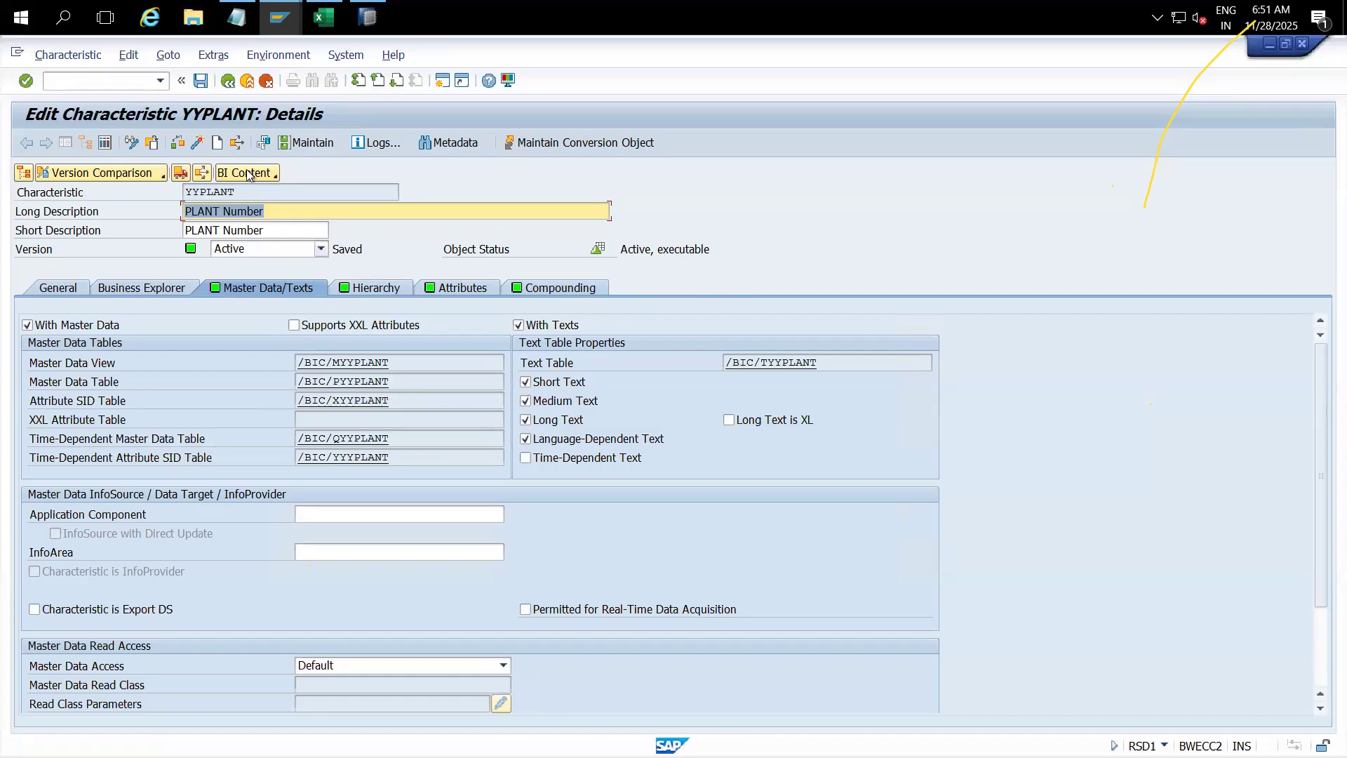
Step: In Notepad, note that creating an info object creates 10 backend tables based on the settings and one master data view (P + Q = M)
click(238, 9)
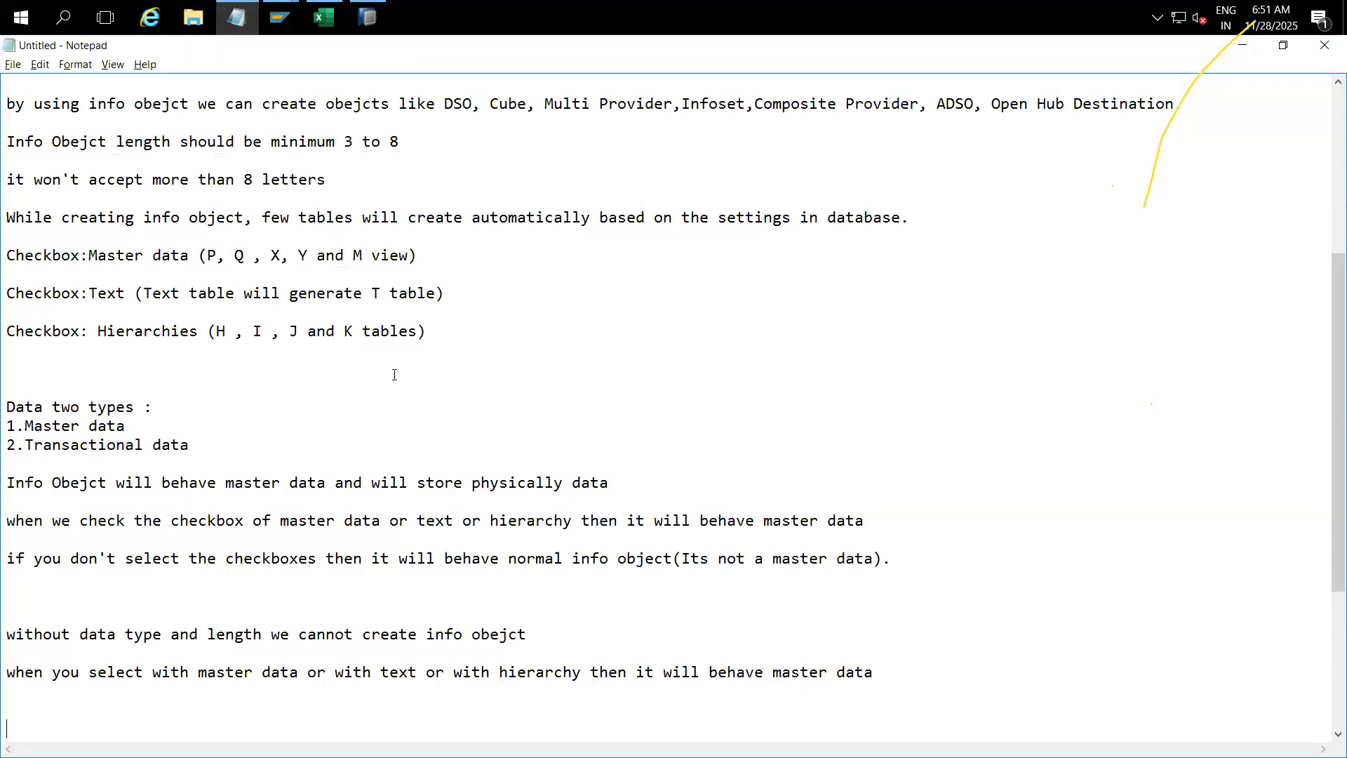
text(when we create info objec)
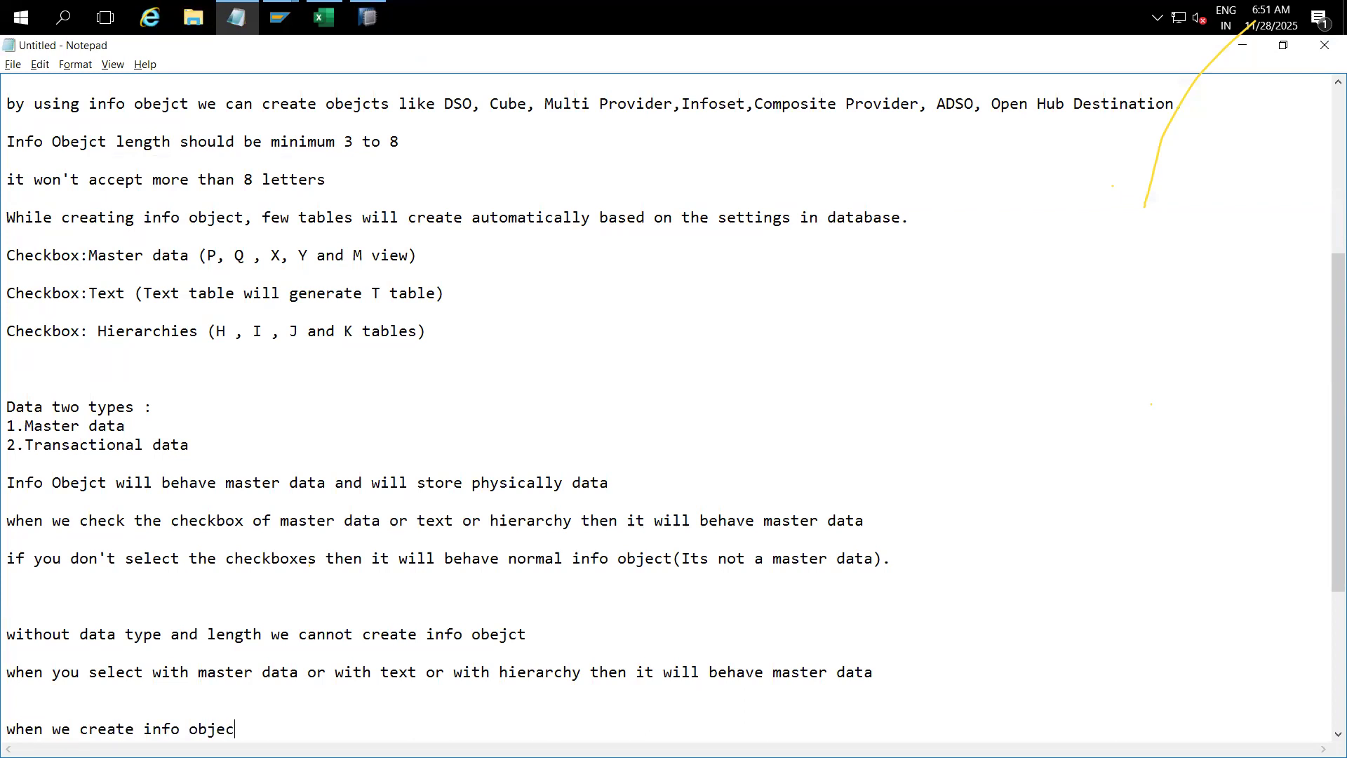
text(t based on the settings it will)
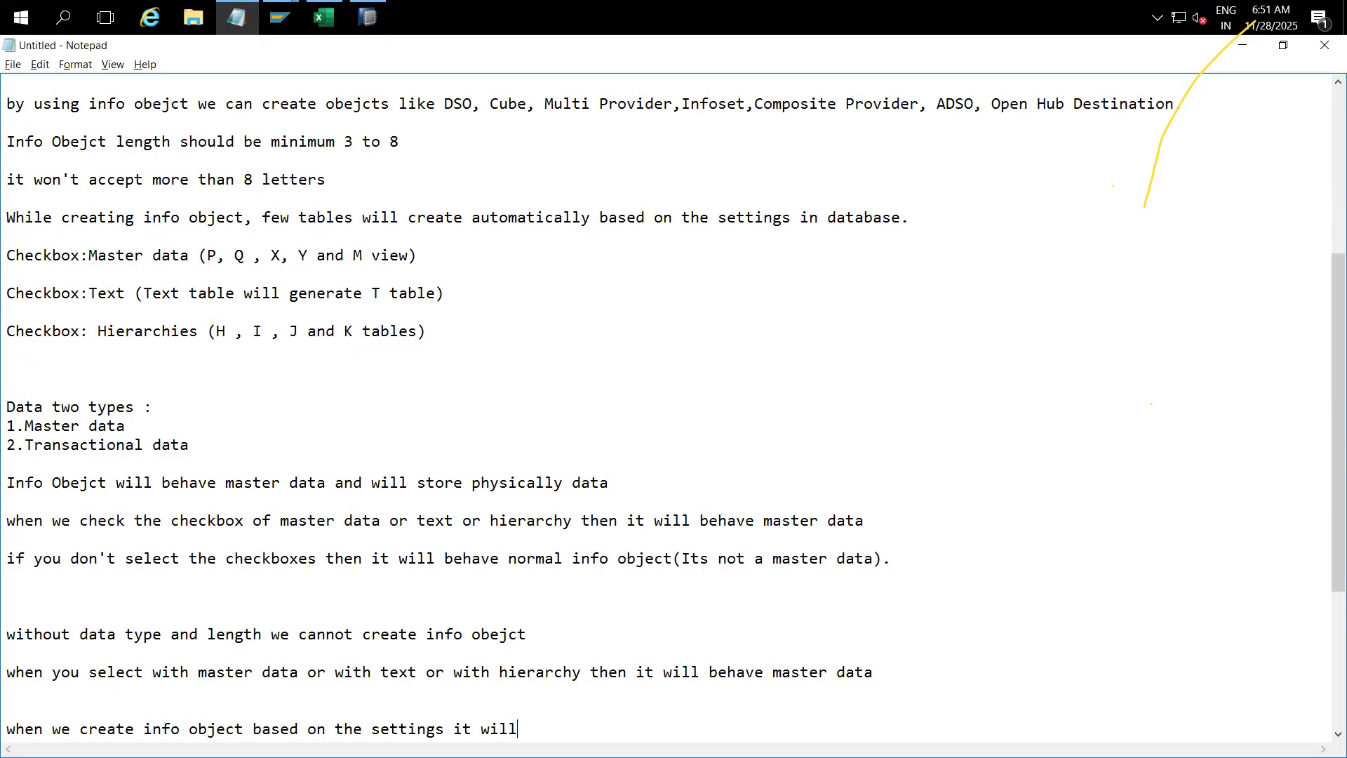
text( create 10 tables in the backend )
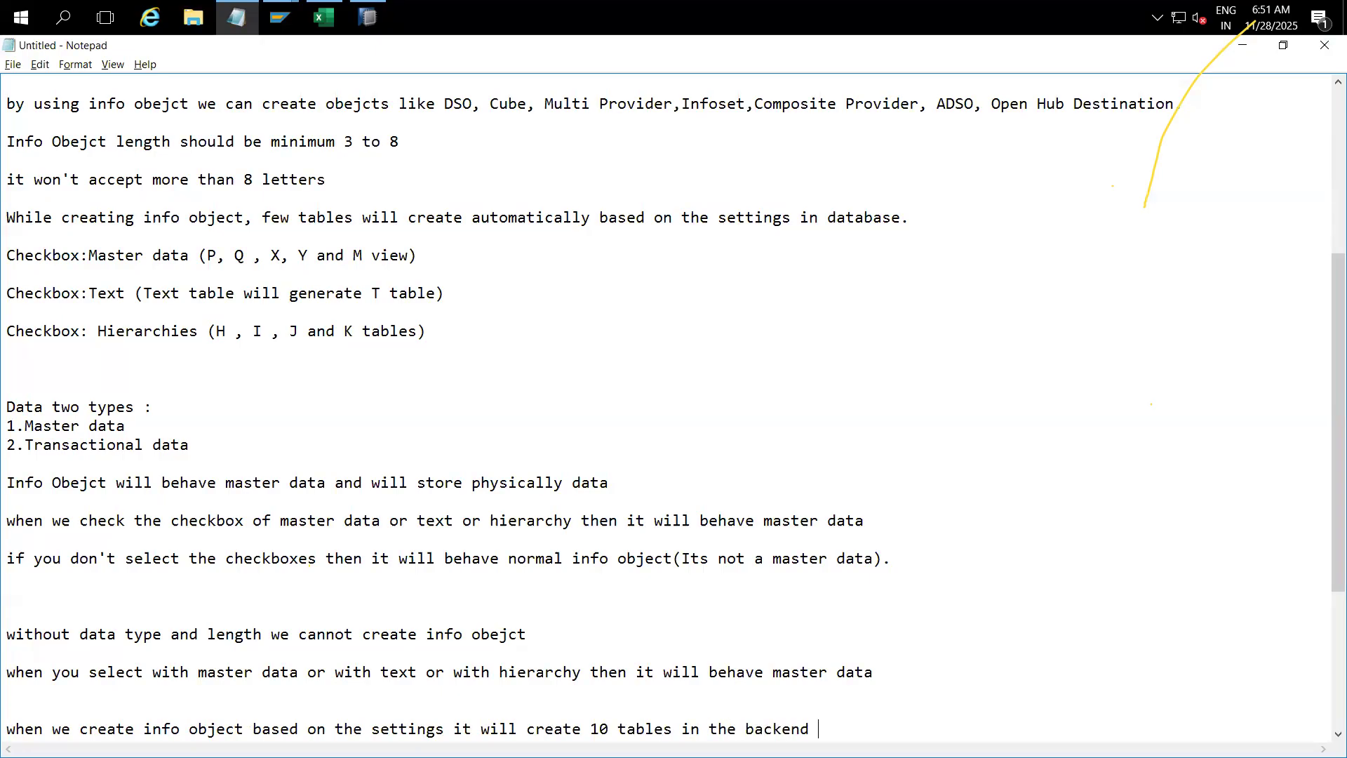
text(and one master dat)
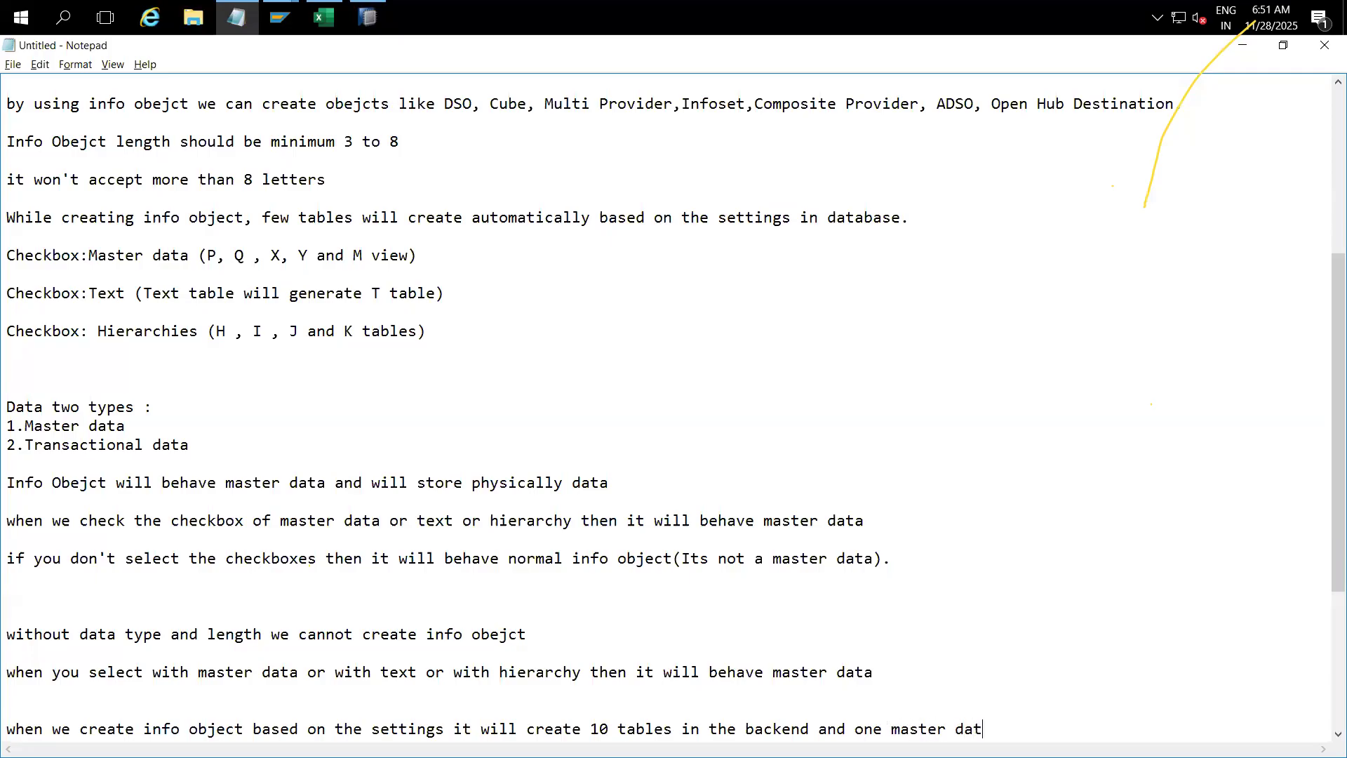
text(a view (P + Q = M))
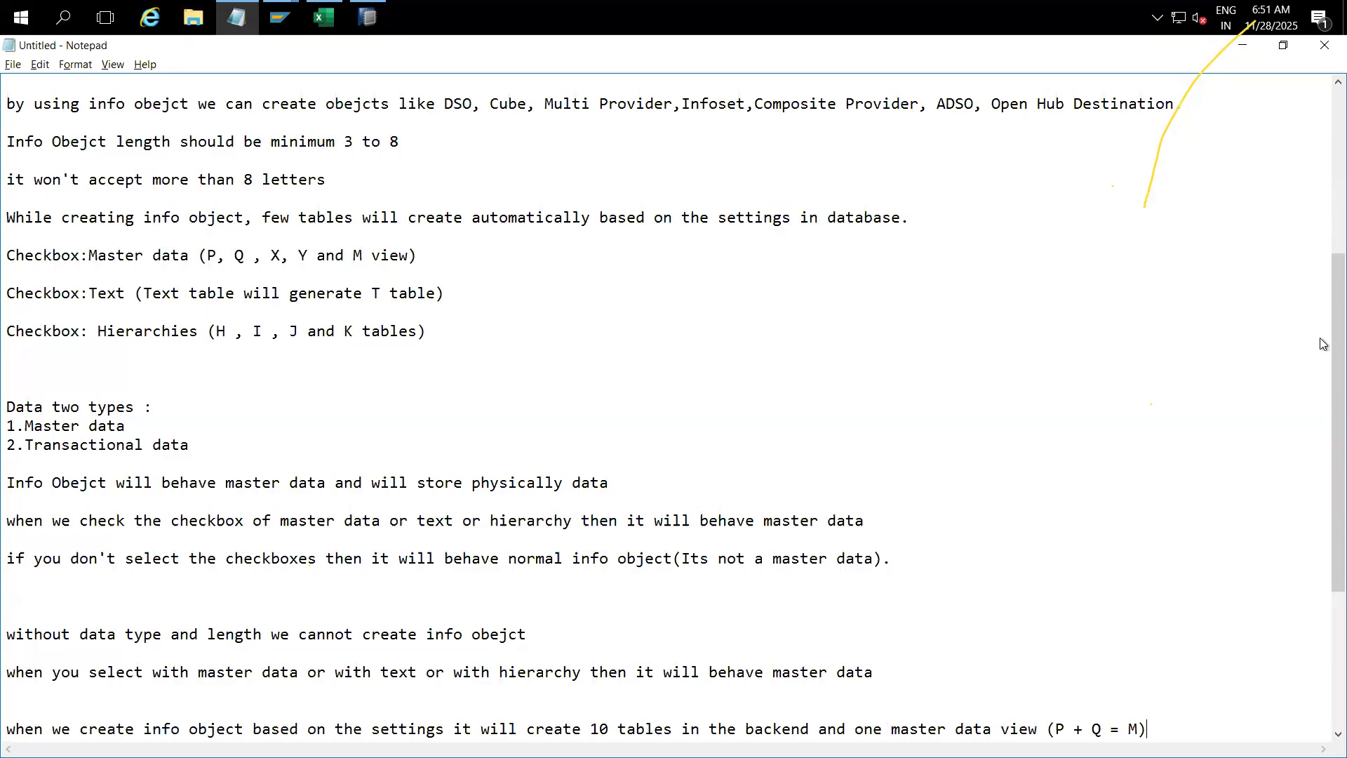
scroll(1323, 487, down, 5)
scroll(1323, 487, down, 1)
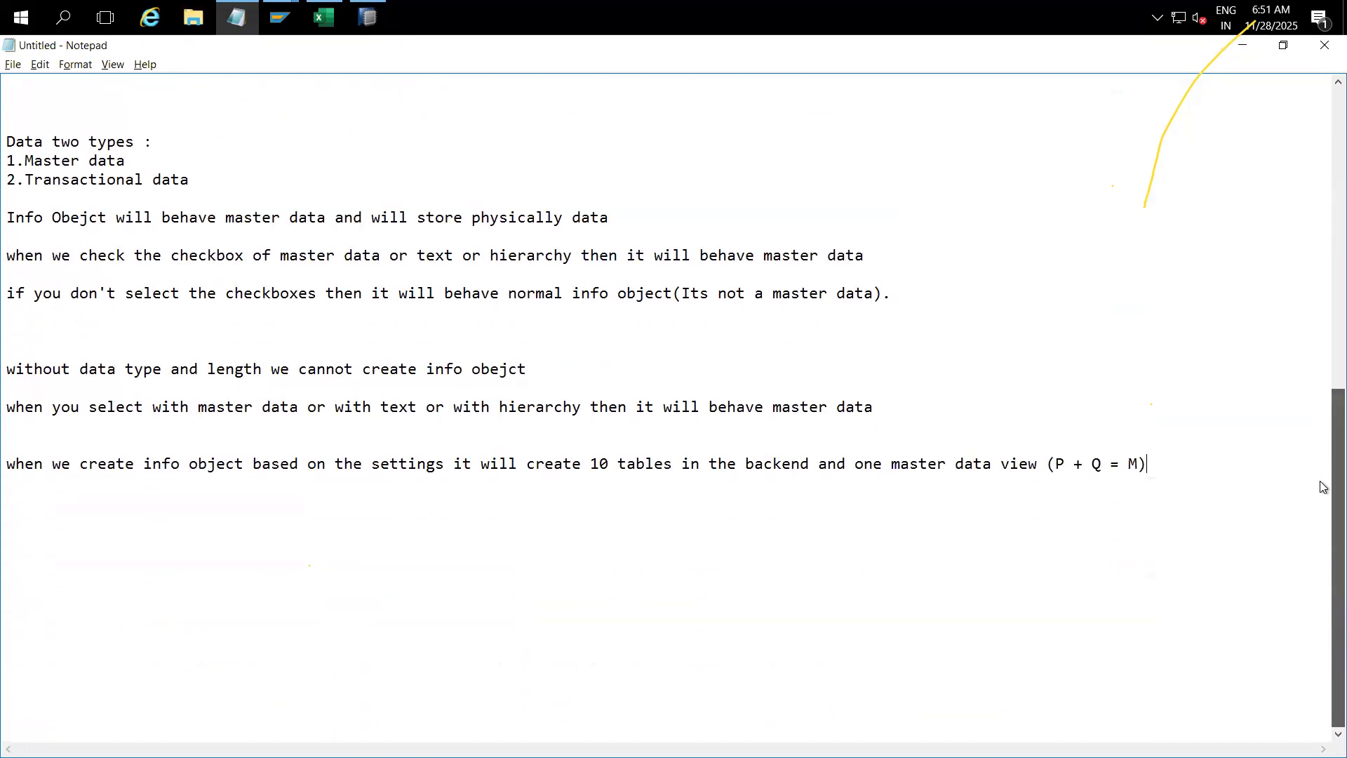
key(Return)
key(Return)
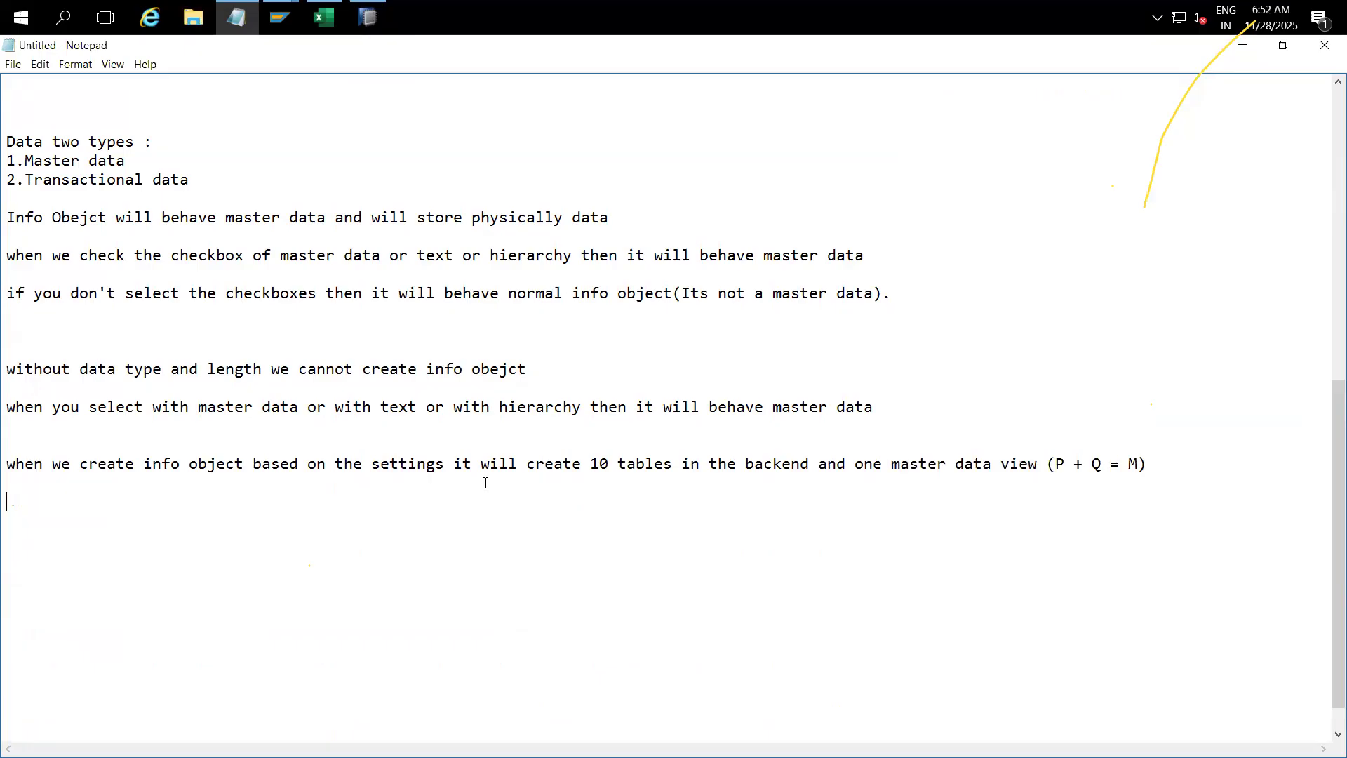
Step: Return to the InfoObject start screen in SAP GUI and create the characteristic ZZPLAN1 with the long description Plant
key(alt+Tab)
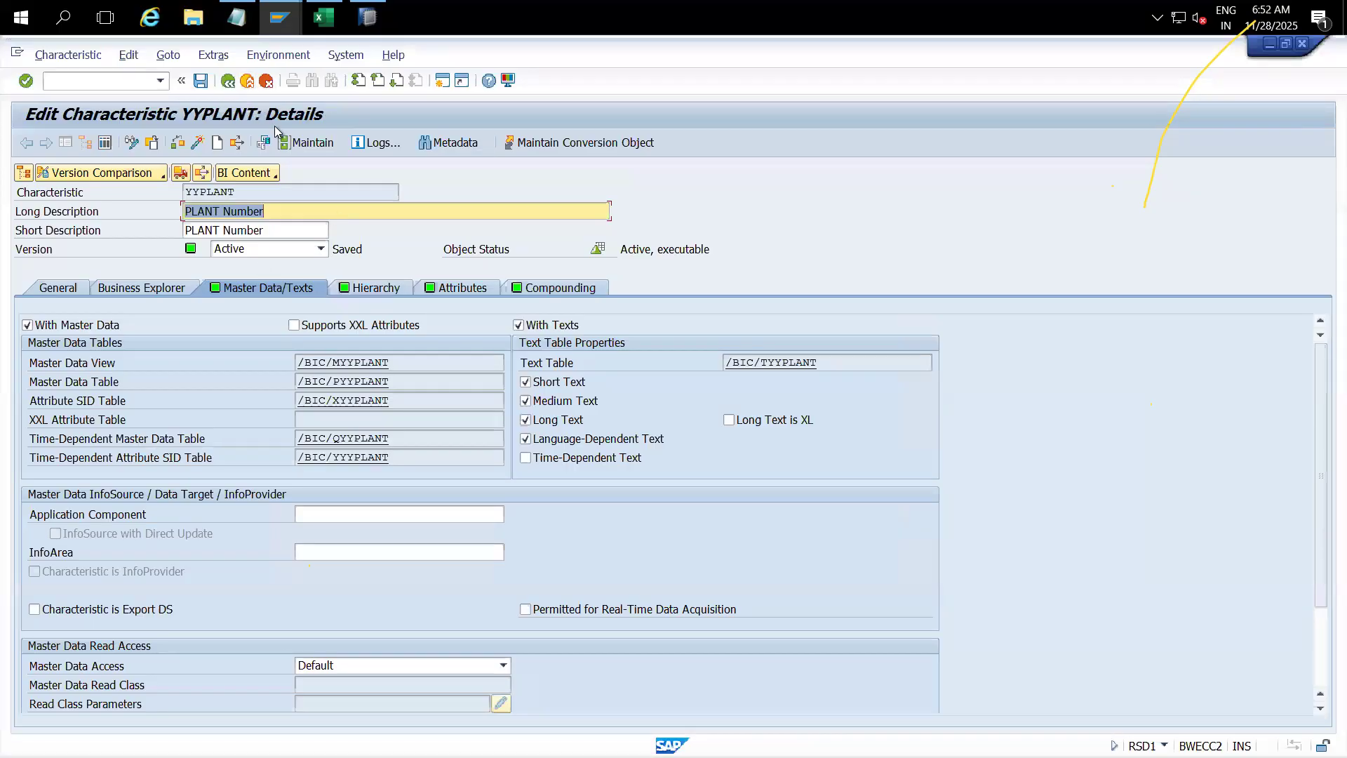
click(247, 81)
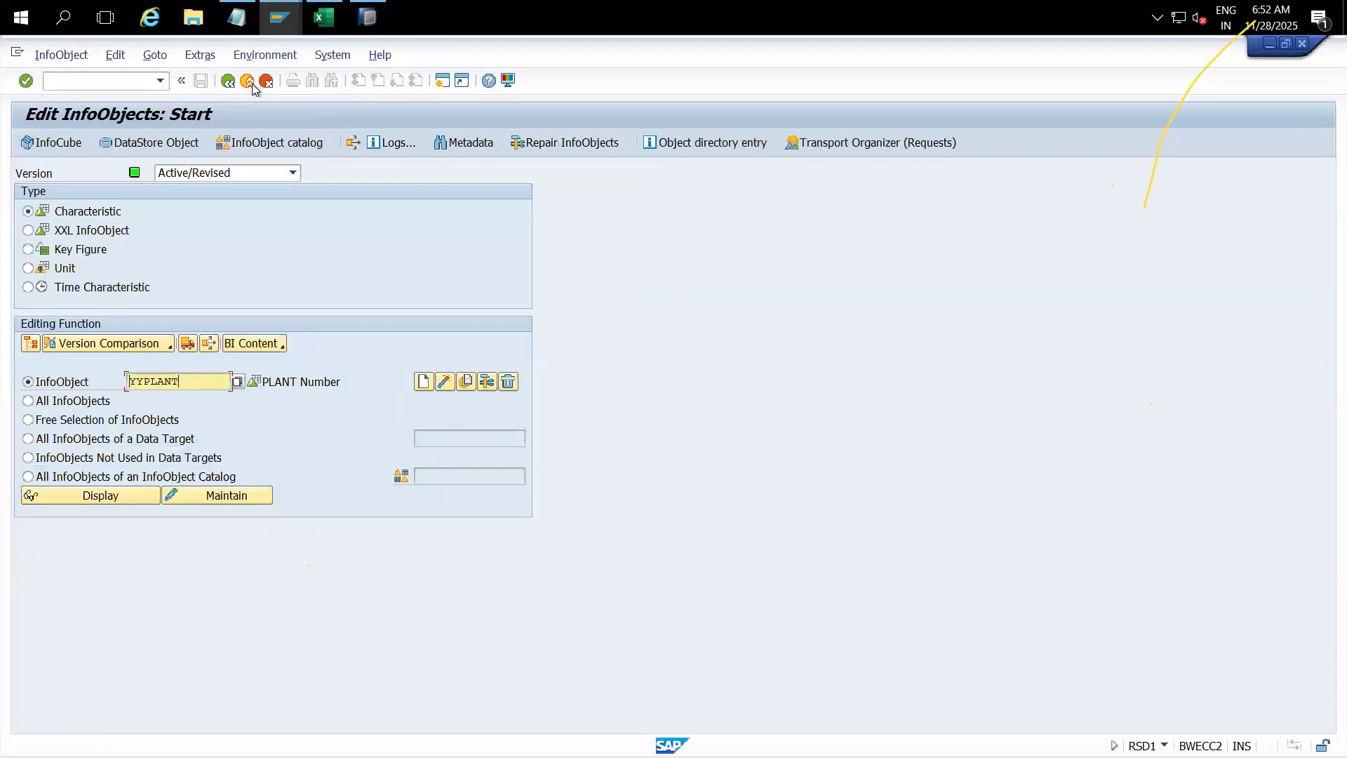
key(BackSpace)
key(BackSpace)
key(BackSpace)
key(BackSpace)
key(BackSpace)
key(BackSpace)
key(BackSpace)
text(ZZ)
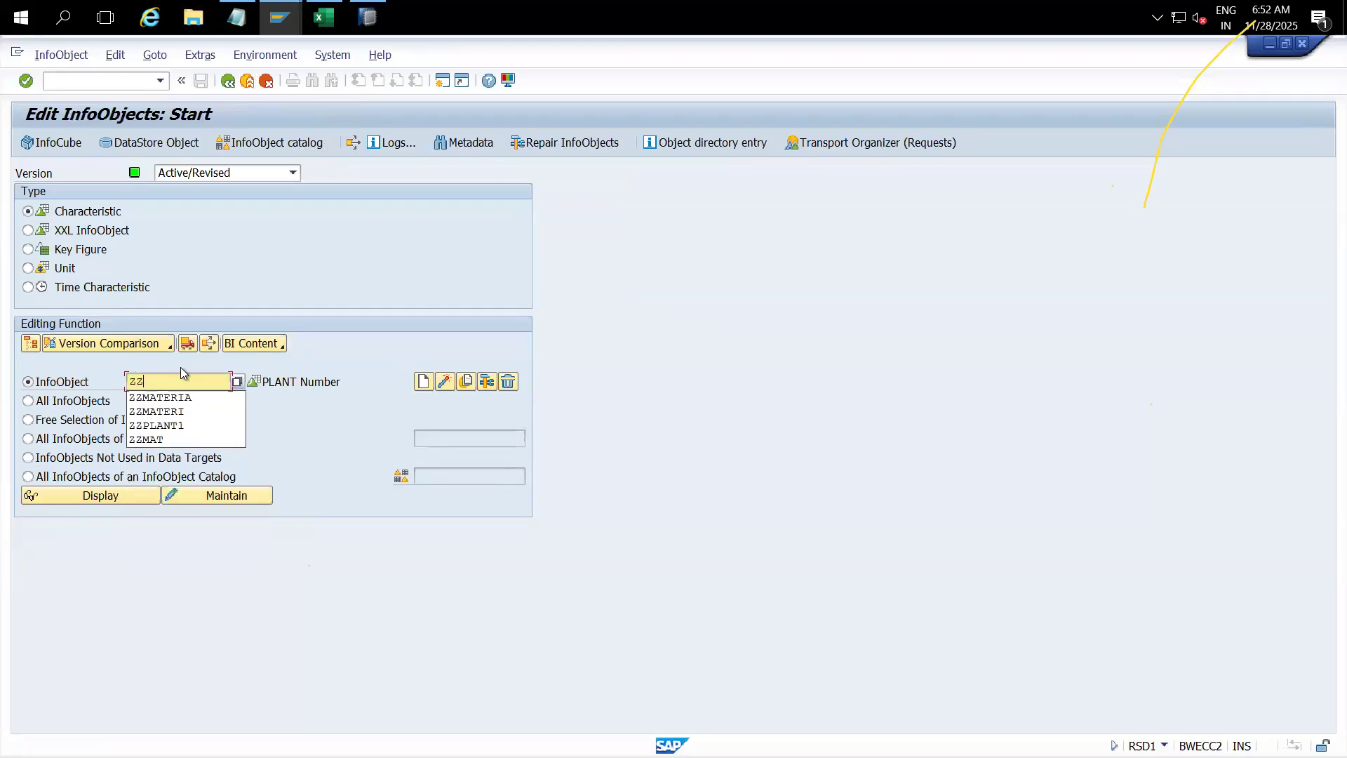
text(PLAN1)
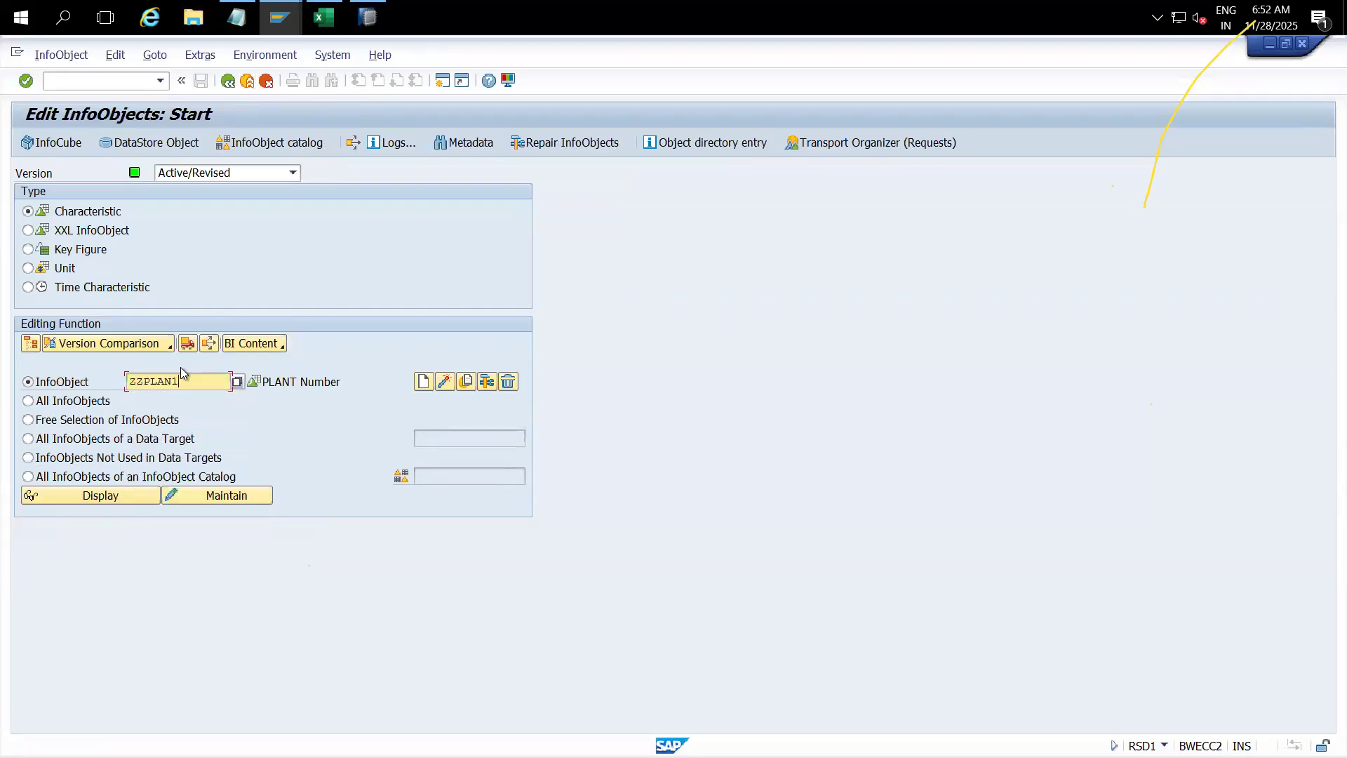
click(423, 381)
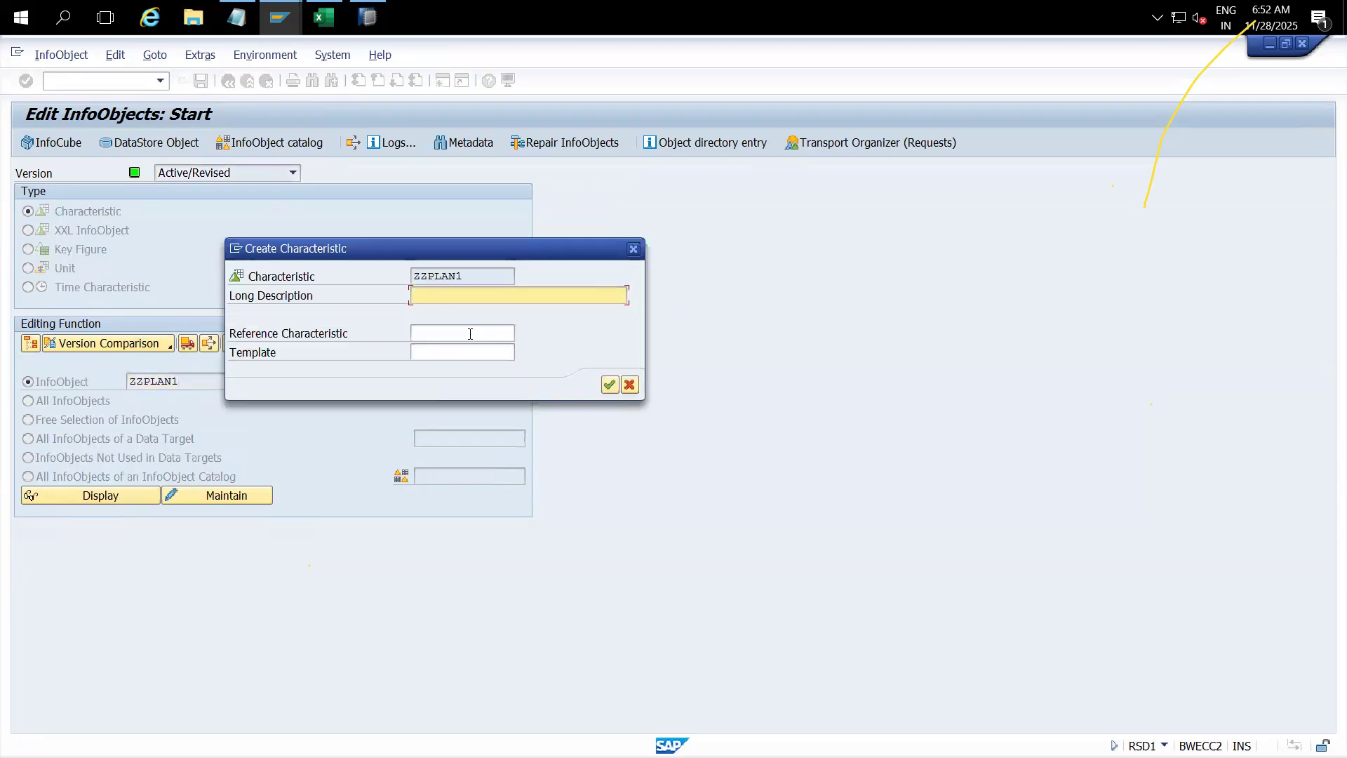
text(PLANT Number)
key(Return)
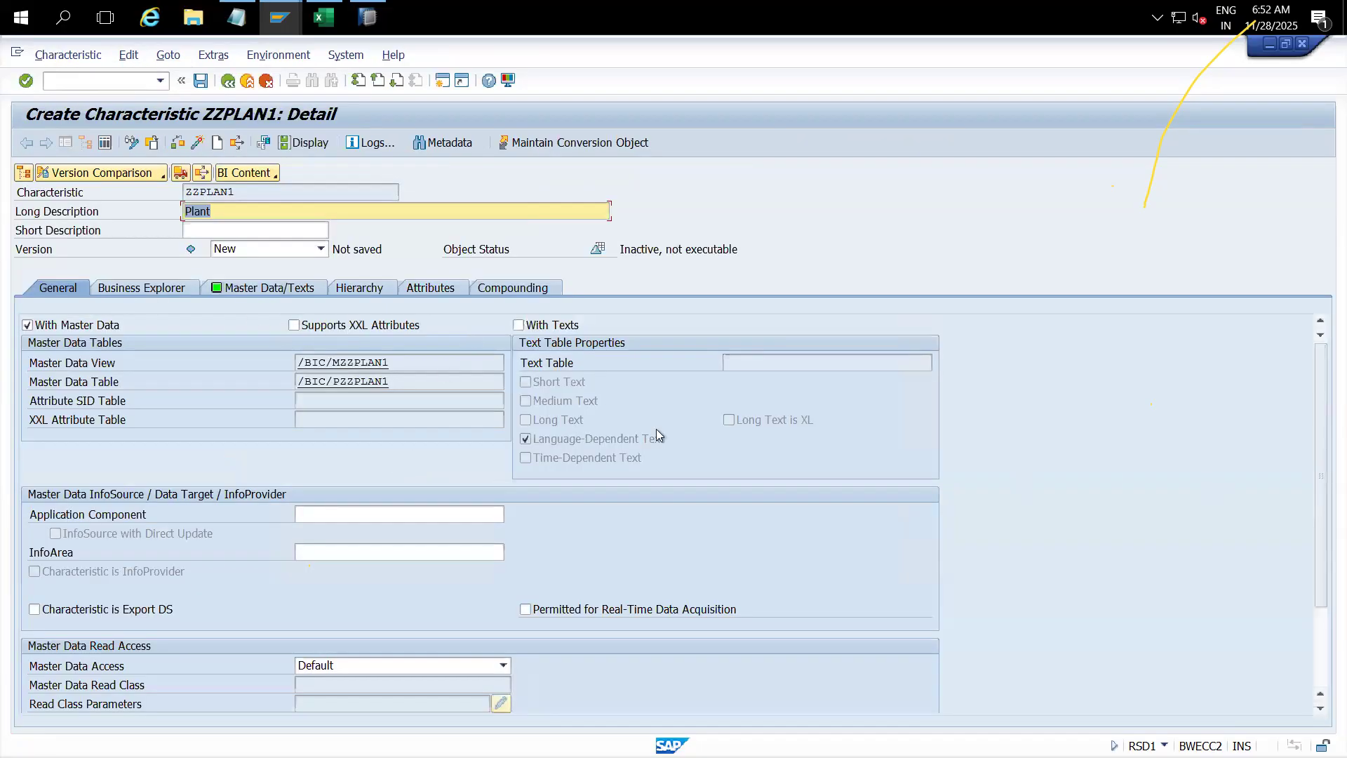
Step: Review ZZPLAN1's Business Explorer and general settings and check the characteristic with data type and length left empty
click(139, 288)
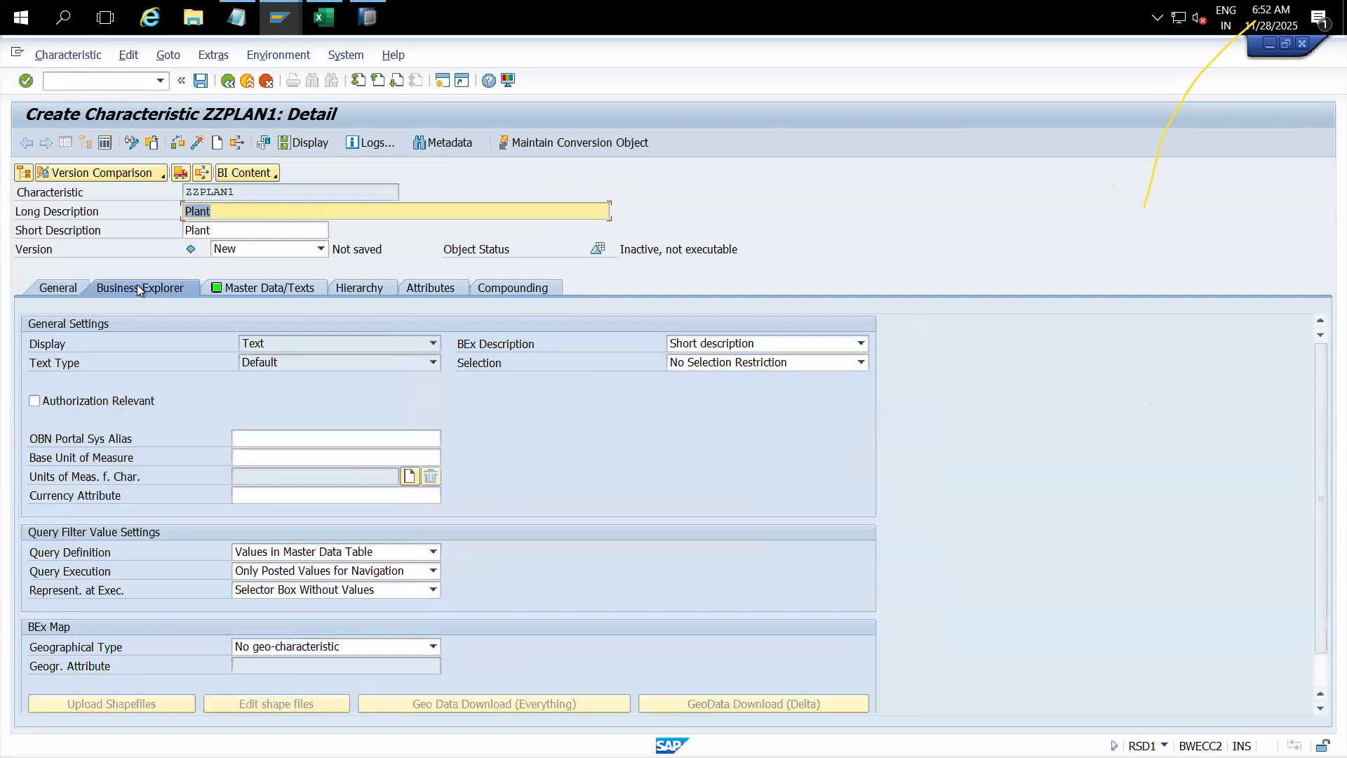
click(56, 289)
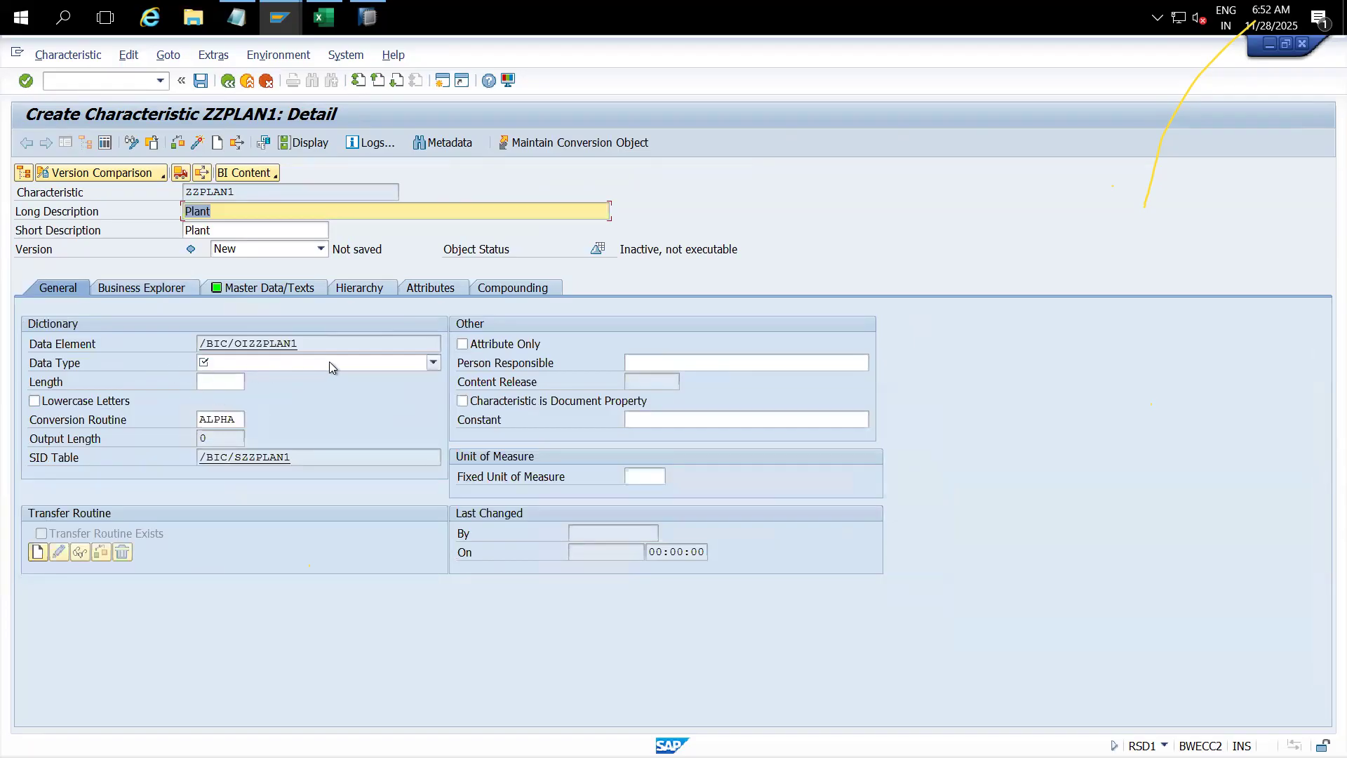
click(177, 144)
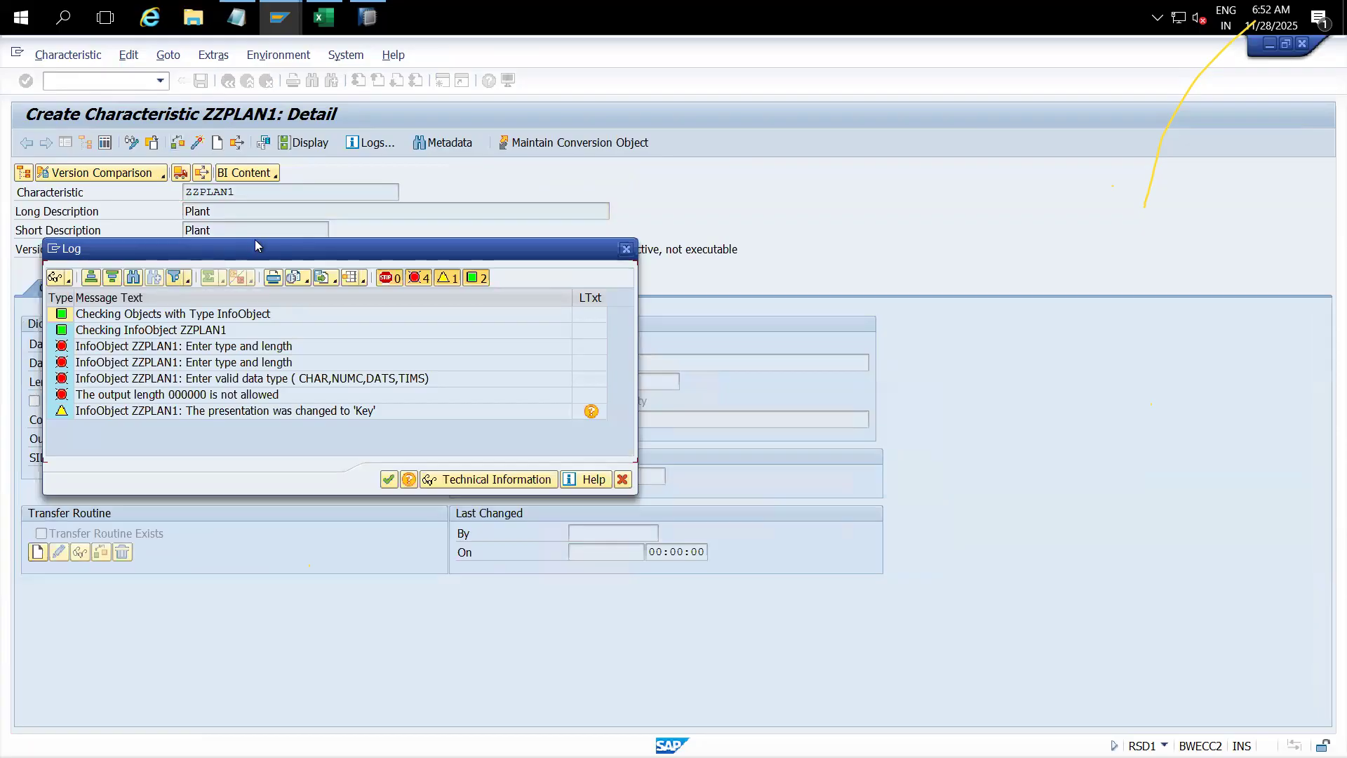
drag(266, 250, 642, 212)
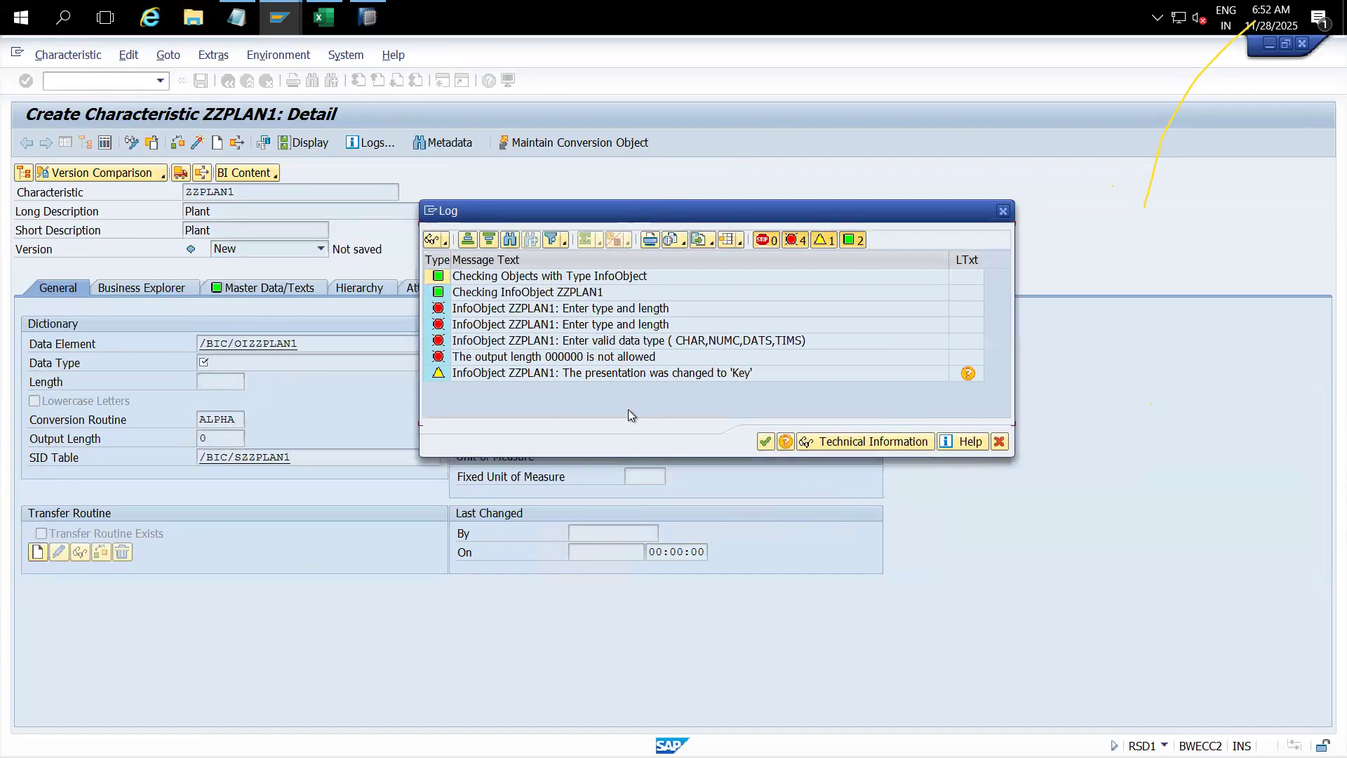
Step: Examine the error messages on type, length, valid data type and output length in ZZPLAN1's check log
click(490, 310)
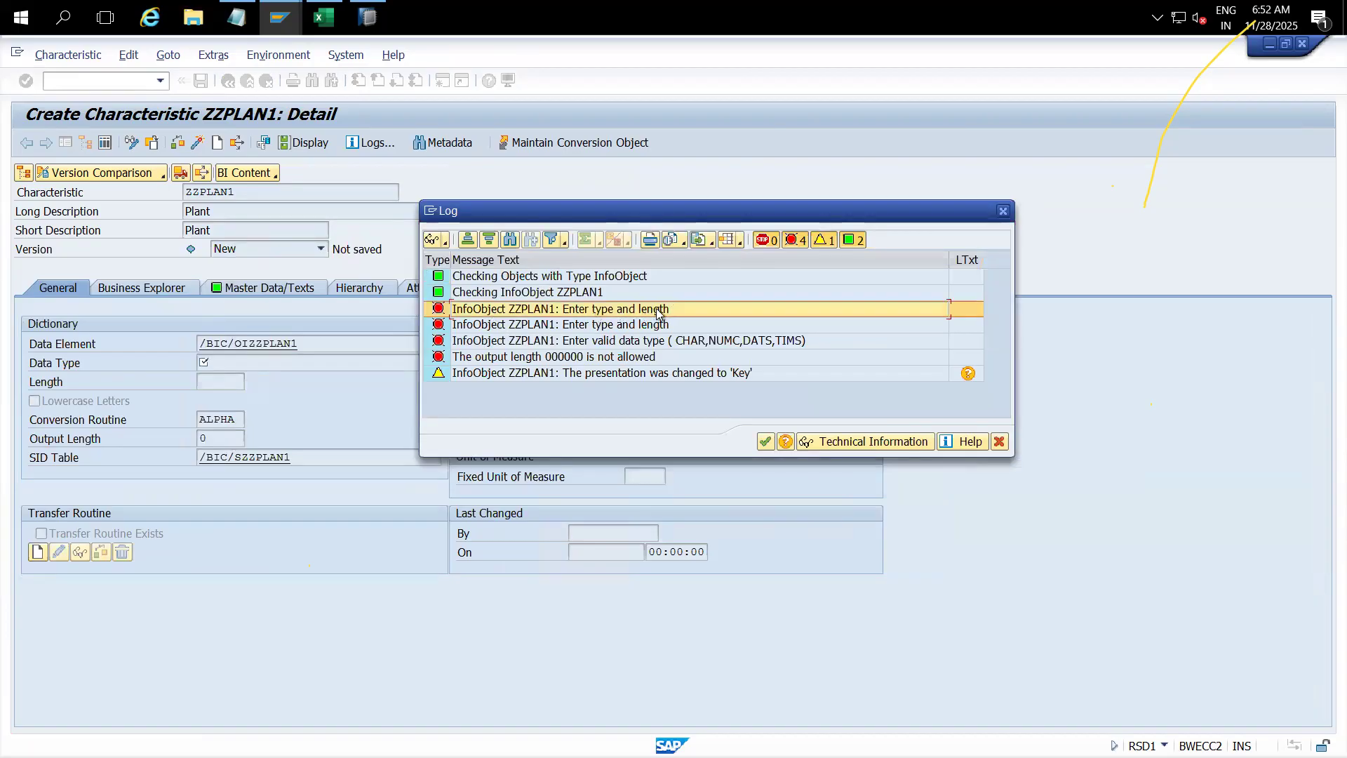
click(588, 331)
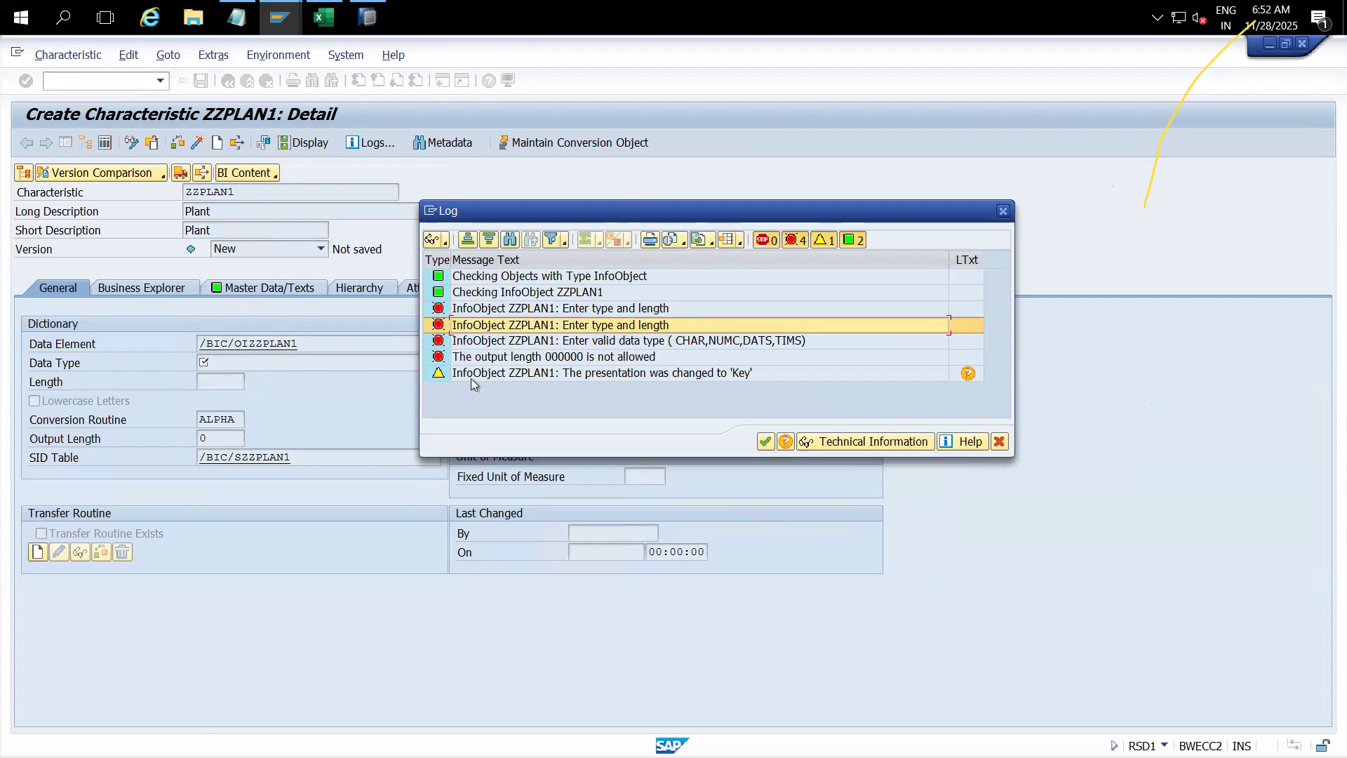
click(603, 341)
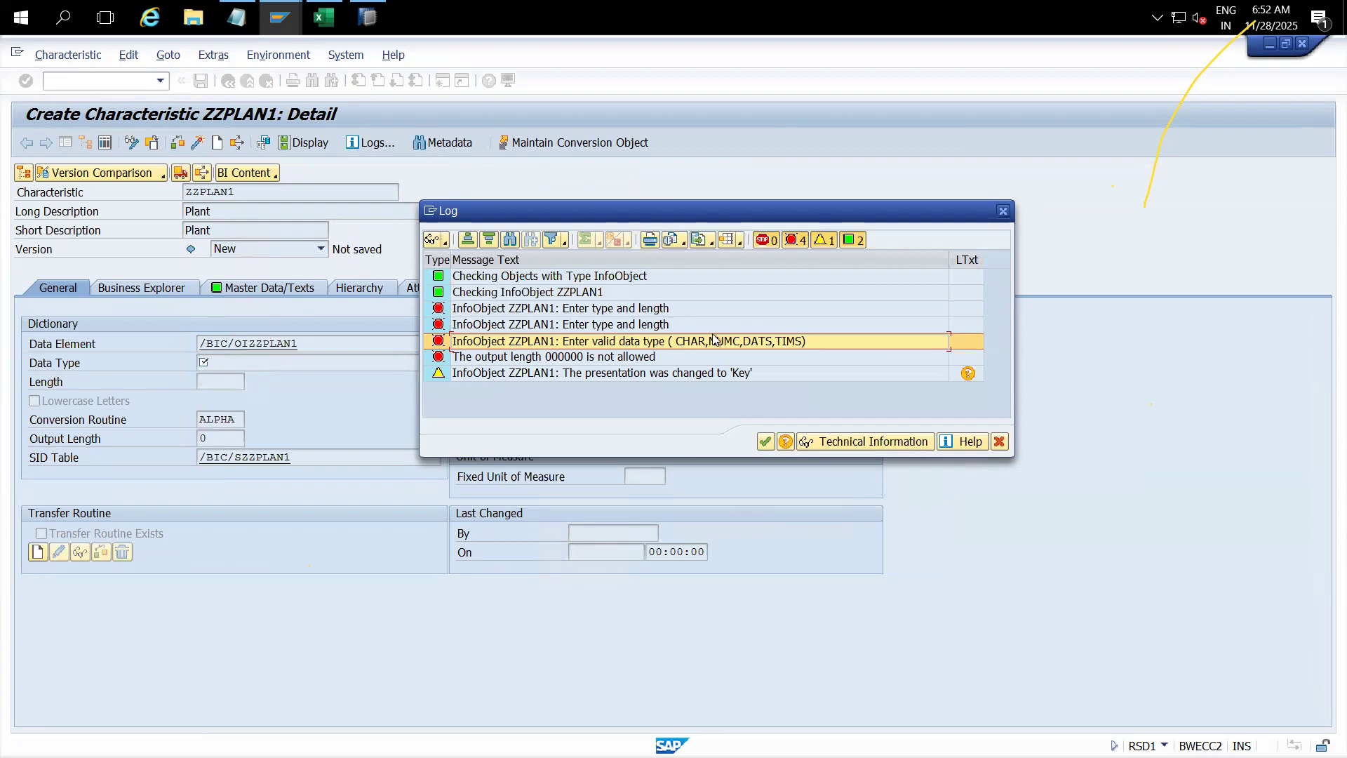
click(532, 358)
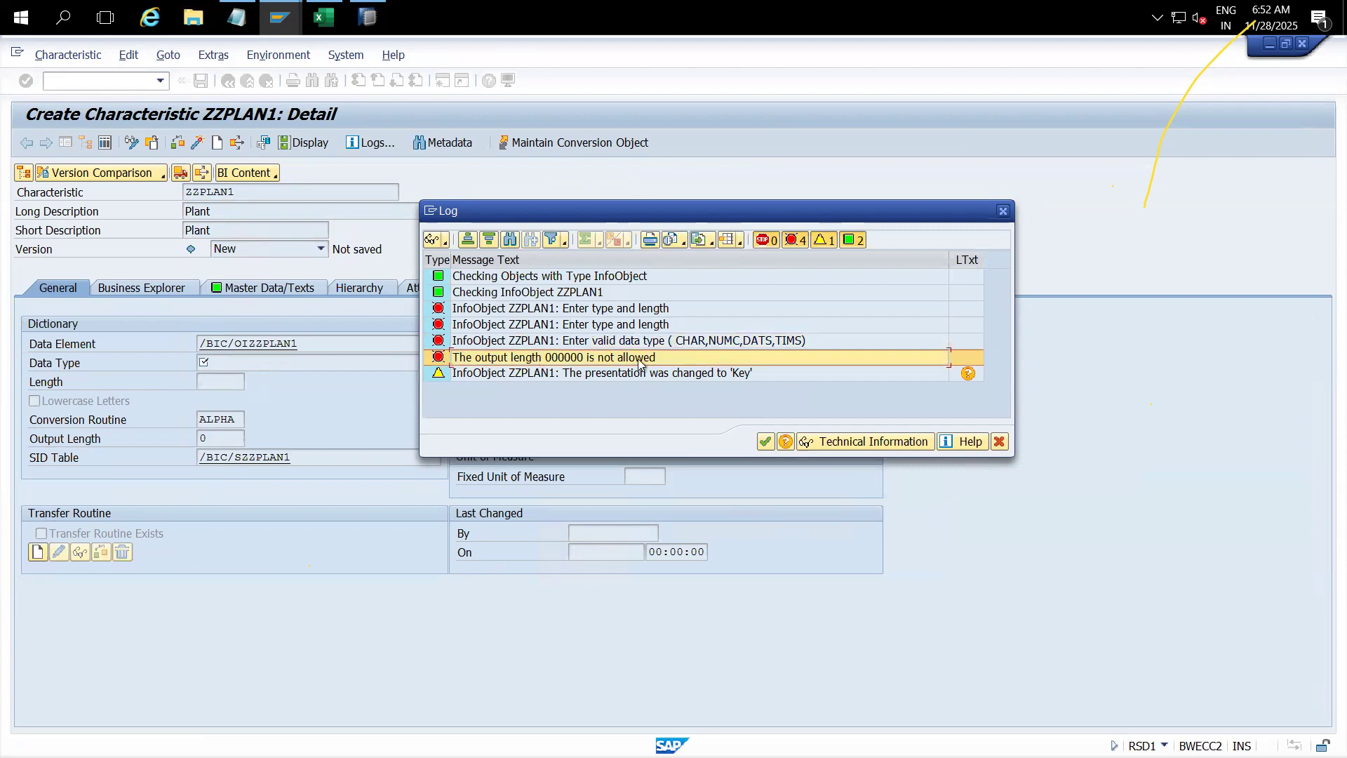
Step: Filter the check log by message type, hiding warnings and information to show only the errors, and close the log
click(796, 243)
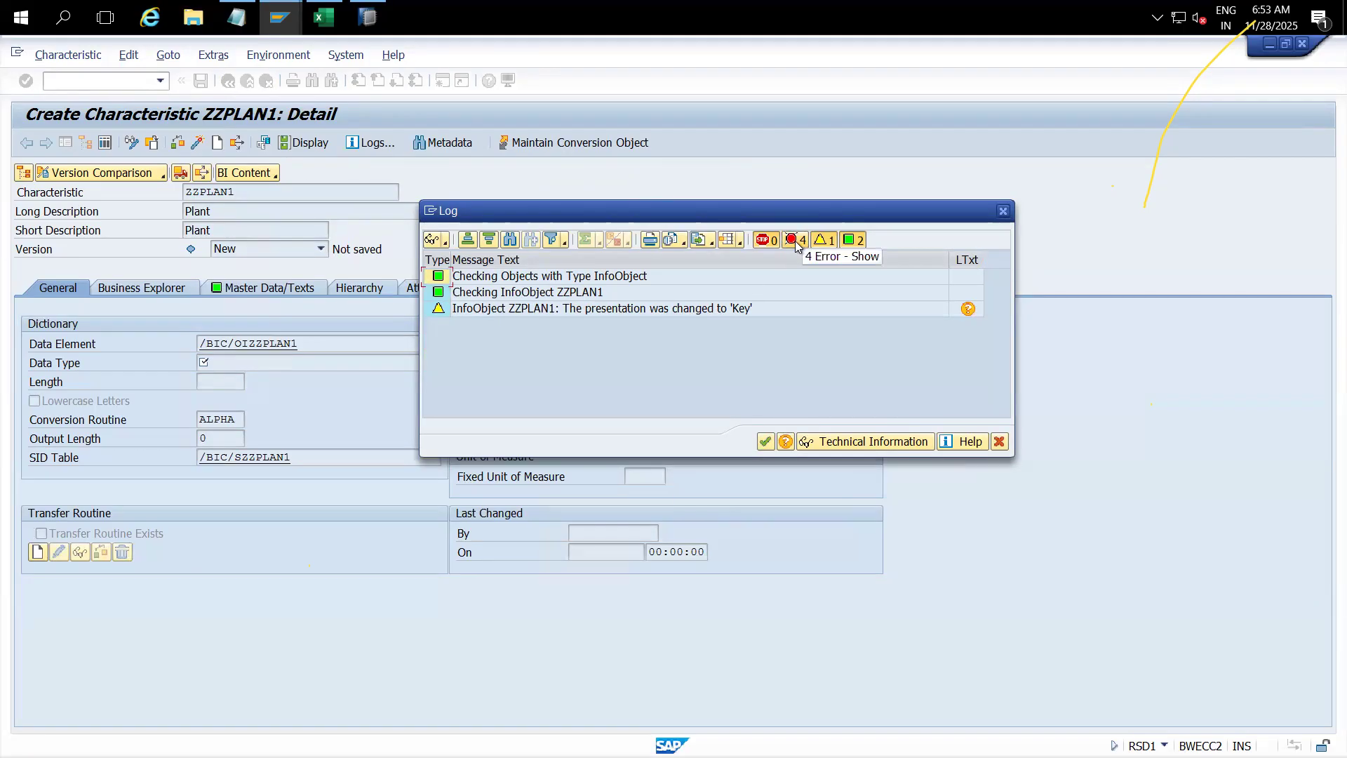
click(796, 243)
click(821, 241)
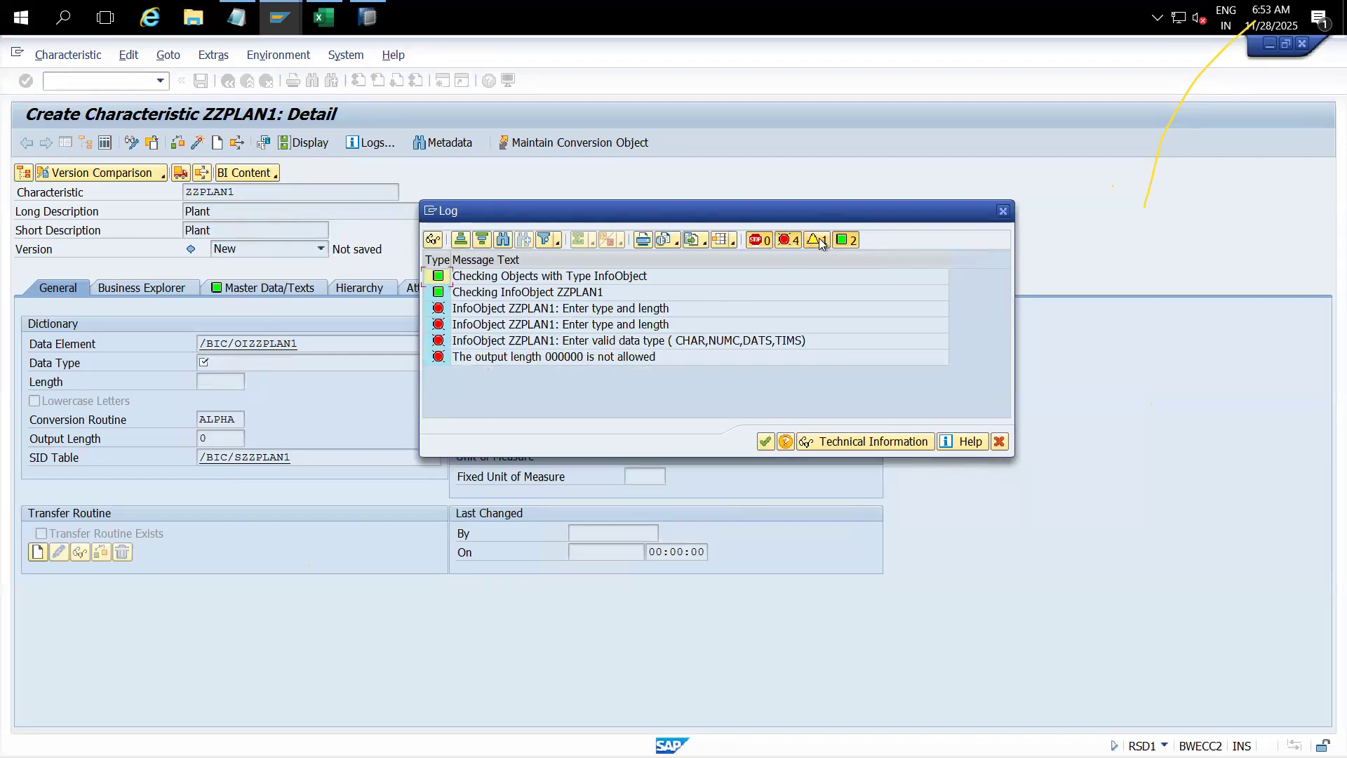
click(845, 241)
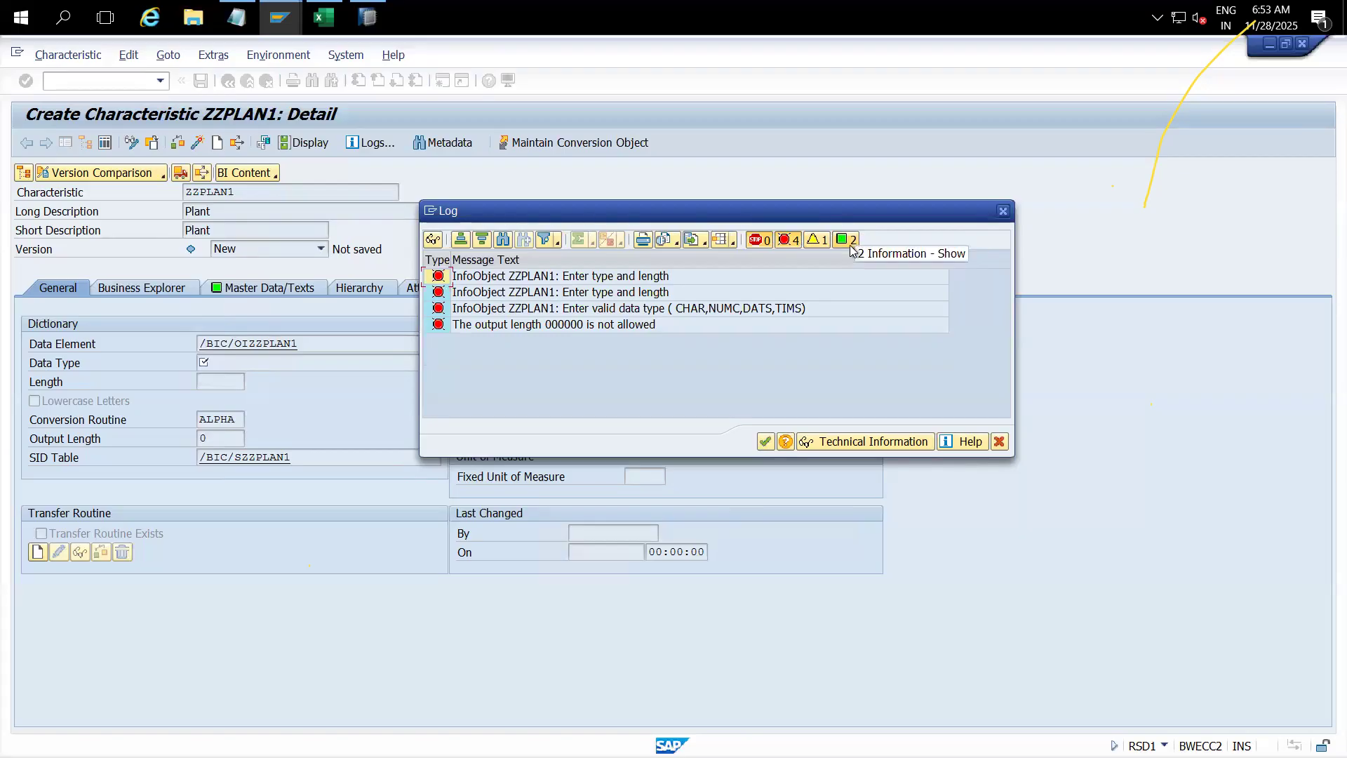
click(787, 241)
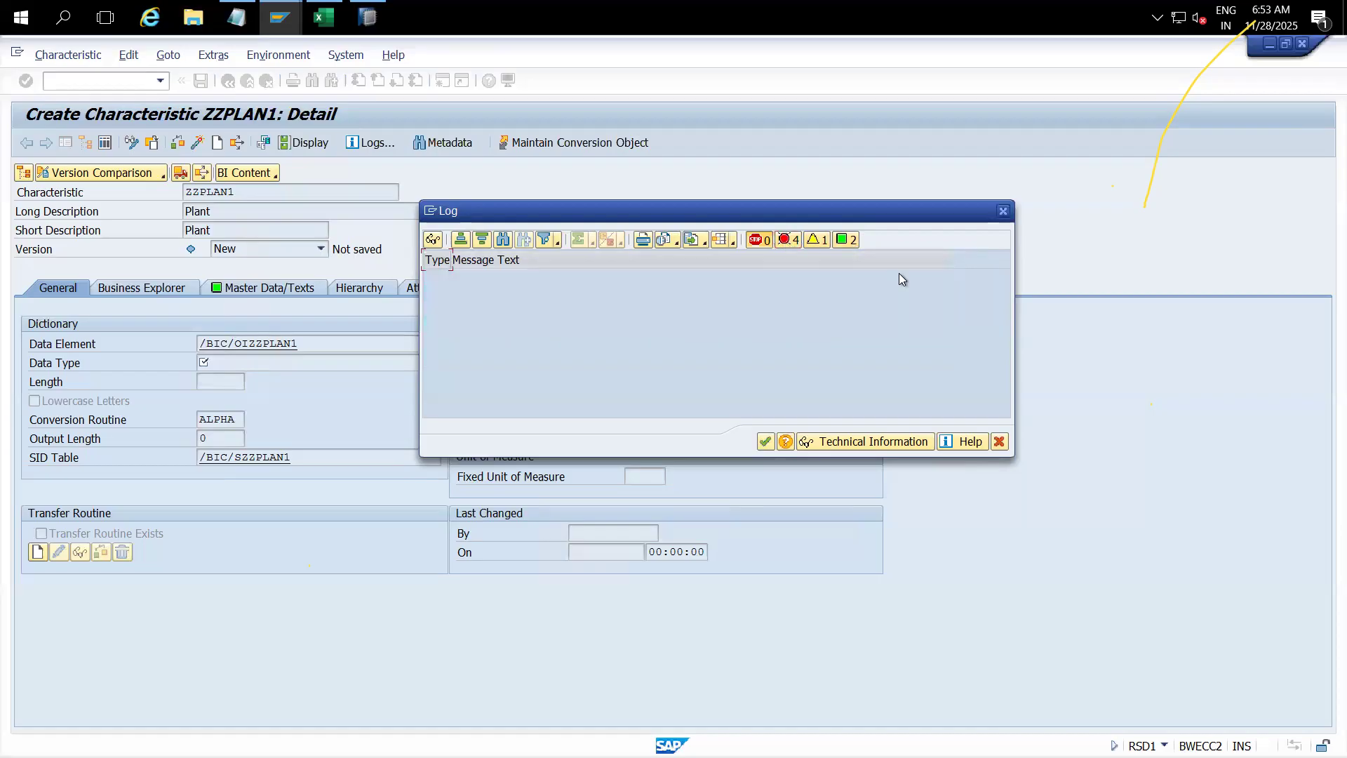
click(794, 240)
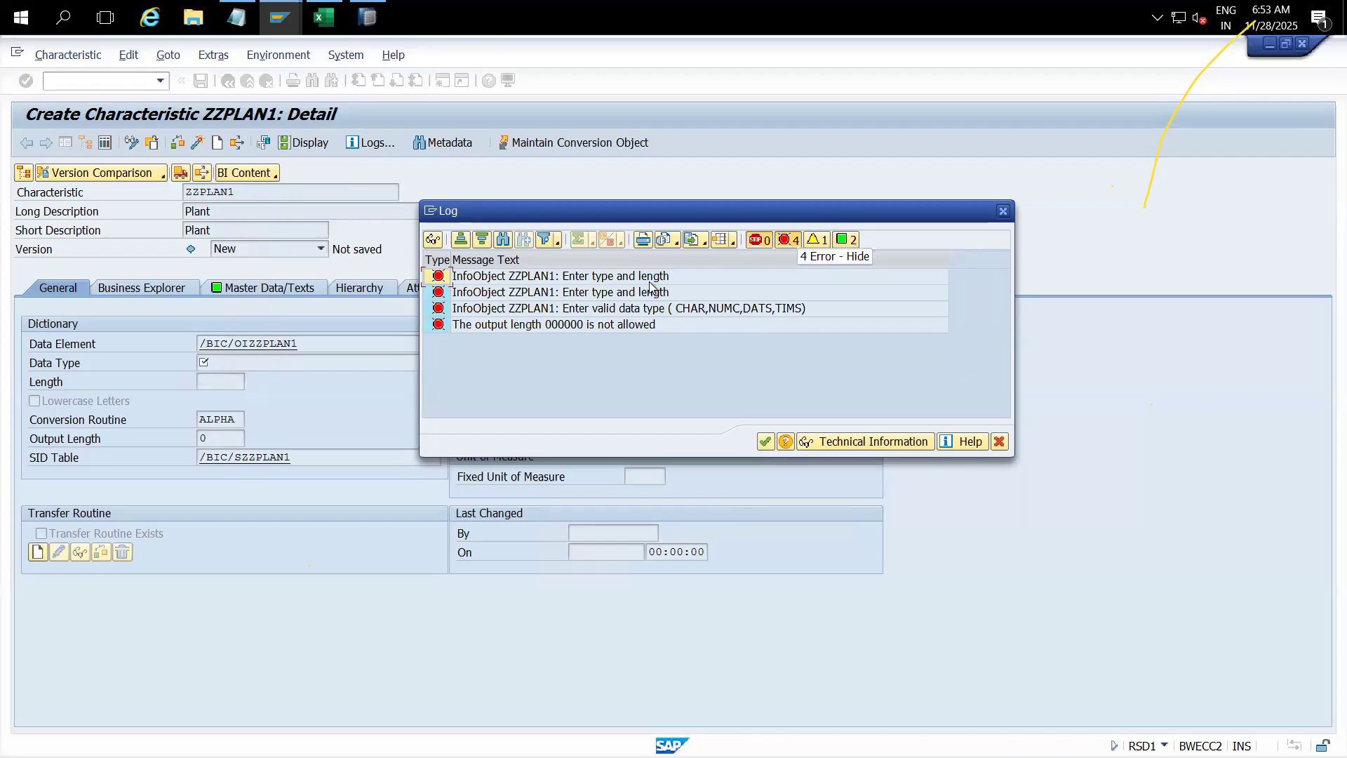
click(1004, 211)
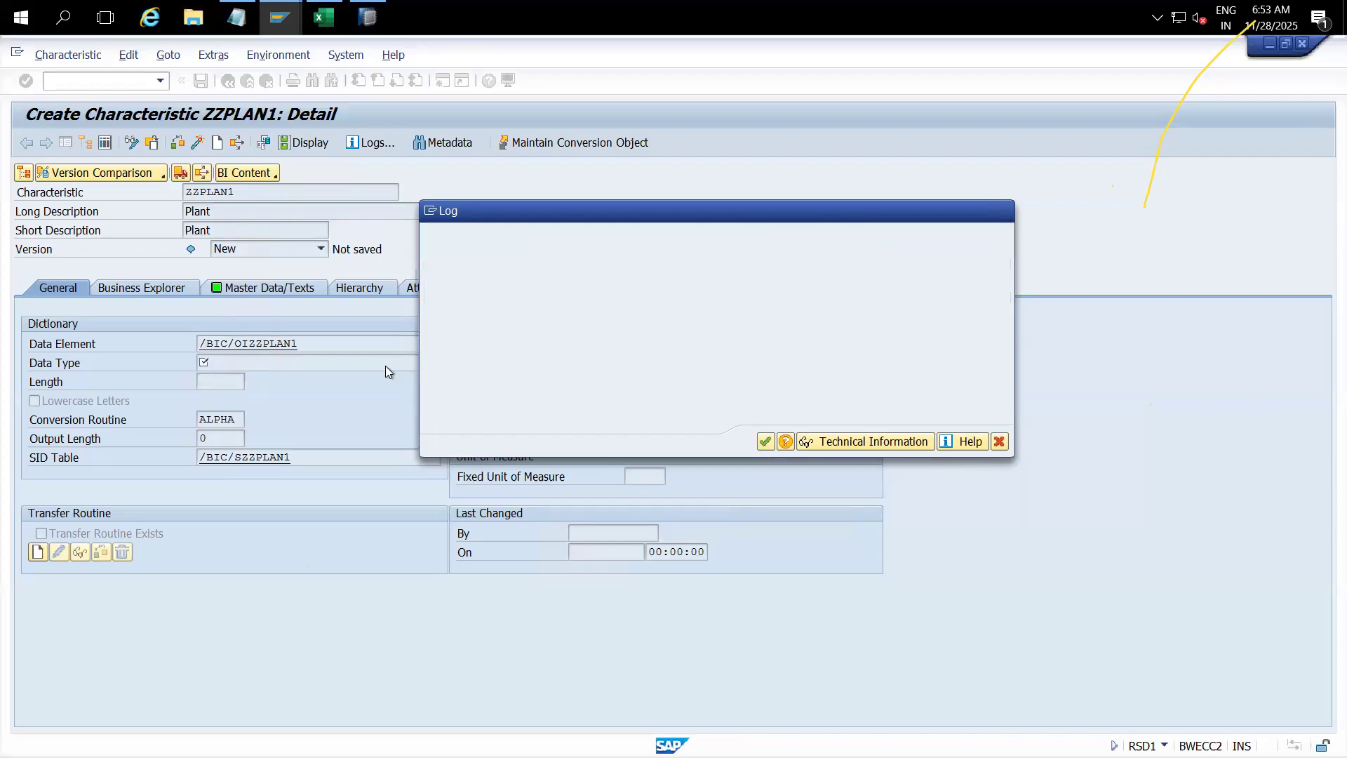
Step: Set ZZPLAN1's data type to CHAR - Character String, check the characteristic again and review the output length error
click(307, 364)
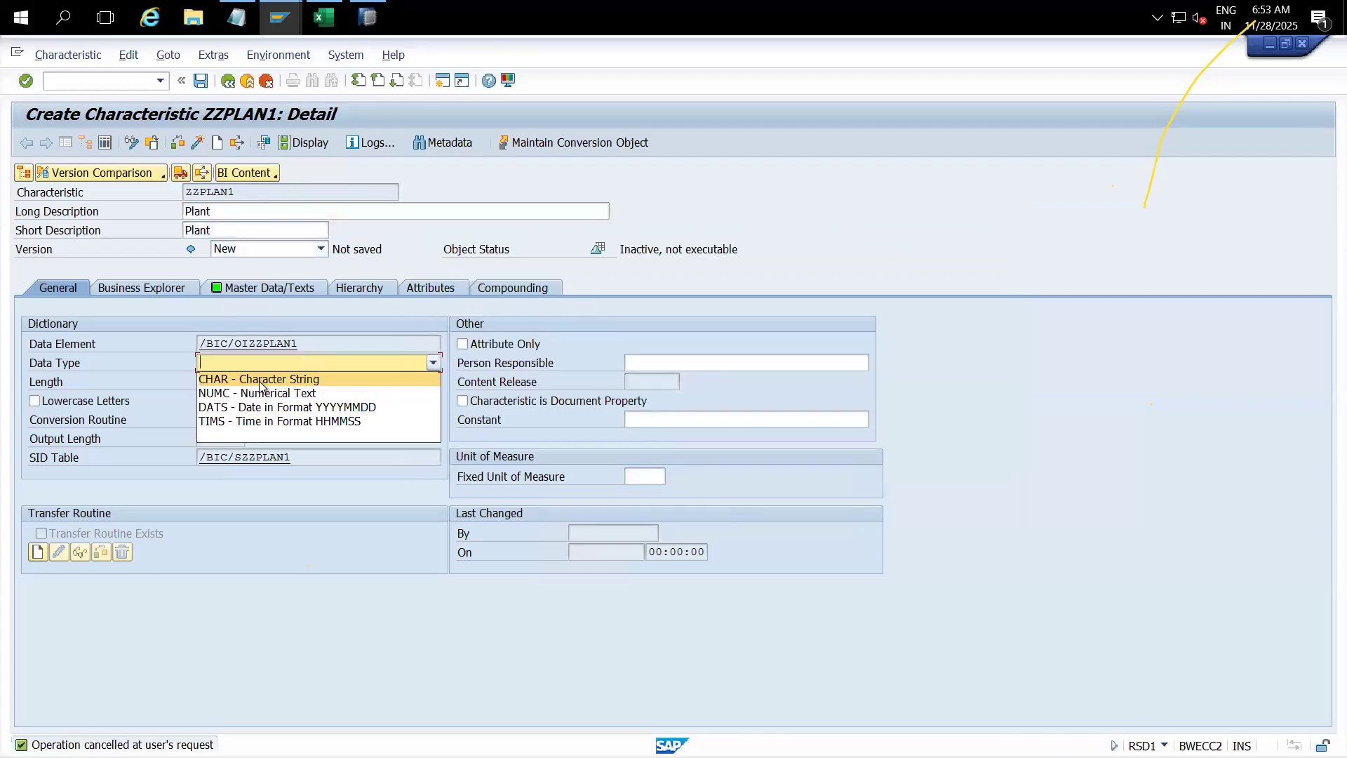
click(259, 377)
click(177, 143)
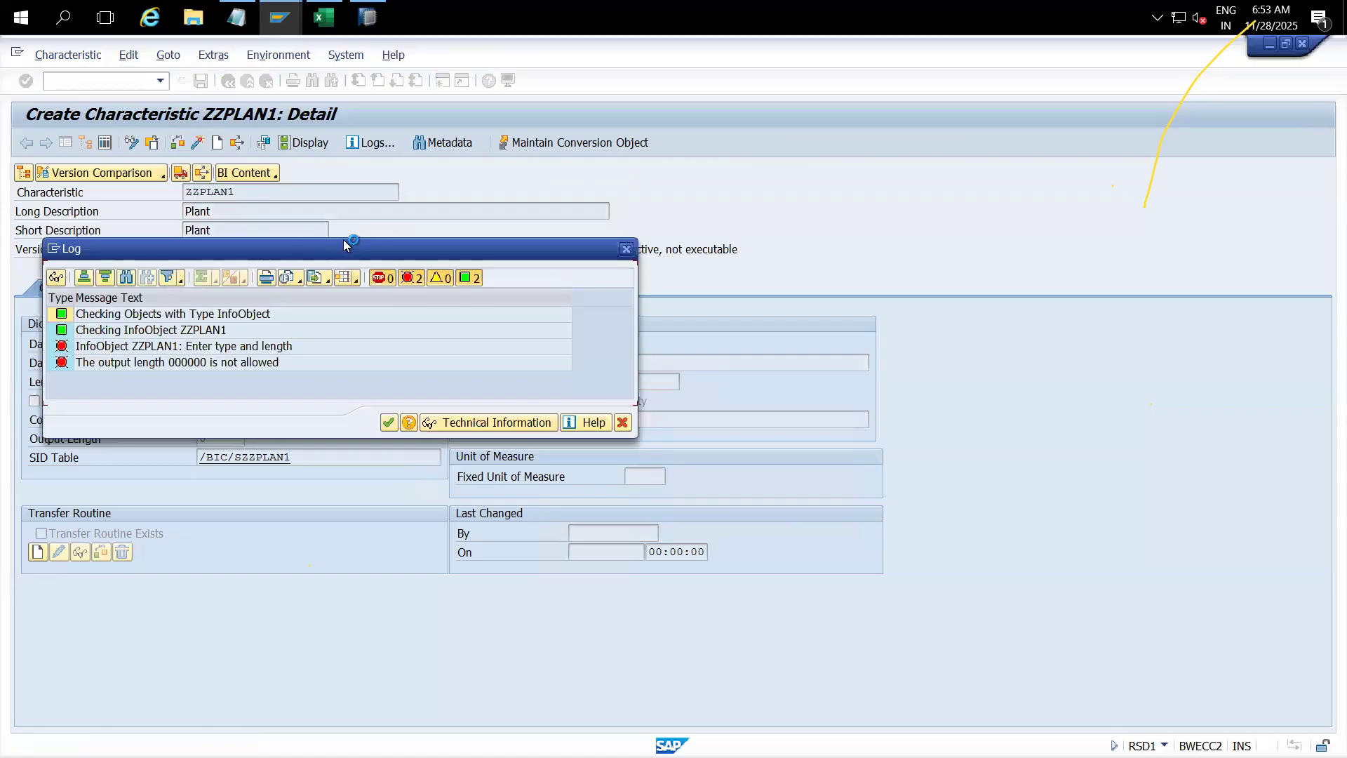
drag(344, 244, 770, 226)
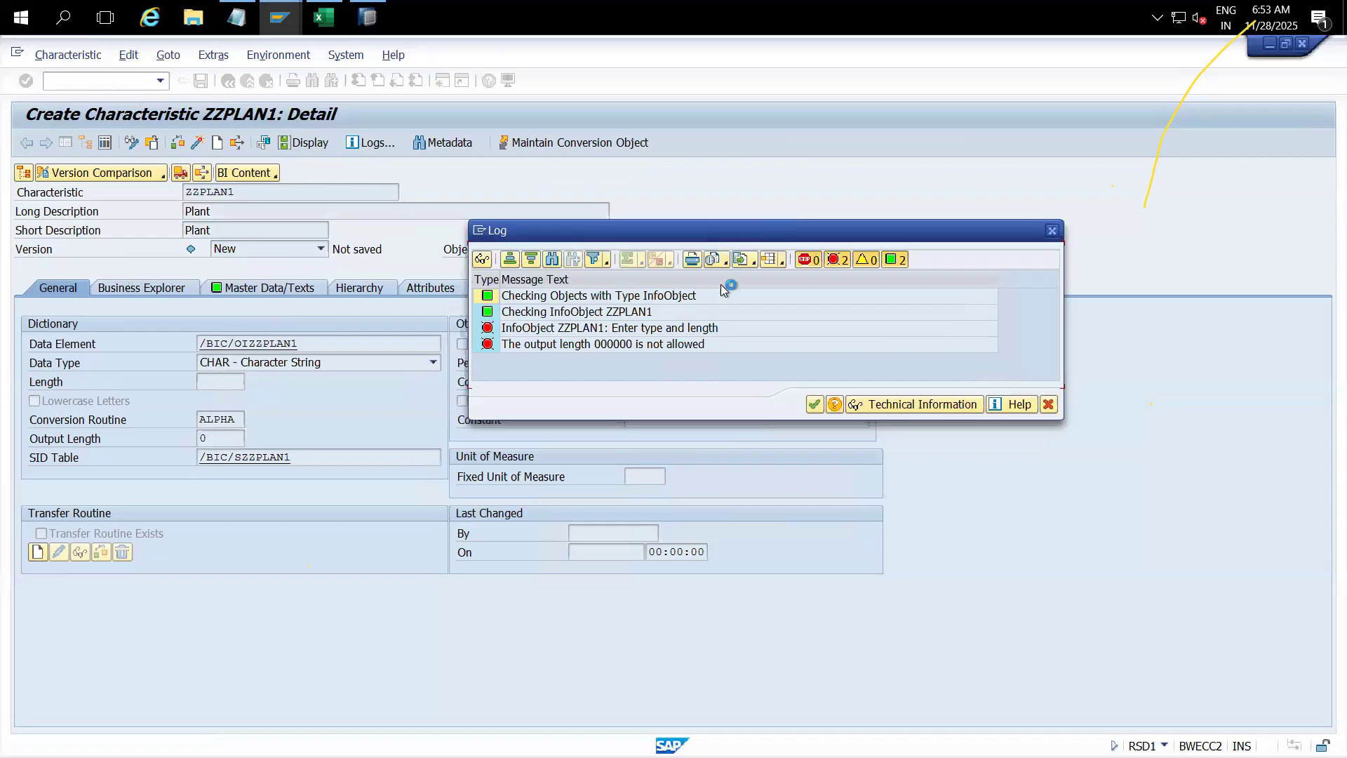
click(641, 347)
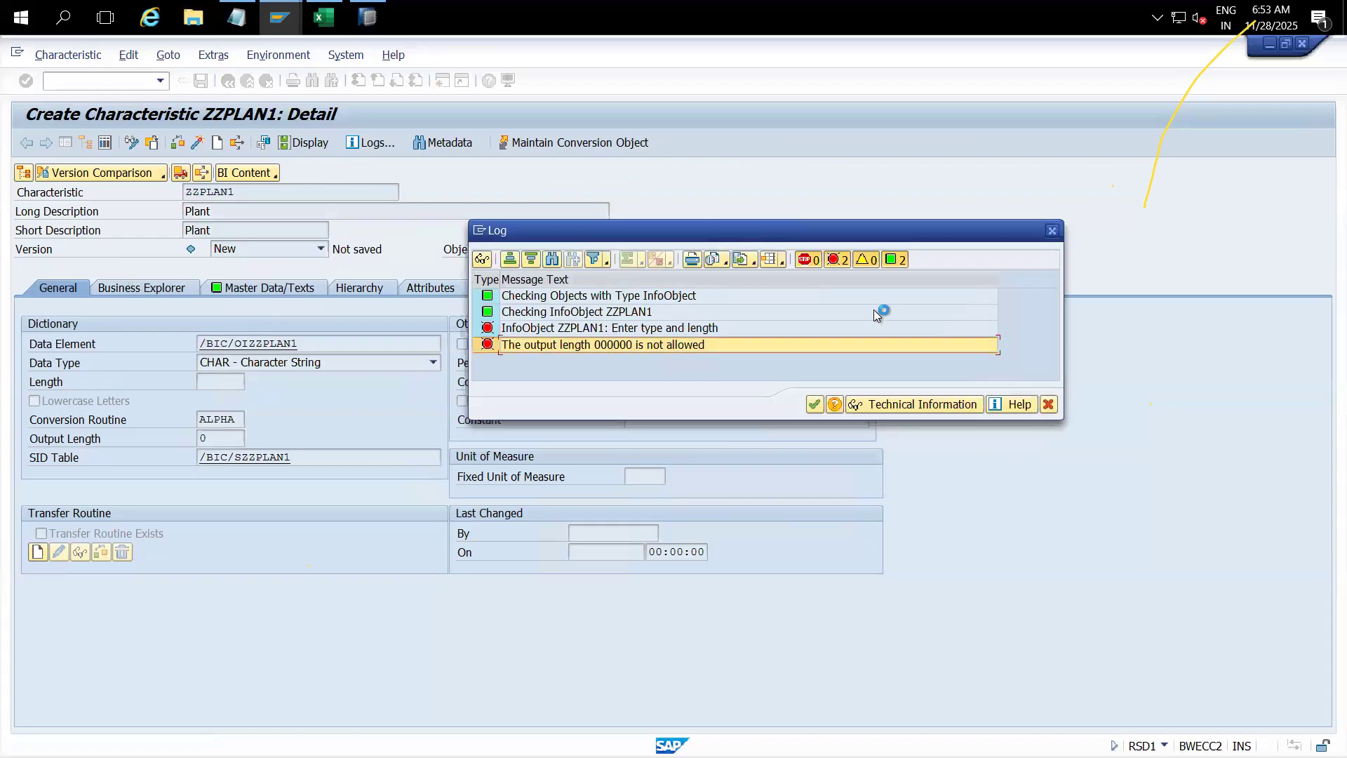
click(1052, 230)
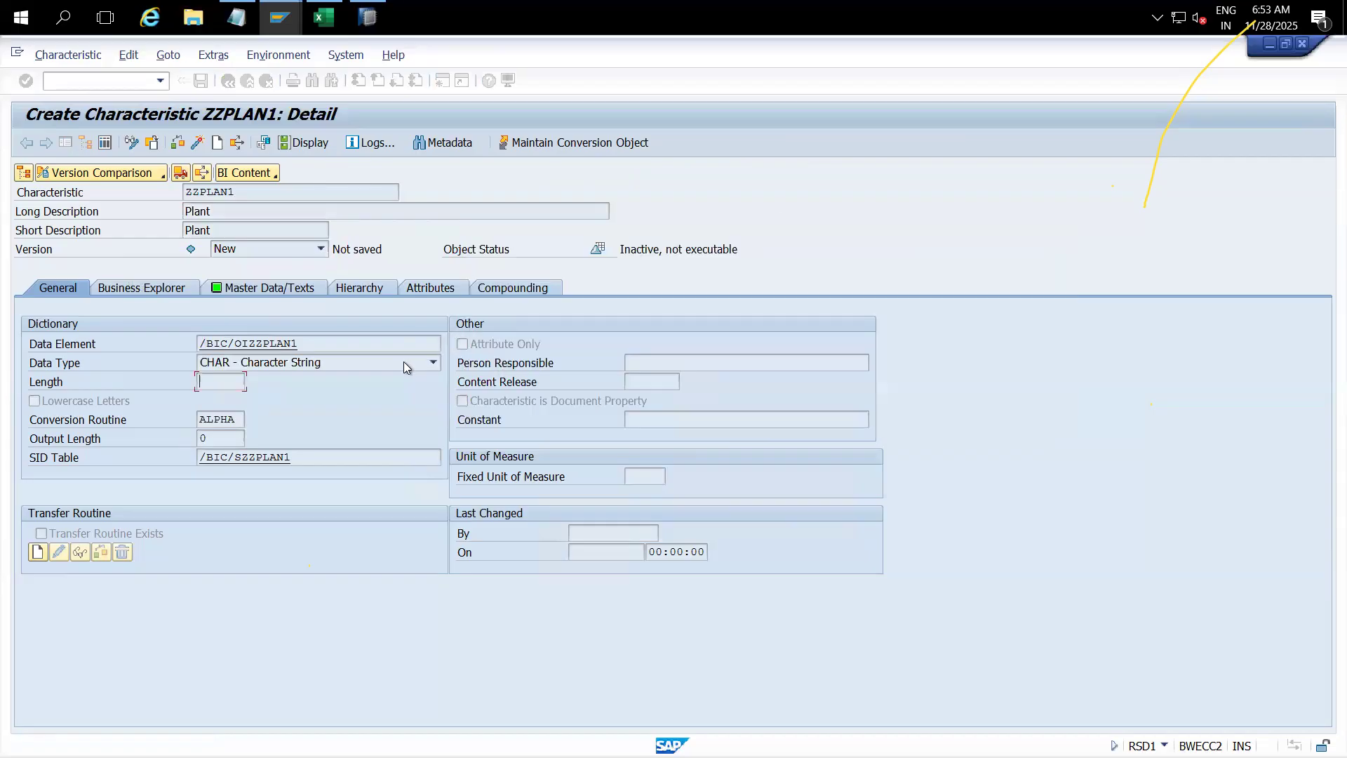
Step: Set ZZPLAN1's length to 4 and check the characteristic again
click(242, 380)
text(4)
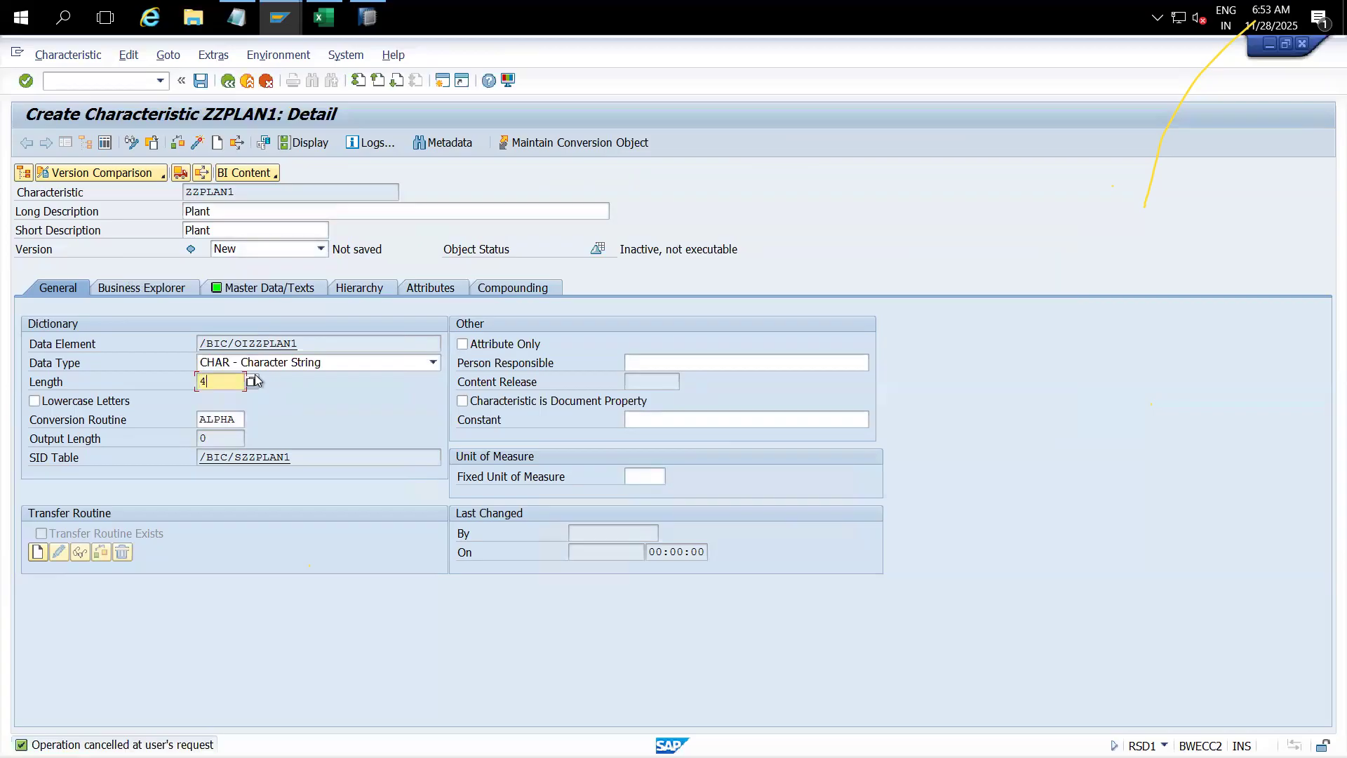
click(177, 140)
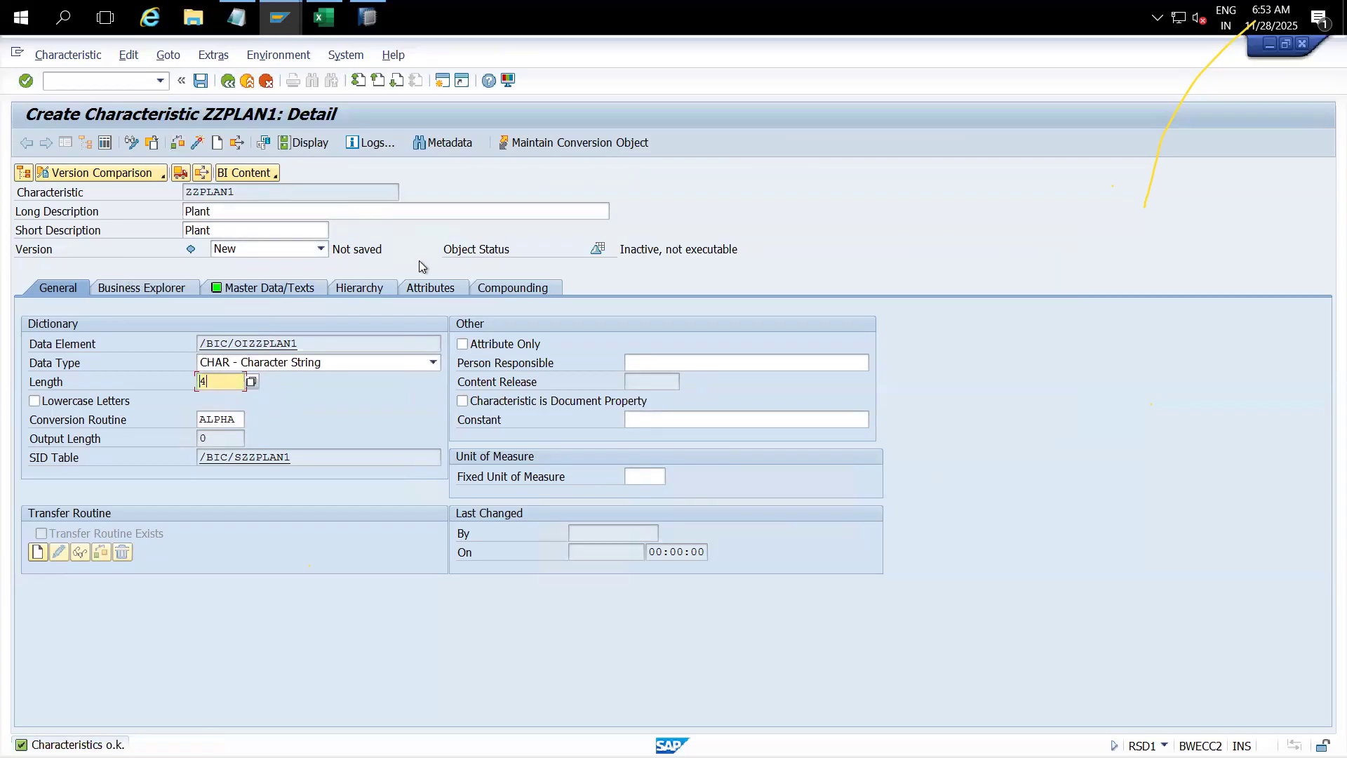
click(180, 145)
click(179, 146)
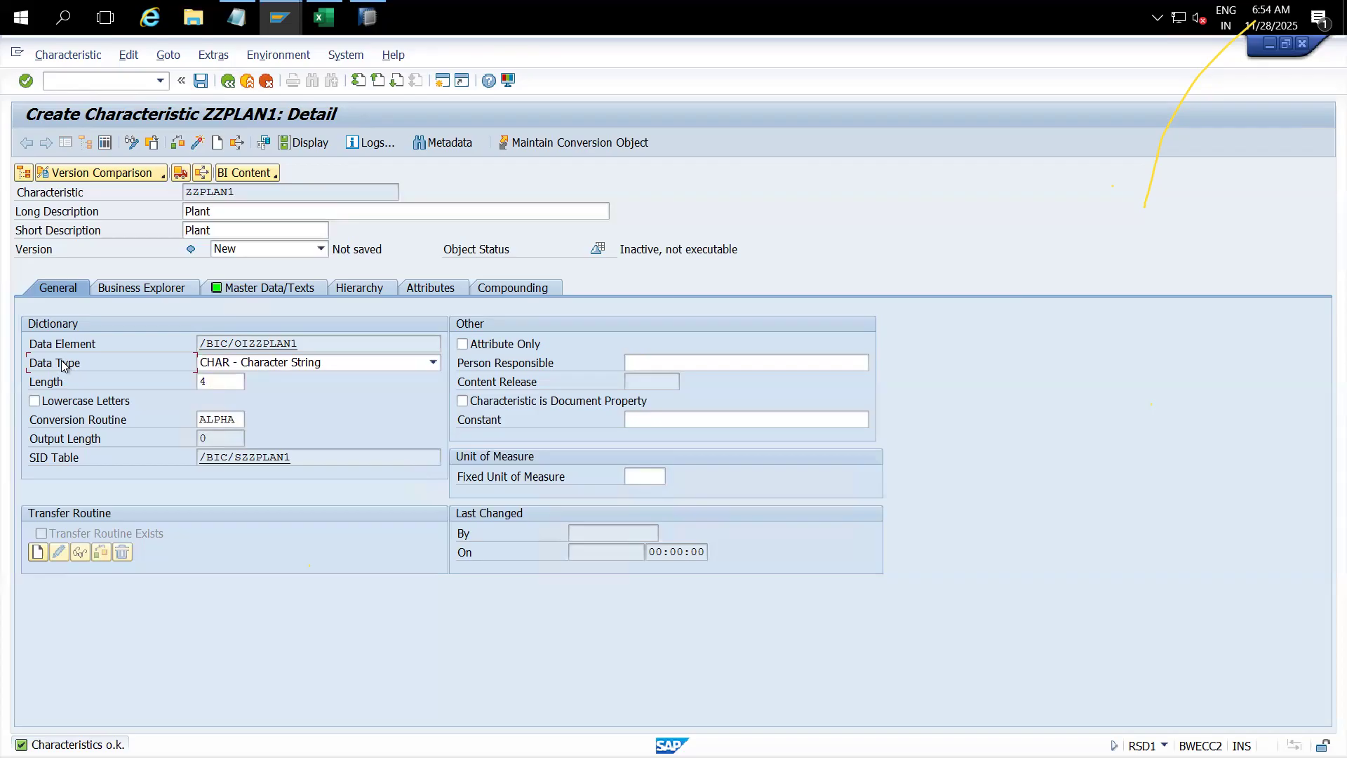
Step: Read the field help for Data Type and close it
key(F1)
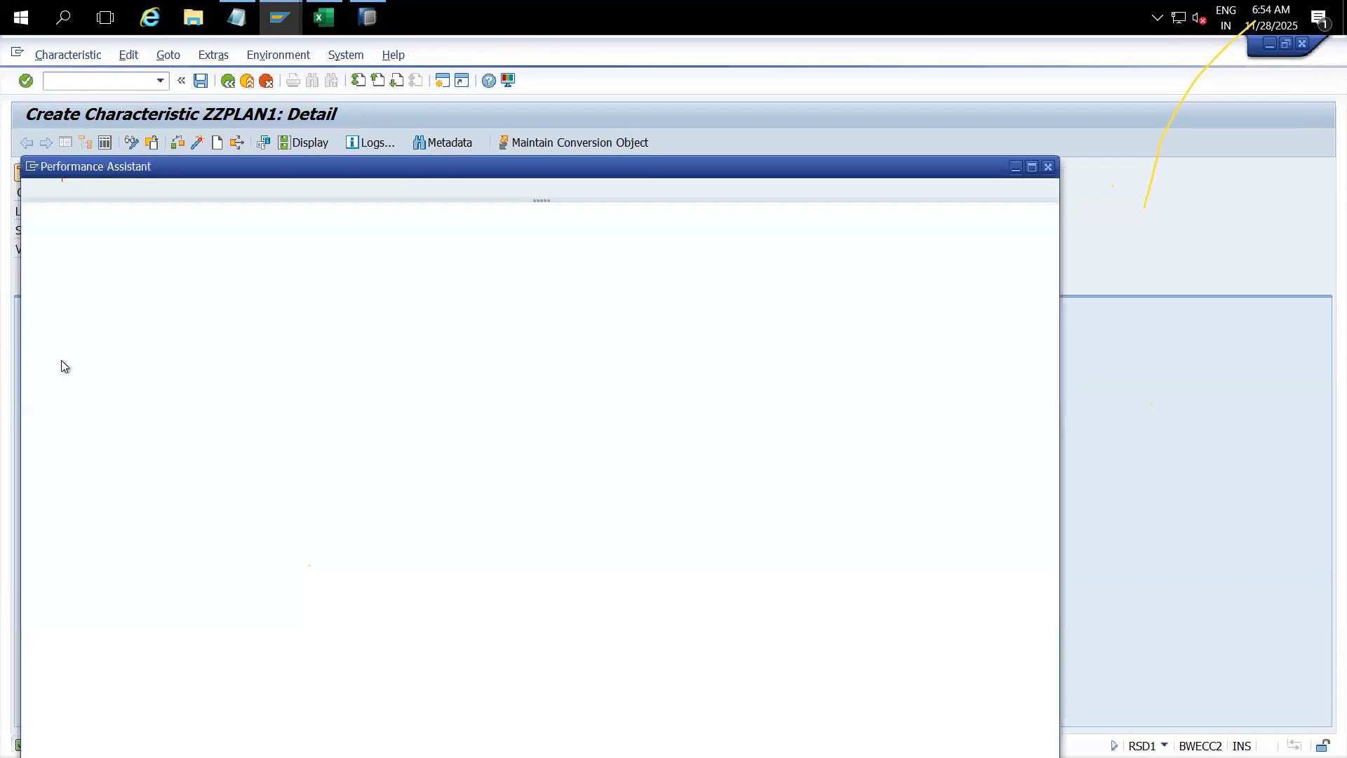
drag(286, 175, 587, 157)
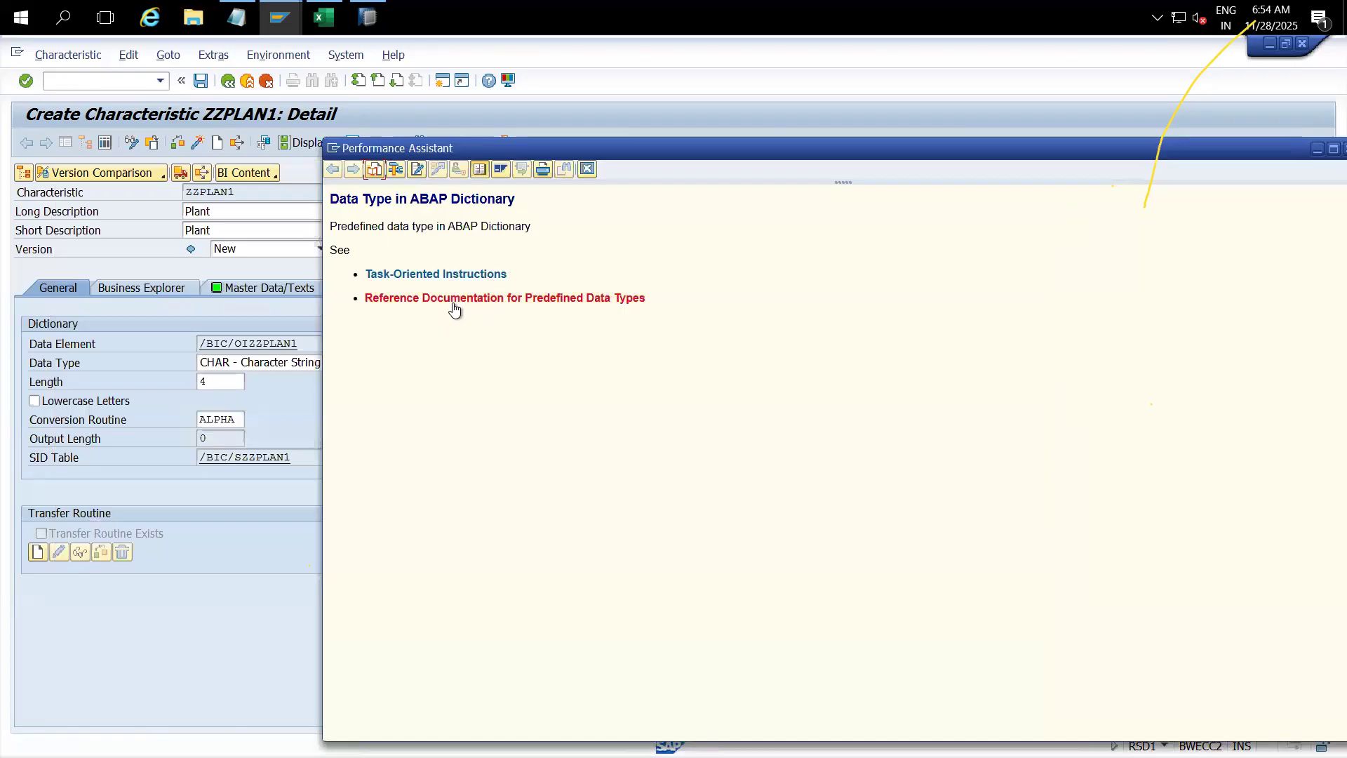
click(587, 169)
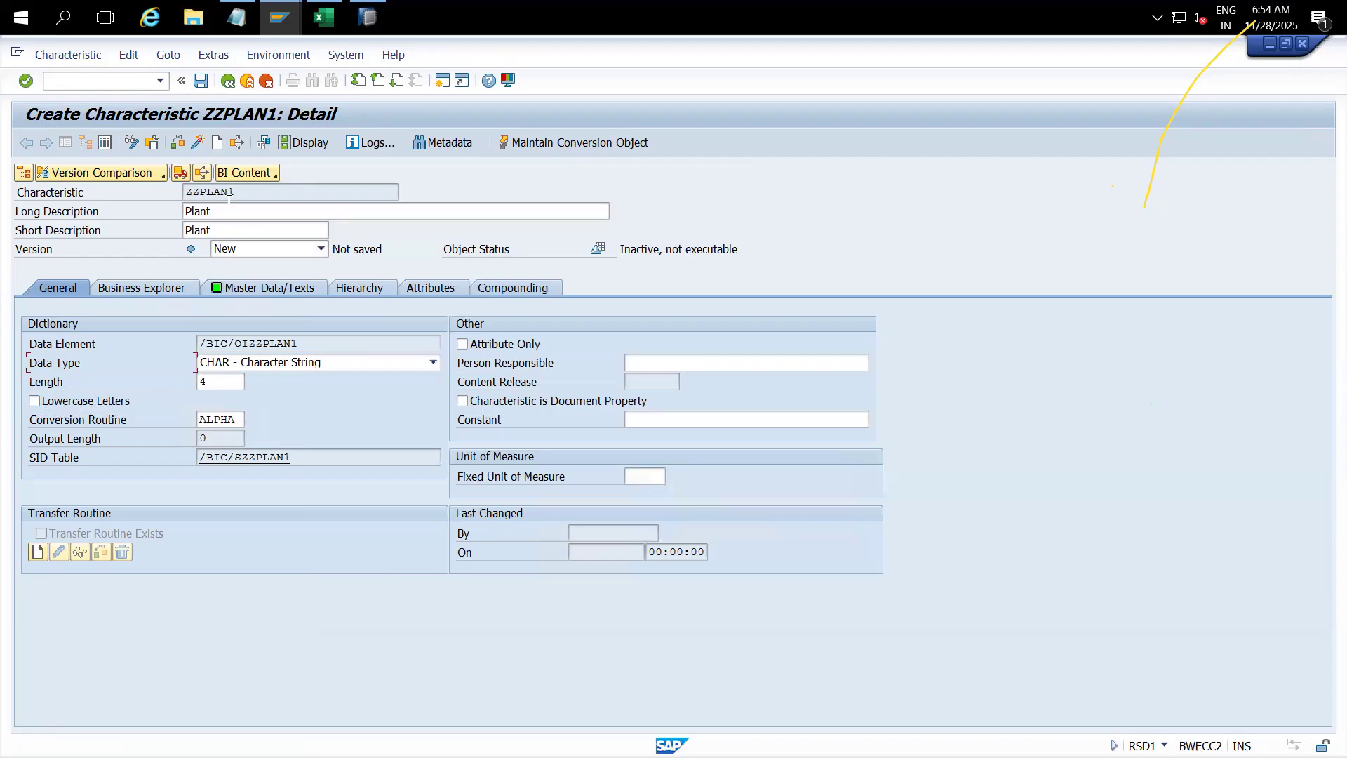
Step: Try out the Lowercase Letters option for ZZPLAN1 and clear it again
drag(247, 190, 175, 191)
click(257, 194)
click(34, 401)
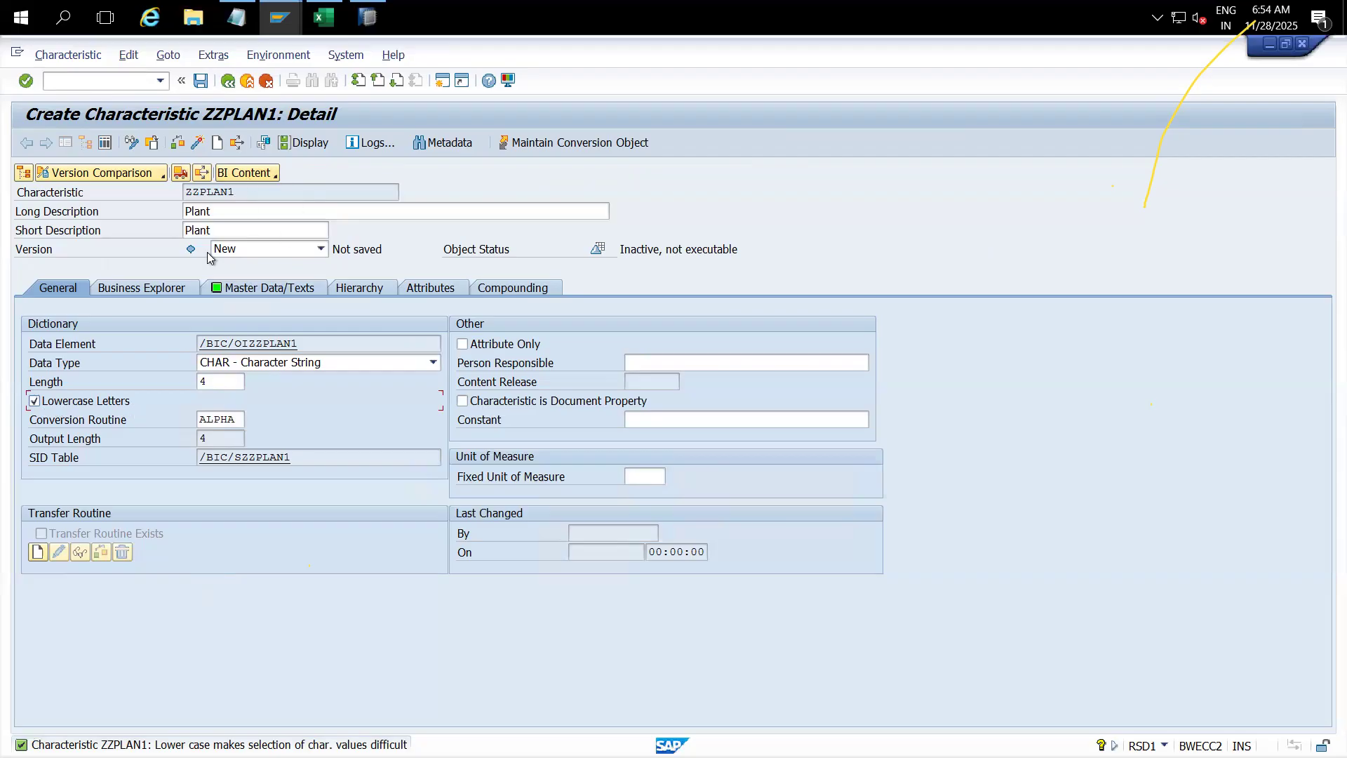
click(34, 406)
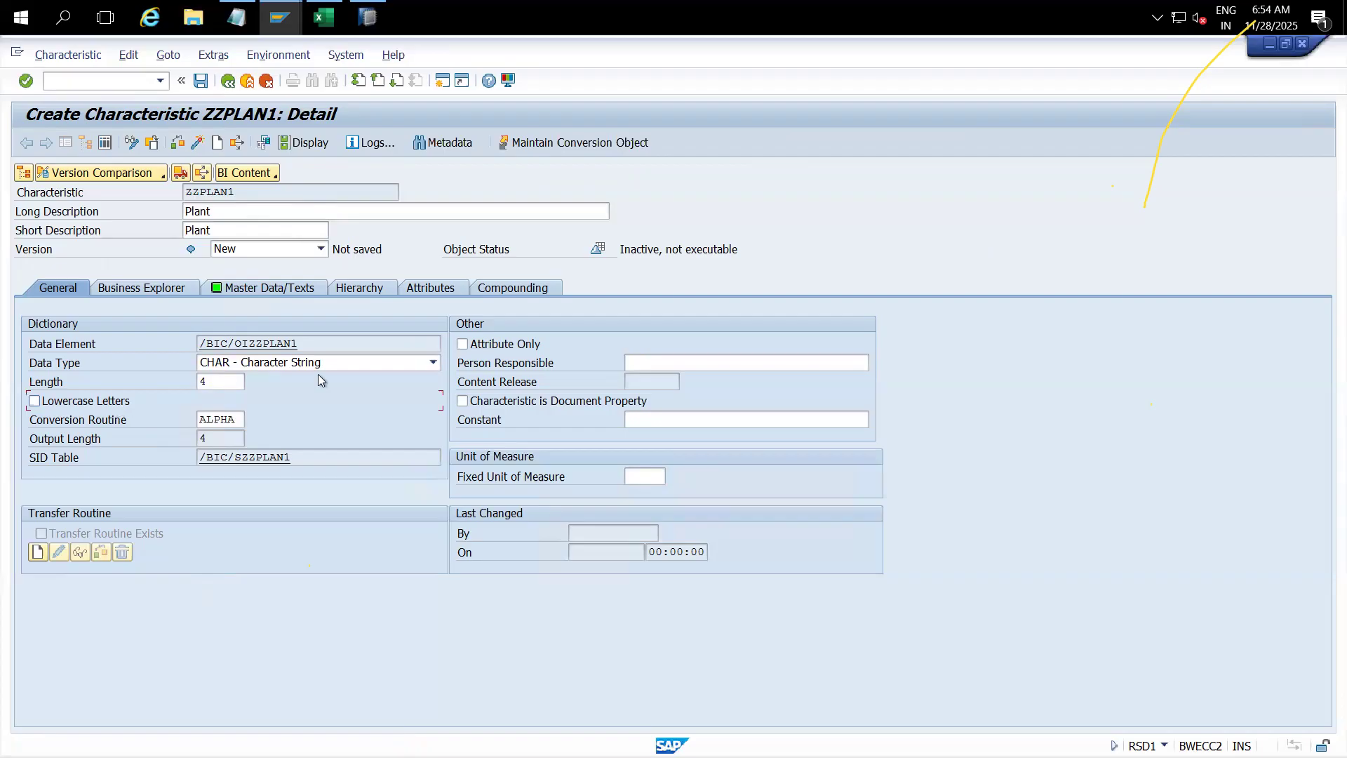
Step: Enable texts for ZZPLAN1 with short, medium and long text in the text table properties
click(259, 293)
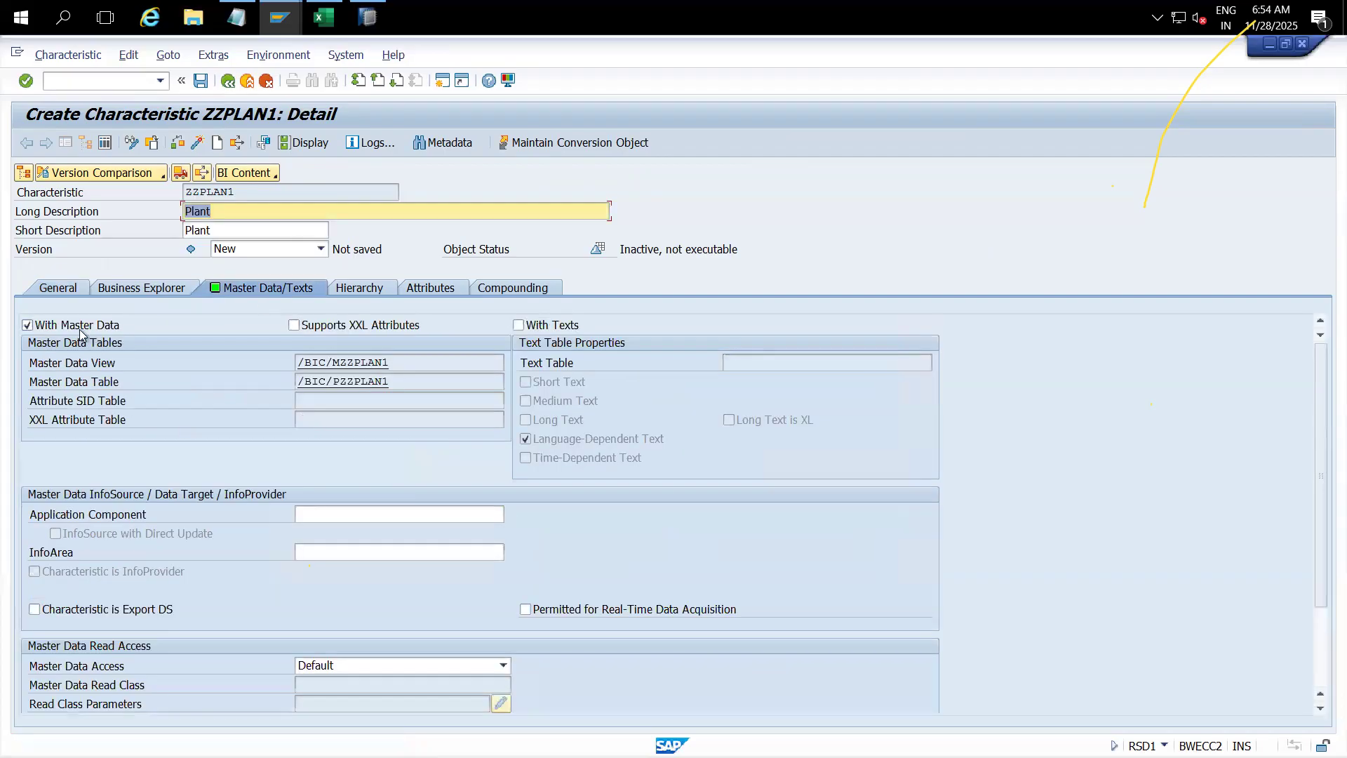
click(519, 326)
click(526, 383)
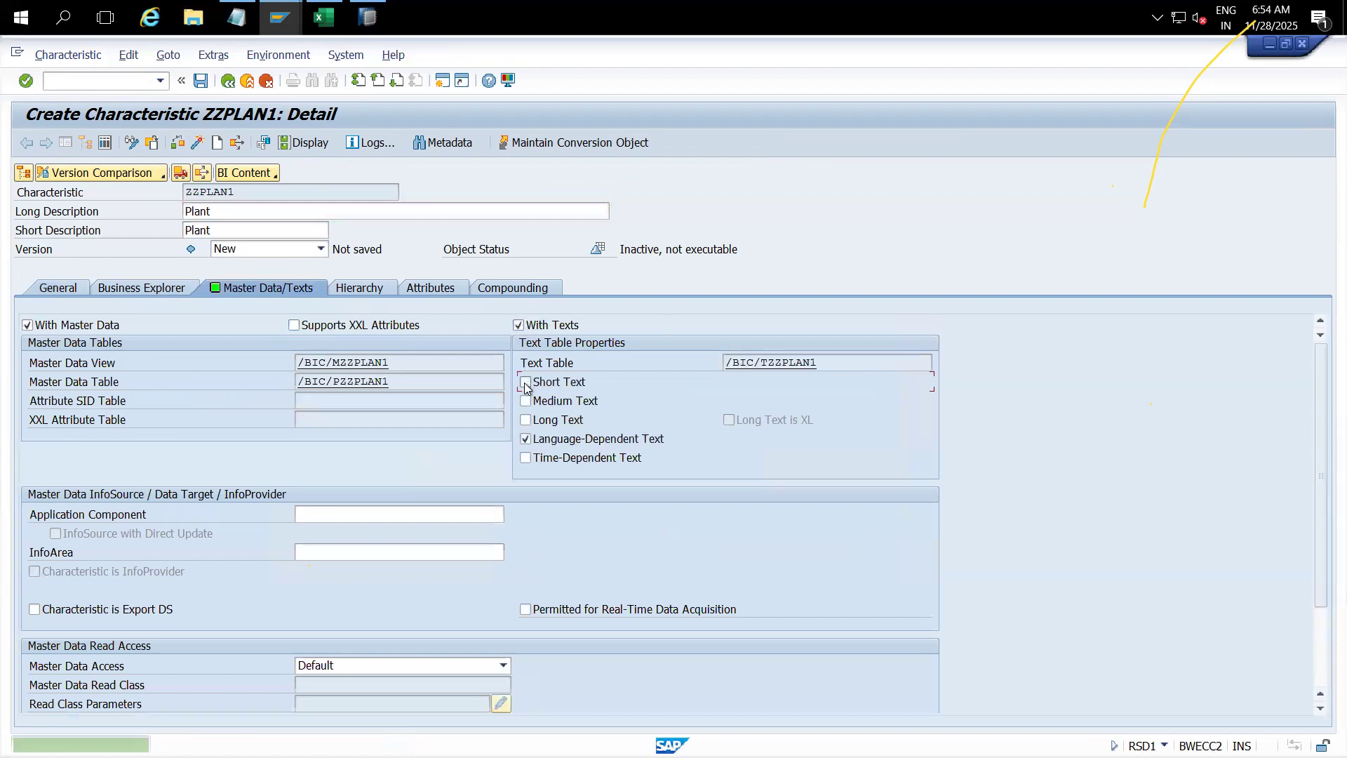
click(525, 401)
click(526, 420)
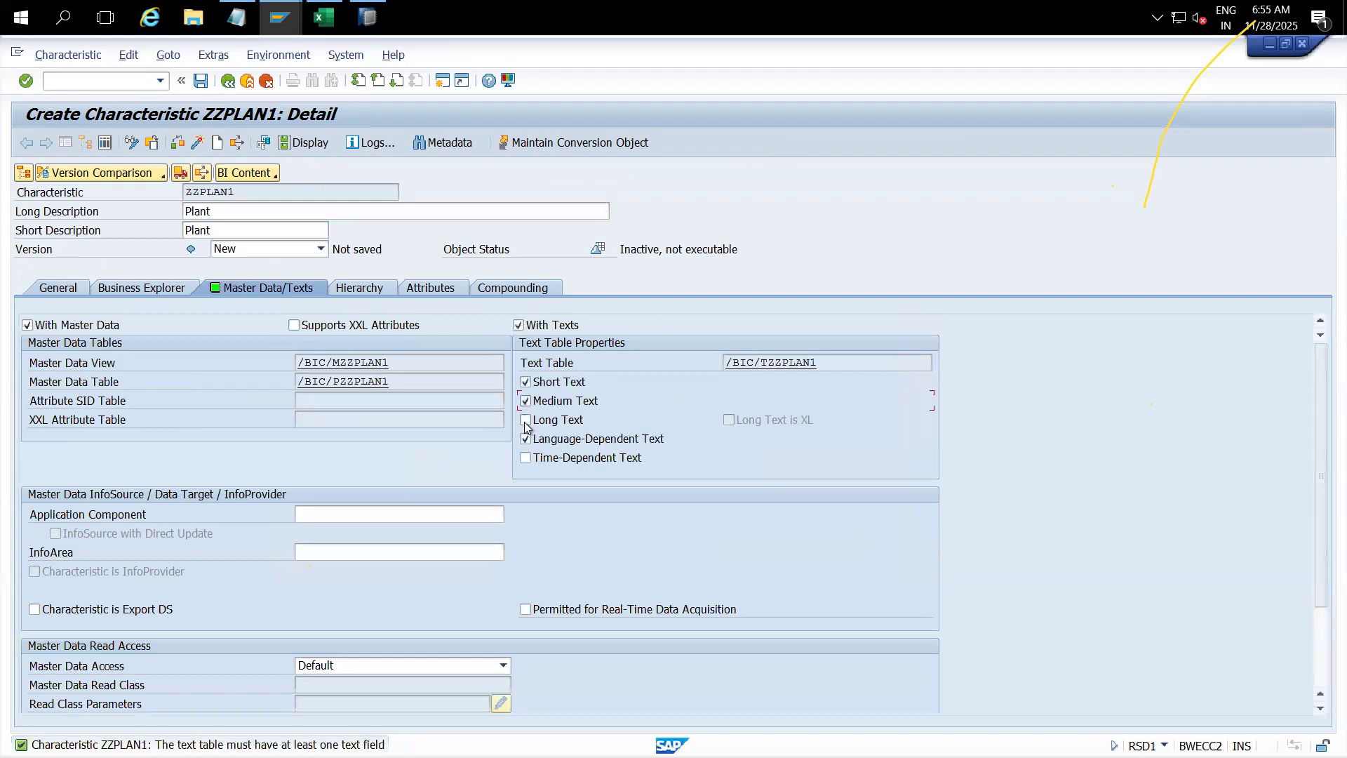
Step: Enable hierarchies for ZZPLAN1 and return to its general settings
click(54, 295)
click(377, 288)
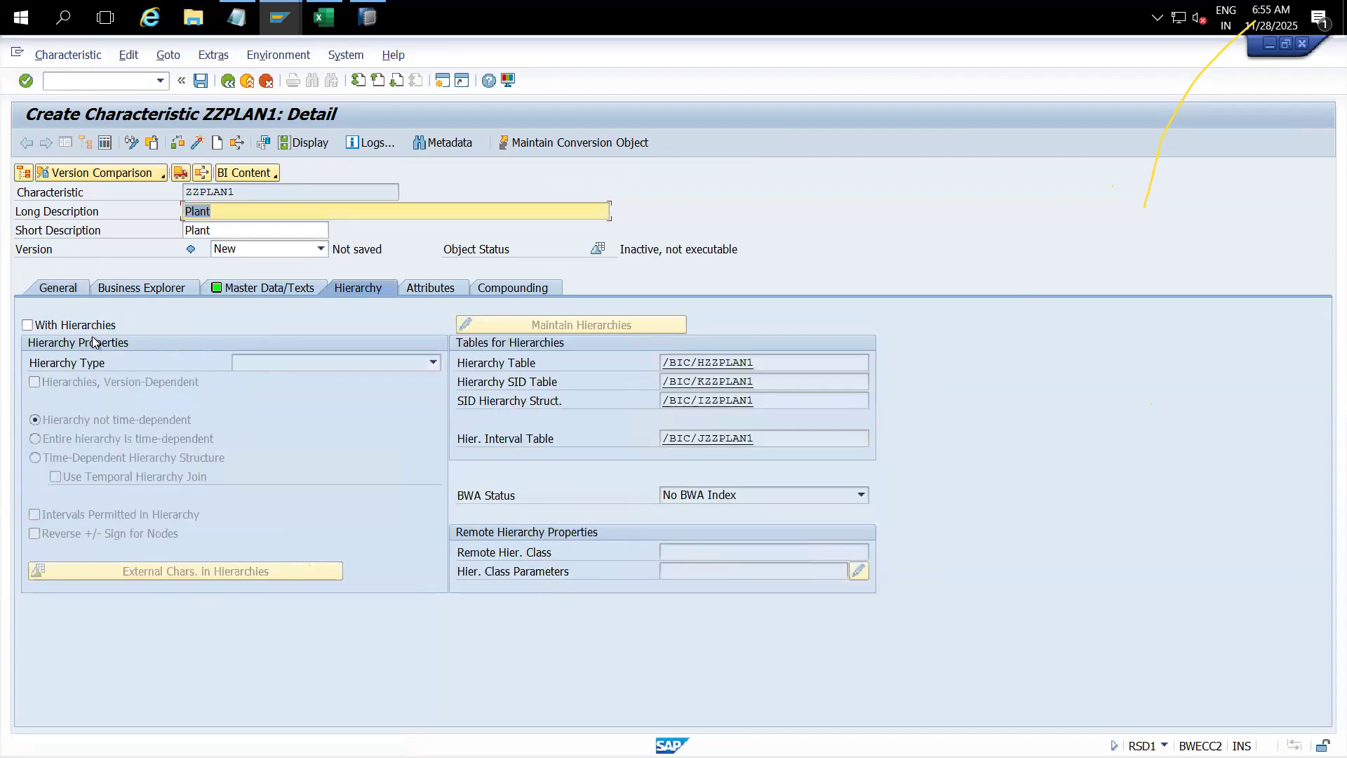
click(61, 330)
click(66, 289)
Step: Add ZLOCATION as the superior InfoObject in ZZPLAN1's compounding
click(507, 292)
click(169, 387)
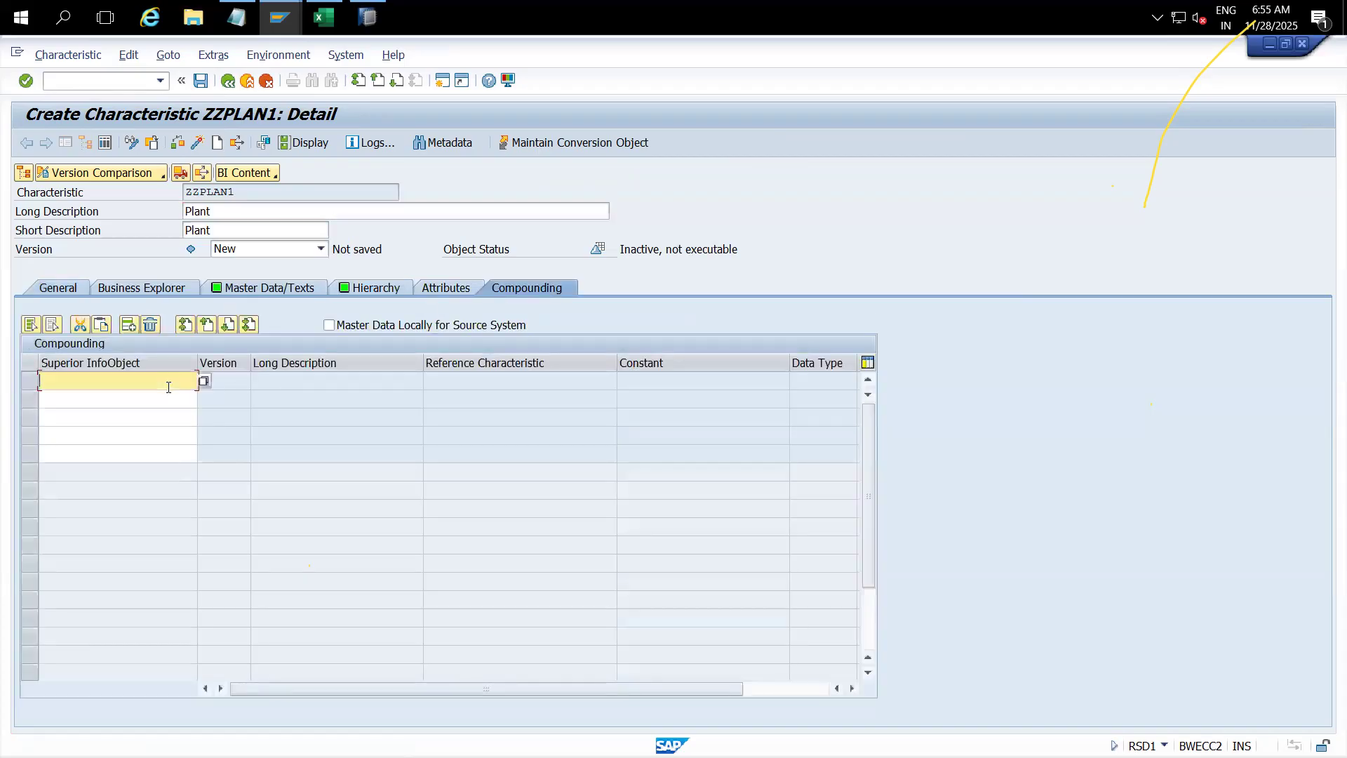
text(Z)
click(99, 397)
key(Return)
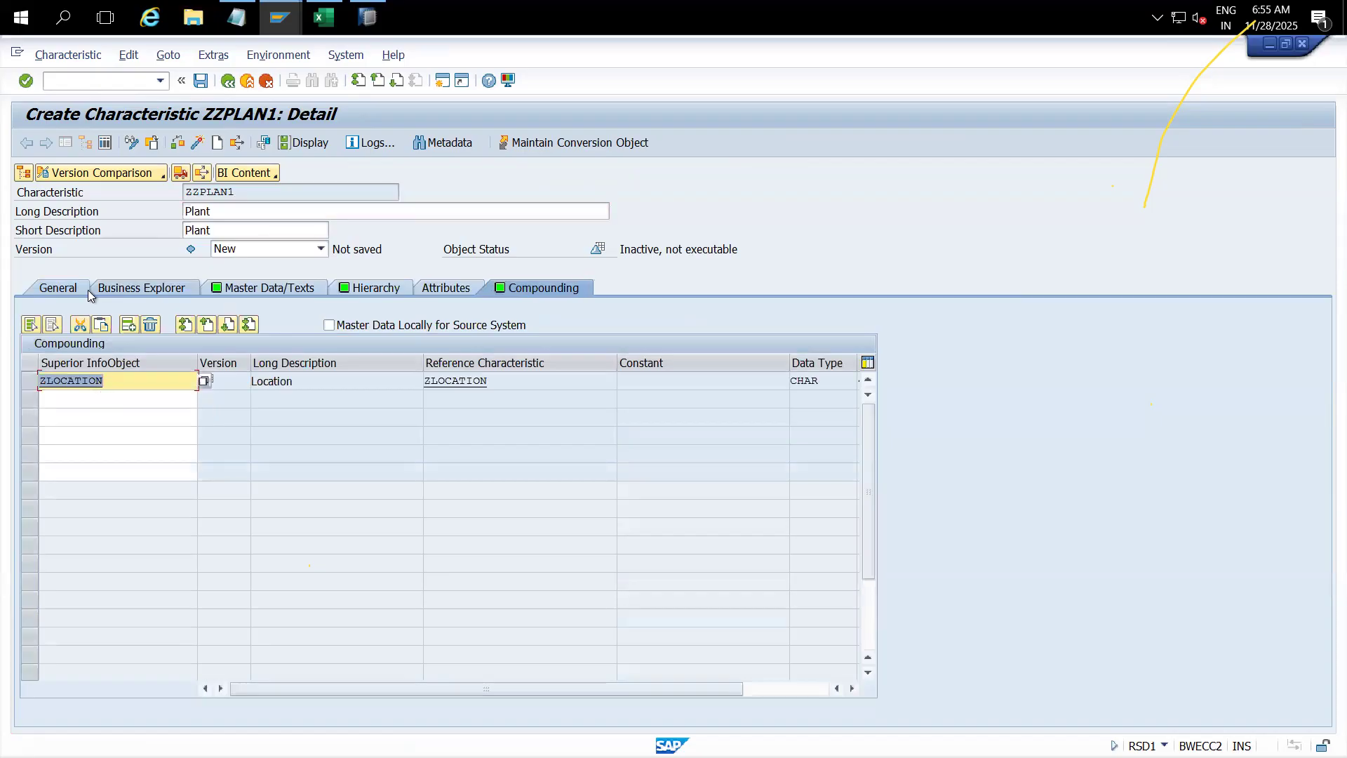
Step: Try out the Attribute Only option in ZZPLAN1's general settings and clear it again
click(61, 288)
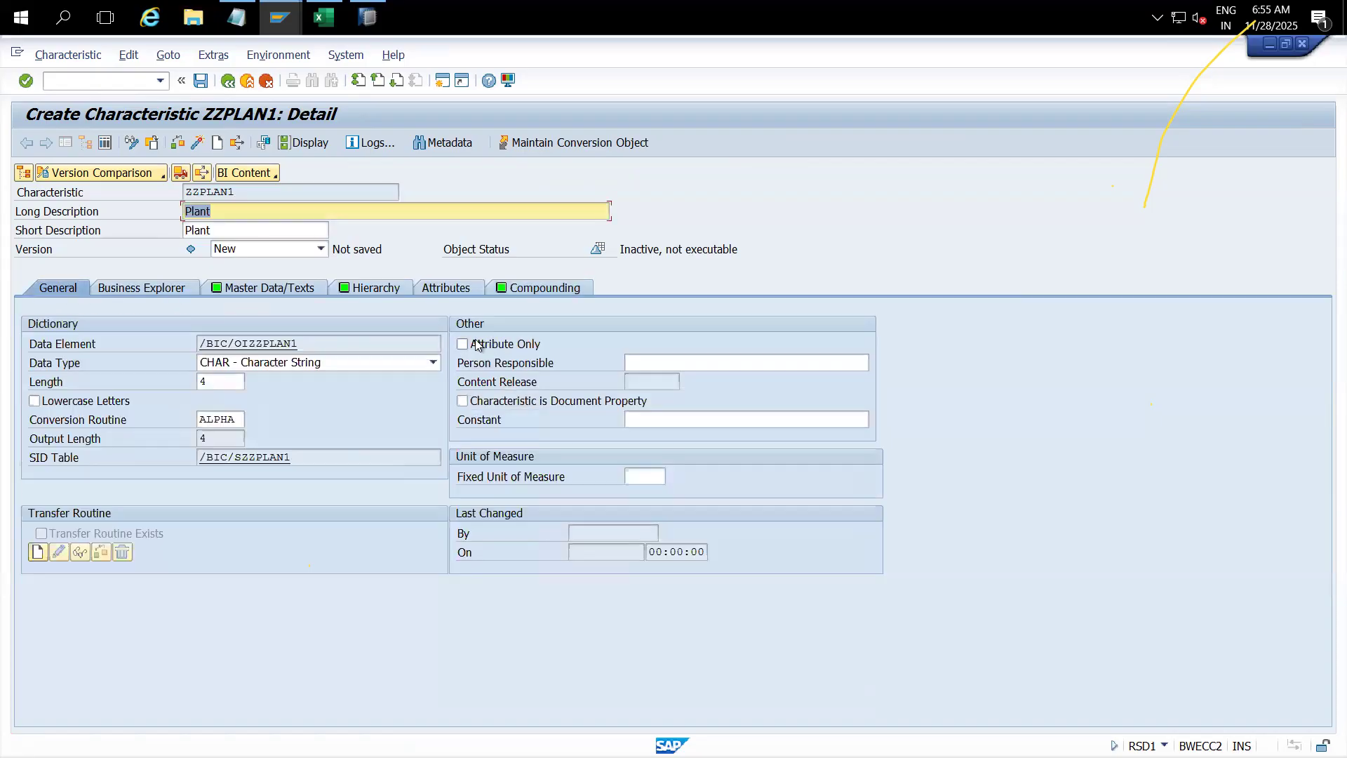
click(463, 344)
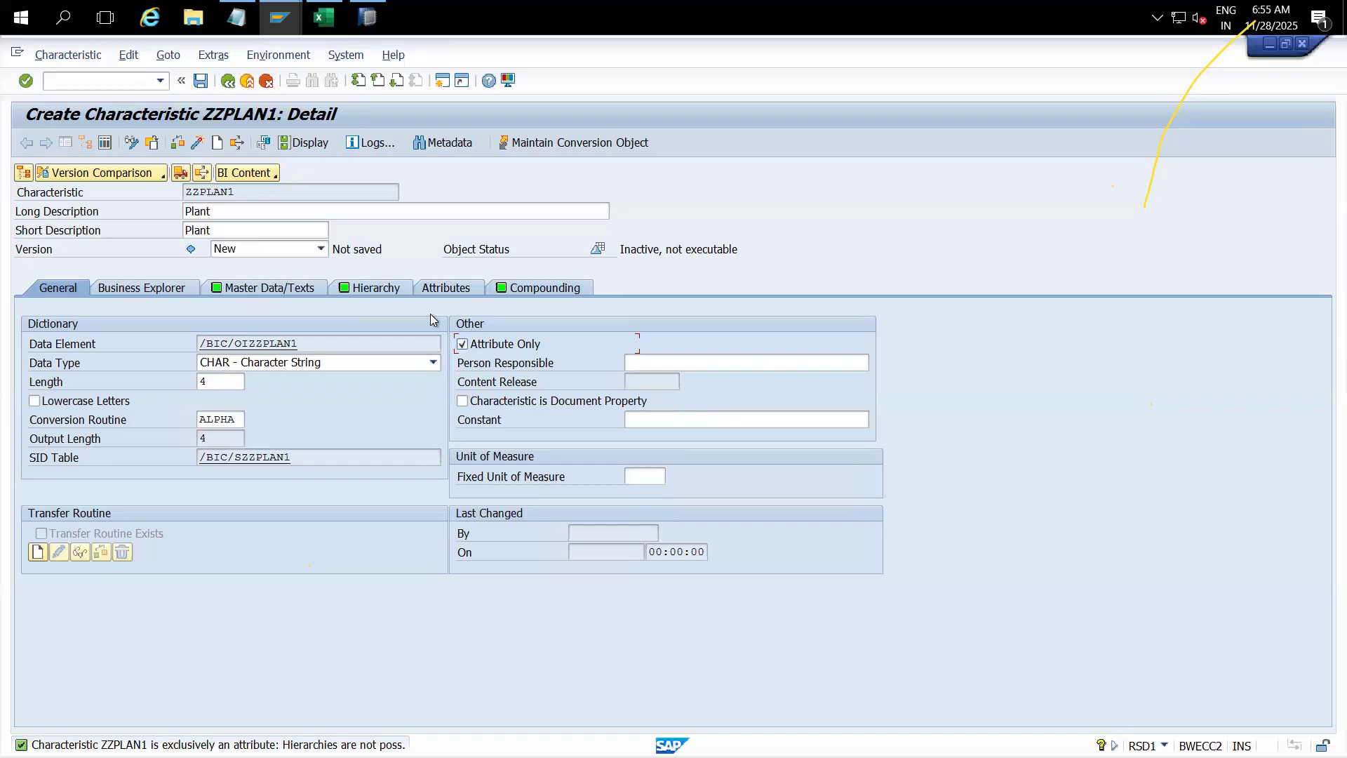
click(515, 350)
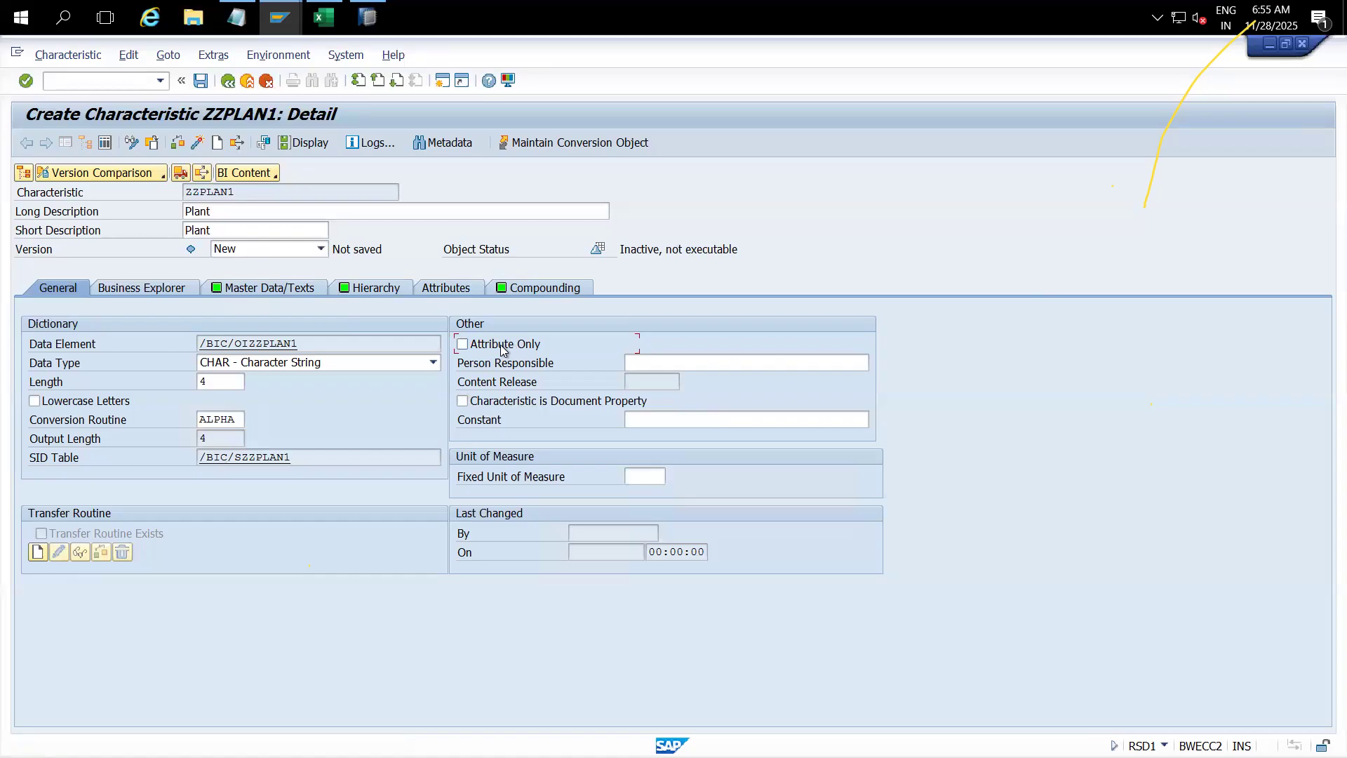
Step: Read the help text for the Attribute Only option, covering display attribute use and the InfoCube restriction, and close it
key(F1)
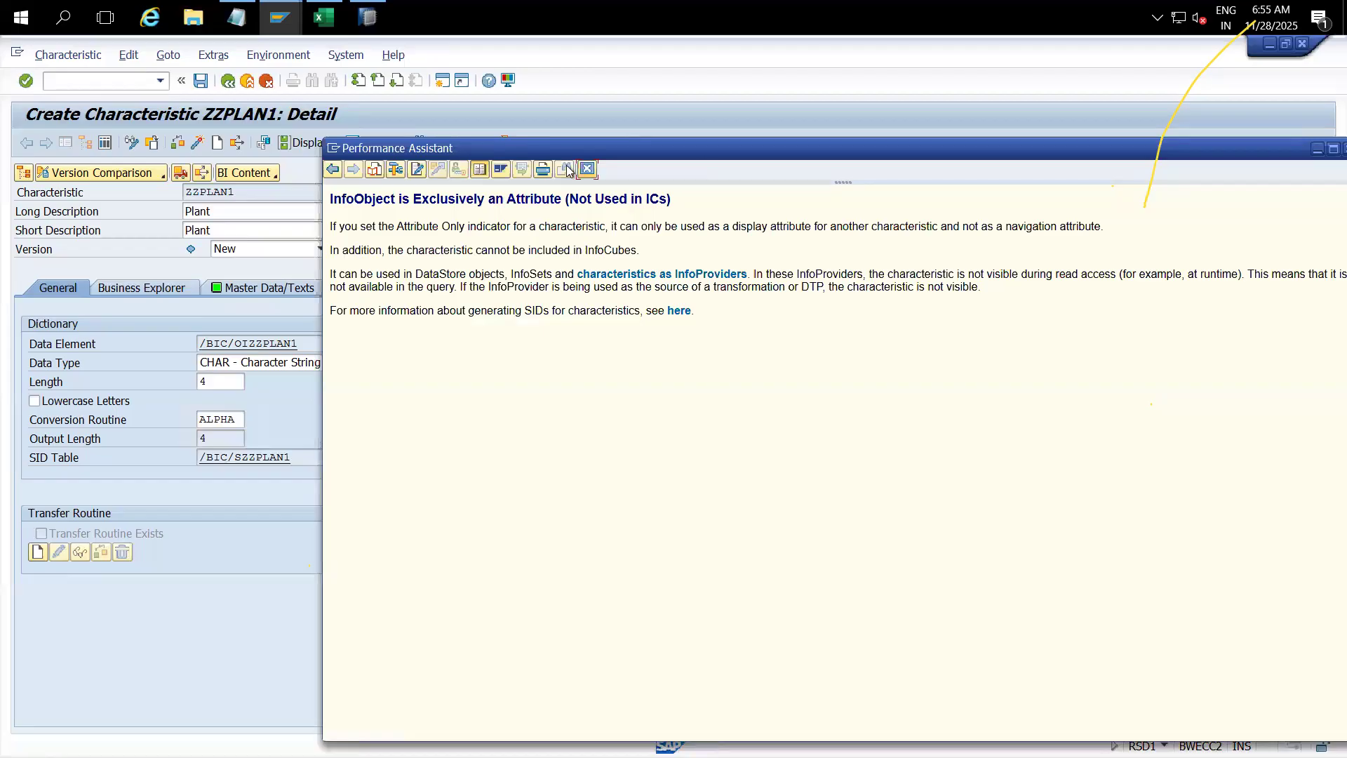
drag(681, 146, 669, 207)
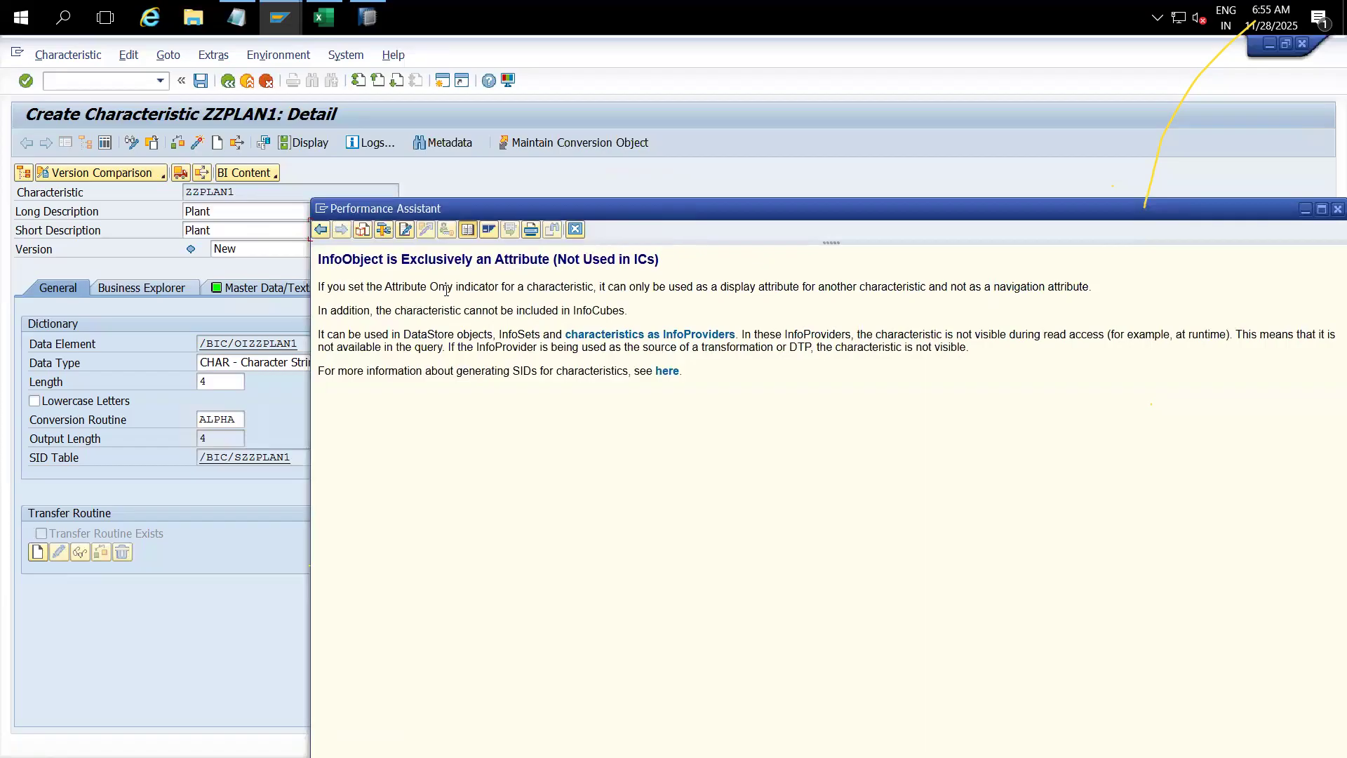
drag(457, 287, 1071, 289)
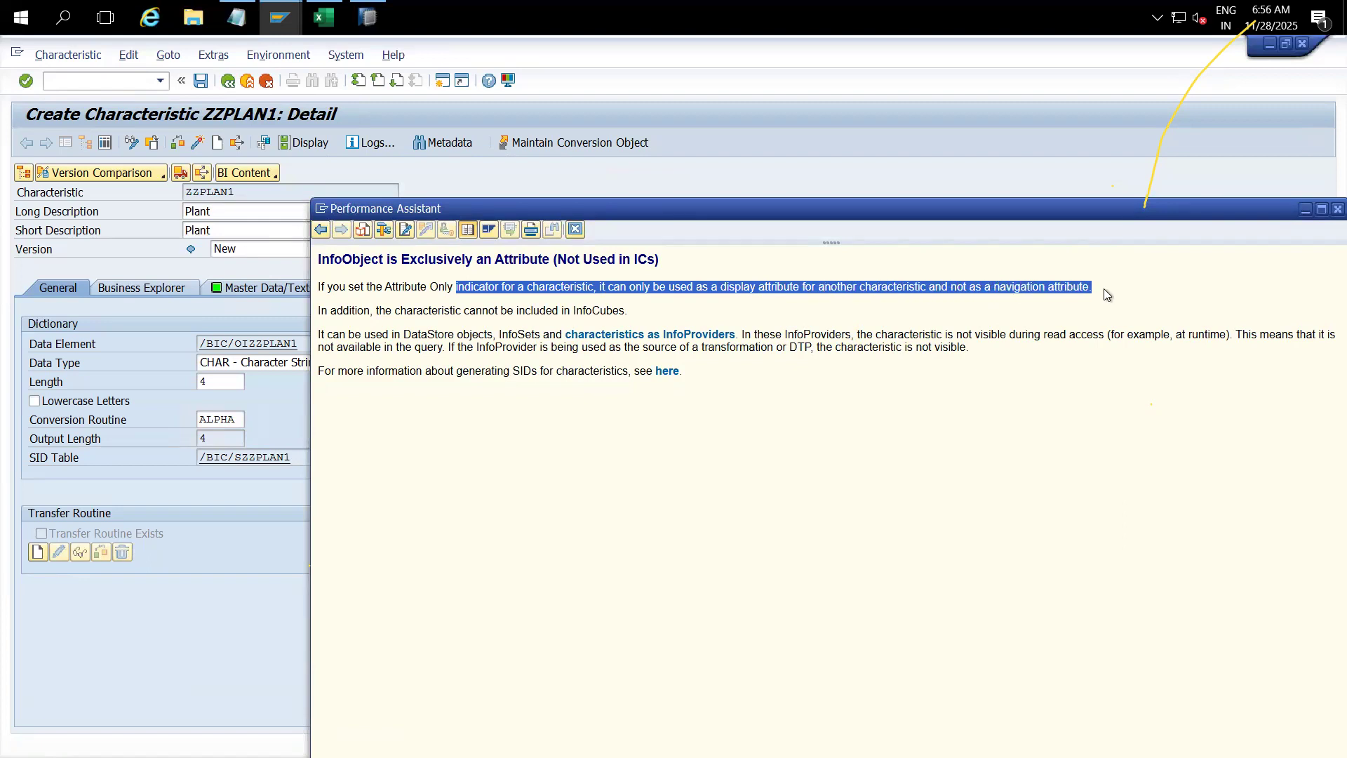
click(742, 477)
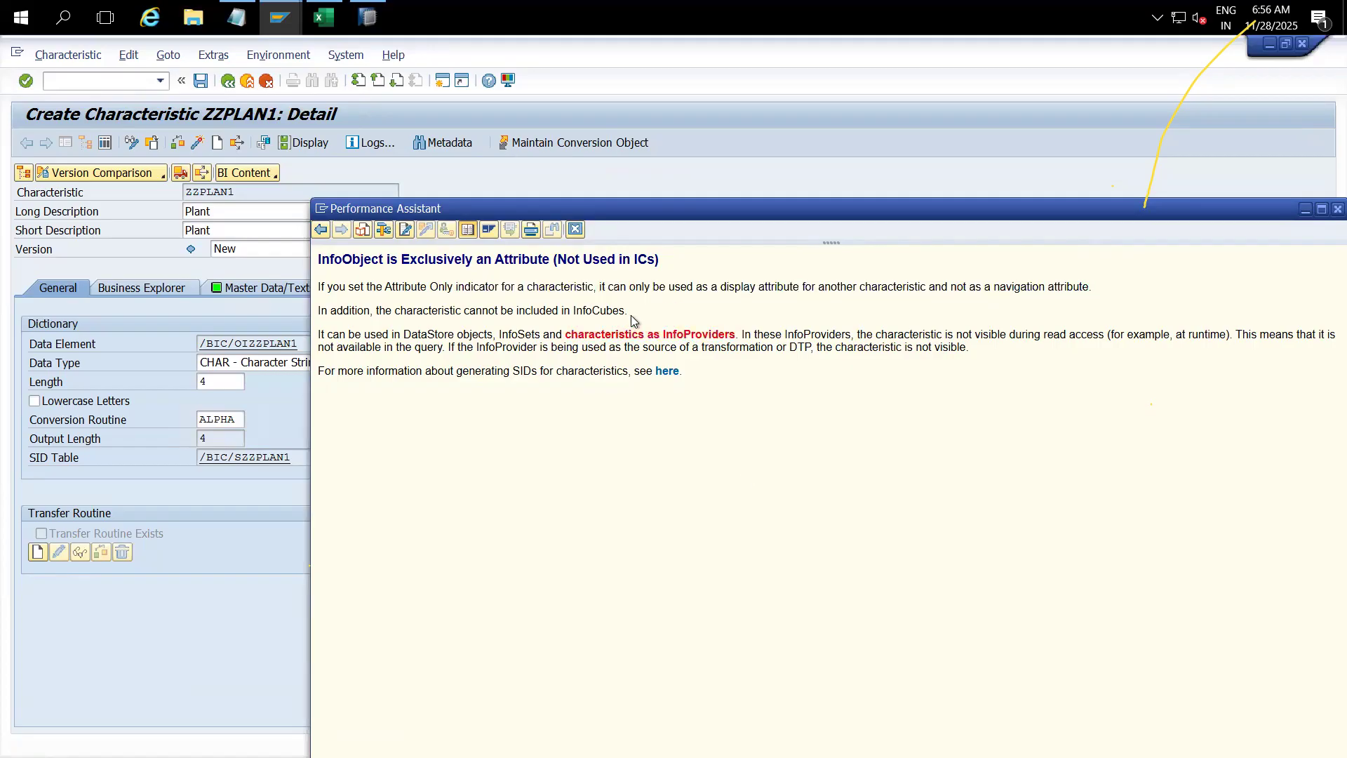
drag(630, 313, 320, 308)
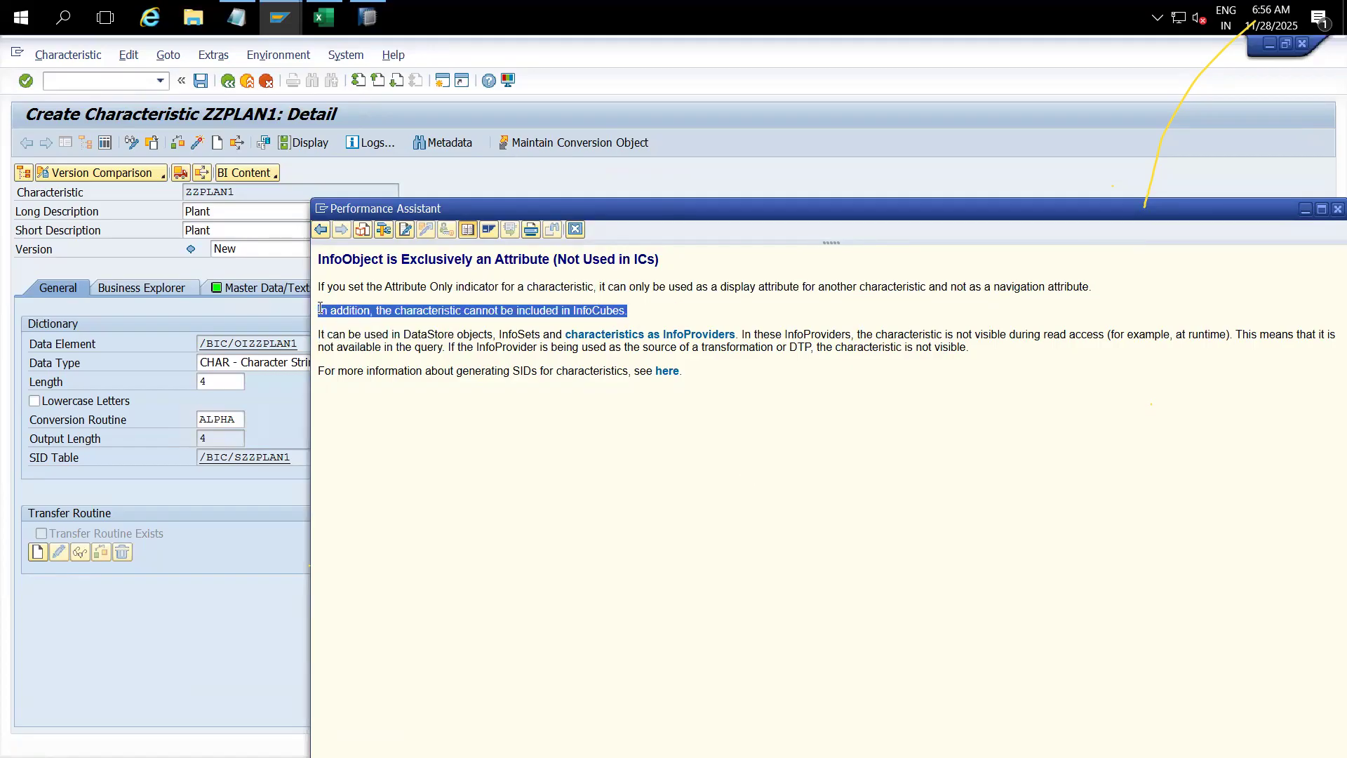
click(575, 231)
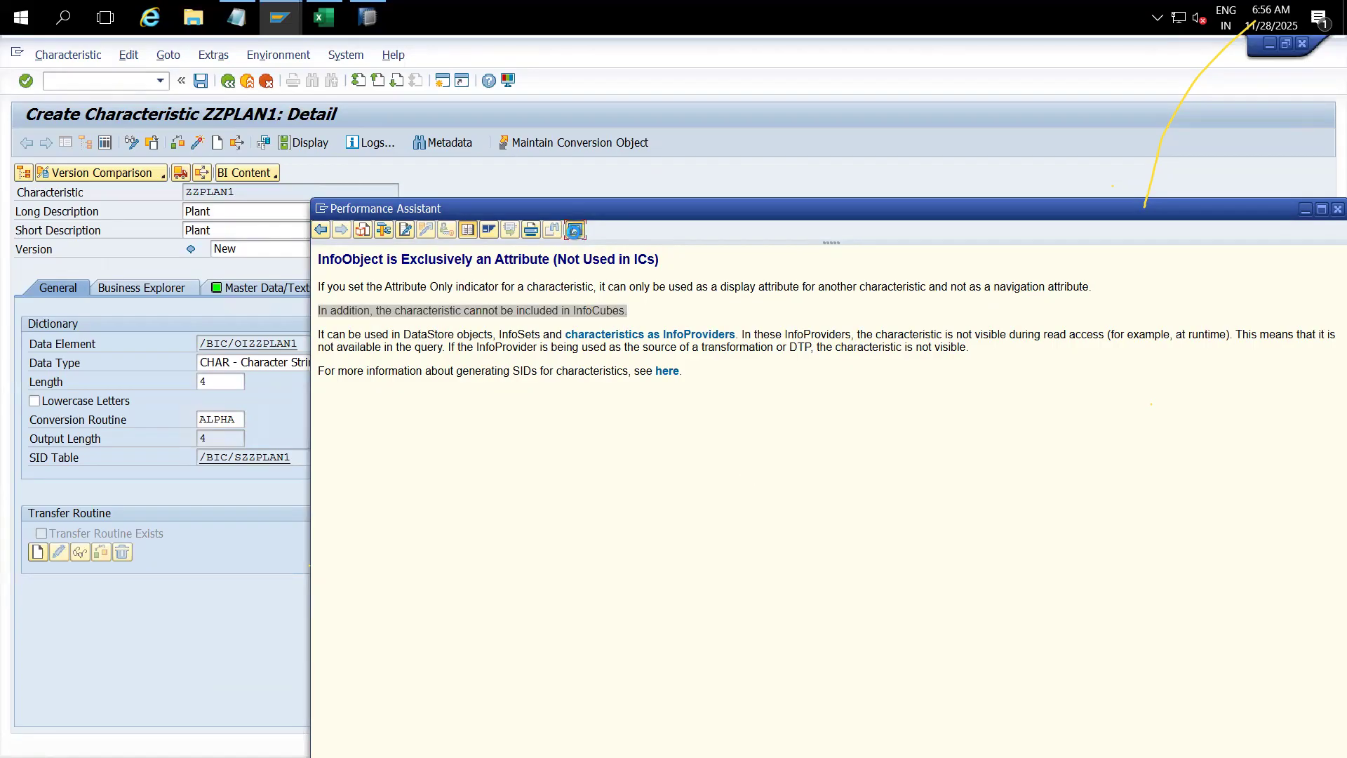
Step: Try to activate ZZPLAN1 with the Attribute Only option set
click(463, 345)
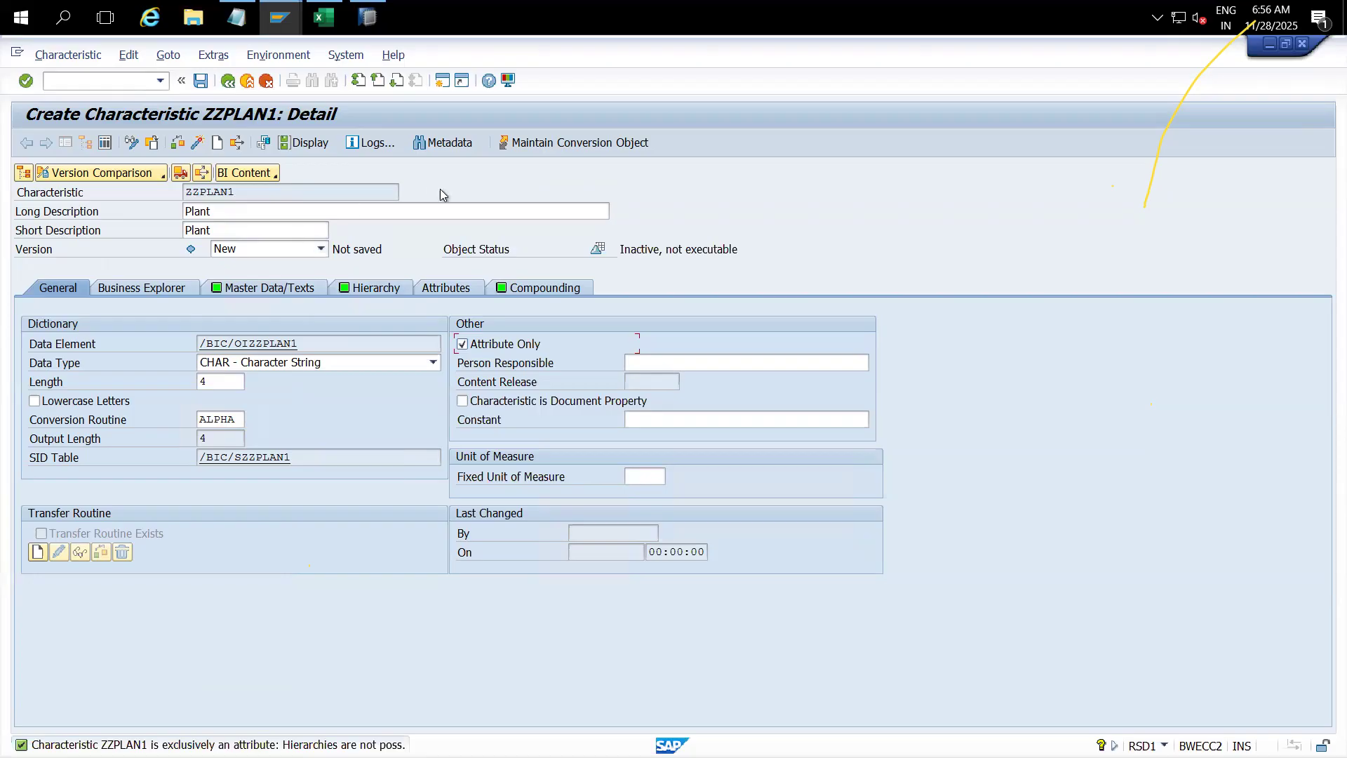
click(344, 192)
click(198, 143)
click(465, 343)
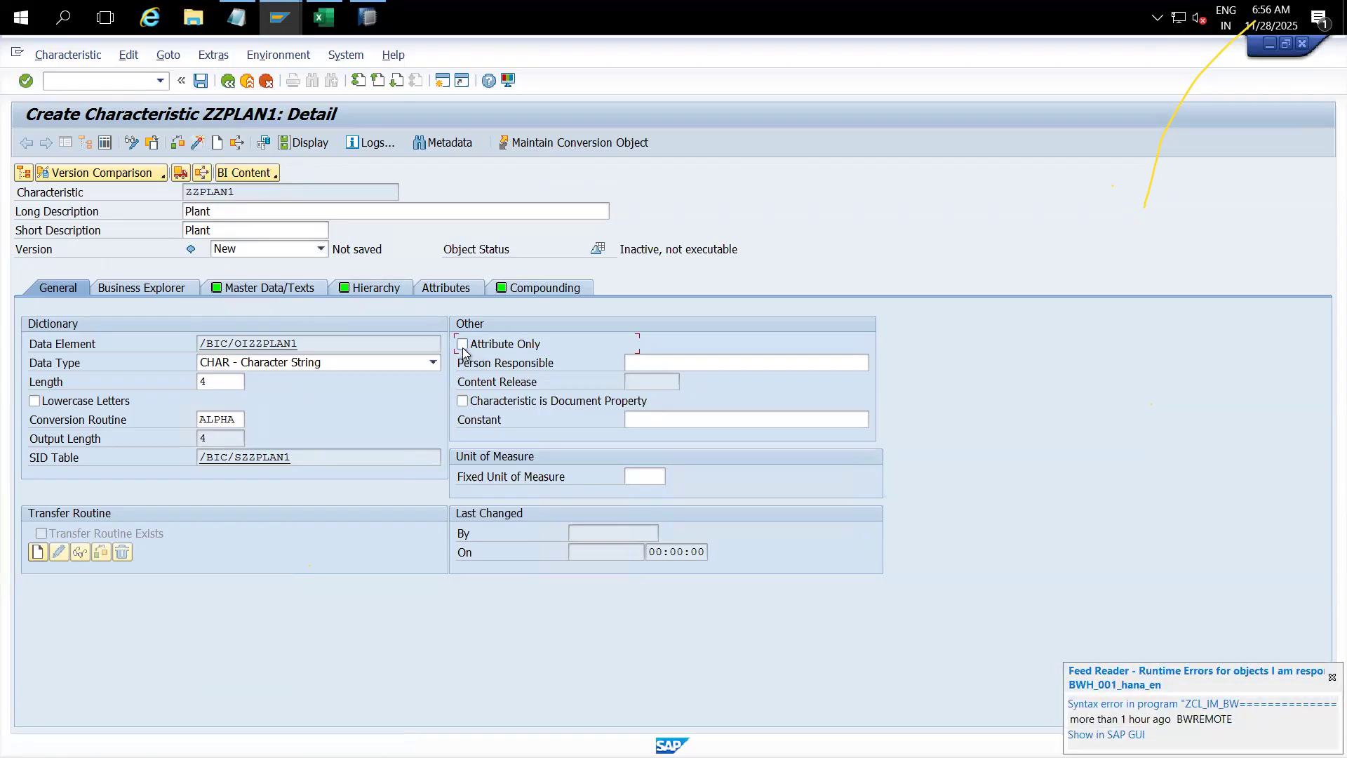
click(463, 343)
click(197, 142)
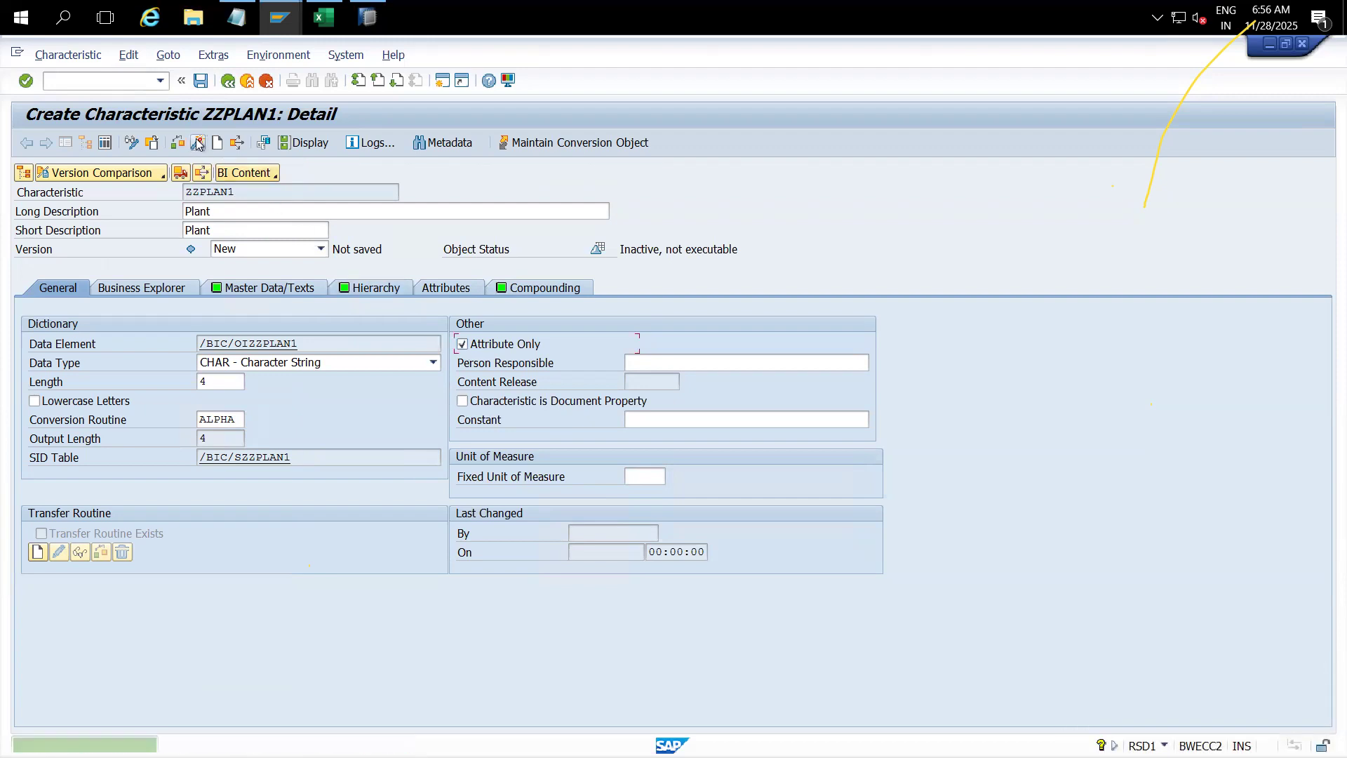
Step: Activate ZZPLAN1 with Attribute Only cleared and check the user, date and time of its last change
click(463, 343)
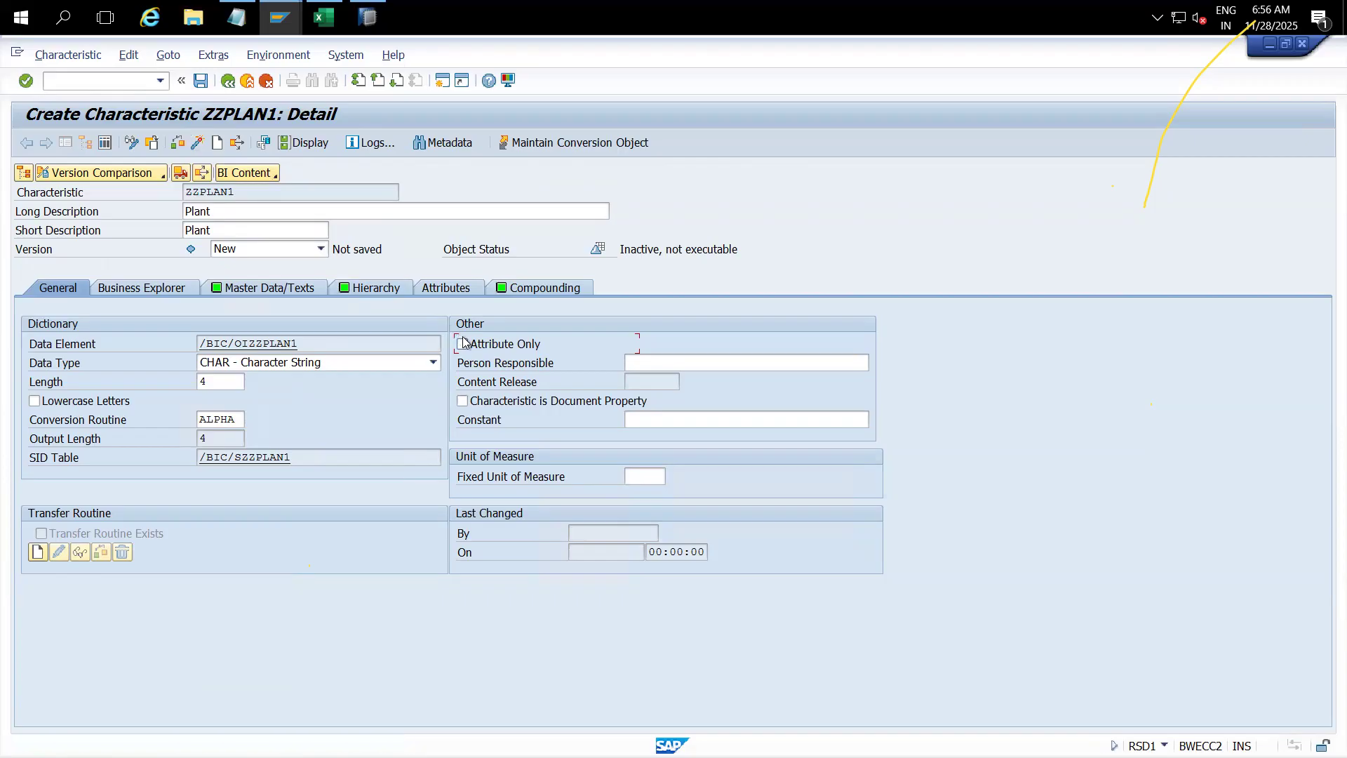
click(197, 149)
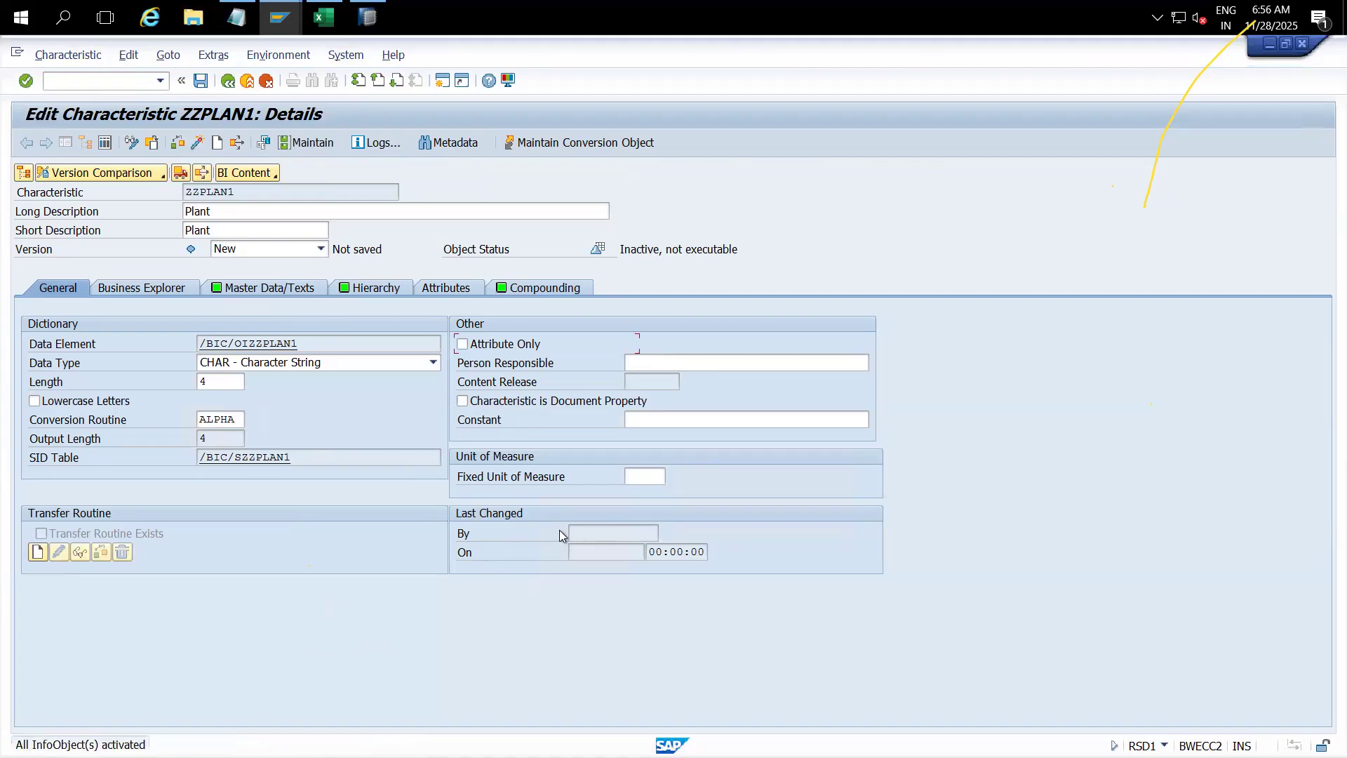
drag(607, 533, 639, 553)
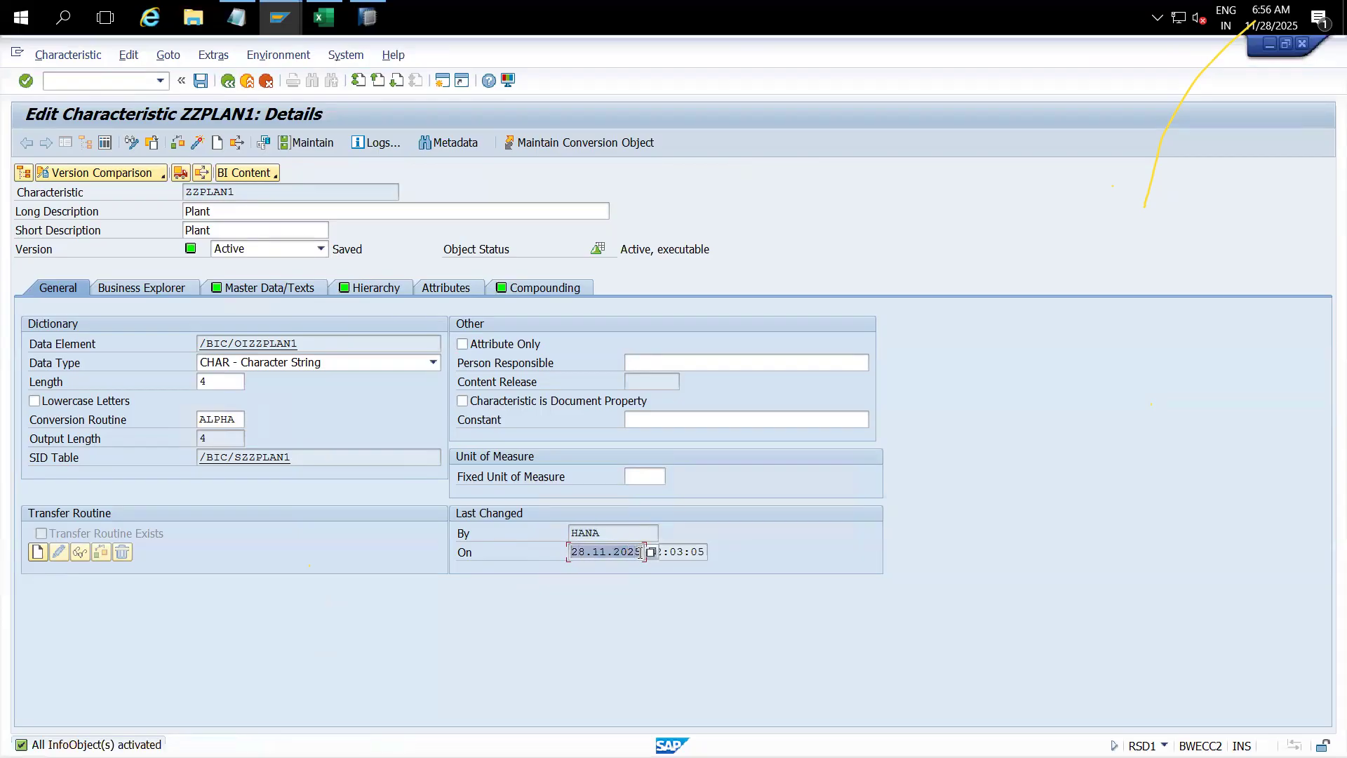
click(695, 552)
drag(651, 555, 706, 551)
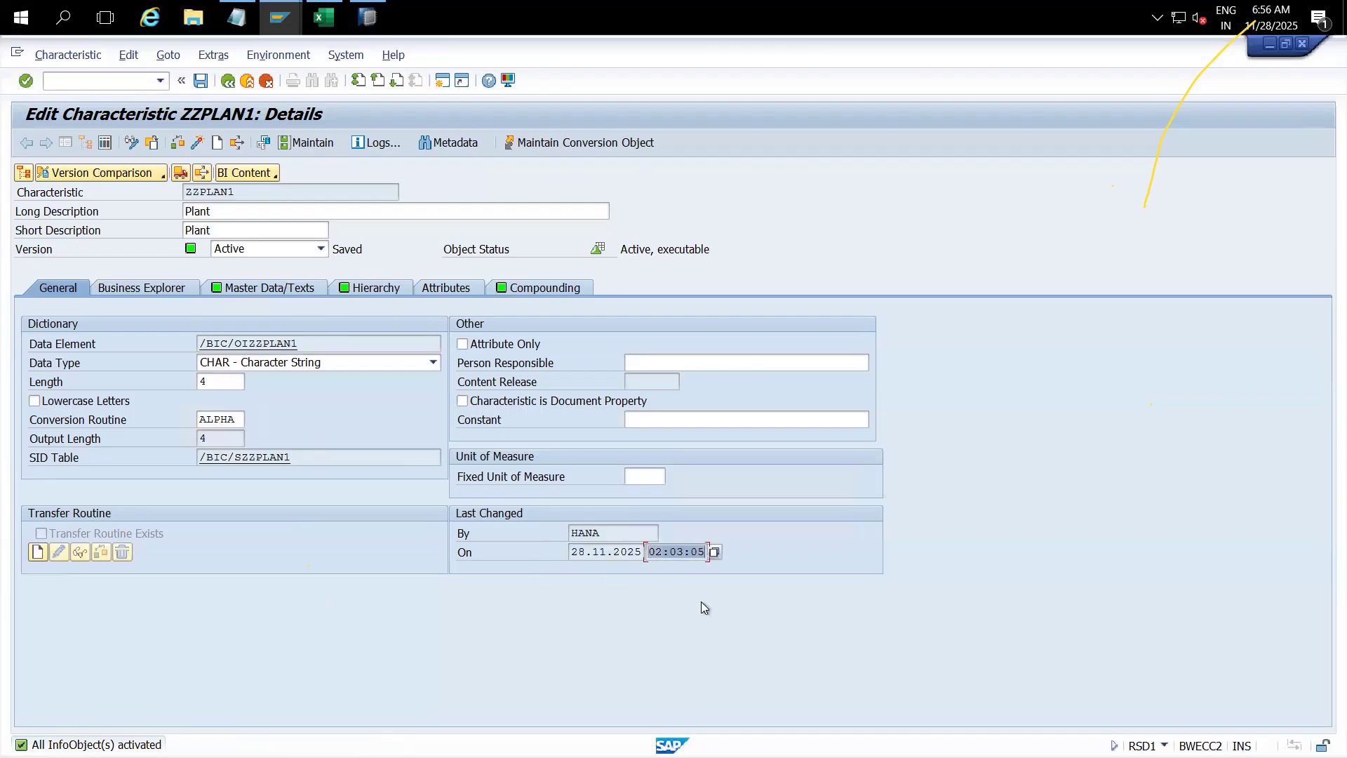
click(693, 555)
click(571, 552)
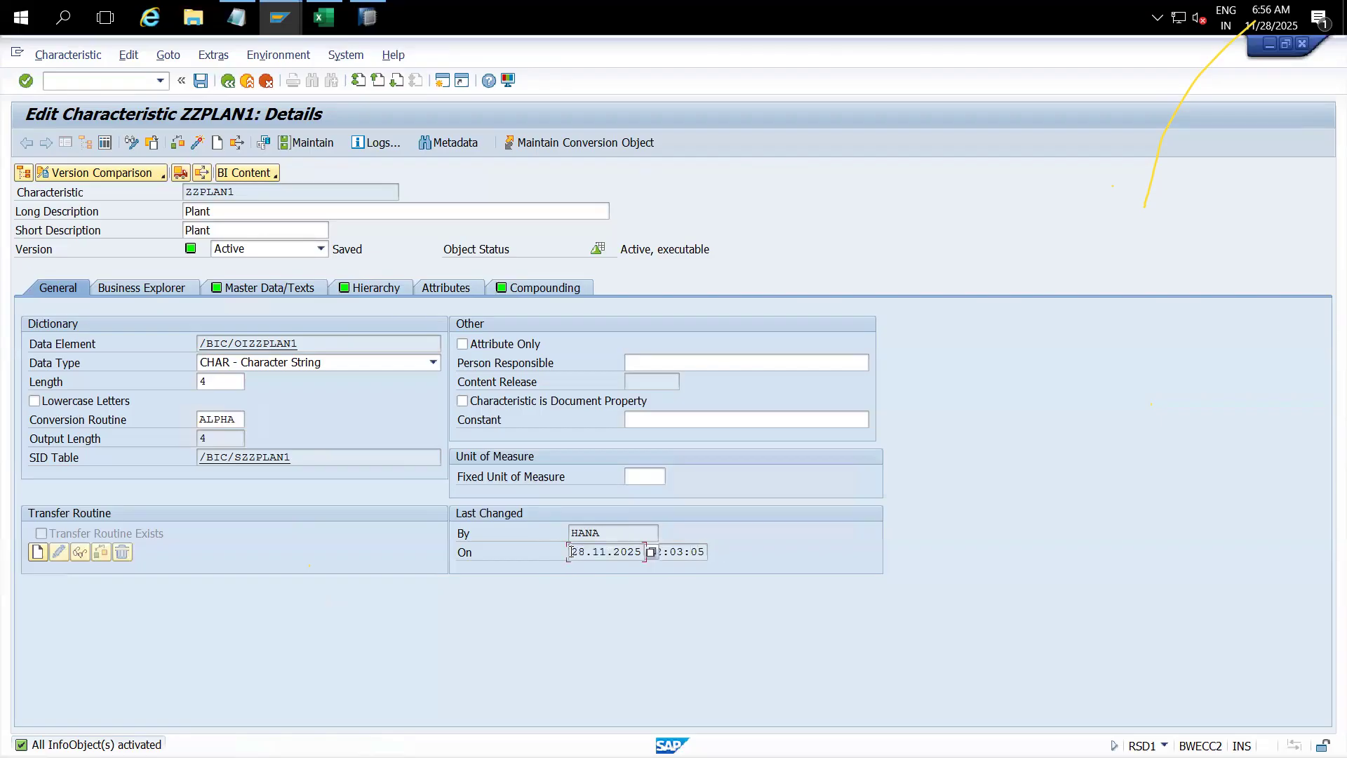
drag(641, 552, 566, 558)
click(584, 552)
Step: Review the attributes, compounding and master data/text settings of the activated characteristic ZZPLAN1
click(435, 287)
click(537, 288)
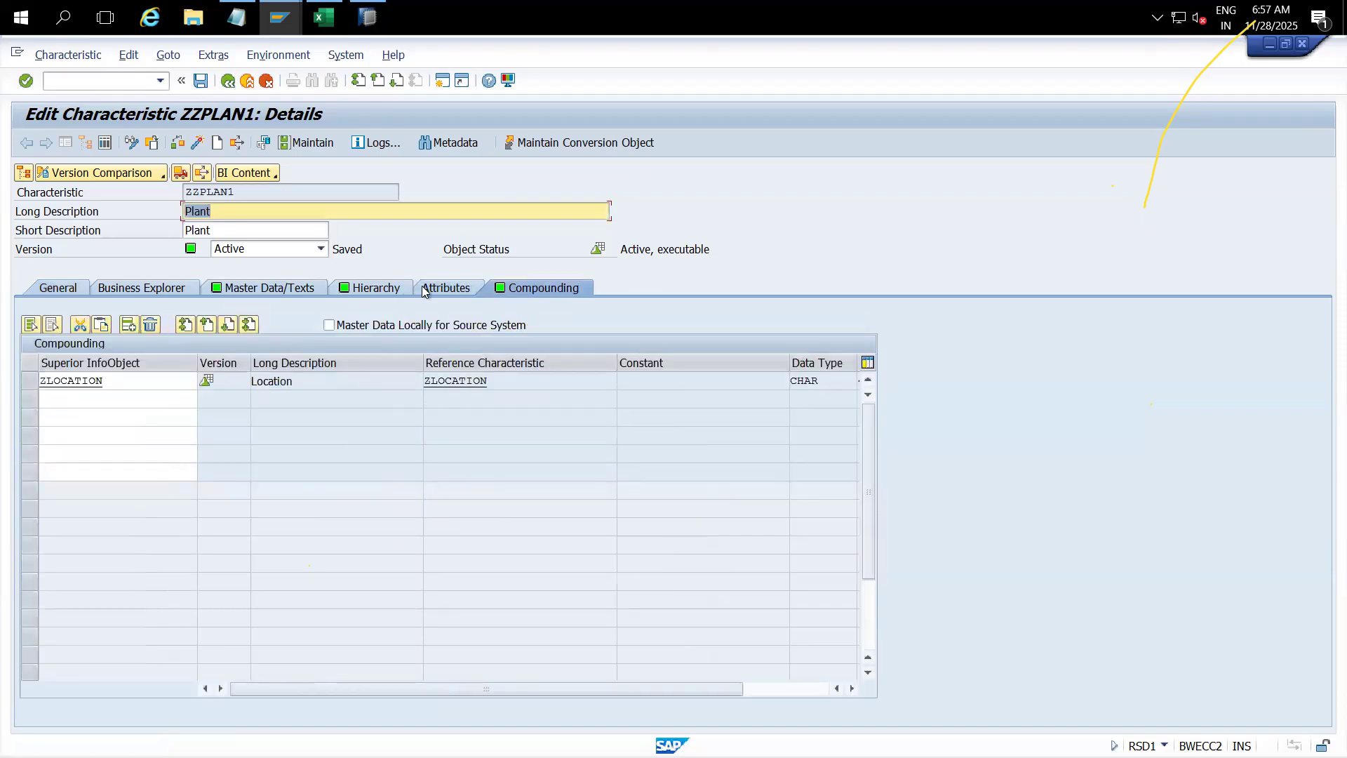
click(280, 287)
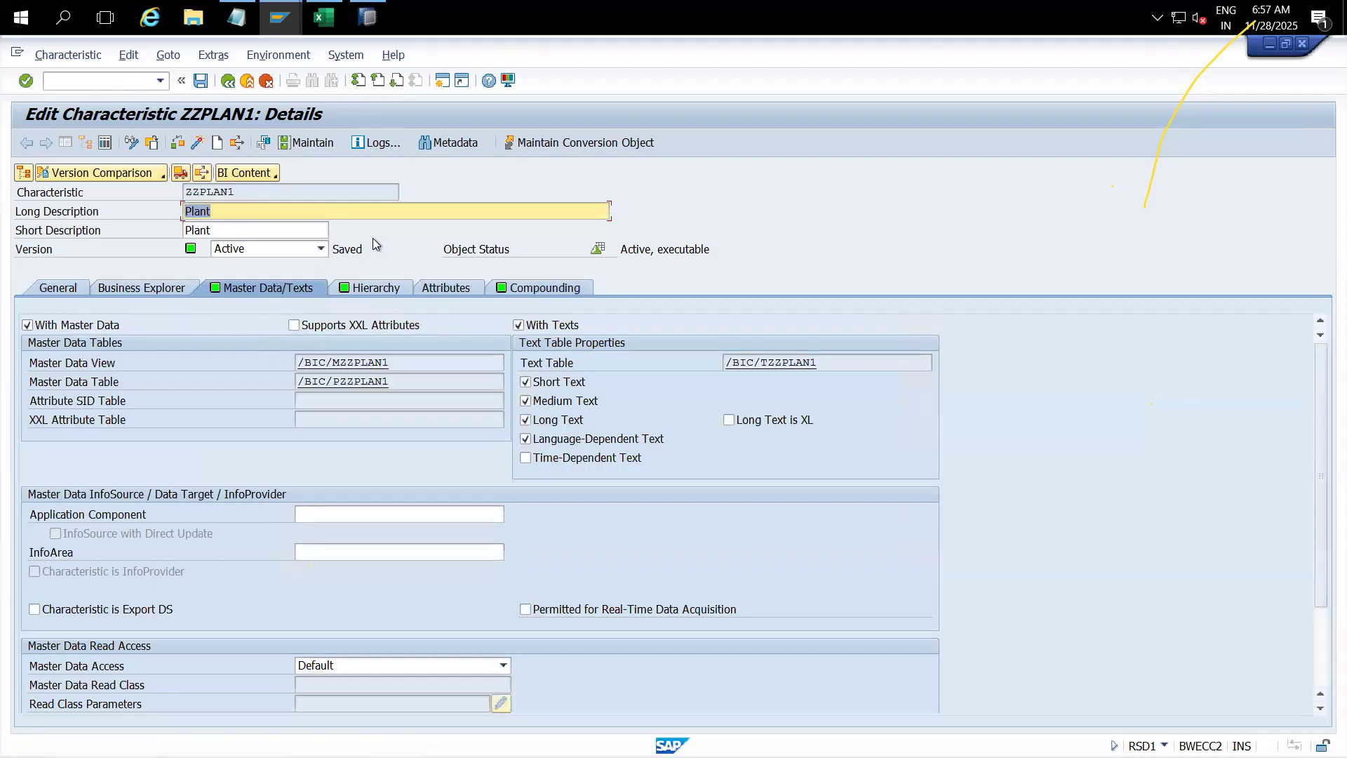
Step: Switch to the Notepad notes and point out "Master data" in the list of the two data types
key(super+d)
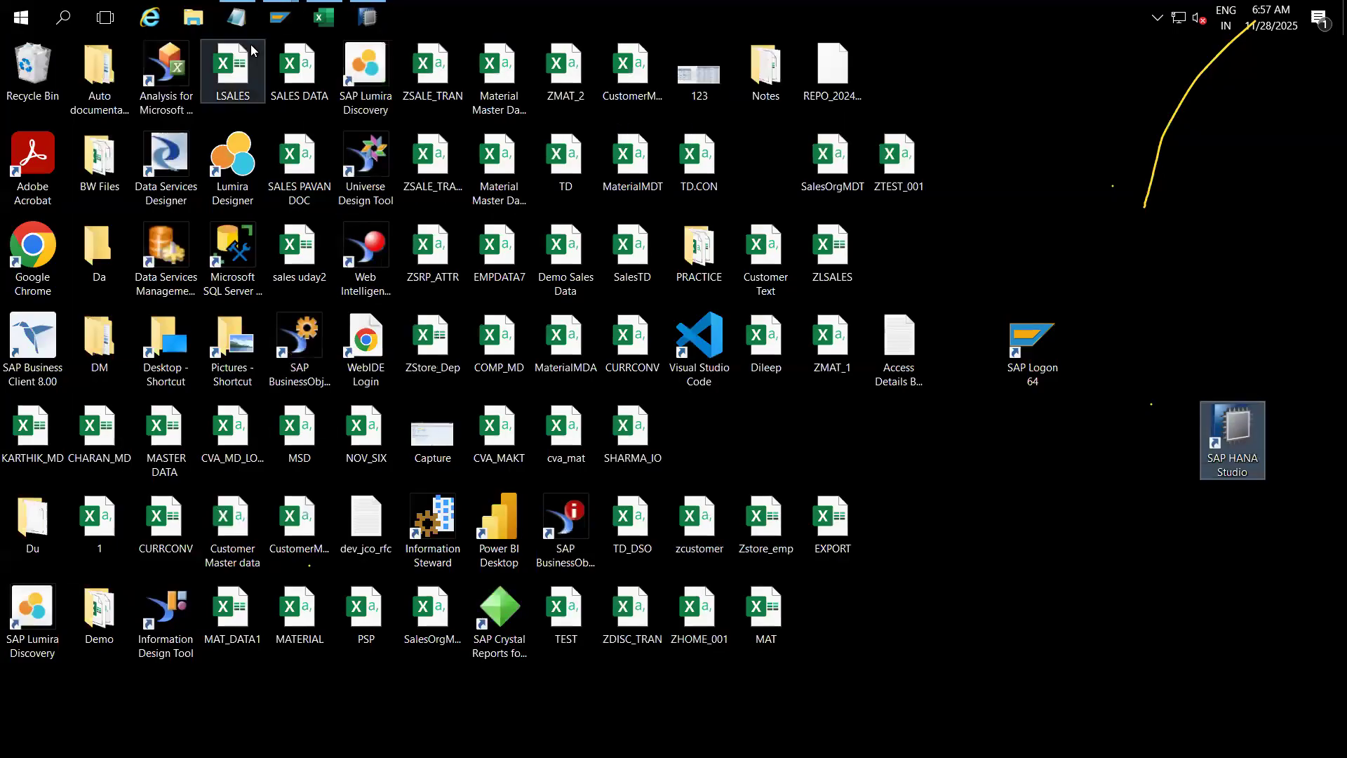
click(237, 17)
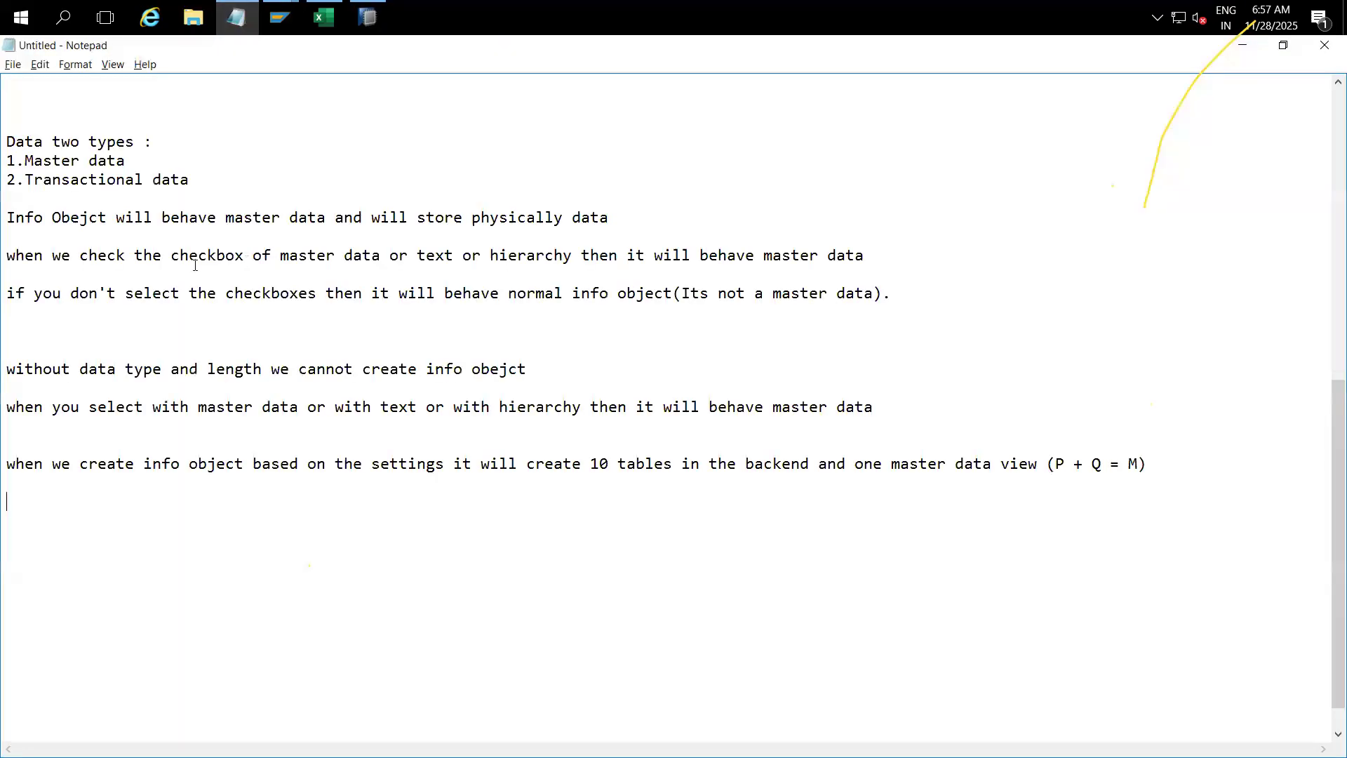
drag(143, 165, 8, 166)
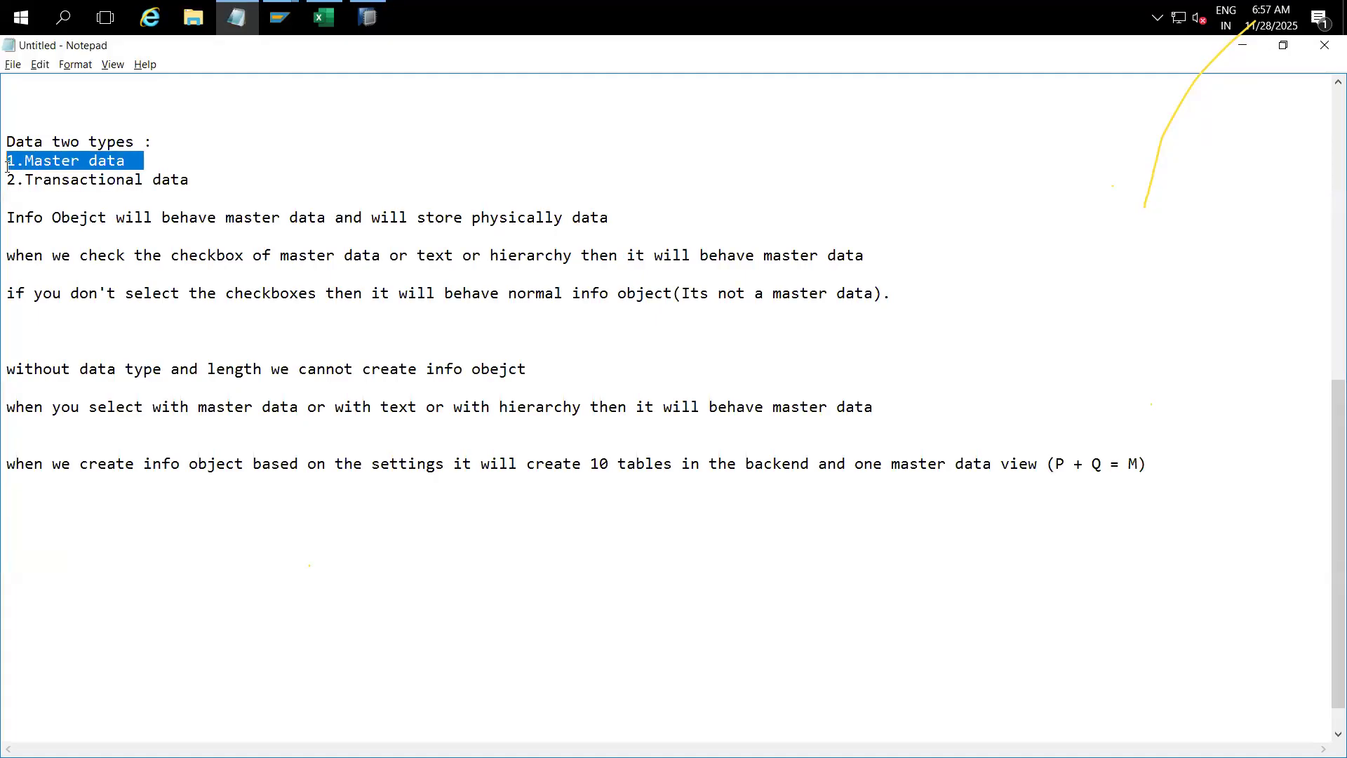
click(172, 164)
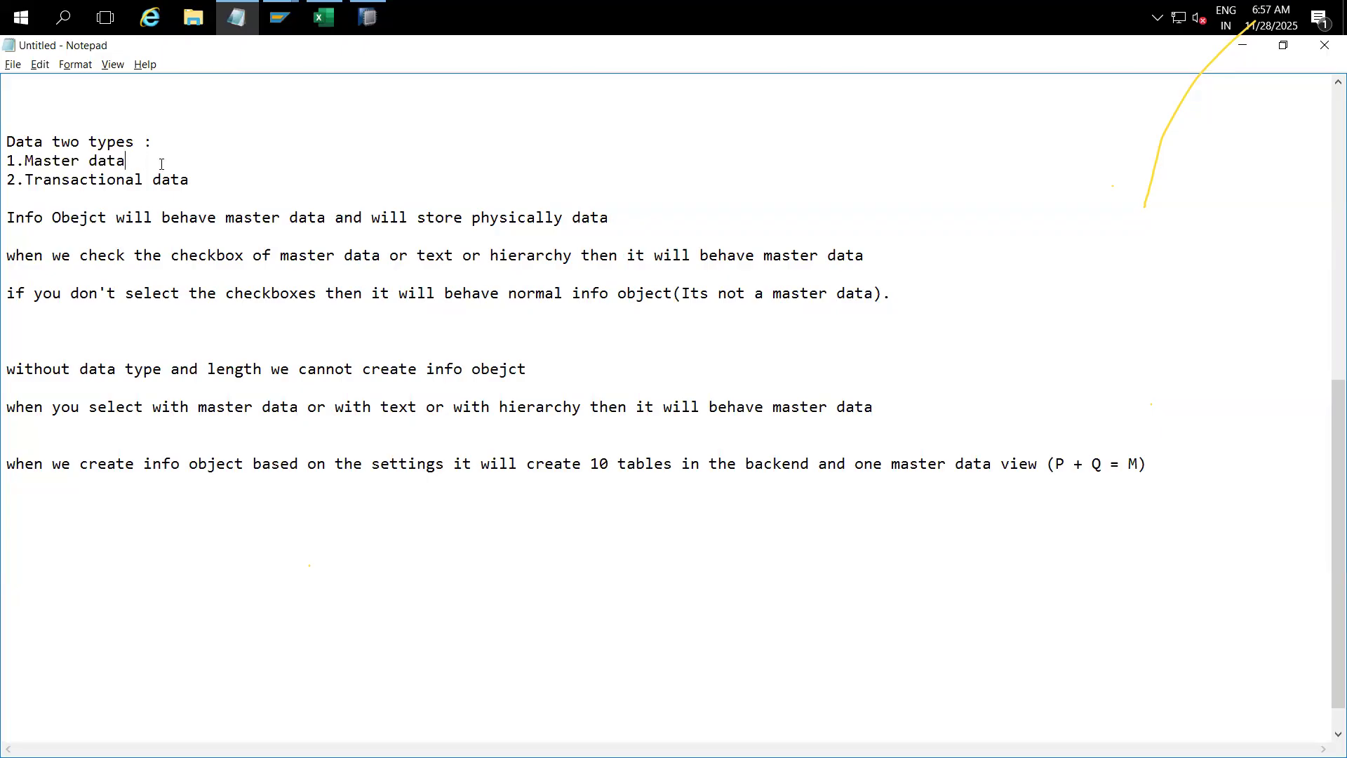
drag(129, 164, 24, 162)
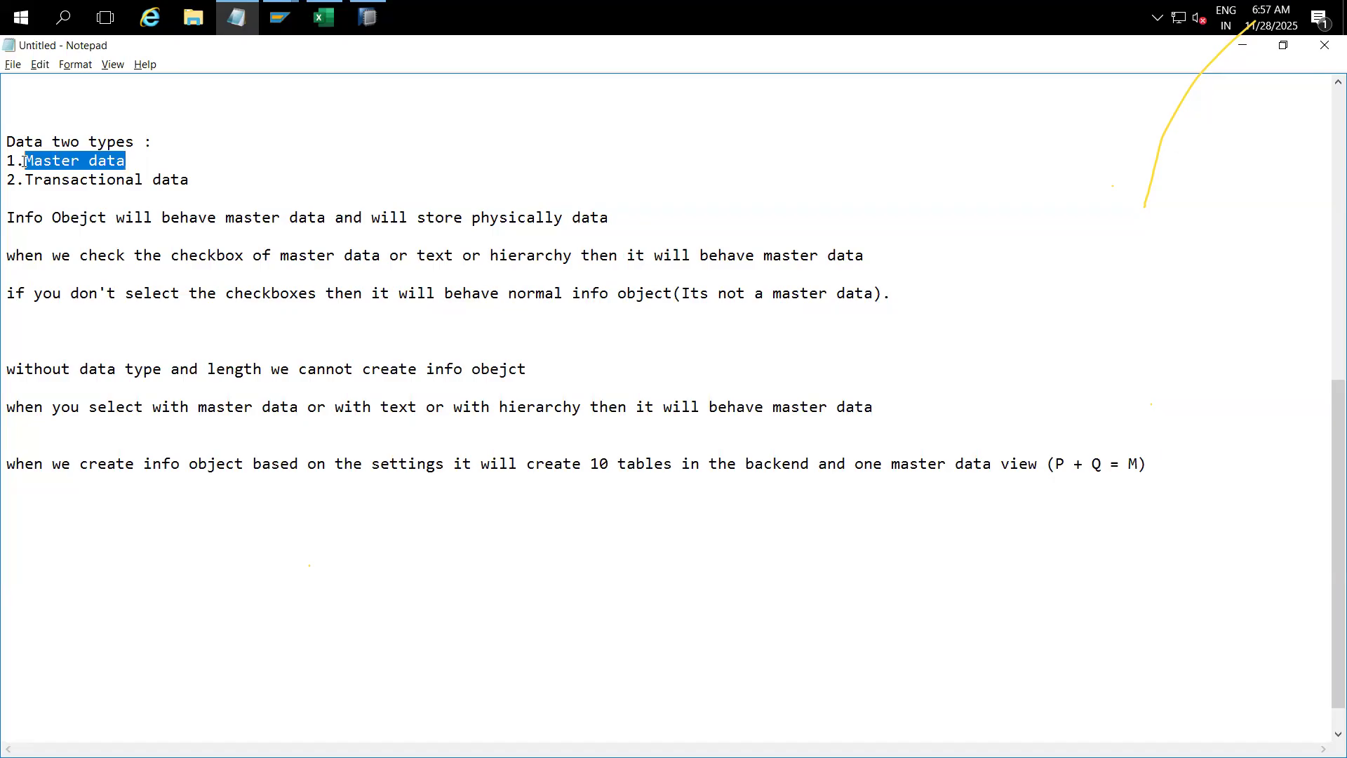
click(127, 162)
drag(126, 162, 25, 162)
click(148, 162)
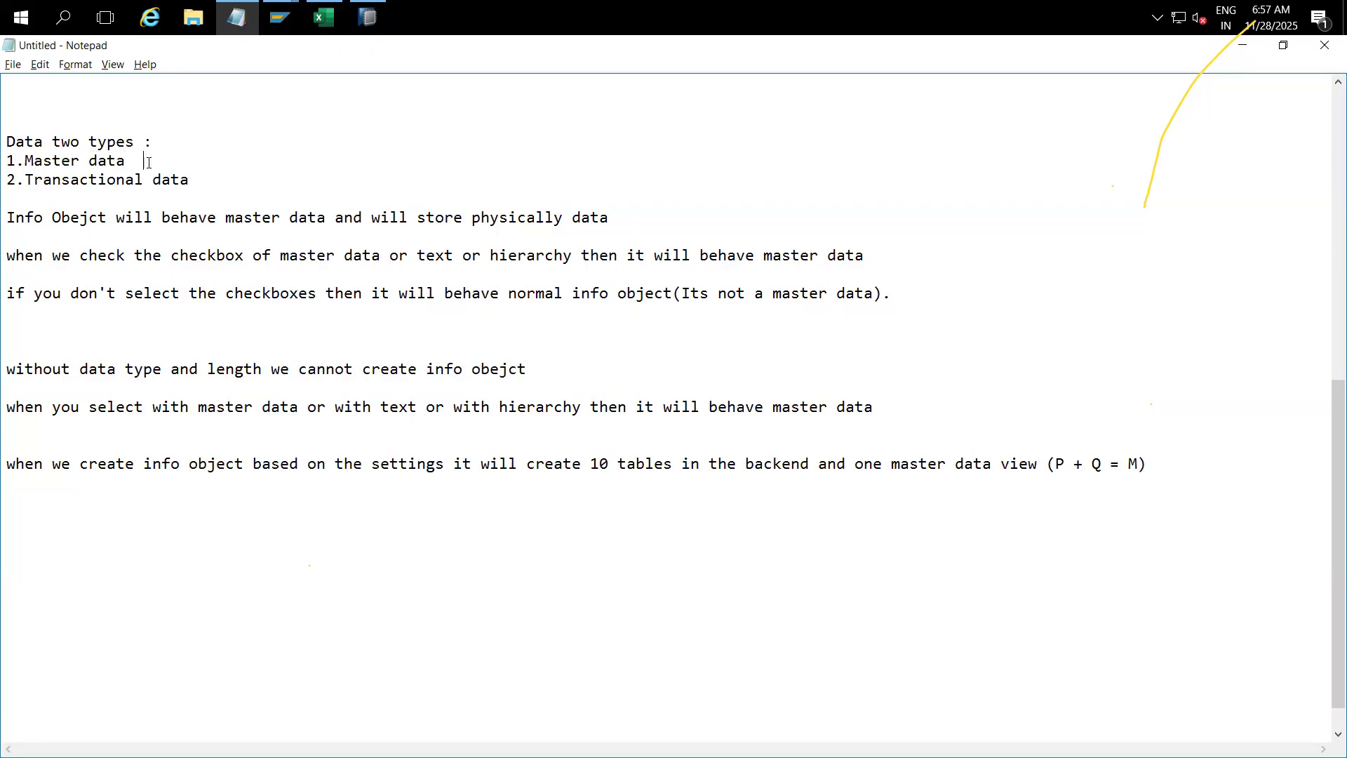